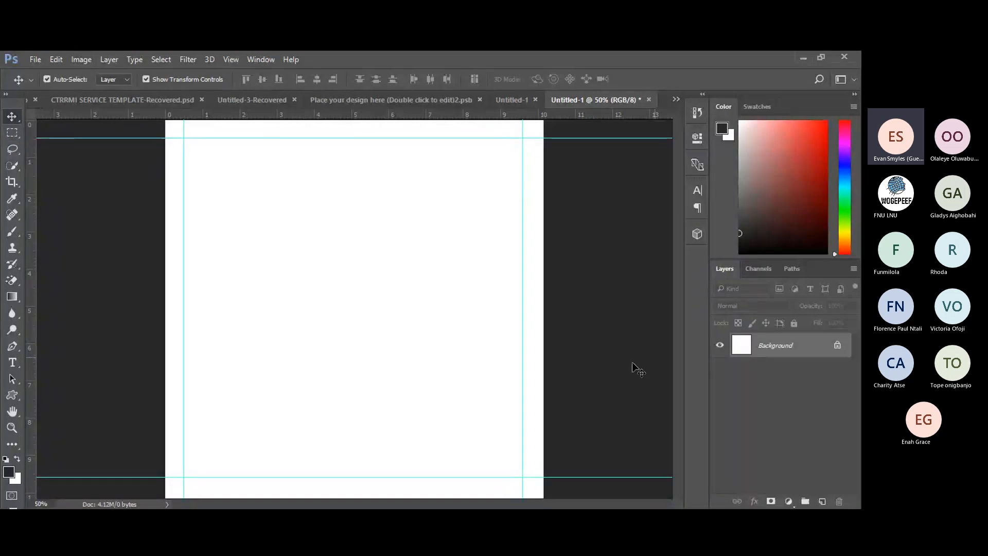
Unlock the white Background layer so it becomes Layer 0.
{"action": "left_click", "coordinate": [837, 346]}
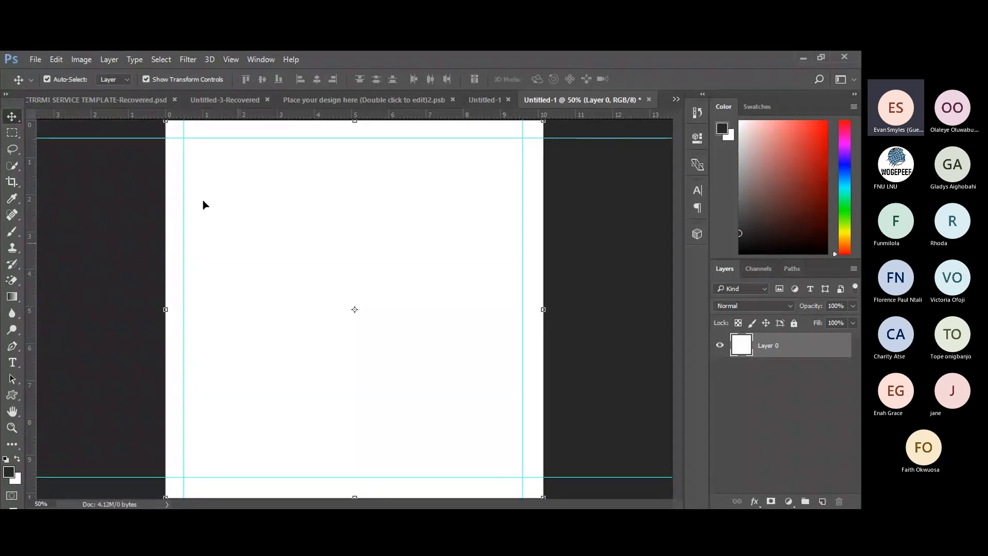
{"action": "left_click_drag", "start_coordinate": [247, 289], "coordinate": [330, 250]}
Draw a trial rectangular marquee selection on the blank page, then deselect it.
{"action": "left_click", "coordinate": [15, 134]}
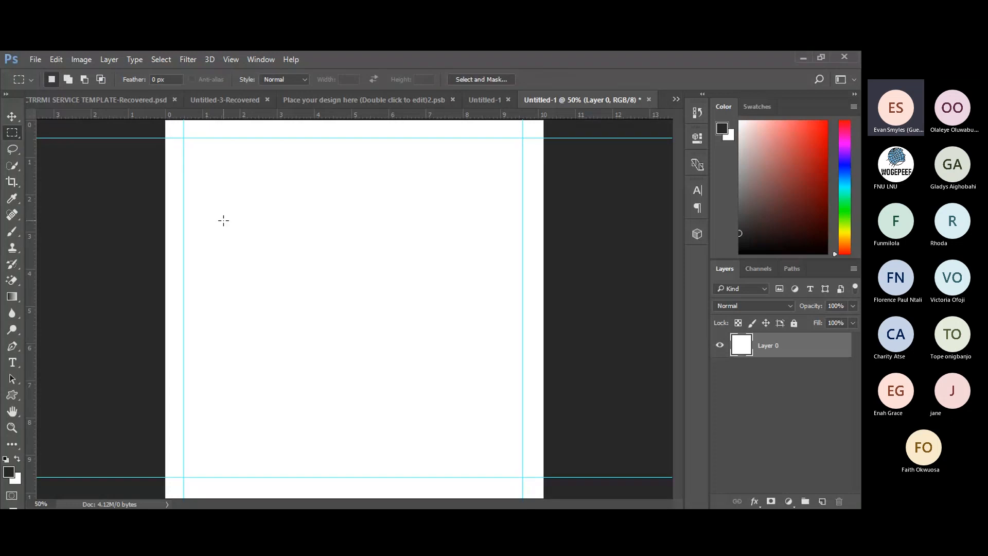
{"action": "left_click_drag", "start_coordinate": [224, 220], "coordinate": [475, 347]}
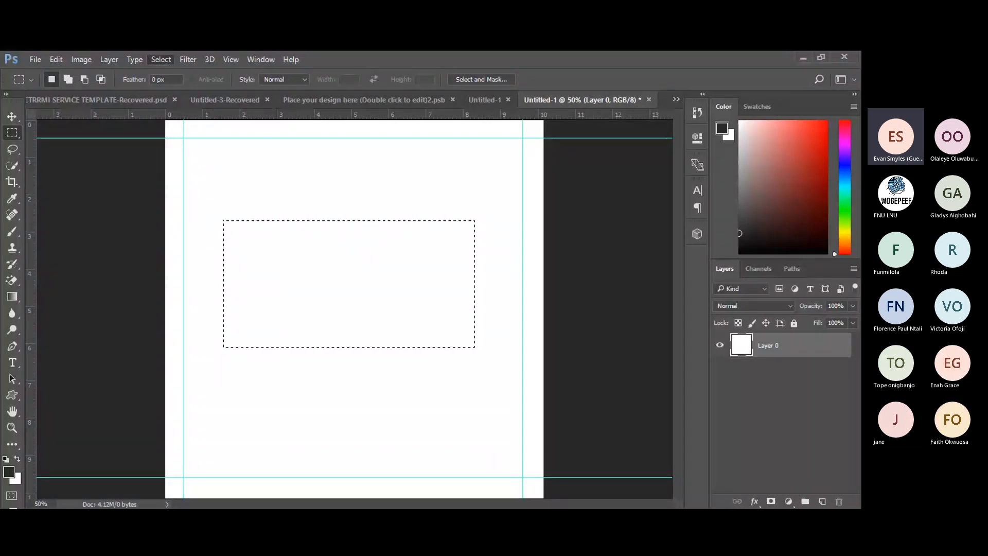
{"action": "left_click", "coordinate": [70, 225]}
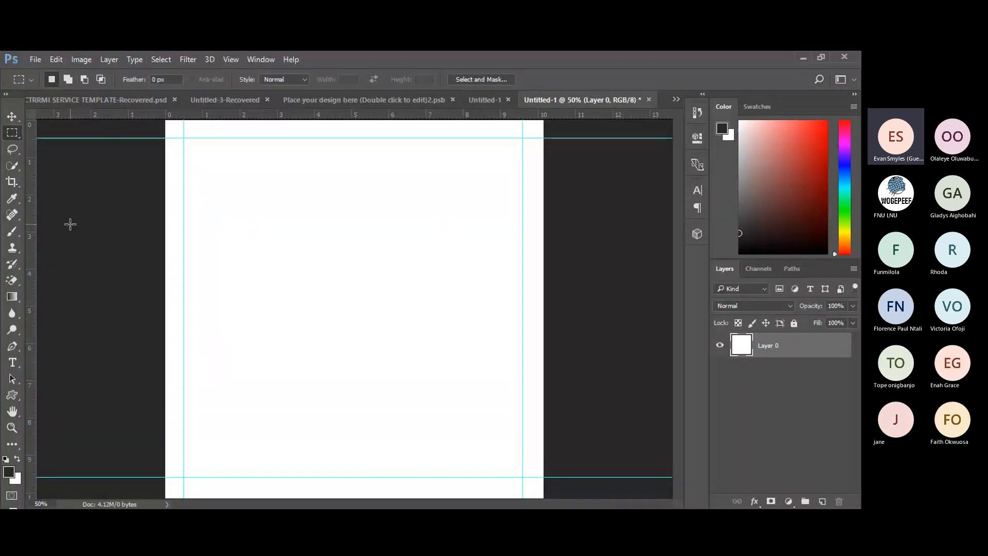
Pick the Lasso tool, then change to the Quick Selection tool.
{"action": "left_click", "coordinate": [12, 152]}
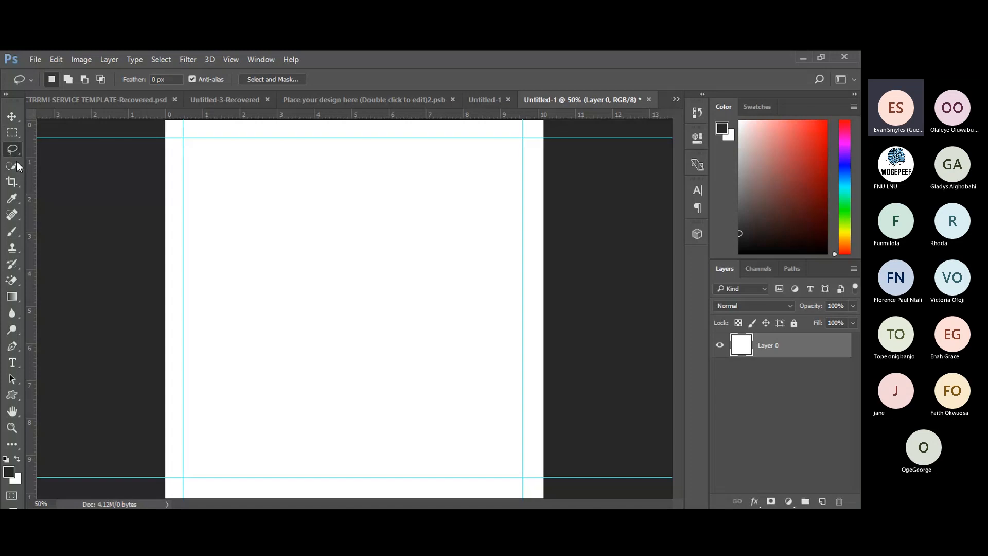
{"action": "left_click", "coordinate": [12, 165]}
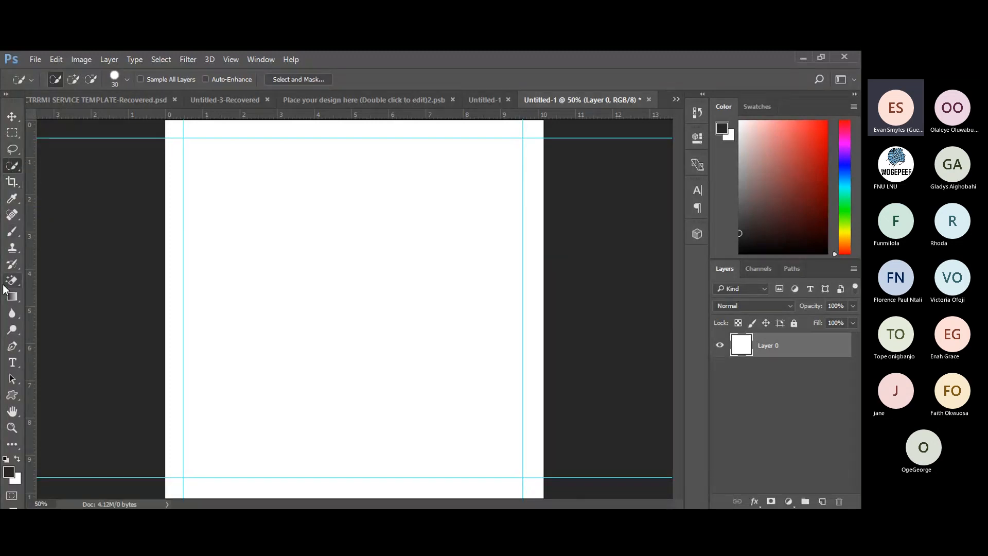
Select the Spot Healing Brush and view its healing variants, then return to the Move tool.
{"action": "left_click", "coordinate": [12, 215]}
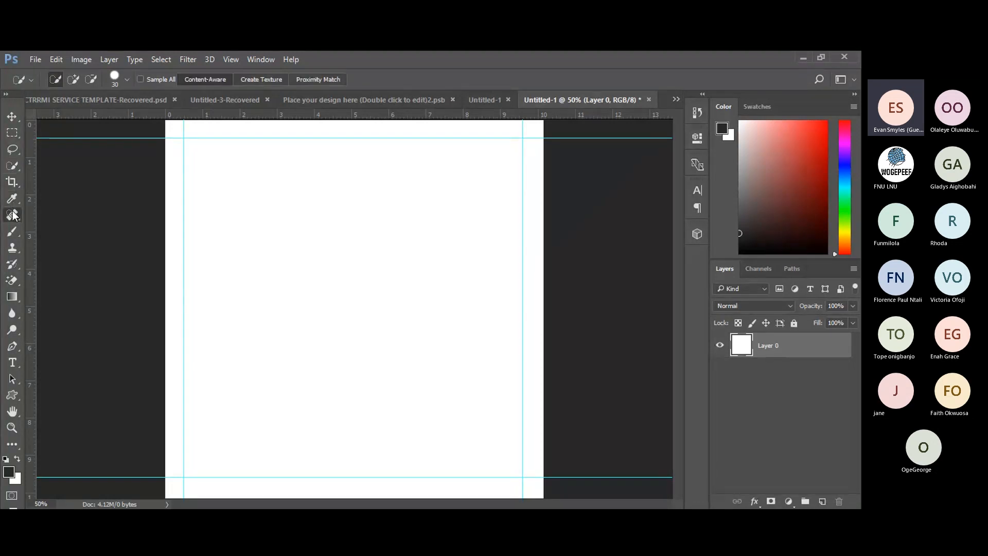
{"action": "right_click", "coordinate": [13, 215]}
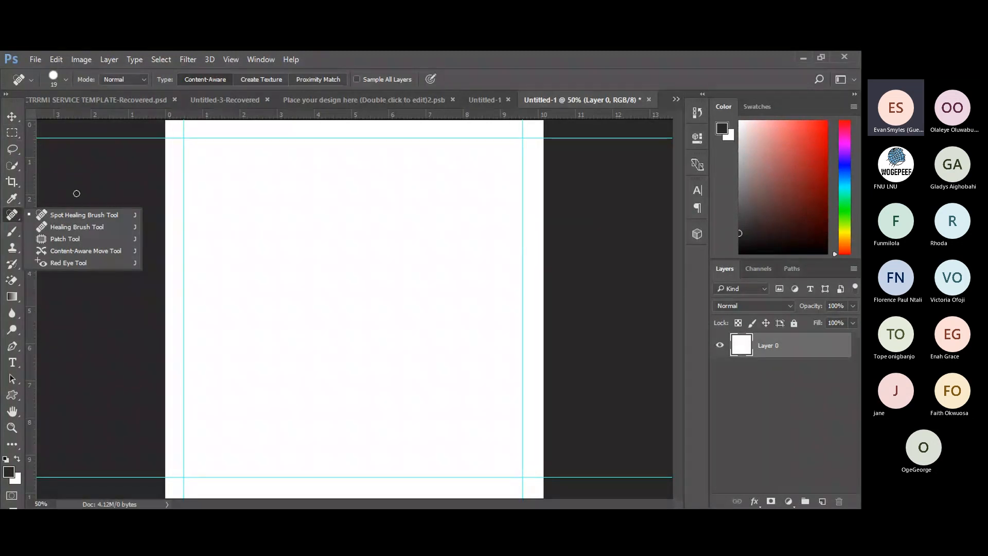
{"action": "left_click", "coordinate": [7, 118]}
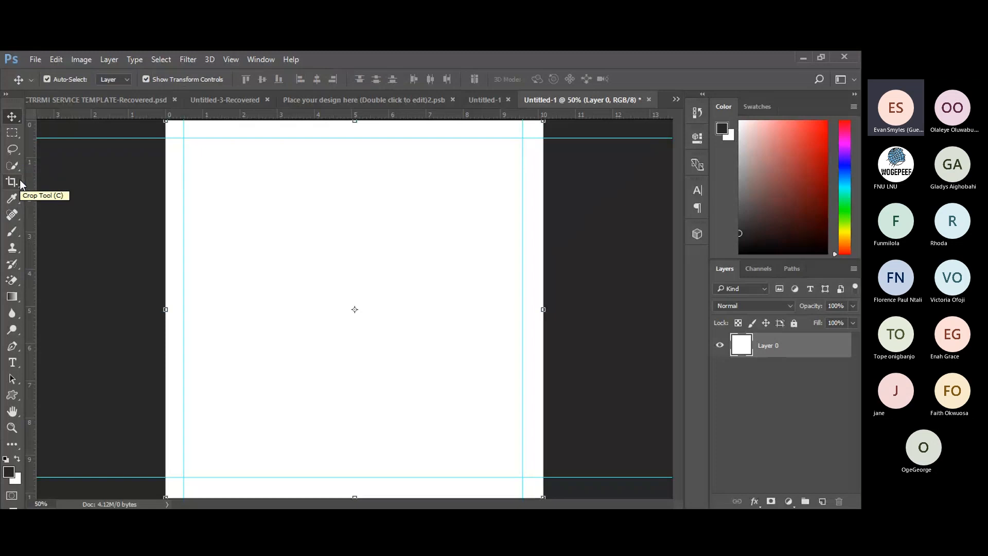
View the Eraser, Background Eraser and Magic Eraser variants, then select the Gradient tool.
{"action": "left_click", "coordinate": [11, 280]}
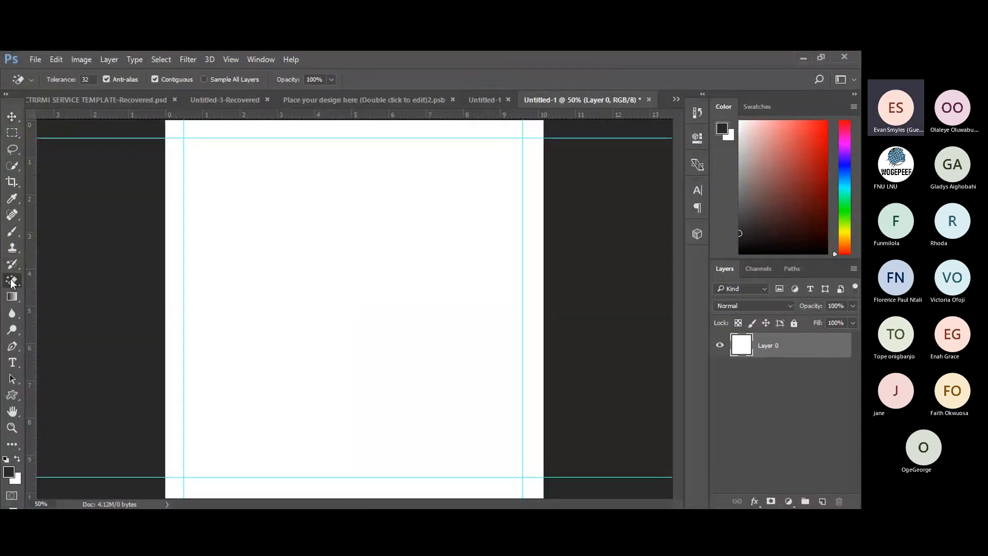
{"action": "right_click", "coordinate": [11, 282]}
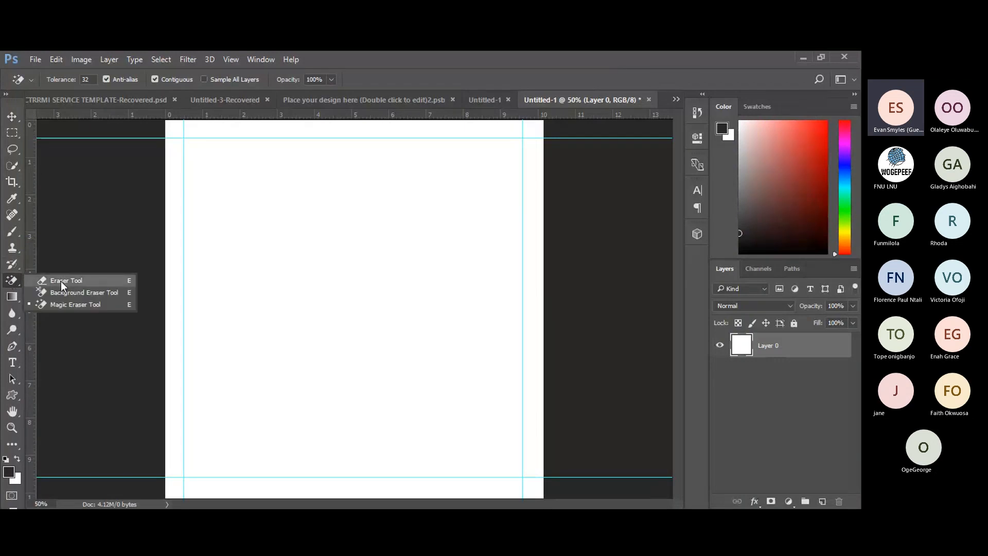
{"action": "left_click", "coordinate": [12, 297]}
{"action": "left_click", "coordinate": [12, 297]}
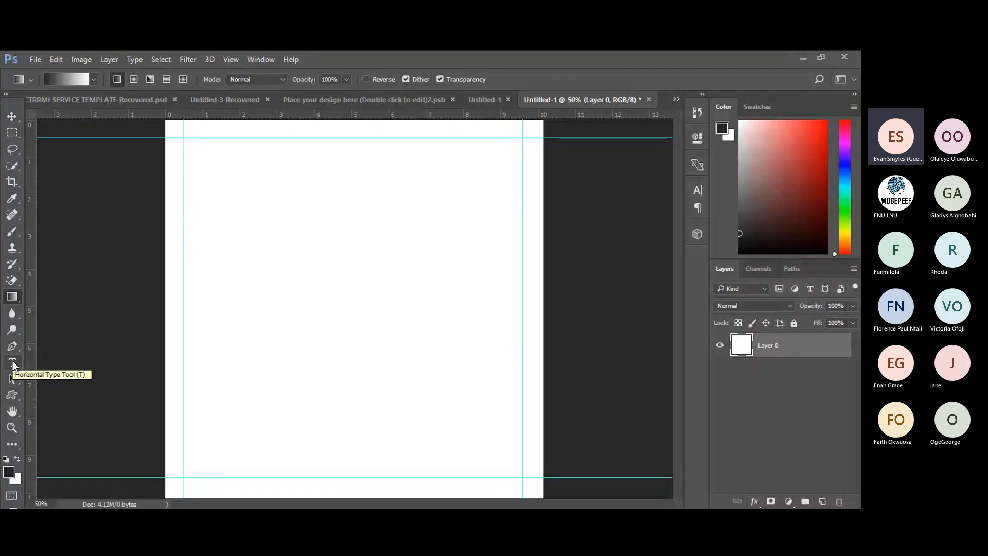
Select the Custom Shape tool from the shape flyout and show the preset shape gallery.
{"action": "left_click", "coordinate": [11, 397]}
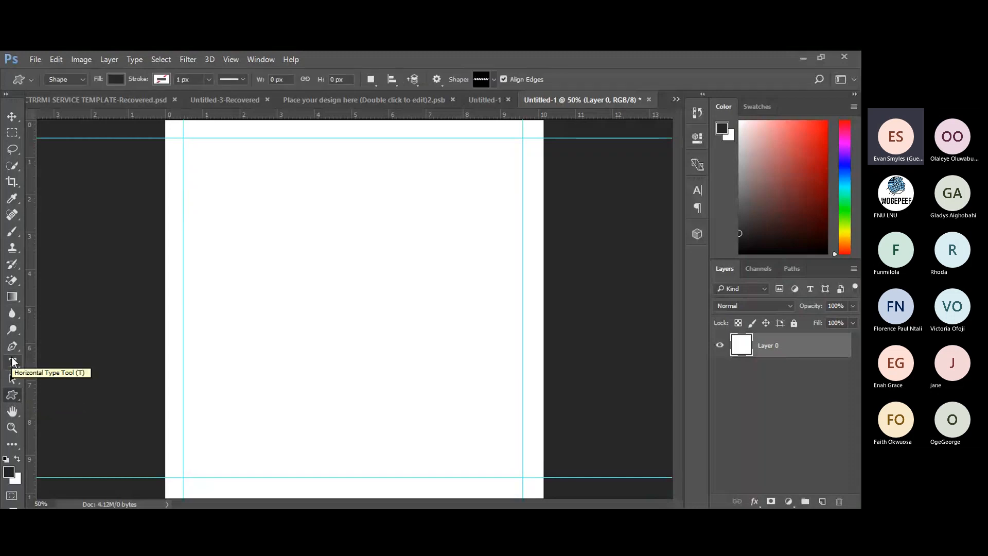
{"action": "right_click", "coordinate": [12, 395]}
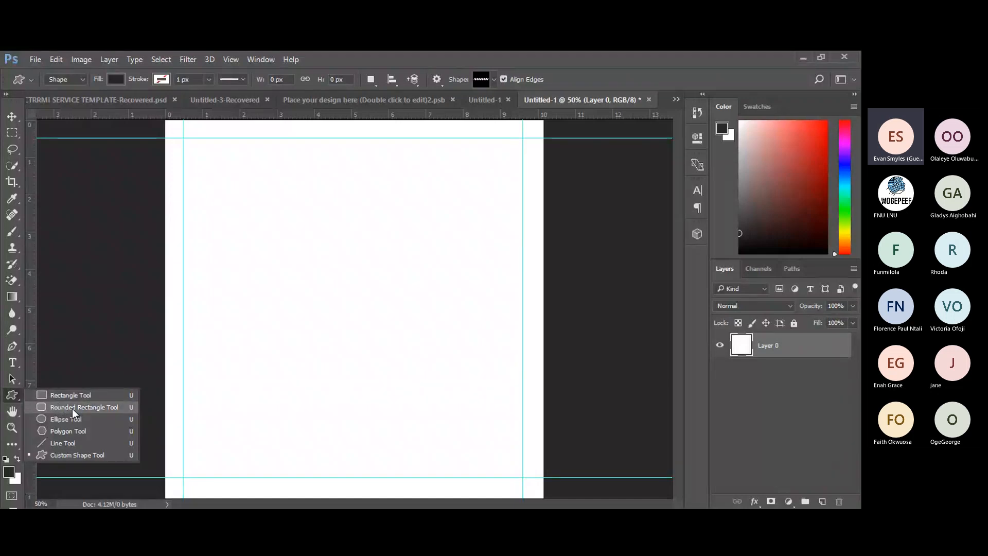
{"action": "left_click", "coordinate": [90, 455]}
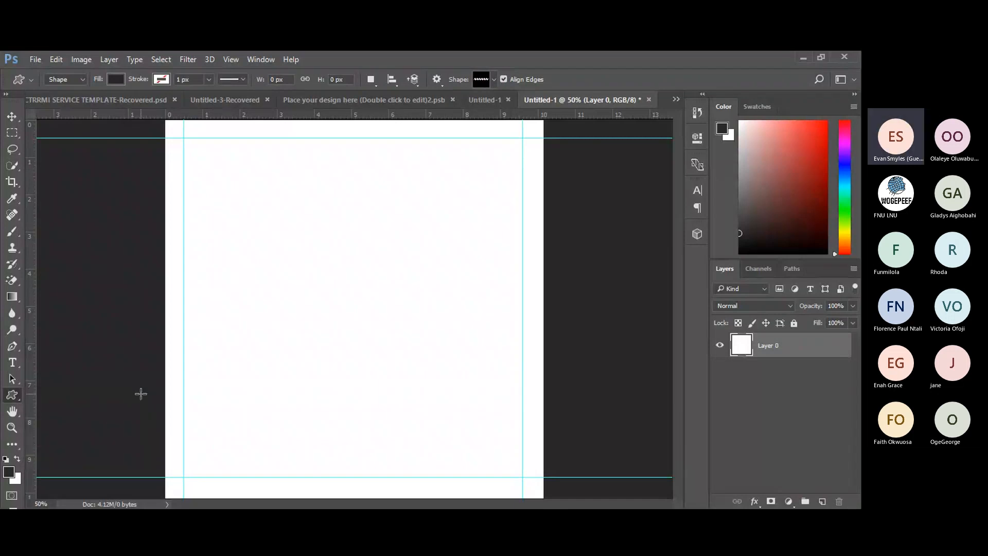
{"action": "left_click", "coordinate": [494, 80]}
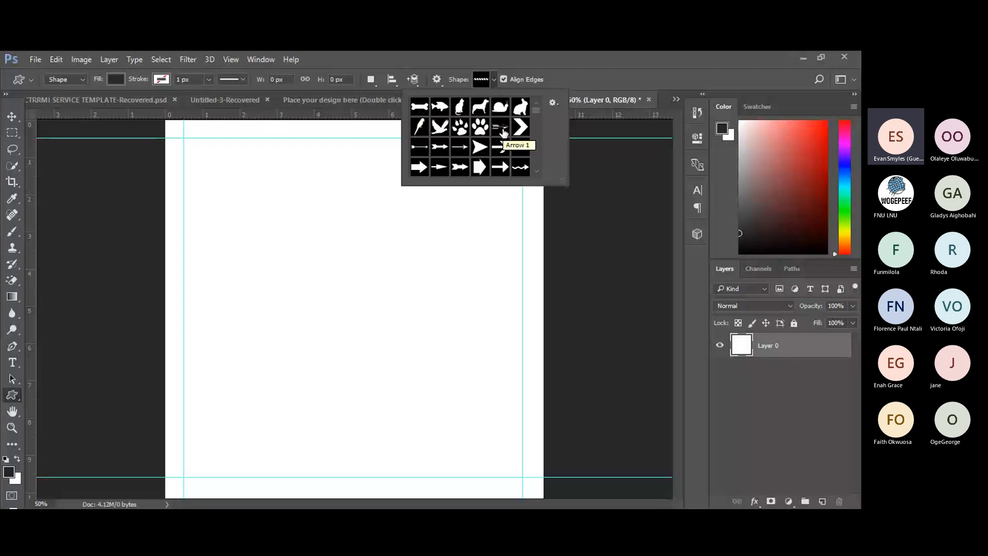
Choose the fish preset, draw a trial black fish on the page, then undo it.
{"action": "left_click", "coordinate": [441, 108]}
{"action": "left_click_drag", "start_coordinate": [249, 184], "coordinate": [424, 298]}
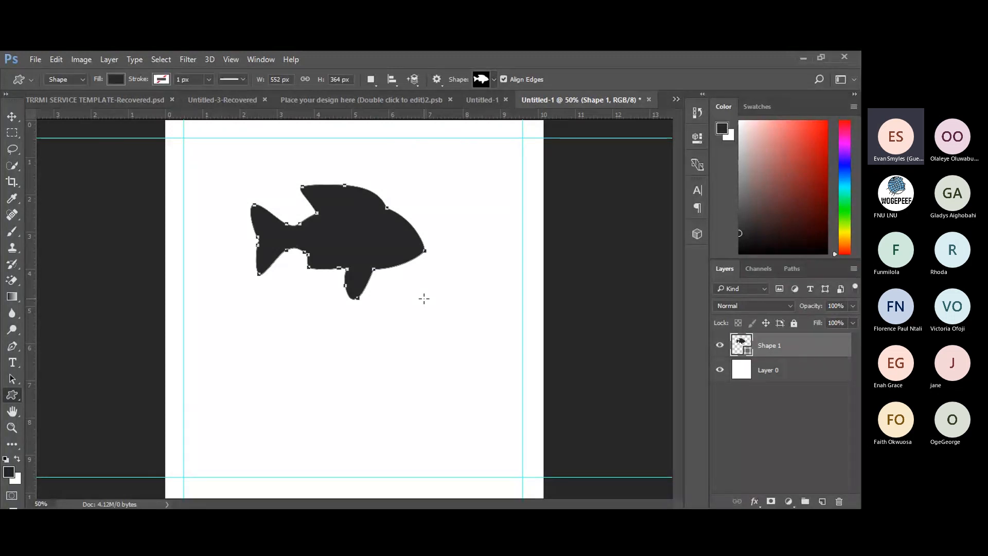
{"action": "key", "text": "ctrl+z"}
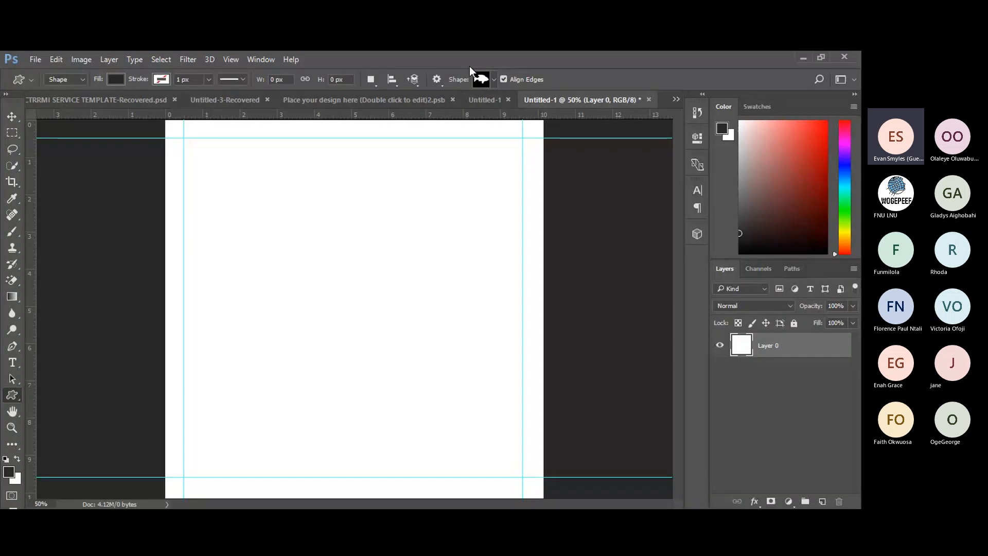
Choose the thin arrow preset, draw a trial arrow on the page, then undo it.
{"action": "left_click", "coordinate": [493, 81]}
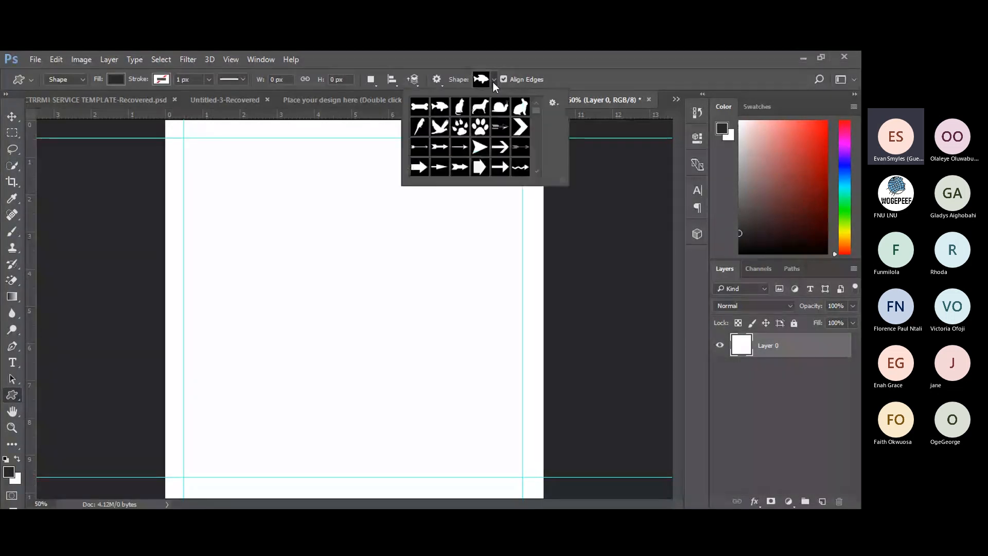
{"action": "left_click", "coordinate": [459, 146]}
{"action": "left_click_drag", "start_coordinate": [284, 197], "coordinate": [409, 324]}
{"action": "key", "text": "ctrl+z"}
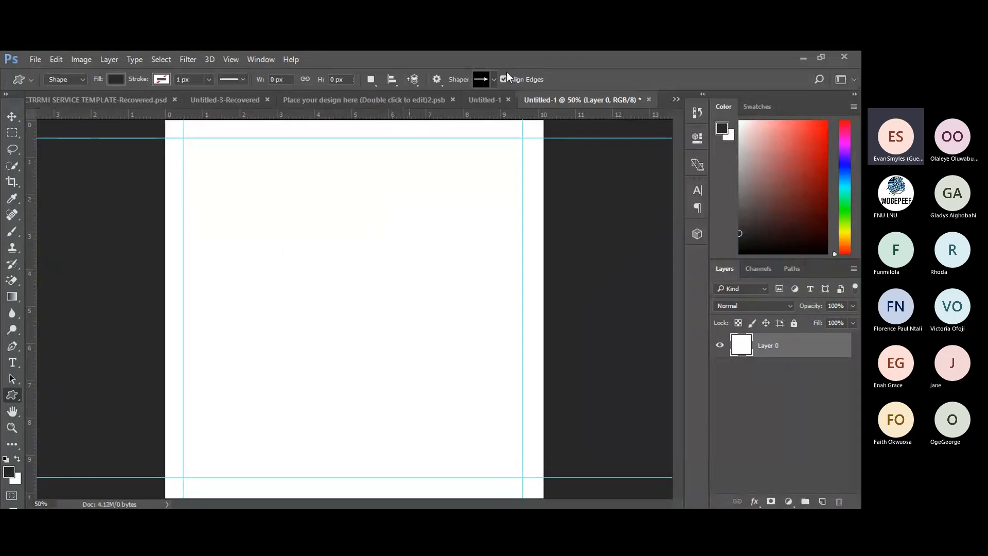
Scroll the shape gallery to the snowflake, draw a trial snowflake, then undo it.
{"action": "left_click", "coordinate": [494, 79]}
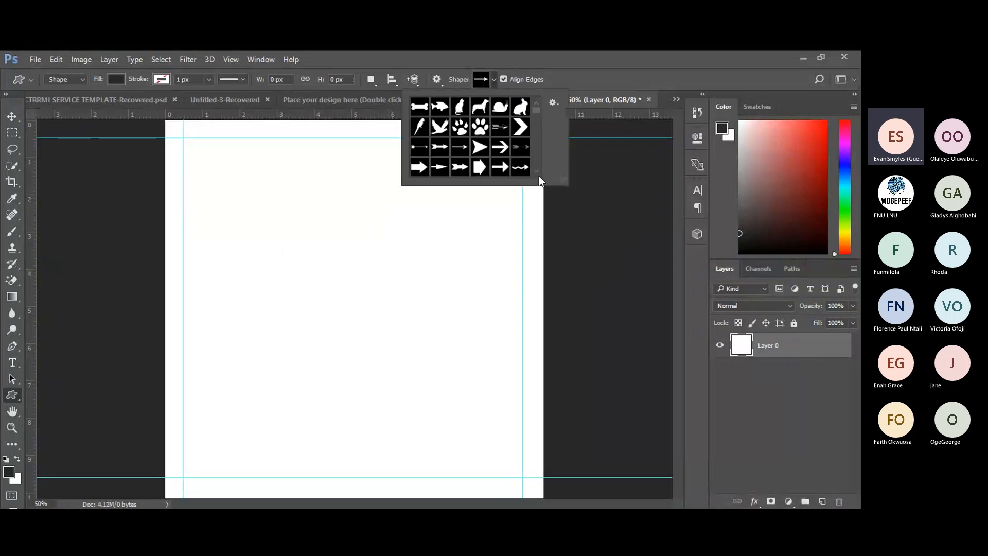
{"action": "scroll", "coordinate": [536, 169], "scroll_direction": "down", "scroll_amount": 3}
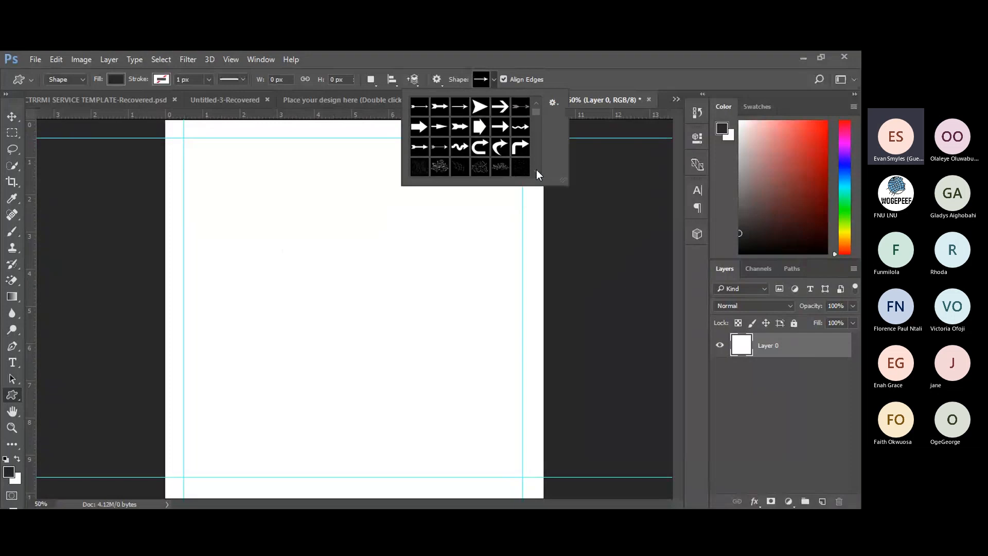
{"action": "scroll", "coordinate": [537, 173], "scroll_direction": "down", "scroll_amount": 2}
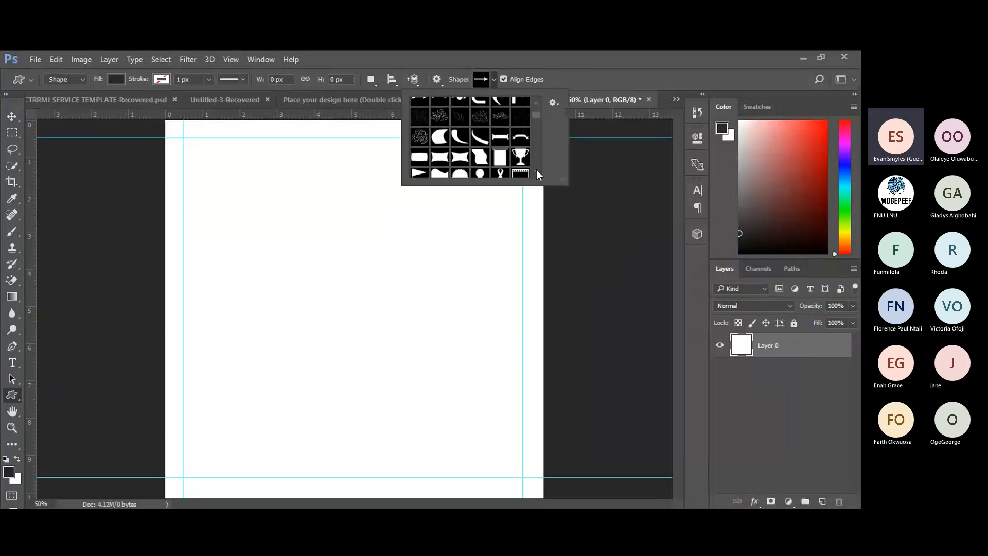
{"action": "scroll", "coordinate": [538, 174], "scroll_direction": "down", "scroll_amount": 2}
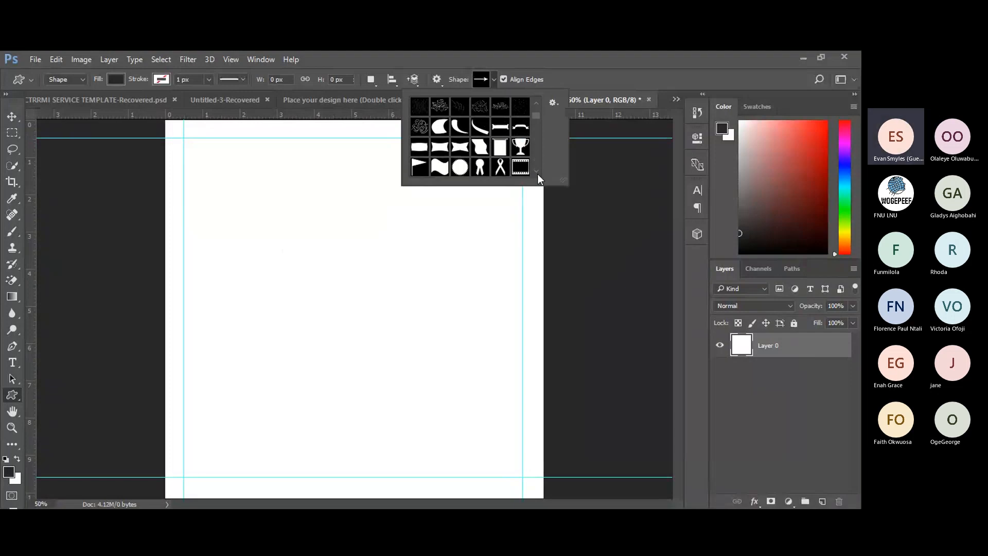
{"action": "scroll", "coordinate": [538, 174], "scroll_direction": "down", "scroll_amount": 1}
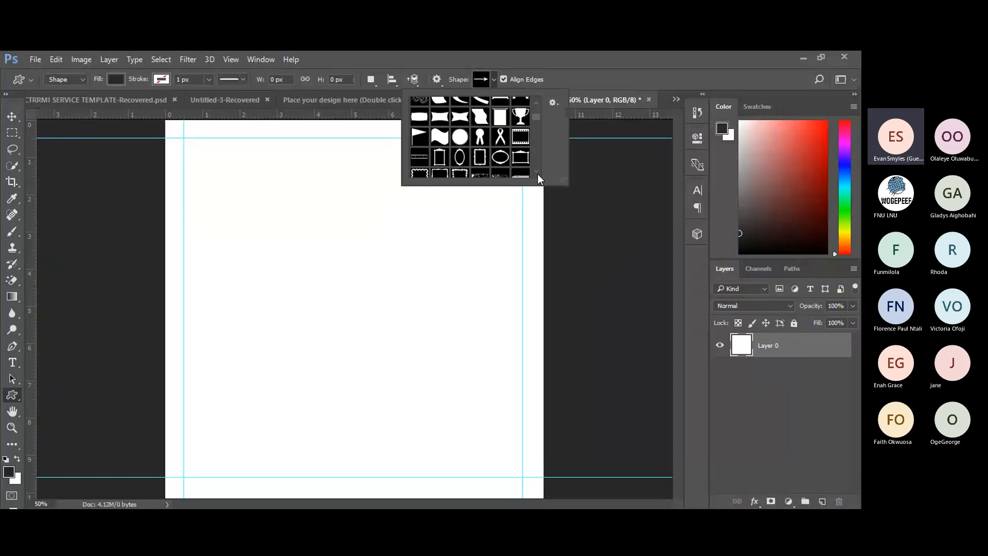
{"action": "scroll", "coordinate": [537, 174], "scroll_direction": "down", "scroll_amount": 3}
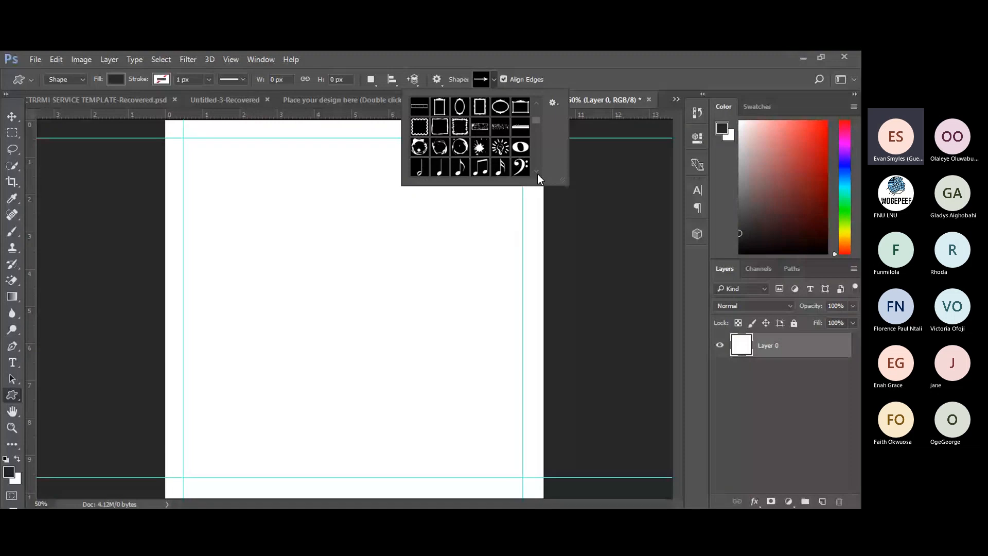
{"action": "scroll", "coordinate": [538, 174], "scroll_direction": "down", "scroll_amount": 2}
{"action": "scroll", "coordinate": [537, 174], "scroll_direction": "down", "scroll_amount": 1}
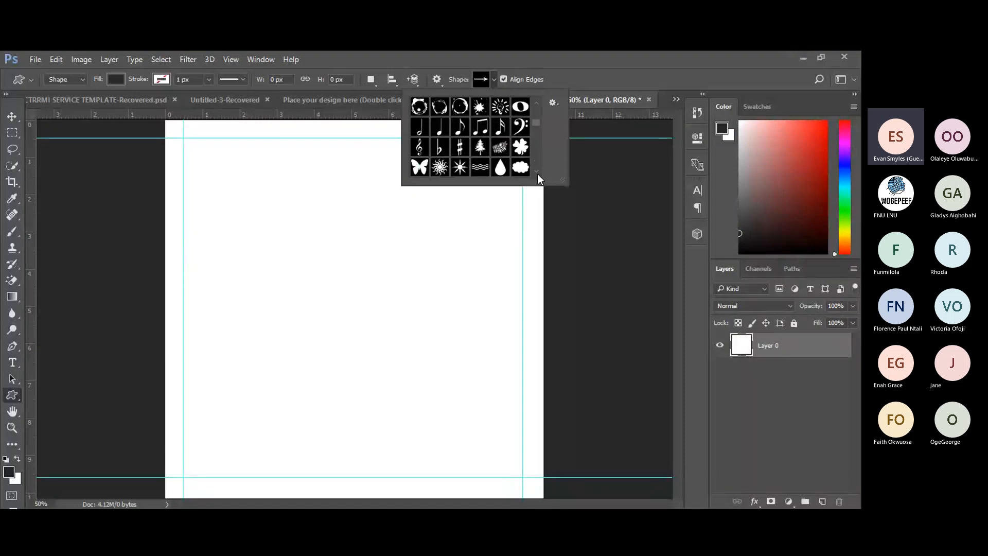
{"action": "scroll", "coordinate": [537, 174], "scroll_direction": "down", "scroll_amount": 1}
{"action": "scroll", "coordinate": [536, 174], "scroll_direction": "down", "scroll_amount": 1}
{"action": "scroll", "coordinate": [536, 172], "scroll_direction": "down", "scroll_amount": 2}
{"action": "left_click", "coordinate": [500, 118]}
{"action": "left_click_drag", "start_coordinate": [273, 201], "coordinate": [438, 321]}
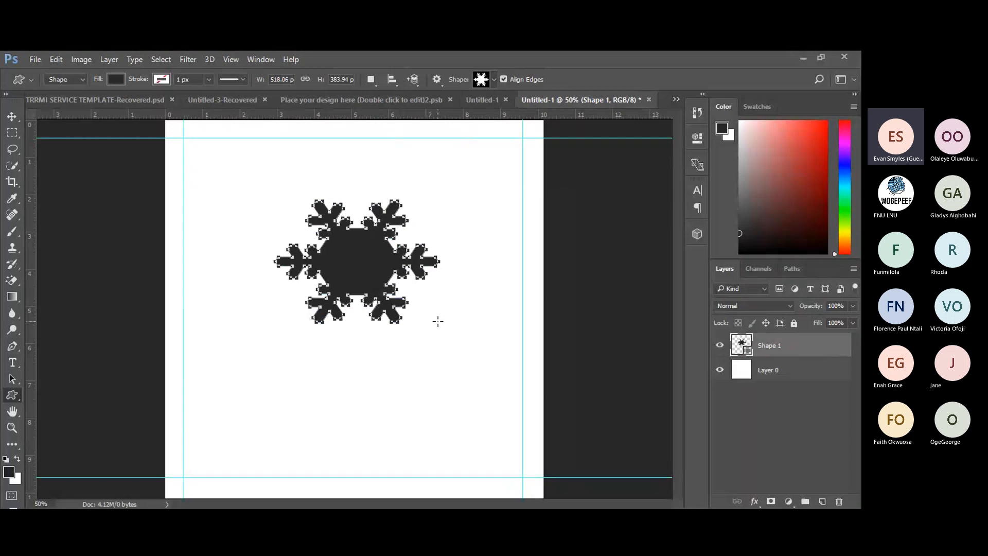
{"action": "key", "text": "ctrl+z"}
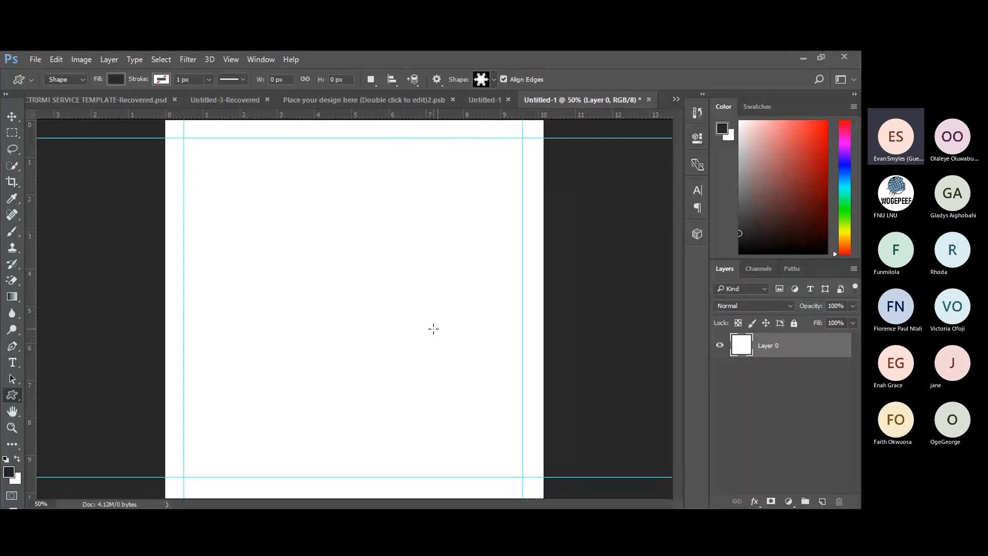
Choose the maple leaf preset, draw a trial leaf on the page, then undo it.
{"action": "left_click", "coordinate": [494, 80]}
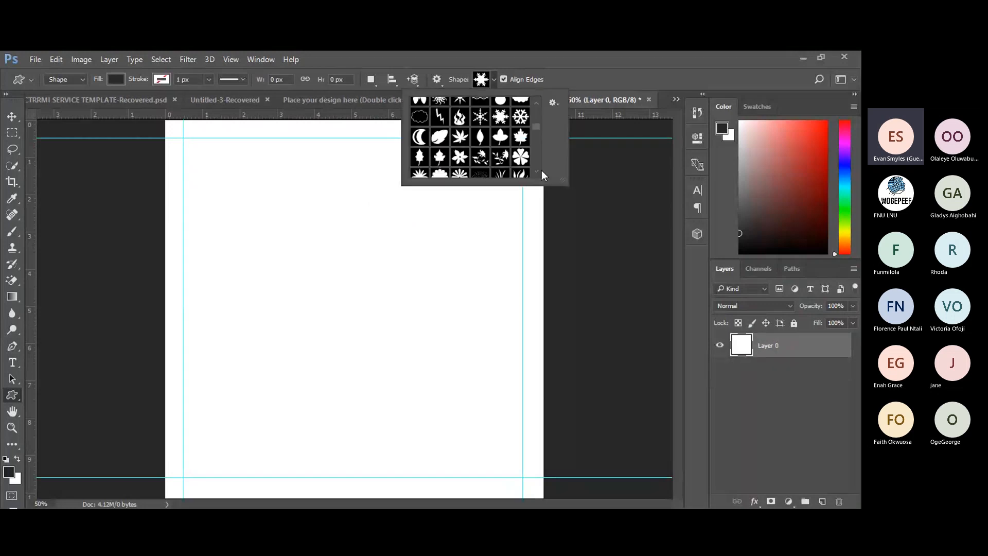
{"action": "scroll", "coordinate": [538, 171], "scroll_direction": "down", "scroll_amount": 4}
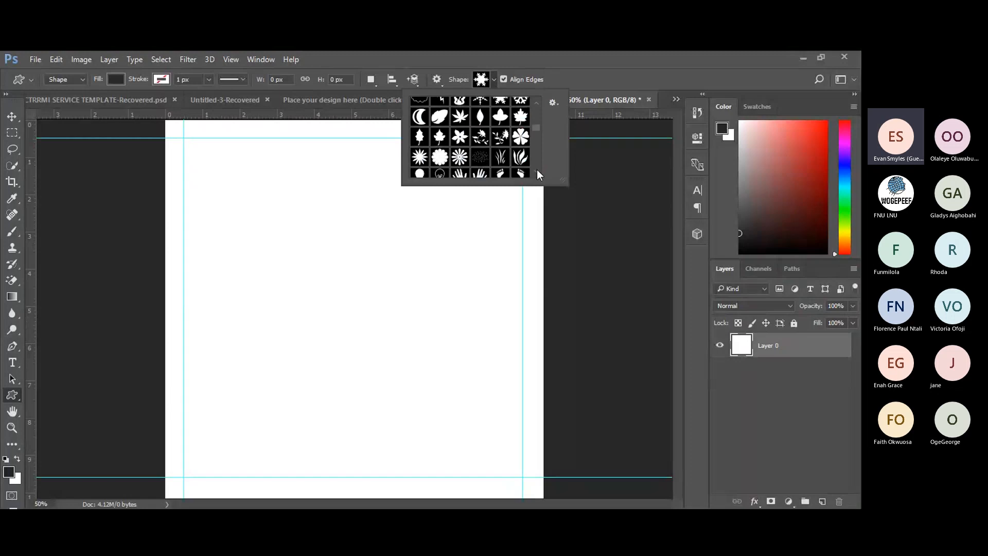
{"action": "left_click", "coordinate": [526, 121]}
{"action": "left_click_drag", "start_coordinate": [276, 291], "coordinate": [515, 403]}
{"action": "key", "text": "ctrl+z"}
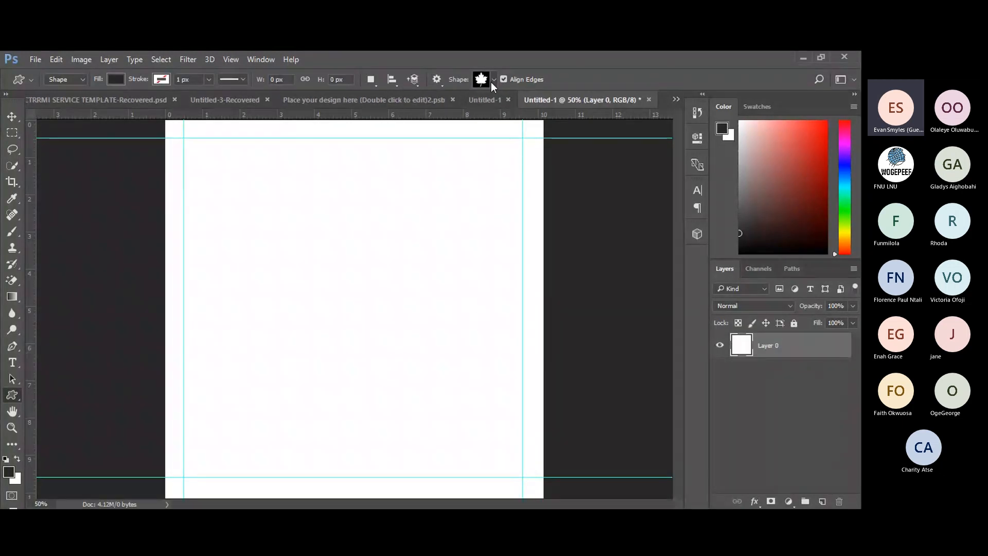
Scroll through the remaining custom shapes down to the stars, hearts and triangles.
{"action": "left_click", "coordinate": [492, 82]}
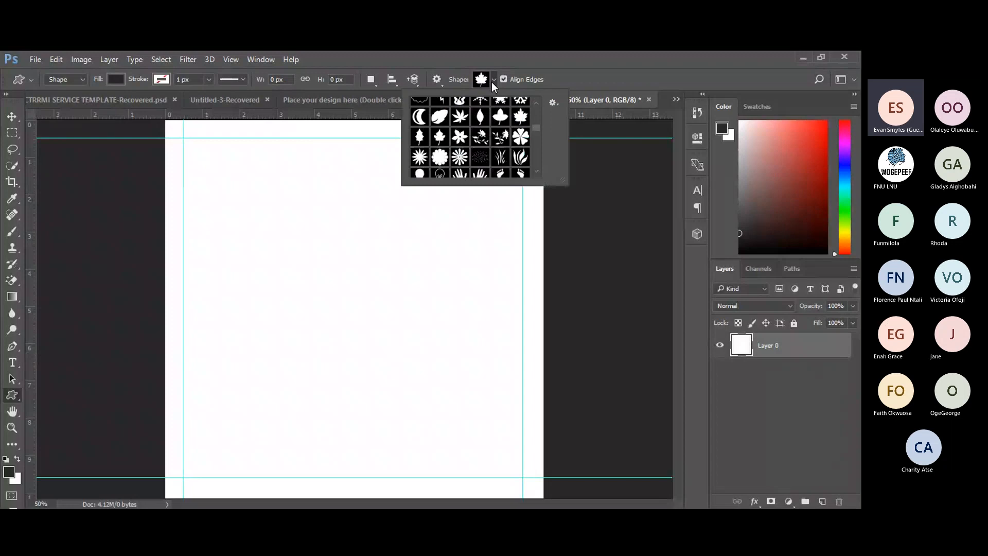
{"action": "scroll", "coordinate": [536, 174], "scroll_direction": "down", "scroll_amount": 4}
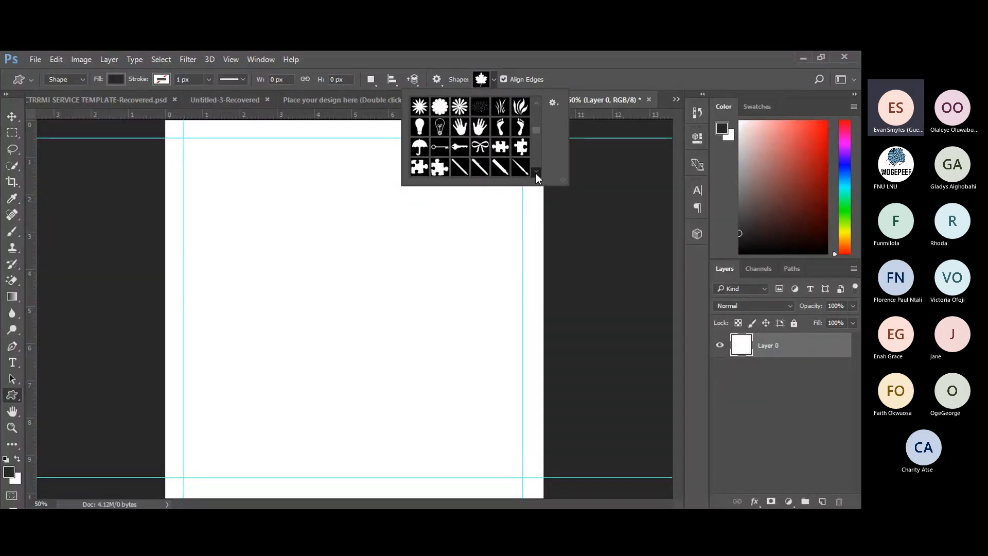
{"action": "scroll", "coordinate": [536, 174], "scroll_direction": "down", "scroll_amount": 1}
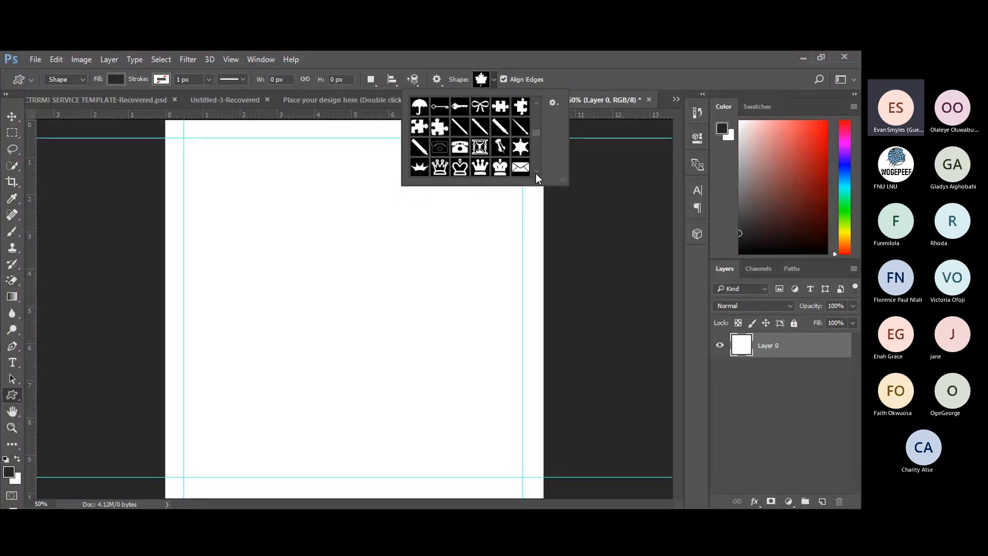
{"action": "scroll", "coordinate": [536, 174], "scroll_direction": "down", "scroll_amount": 1}
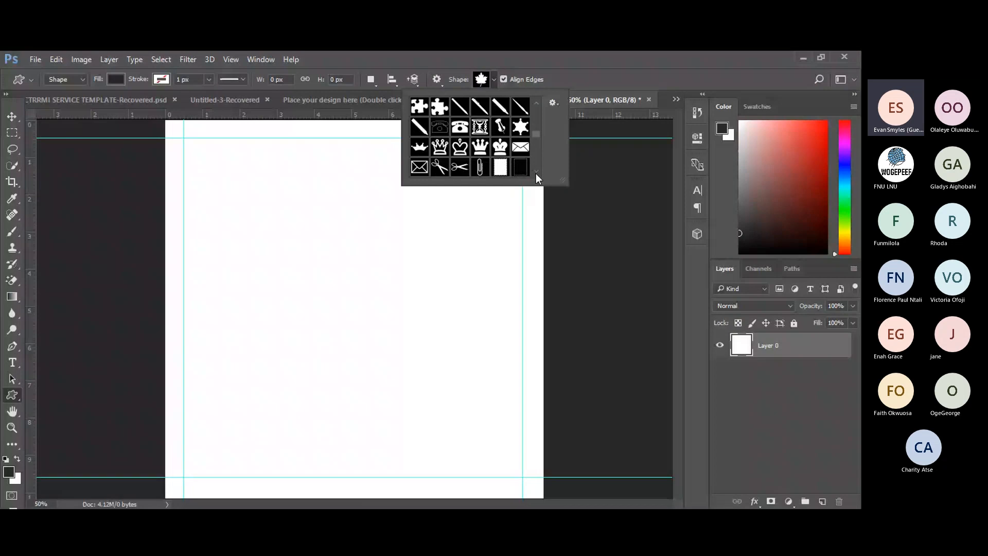
{"action": "scroll", "coordinate": [536, 174], "scroll_direction": "down", "scroll_amount": 4}
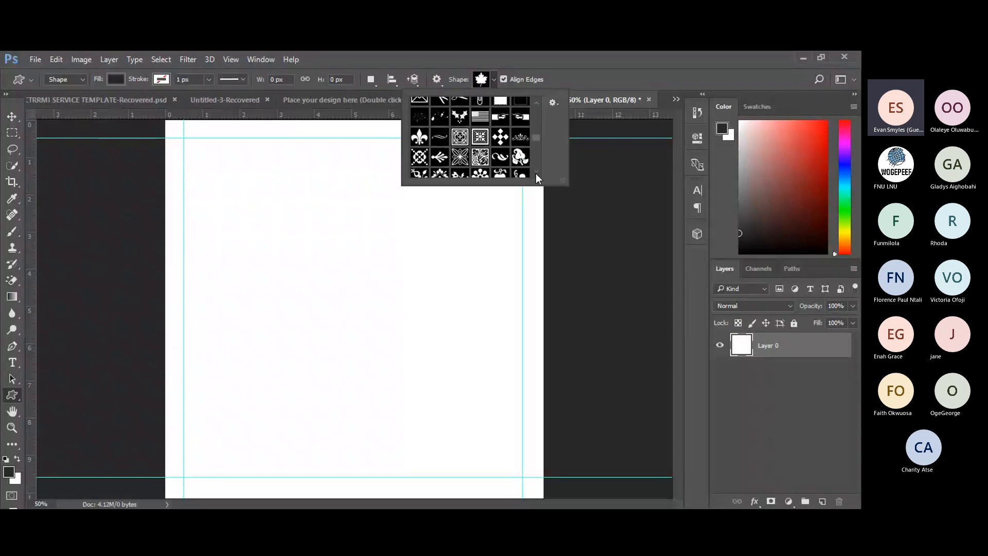
{"action": "scroll", "coordinate": [536, 174], "scroll_direction": "down", "scroll_amount": 1}
{"action": "scroll", "coordinate": [535, 174], "scroll_direction": "down", "scroll_amount": 5}
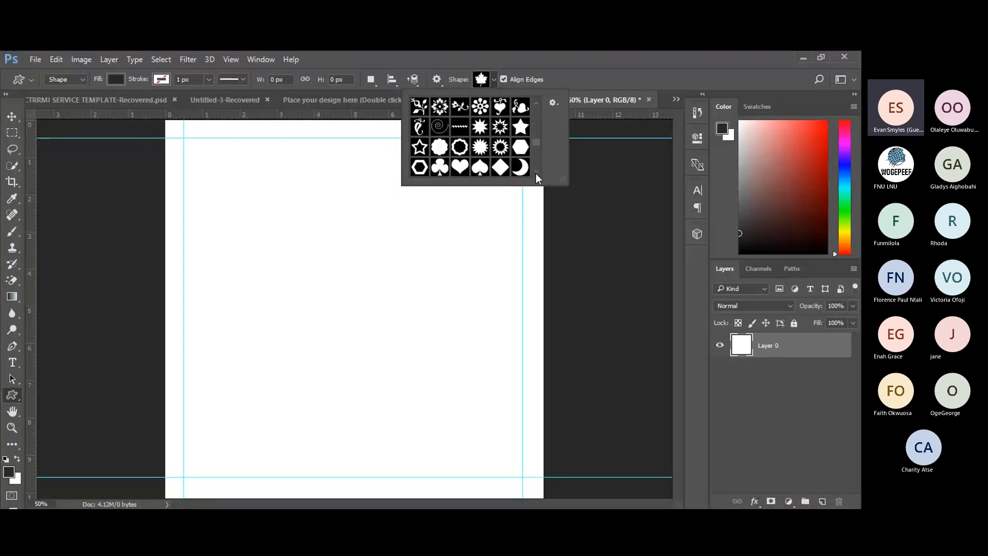
{"action": "scroll", "coordinate": [536, 174], "scroll_direction": "down", "scroll_amount": 1}
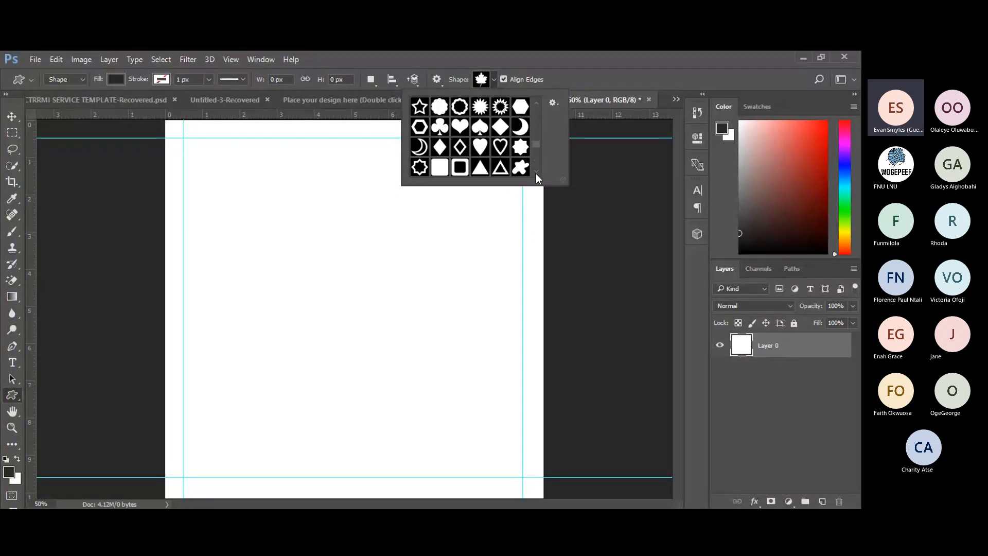
{"action": "scroll", "coordinate": [536, 174], "scroll_direction": "down", "scroll_amount": 3}
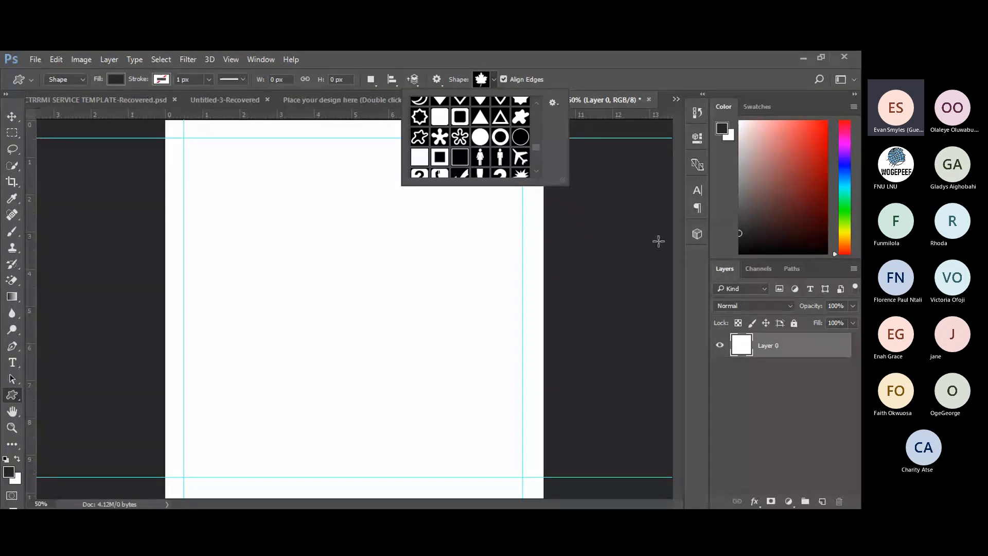
Dismiss the custom shape gallery by selecting the Move tool.
{"action": "left_click", "coordinate": [10, 118]}
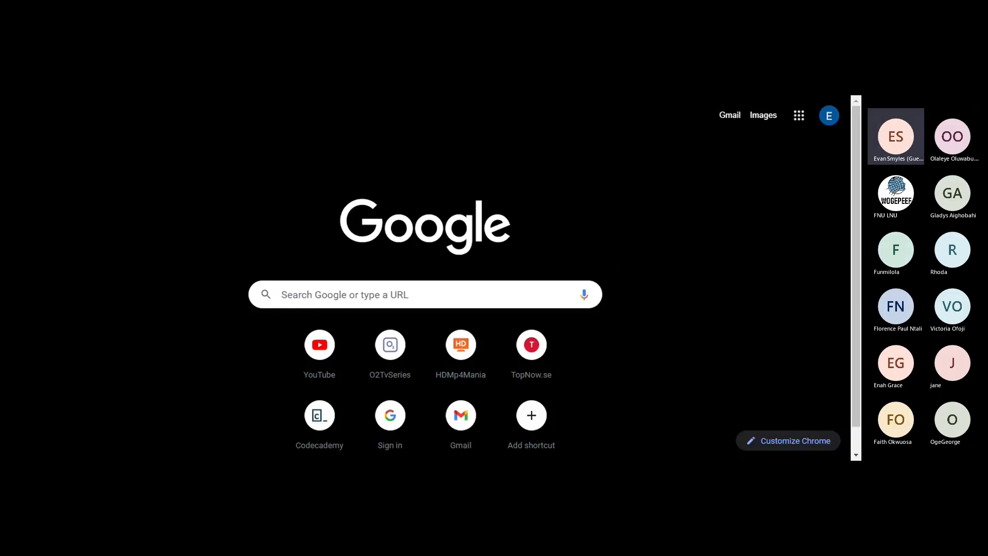
Rerun the 'food pictures' search as image results, scroll back to the top, and select the query.
{"action": "left_click", "coordinate": [425, 294]}
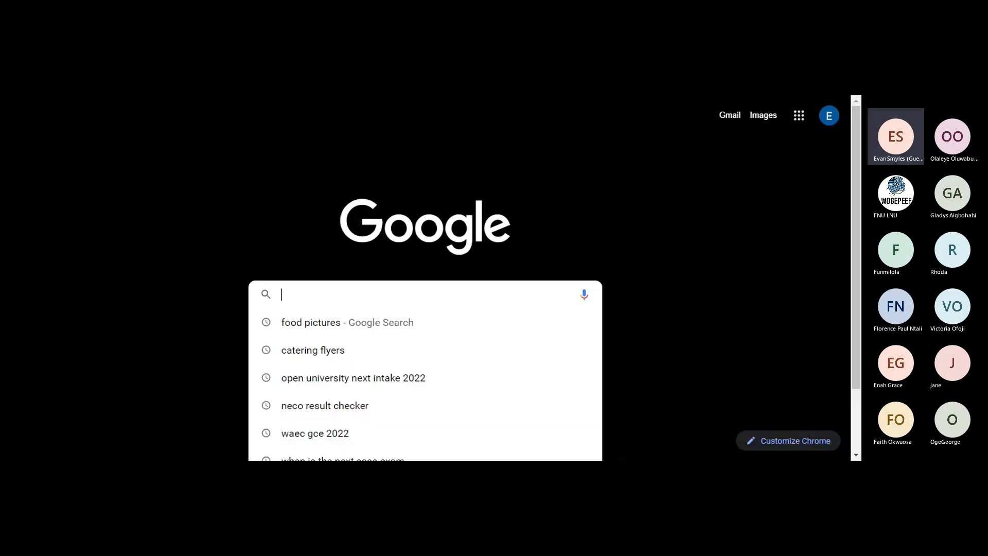
{"action": "left_click", "coordinate": [311, 330]}
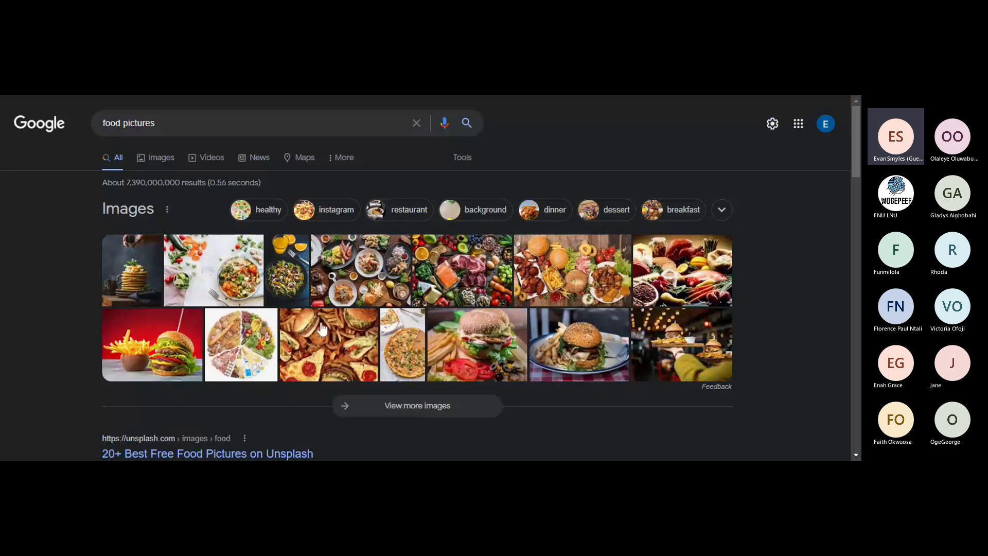
{"action": "left_click", "coordinate": [400, 409]}
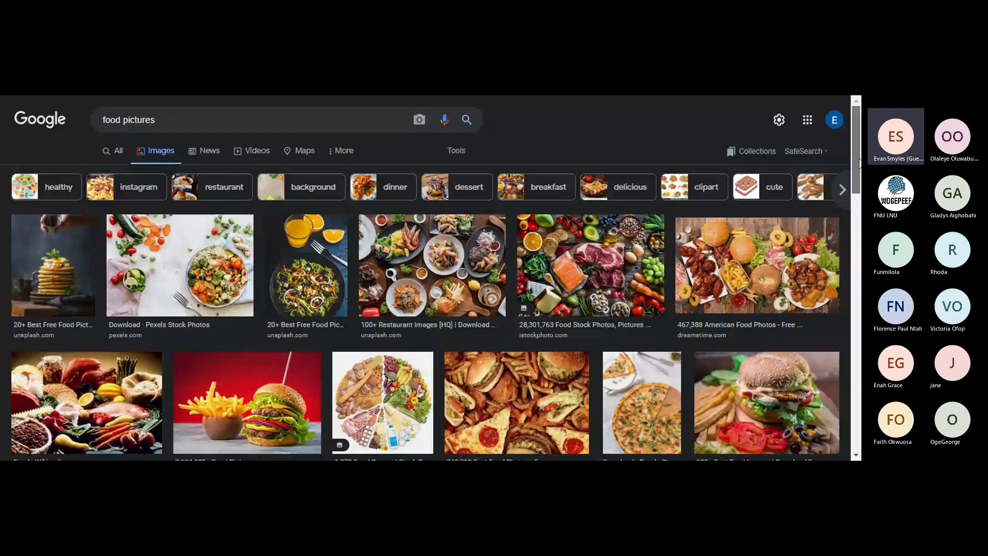
{"action": "left_click_drag", "start_coordinate": [859, 163], "coordinate": [860, 277]}
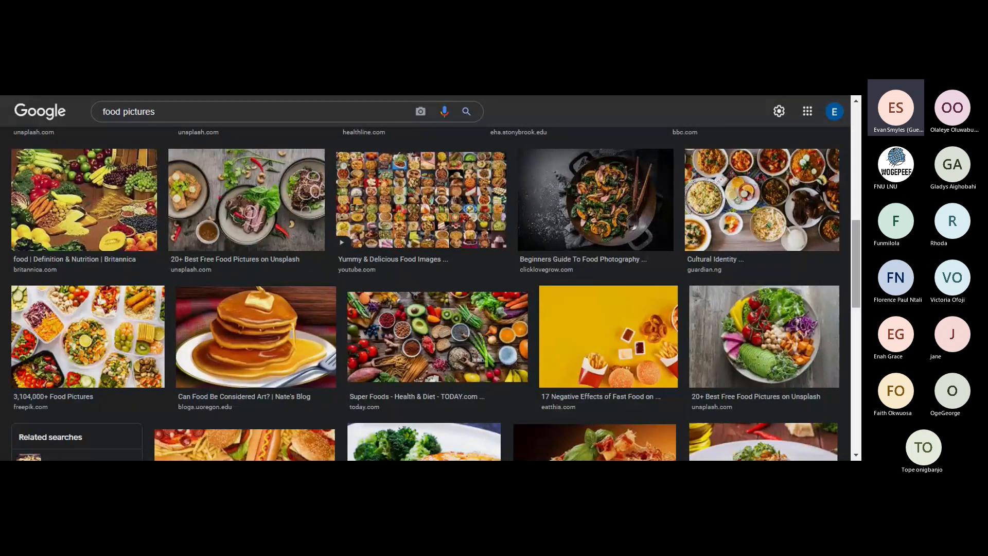
{"action": "left_click_drag", "start_coordinate": [857, 283], "coordinate": [848, 194]}
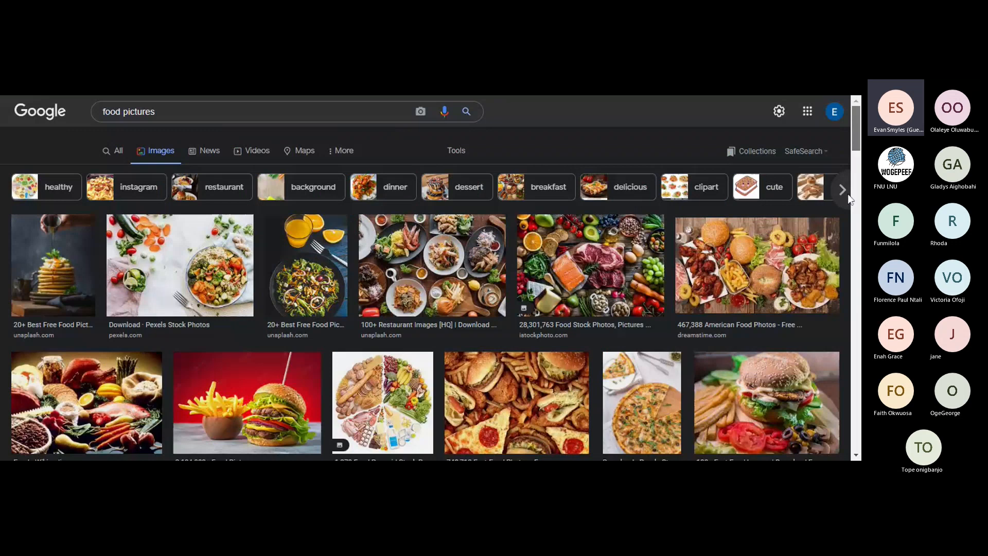
{"action": "left_click", "coordinate": [101, 117]}
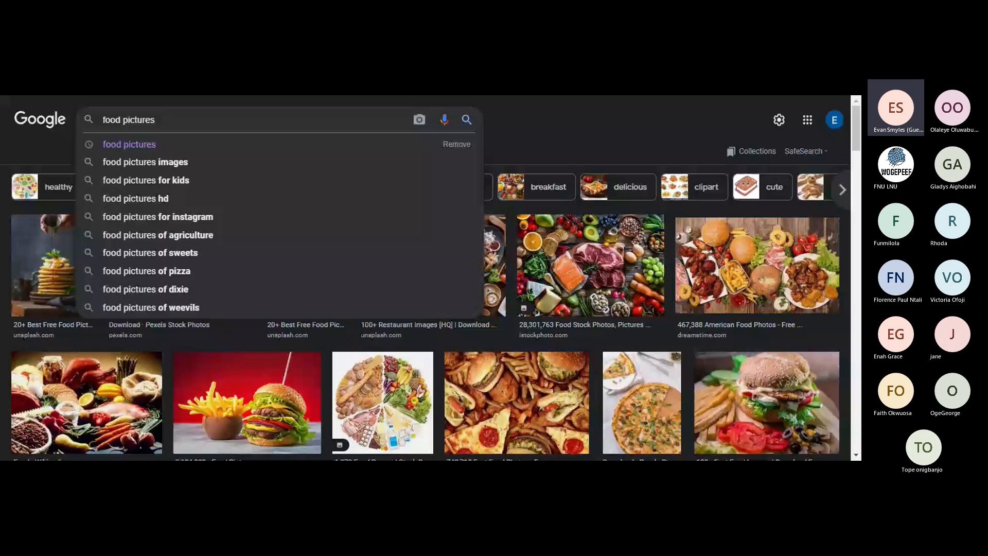
Search images for 'nigerian food pictures' and browse the jollof rice, egusi soup and moi moi results.
{"action": "type", "text": "nigerian"}
{"action": "key", "text": "Return"}
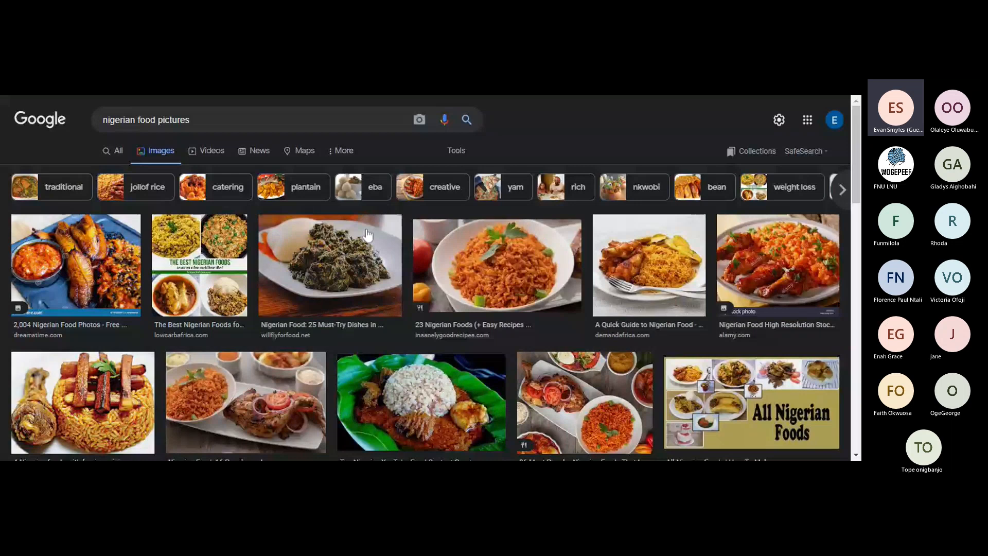
{"action": "left_click_drag", "start_coordinate": [857, 189], "coordinate": [859, 324]}
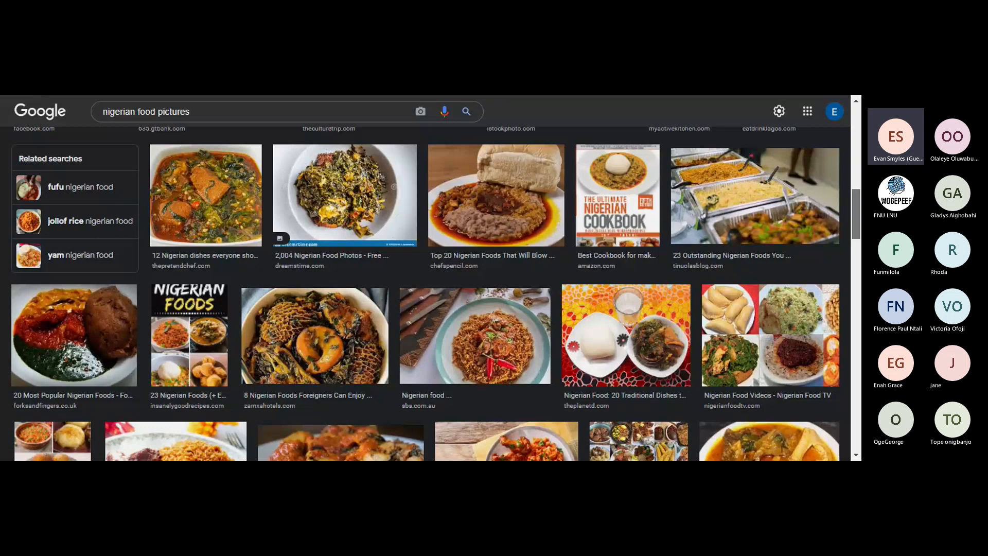
{"action": "left_click_drag", "start_coordinate": [856, 219], "coordinate": [858, 149]}
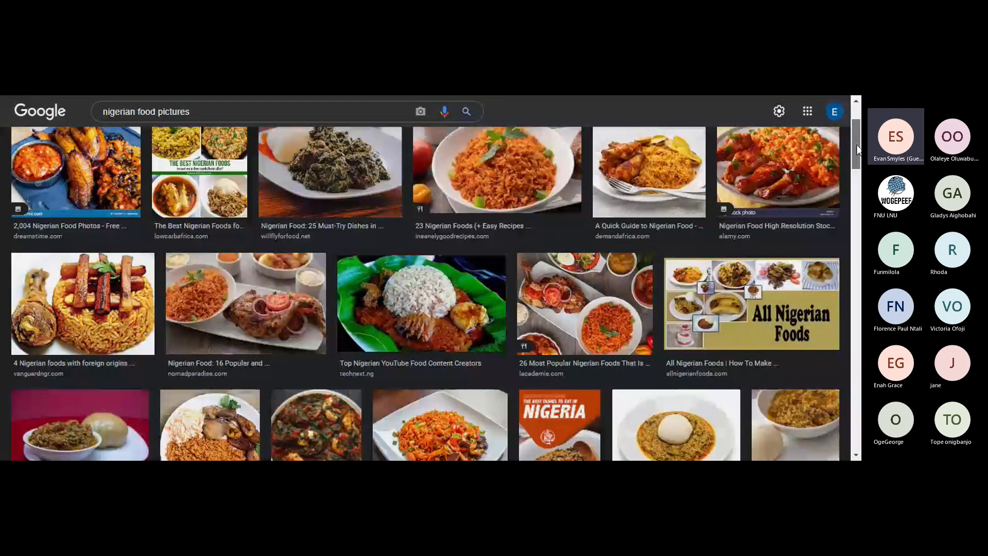
{"action": "scroll", "coordinate": [856, 155], "scroll_direction": "down", "scroll_amount": 3}
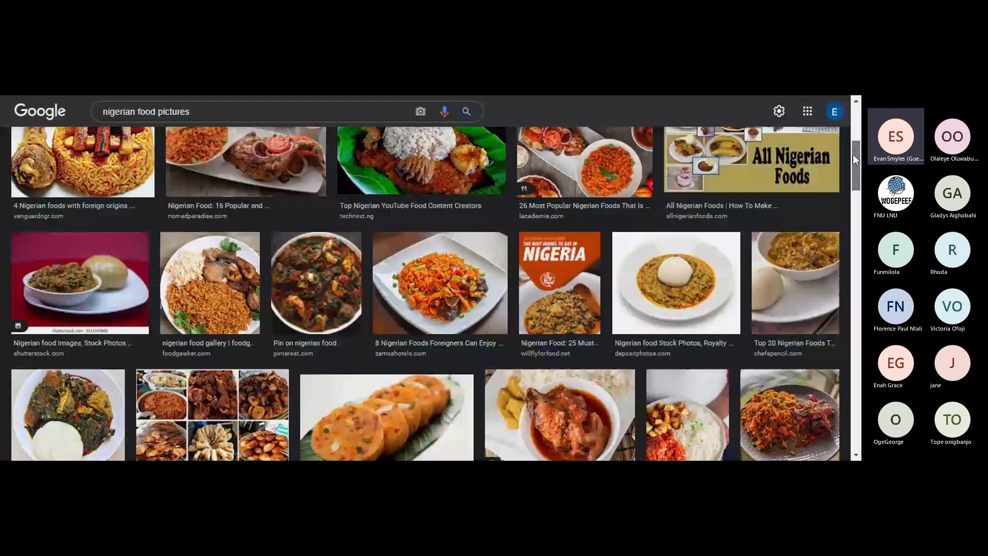
{"action": "left_click_drag", "start_coordinate": [853, 153], "coordinate": [857, 228]}
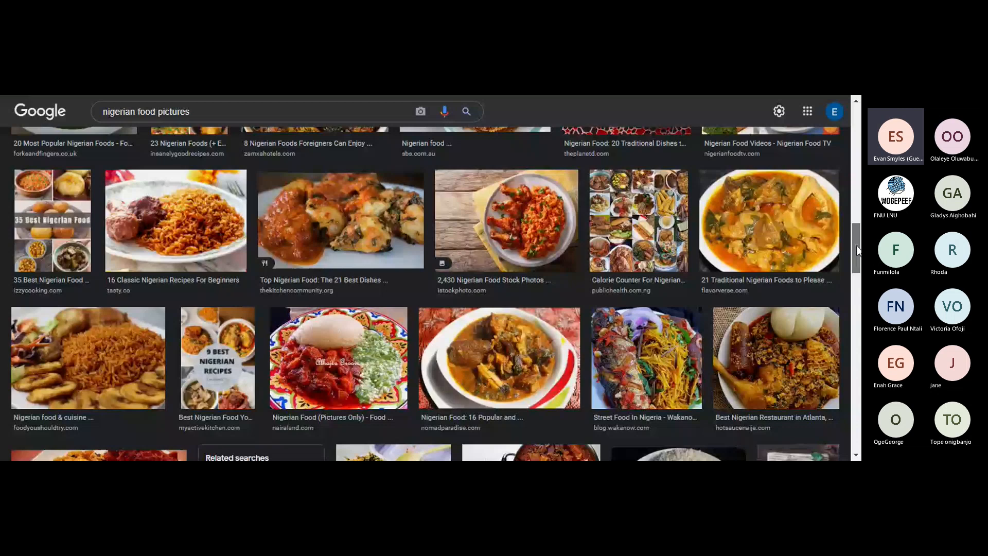
{"action": "left_click_drag", "start_coordinate": [857, 251], "coordinate": [857, 250]}
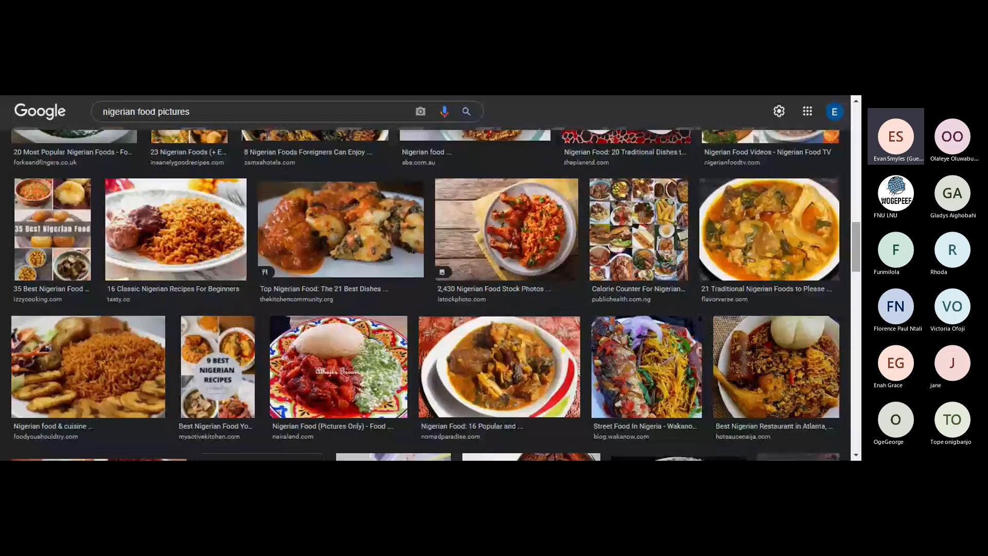
{"action": "left_click_drag", "start_coordinate": [861, 245], "coordinate": [862, 269]}
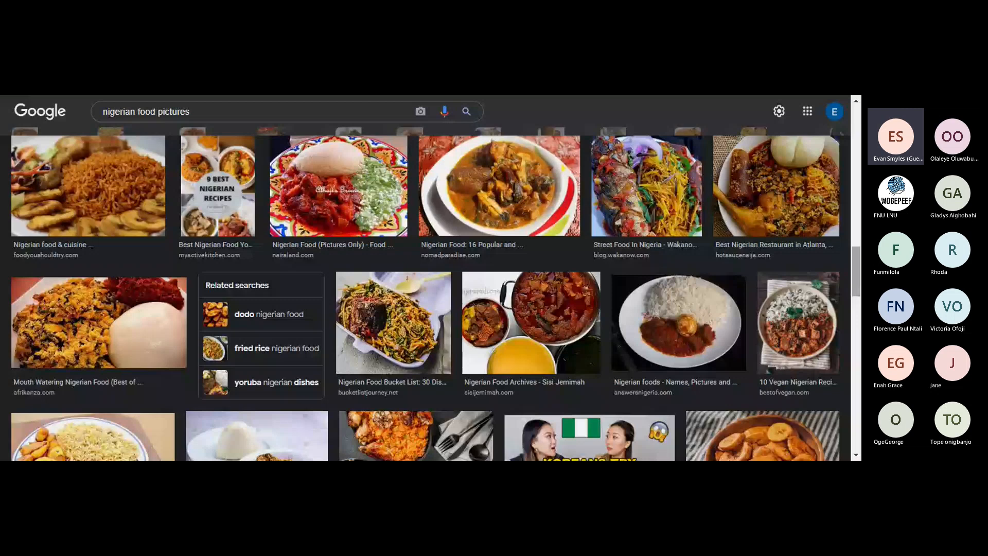
{"action": "left_click_drag", "start_coordinate": [855, 266], "coordinate": [856, 185]}
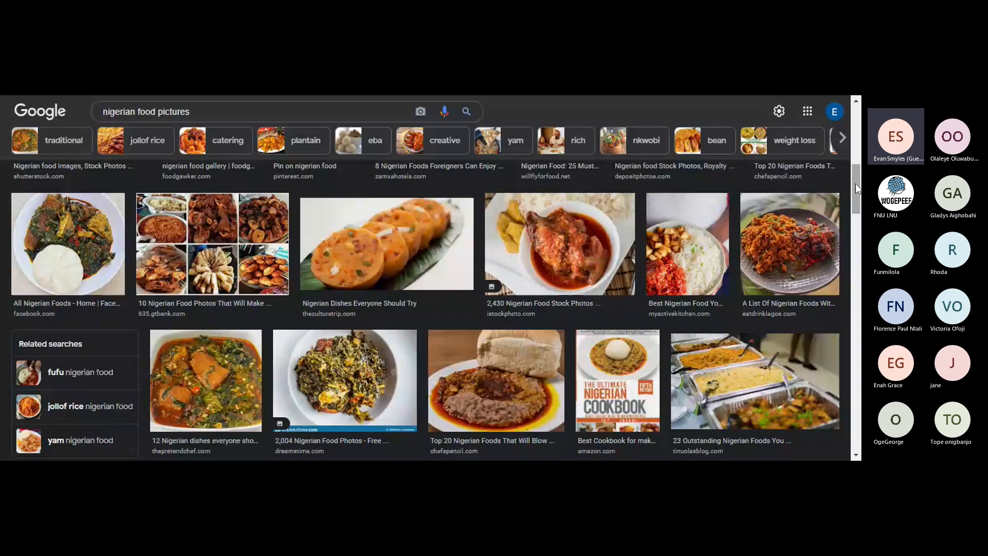
{"action": "left_click_drag", "start_coordinate": [855, 183], "coordinate": [859, 227]}
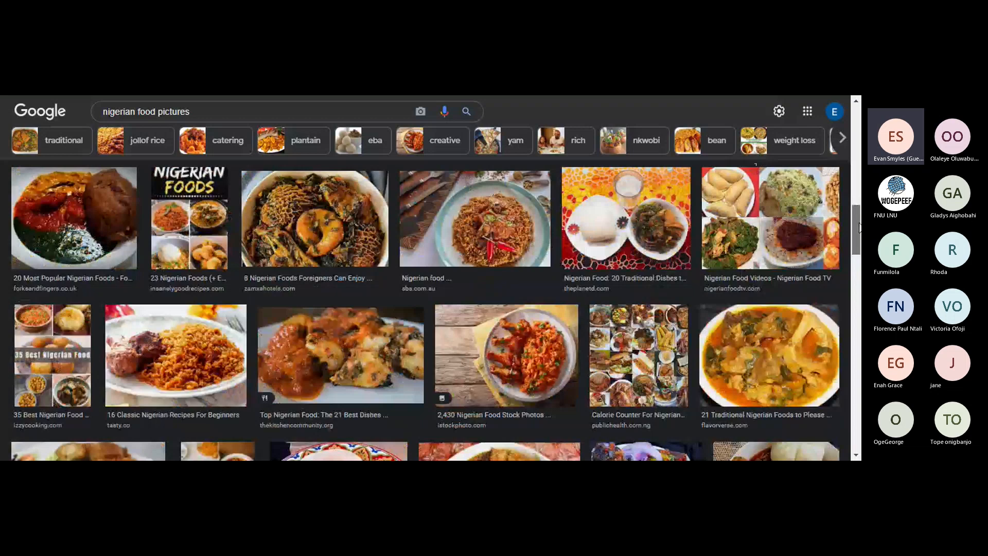
{"action": "left_click_drag", "start_coordinate": [859, 227], "coordinate": [859, 153]}
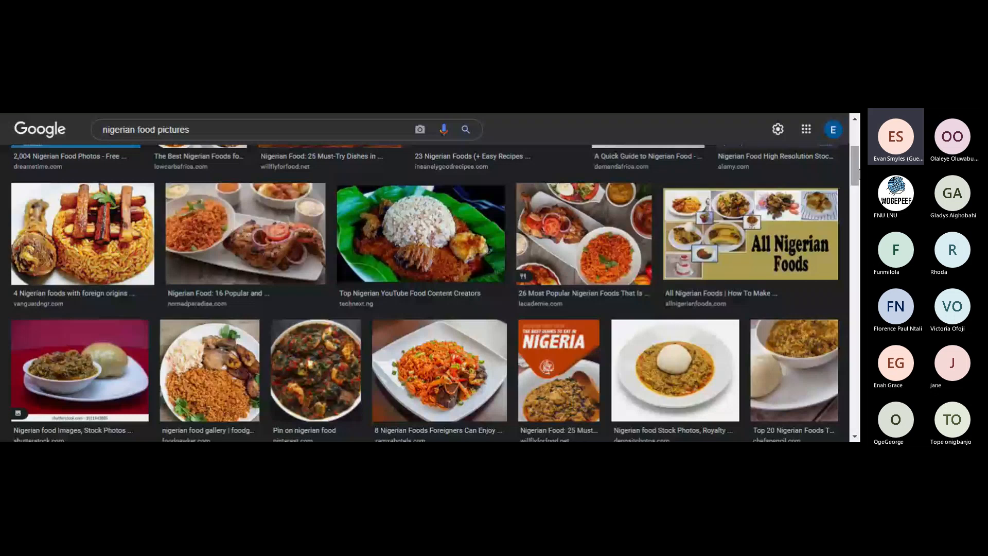
{"action": "left_click_drag", "start_coordinate": [859, 174], "coordinate": [857, 171]}
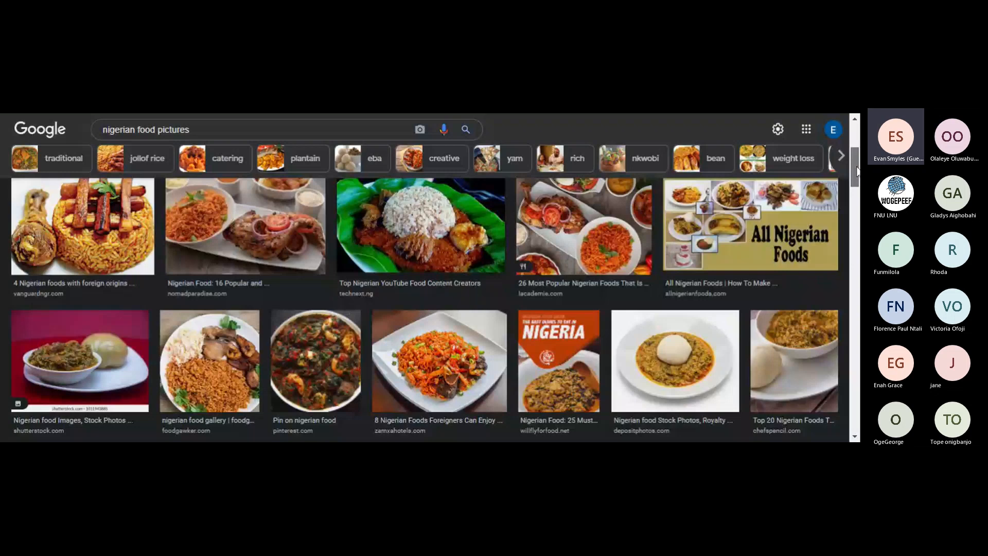
{"action": "scroll", "coordinate": [666, 335], "scroll_direction": "down", "scroll_amount": 1}
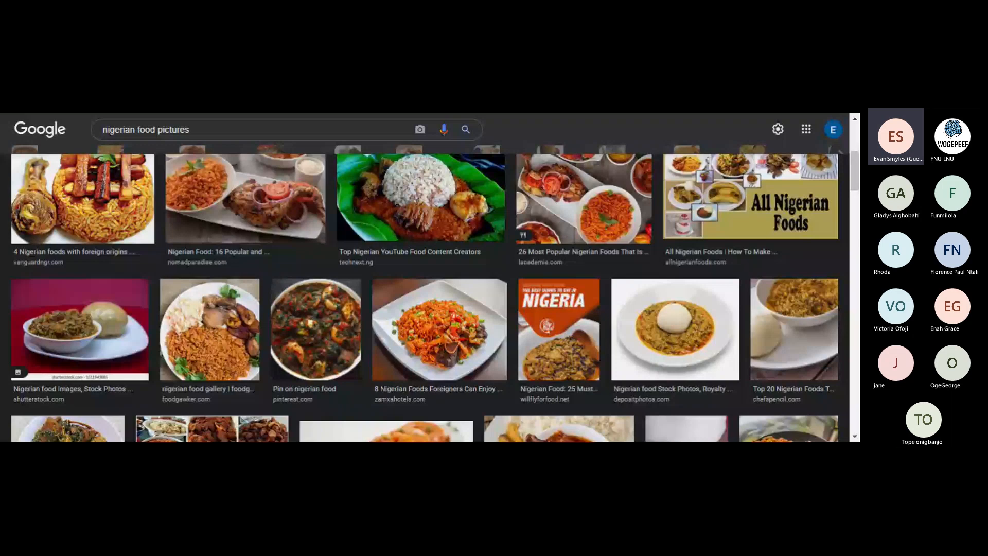
{"action": "scroll", "coordinate": [858, 211], "scroll_direction": "down", "scroll_amount": 5}
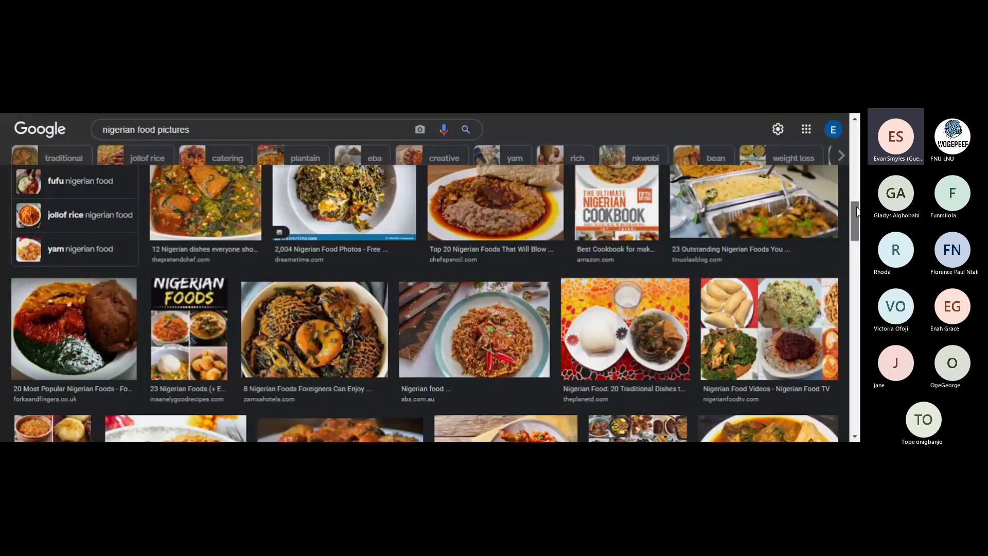
{"action": "scroll", "coordinate": [858, 211], "scroll_direction": "up", "scroll_amount": 4}
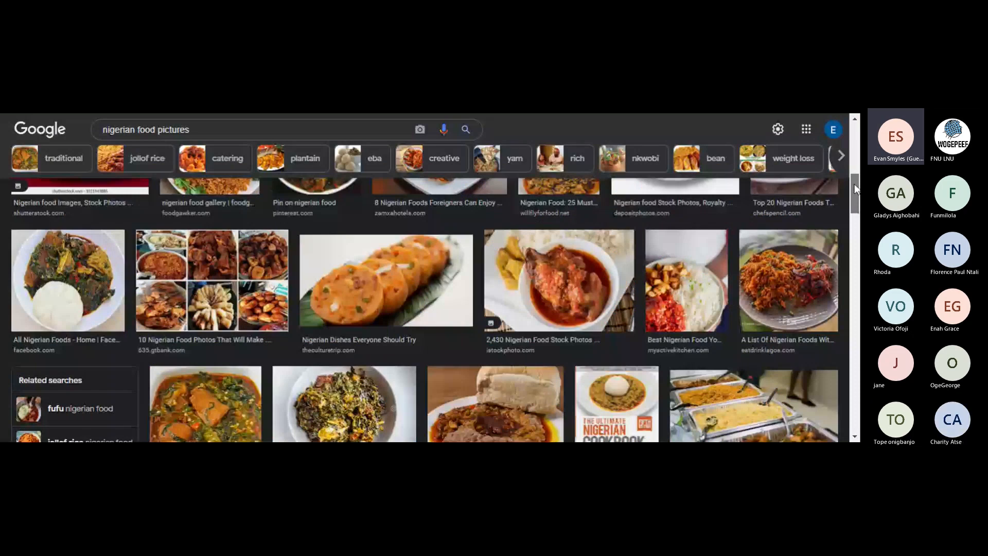
{"action": "left_click_drag", "start_coordinate": [856, 190], "coordinate": [858, 292]}
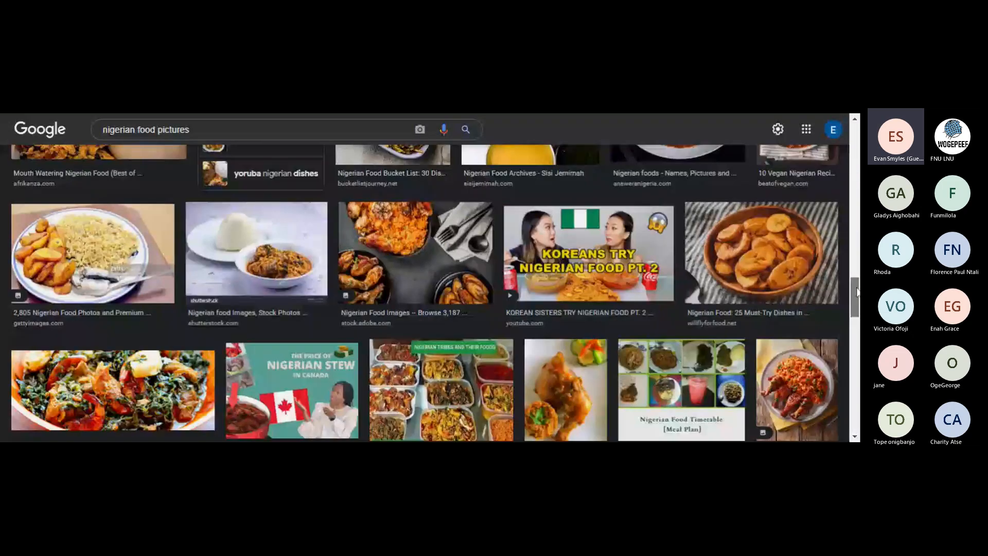
{"action": "left_click_drag", "start_coordinate": [858, 292], "coordinate": [857, 335]}
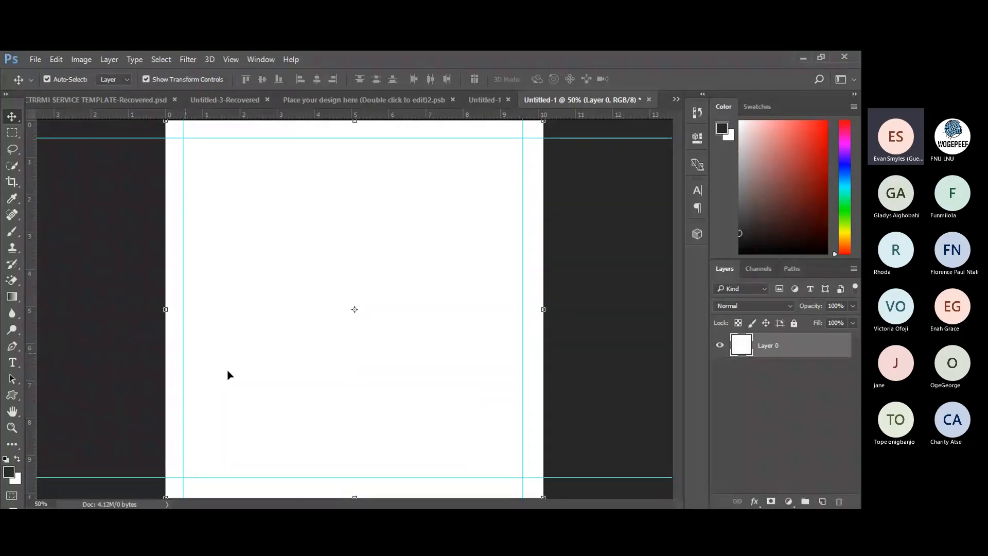
Bring up File > Place Embedded, showing the Downloads folder with the saved food images.
{"action": "left_click", "coordinate": [32, 61]}
{"action": "mouse_move", "coordinate": [108, 132]}
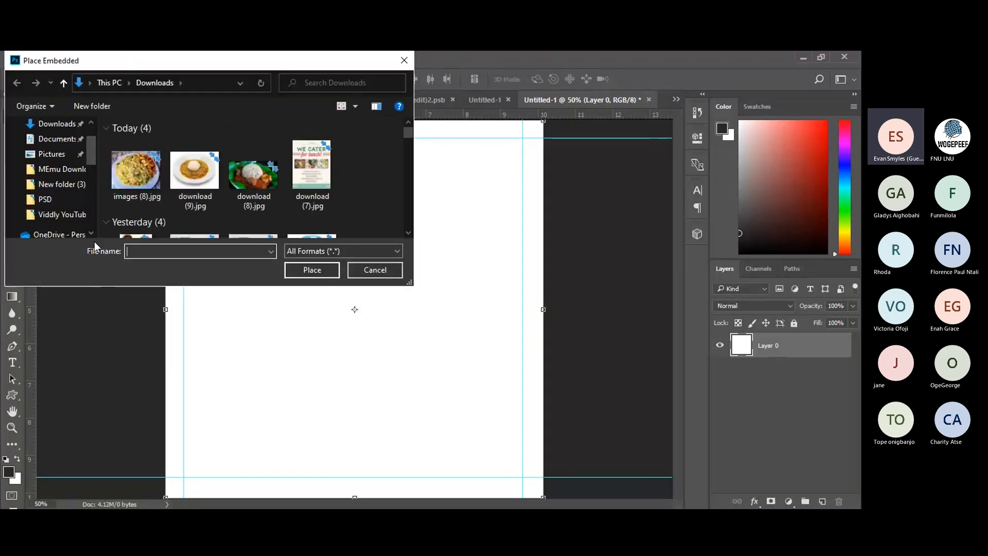
Embed images (8).jpg, the fried rice photo, scaled to about 41% in the page's lower right.
{"action": "left_click", "coordinate": [124, 196]}
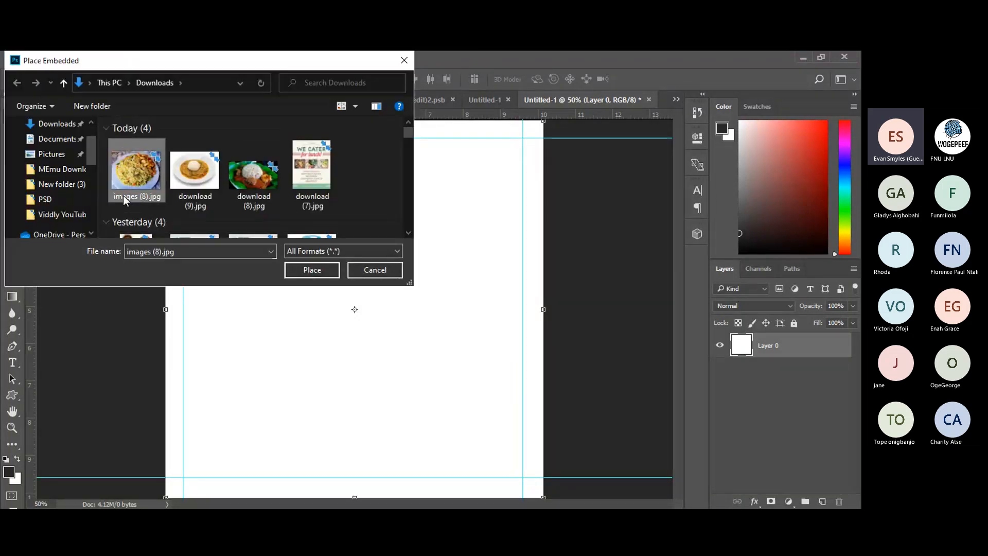
{"action": "left_click", "coordinate": [307, 270]}
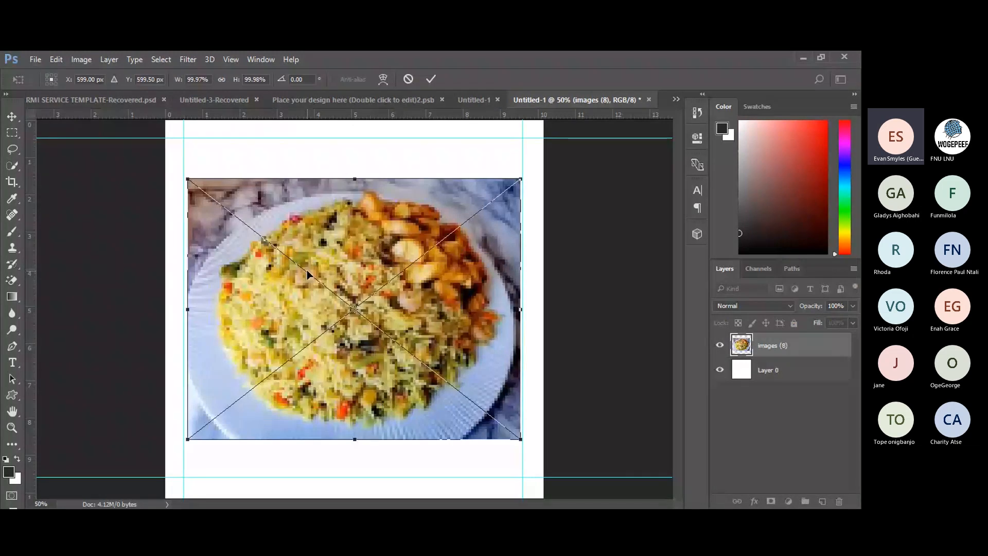
{"action": "left_click", "coordinate": [429, 81]}
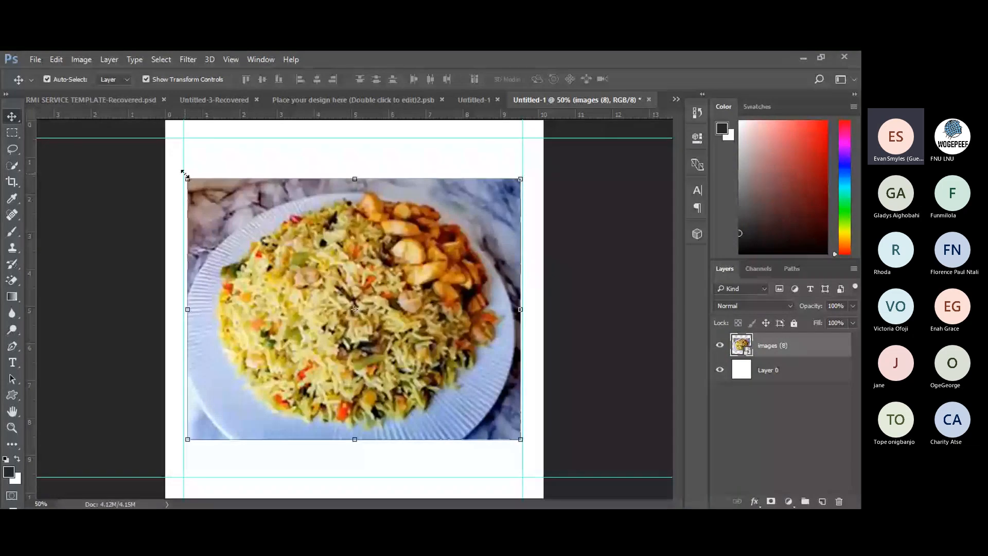
{"action": "left_click_drag", "start_coordinate": [184, 174], "coordinate": [384, 333]}
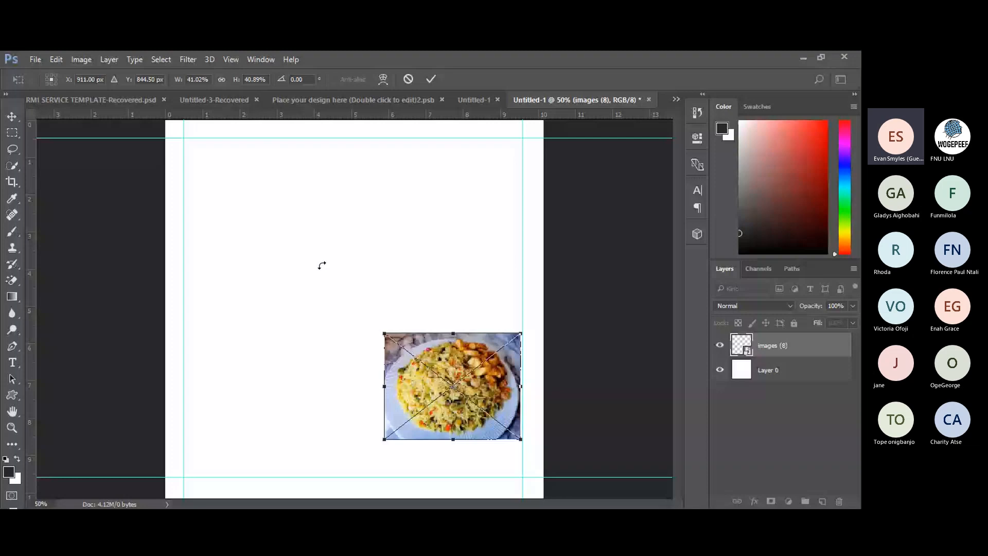
{"action": "key", "text": "Return"}
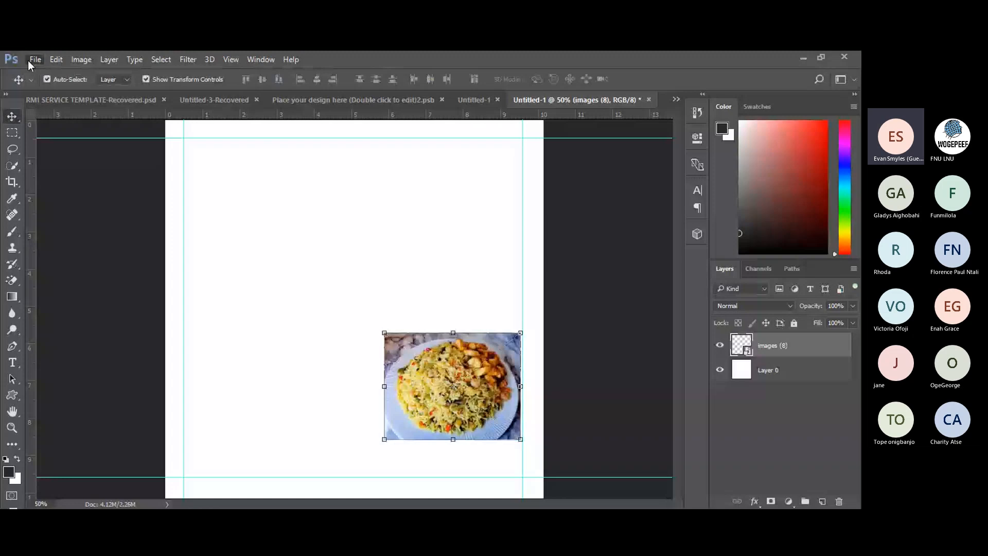
Embed download (9).jpg, the fufu plate, proportionally scaled to 42.66% just left of the fried rice.
{"action": "left_click", "coordinate": [146, 188]}
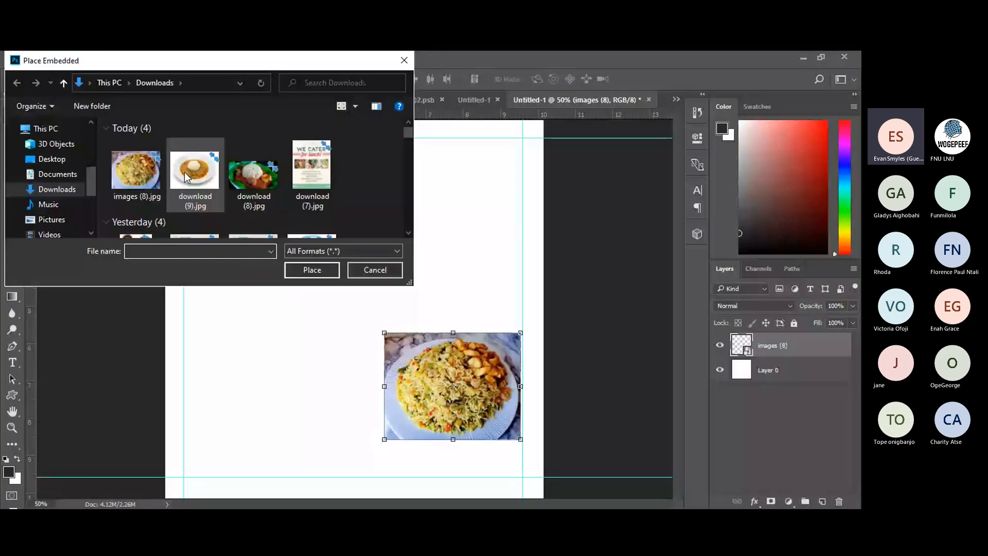
{"action": "left_click", "coordinate": [186, 177]}
{"action": "left_click", "coordinate": [312, 270]}
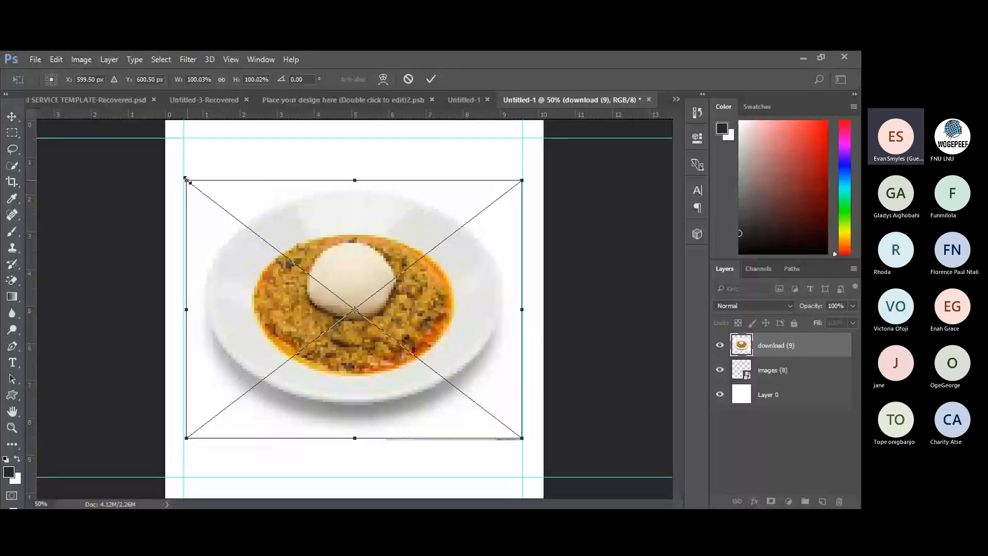
{"action": "left_click_drag", "start_coordinate": [186, 180], "coordinate": [380, 290]}
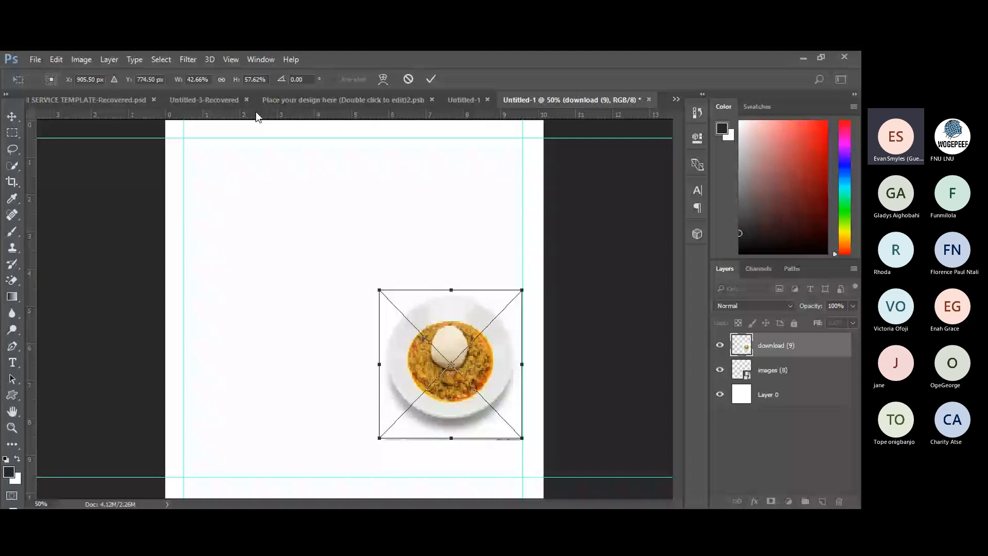
{"action": "left_click", "coordinate": [221, 79]}
{"action": "left_click_drag", "start_coordinate": [422, 341], "coordinate": [316, 355]}
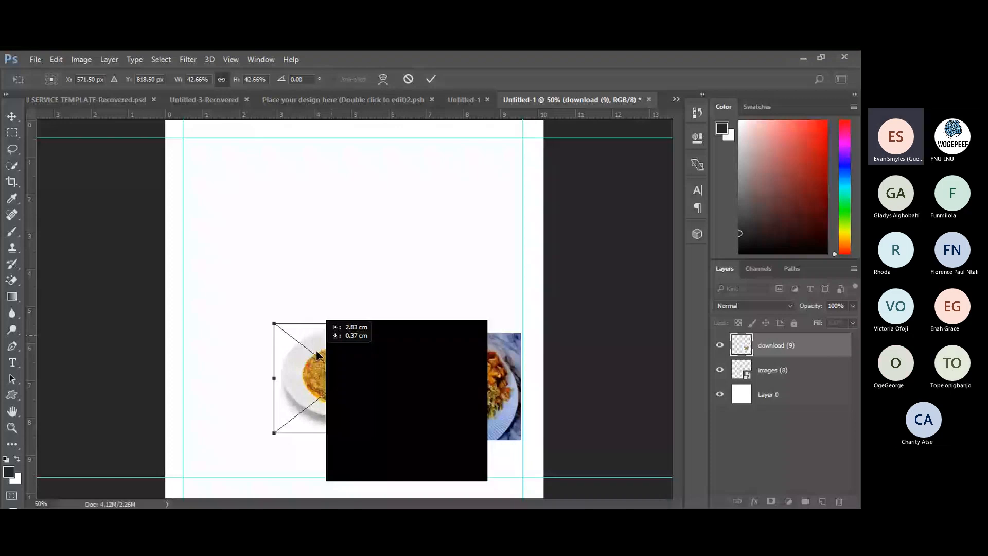
{"action": "key", "text": "Return"}
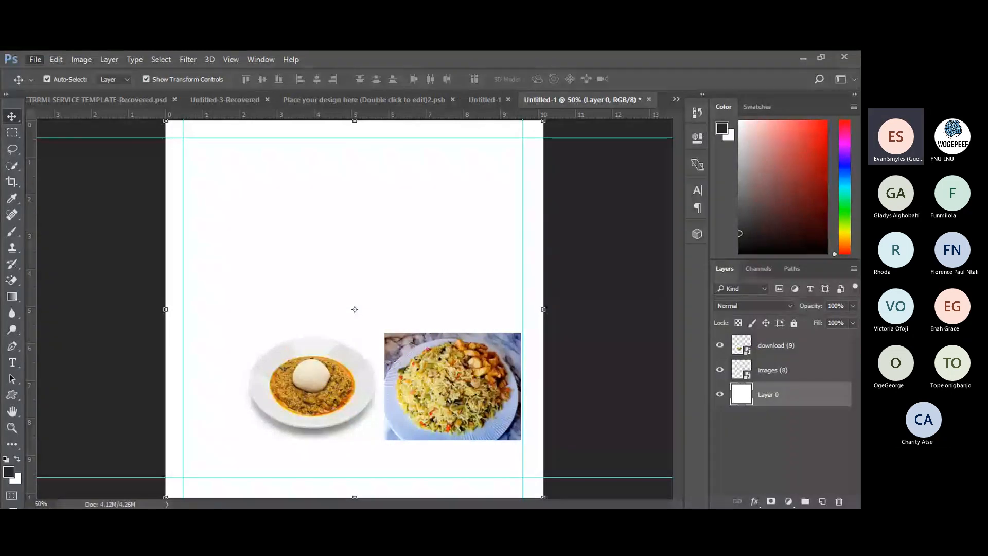
Embed download (8).jpg, the rice-on-leaf photo, proportionally scaled to 38.37% overlapping the fried rice.
{"action": "left_click", "coordinate": [78, 295]}
{"action": "left_click", "coordinate": [253, 196]}
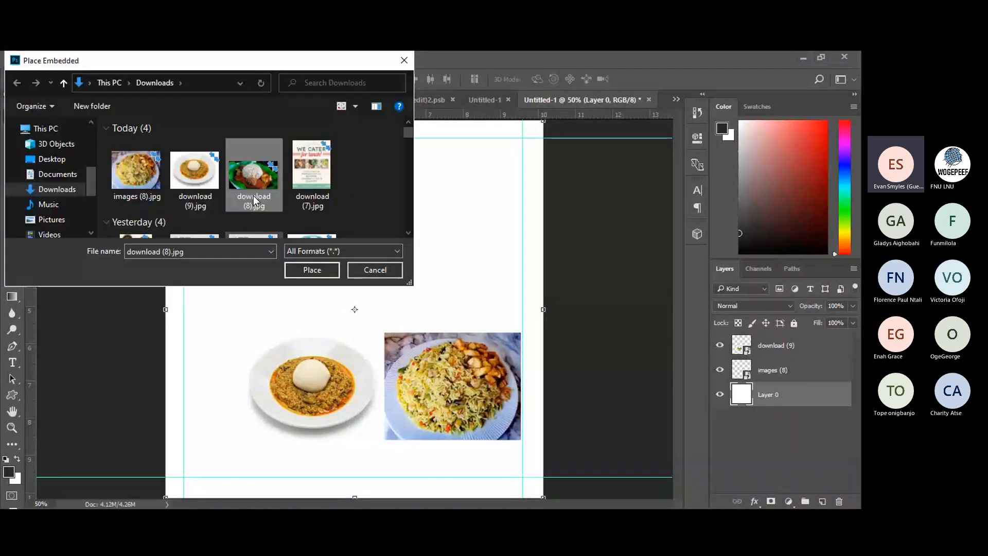
{"action": "left_click", "coordinate": [295, 268]}
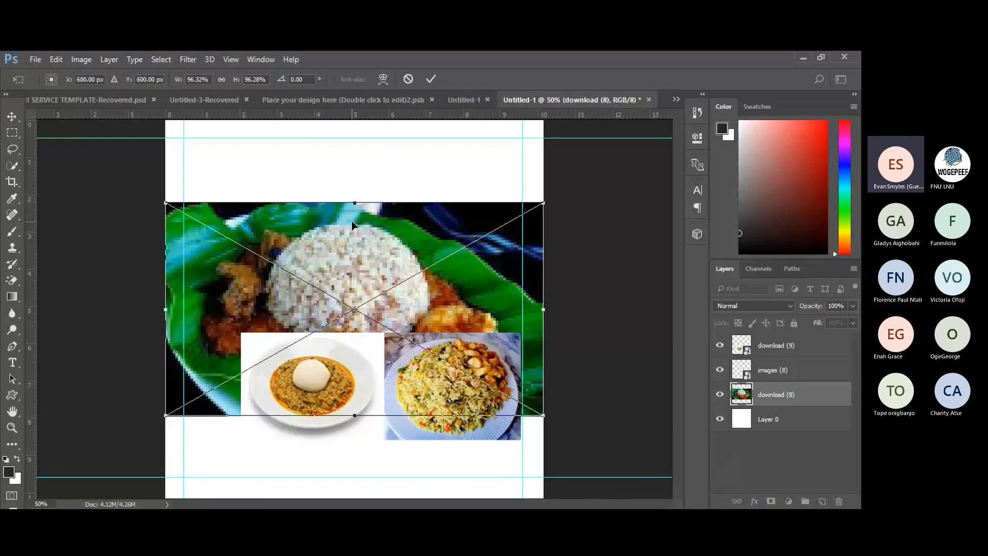
{"action": "left_click_drag", "start_coordinate": [161, 199], "coordinate": [393, 278]}
{"action": "left_click", "coordinate": [221, 80]}
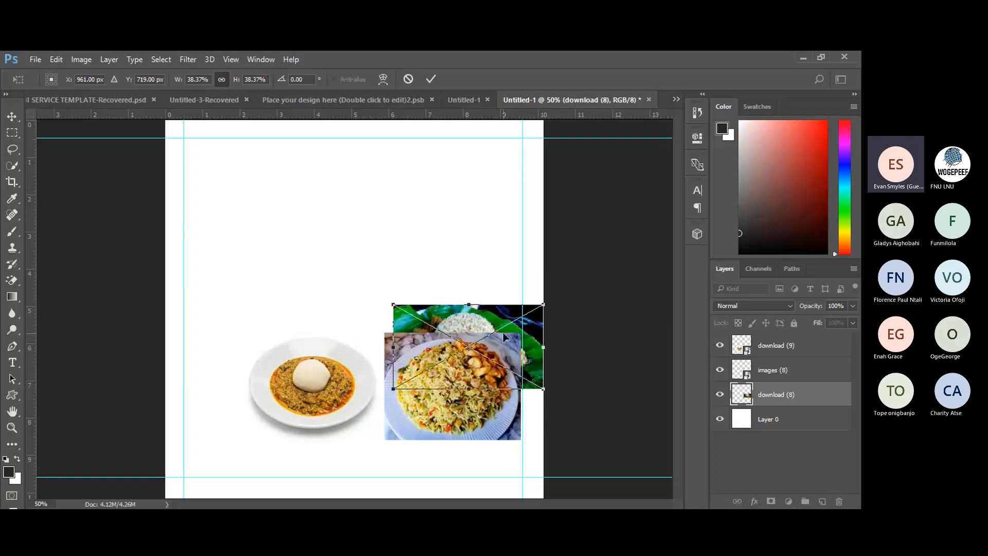
{"action": "left_click", "coordinate": [430, 79]}
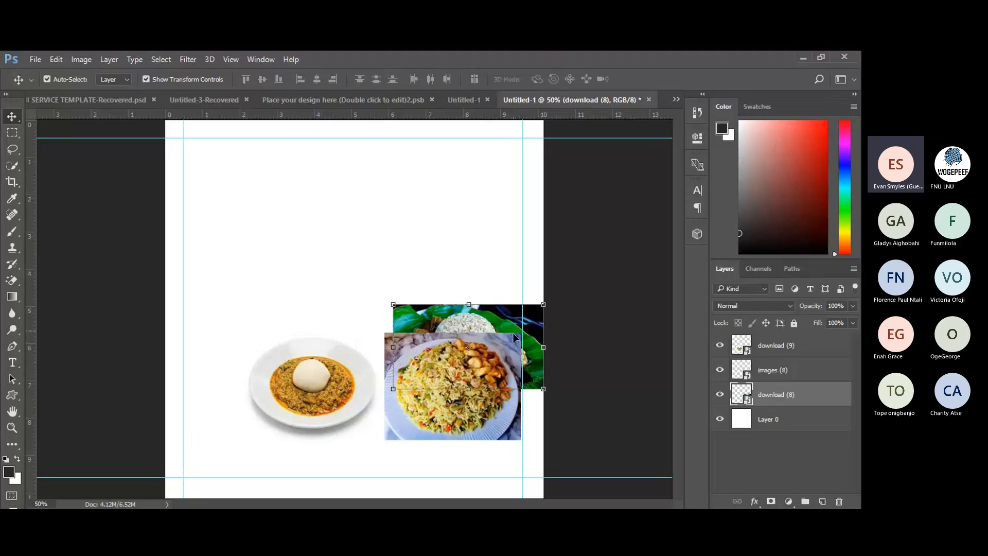
Move the download (8) layer above images (8) in the Layers panel.
{"action": "mouse_move", "coordinate": [513, 319]}
{"action": "left_mouse_down"}
{"action": "mouse_move", "coordinate": [514, 272]}
{"action": "mouse_move", "coordinate": [514, 318]}
{"action": "left_mouse_up"}
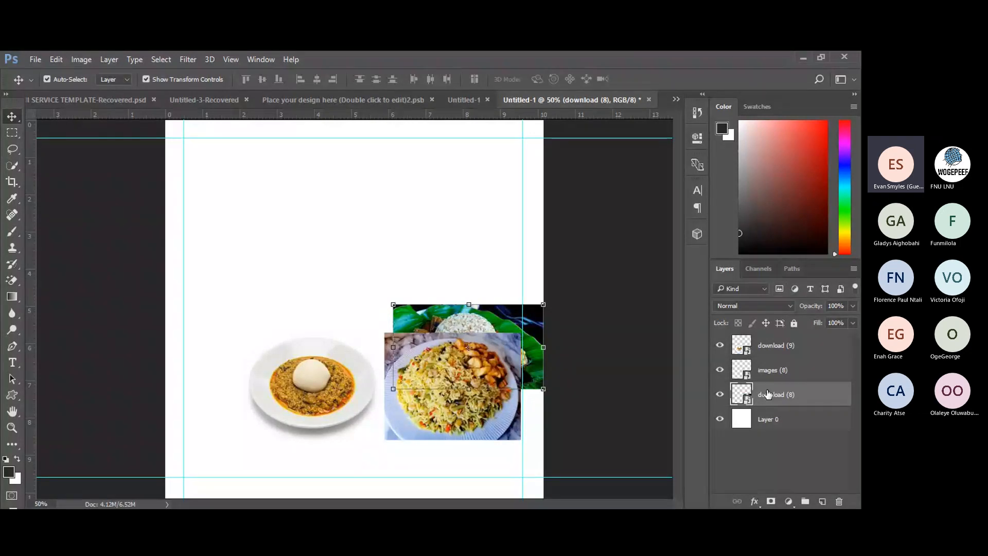
{"action": "left_click_drag", "start_coordinate": [768, 395], "coordinate": [768, 365]}
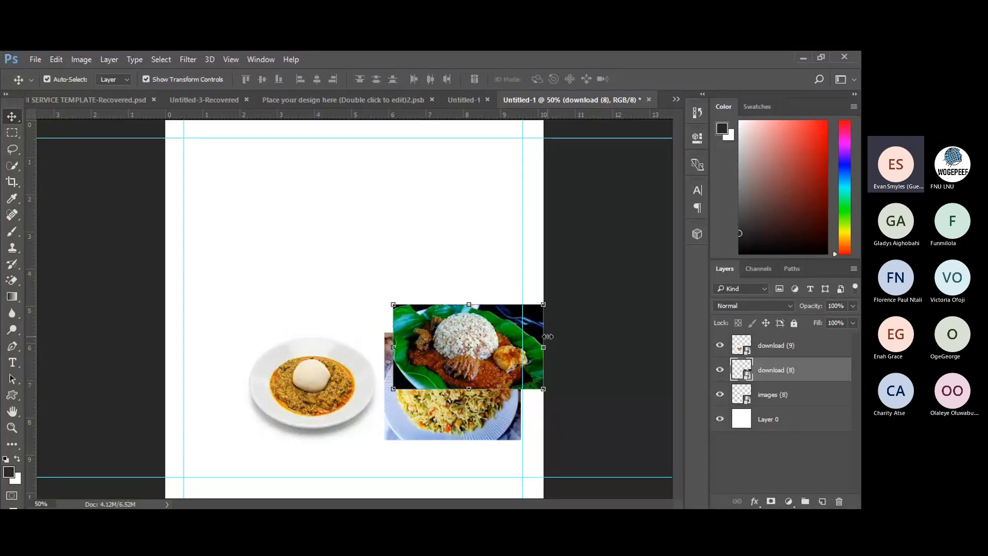
Shift the rice-on-leaf photo to the left edge and rescale the fufu plate to 35.90%, raised above the row.
{"action": "left_click_drag", "start_coordinate": [450, 364], "coordinate": [194, 392]}
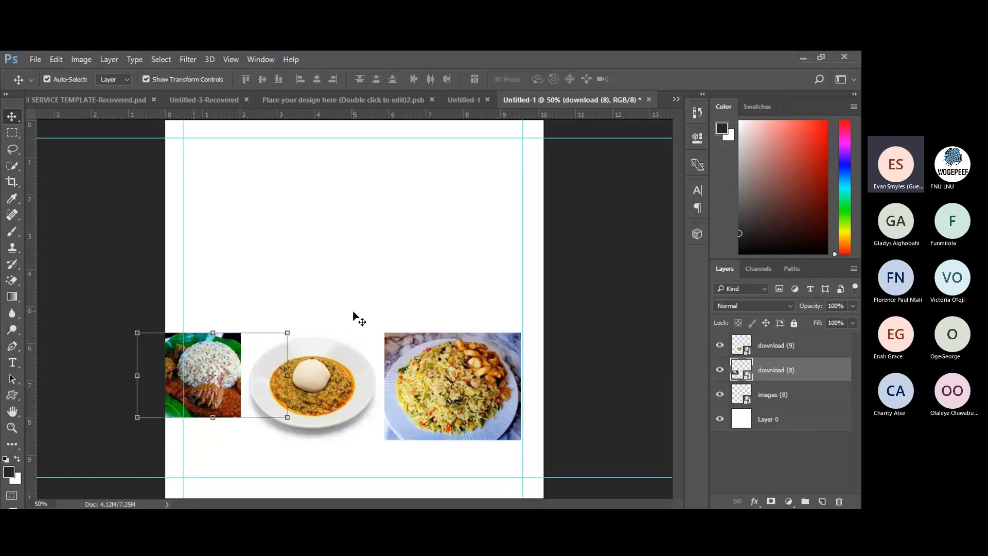
{"action": "left_click", "coordinate": [358, 318]}
{"action": "left_click", "coordinate": [326, 394]}
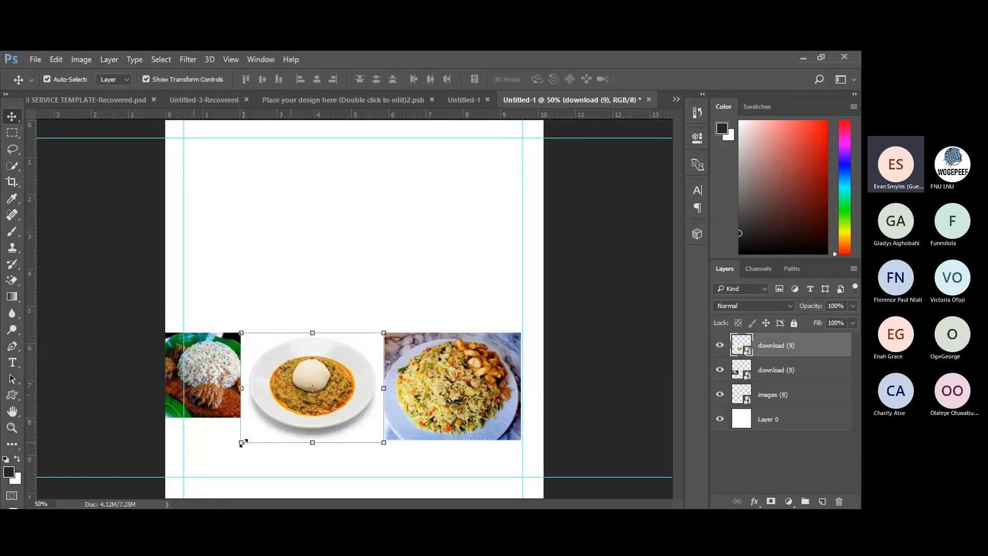
{"action": "left_click_drag", "start_coordinate": [243, 443], "coordinate": [263, 427]}
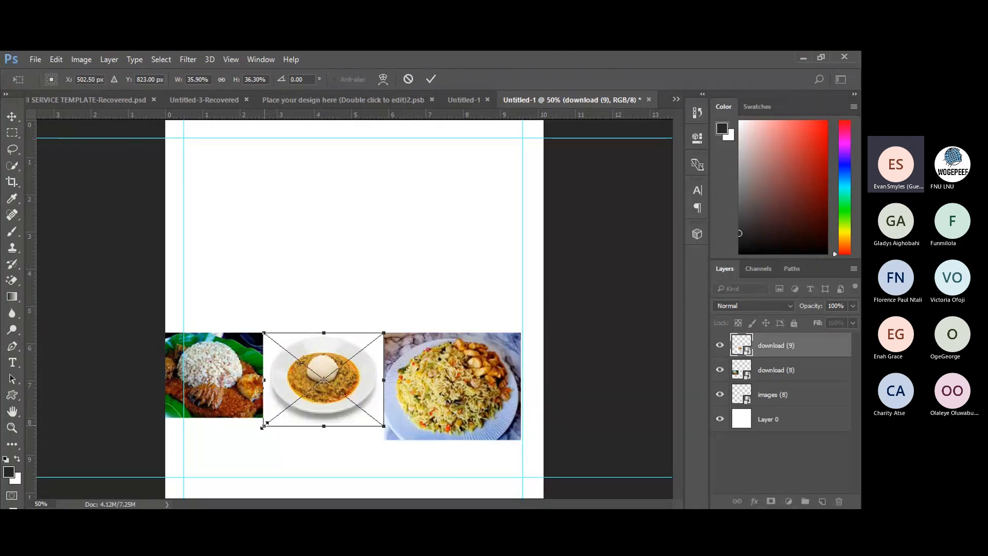
{"action": "left_click_drag", "start_coordinate": [336, 355], "coordinate": [362, 225]}
{"action": "left_click", "coordinate": [222, 80]}
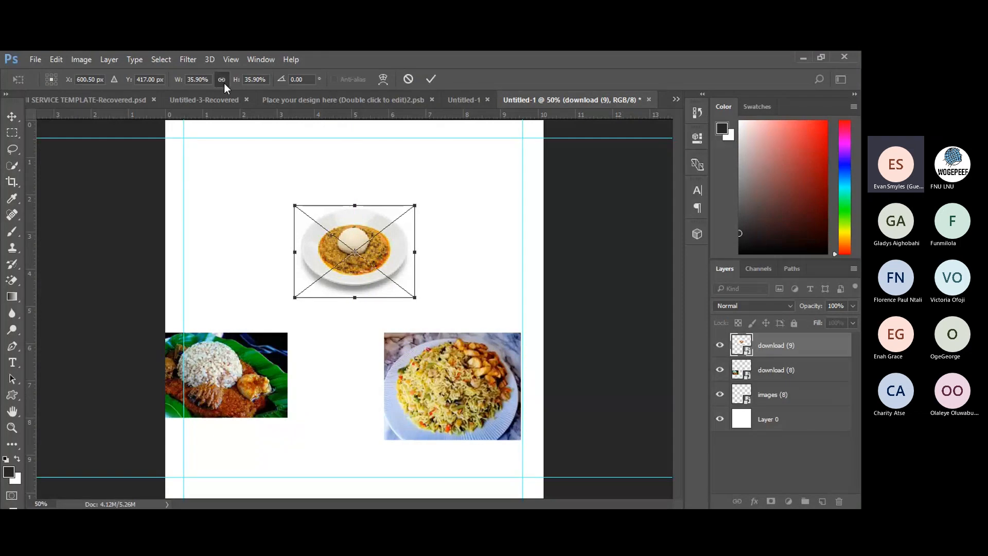
{"action": "left_click", "coordinate": [432, 78]}
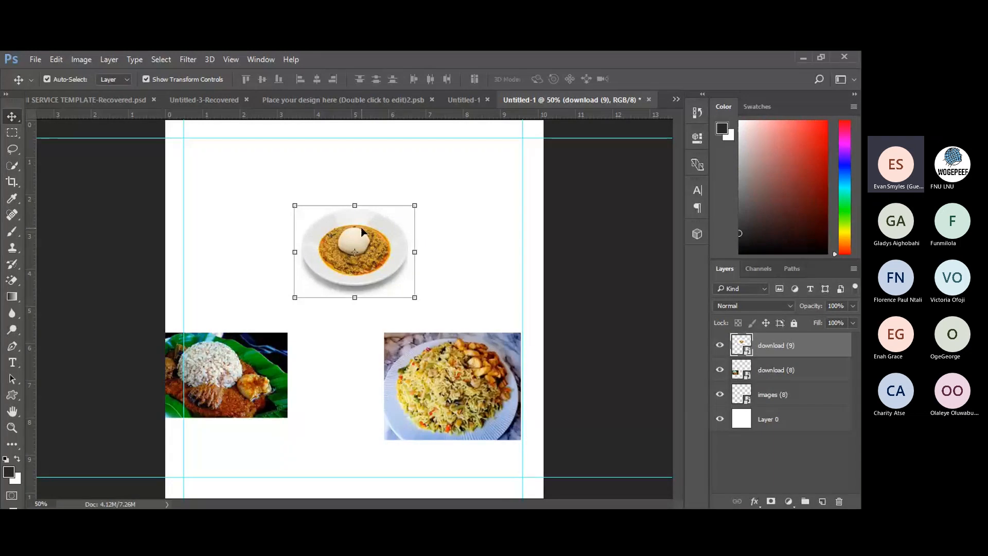
{"action": "left_click", "coordinate": [11, 281]}
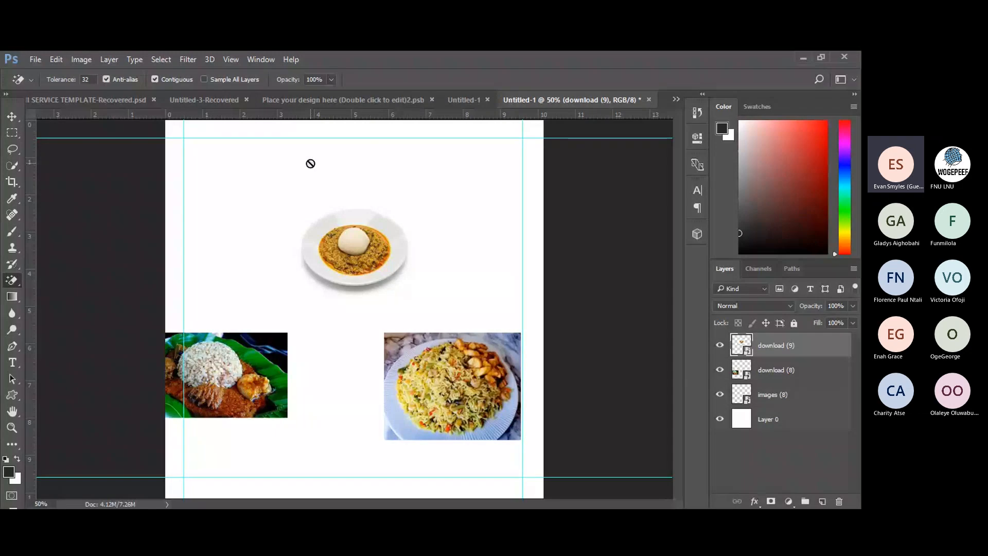
{"action": "left_click", "coordinate": [311, 214]}
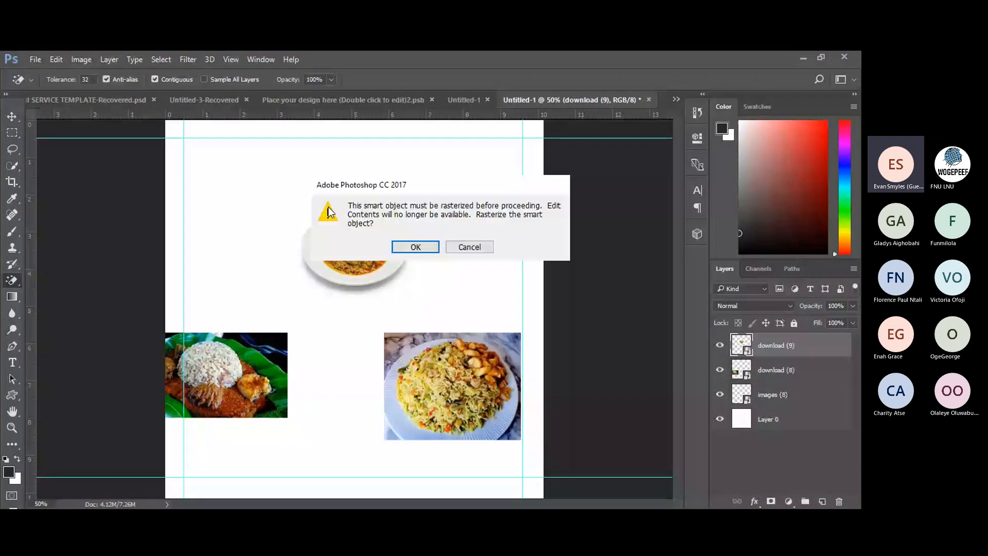
{"action": "key", "text": "Return"}
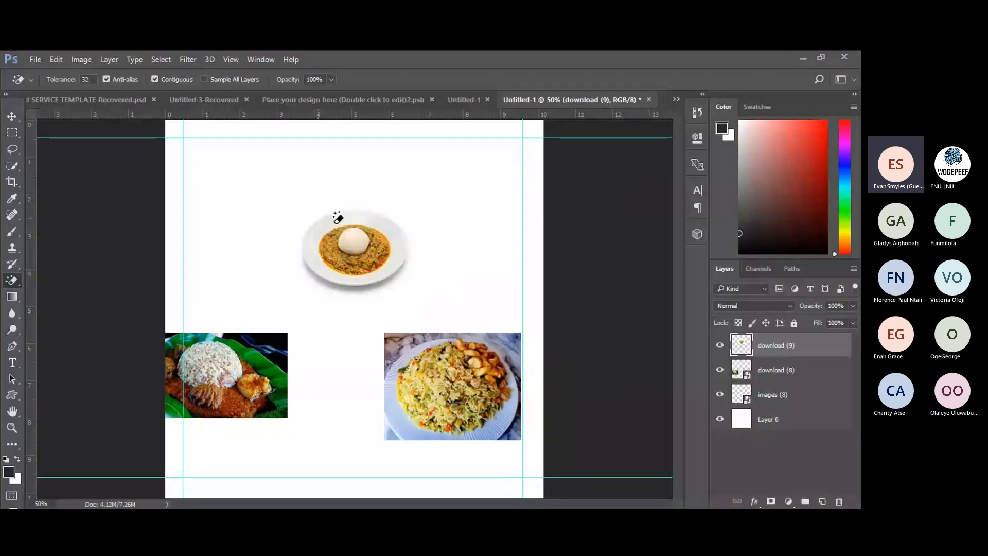
{"action": "left_click", "coordinate": [307, 211]}
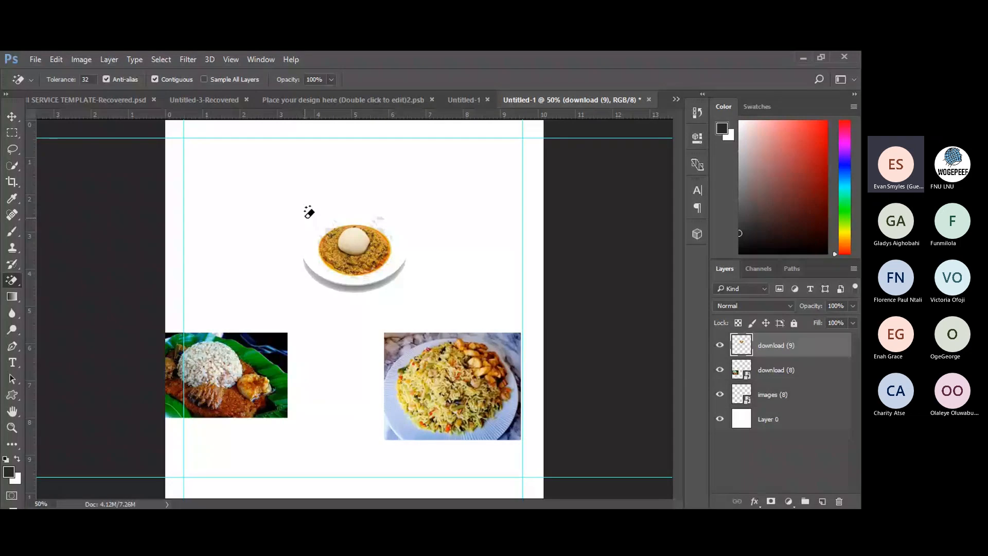
{"action": "key", "text": "ctrl+z"}
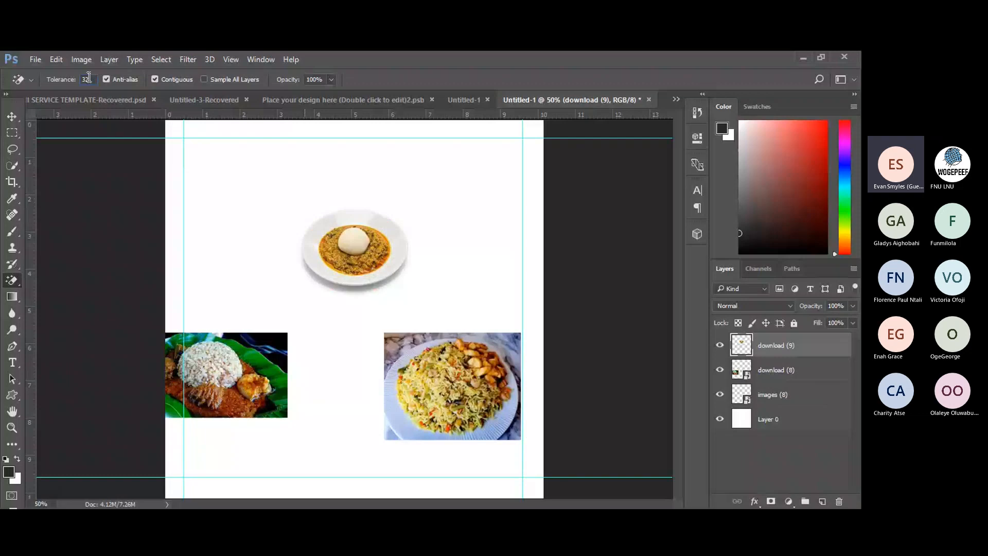
{"action": "left_click_drag", "start_coordinate": [88, 77], "coordinate": [81, 81]}
{"action": "key", "text": "Return"}
{"action": "left_click", "coordinate": [306, 219]}
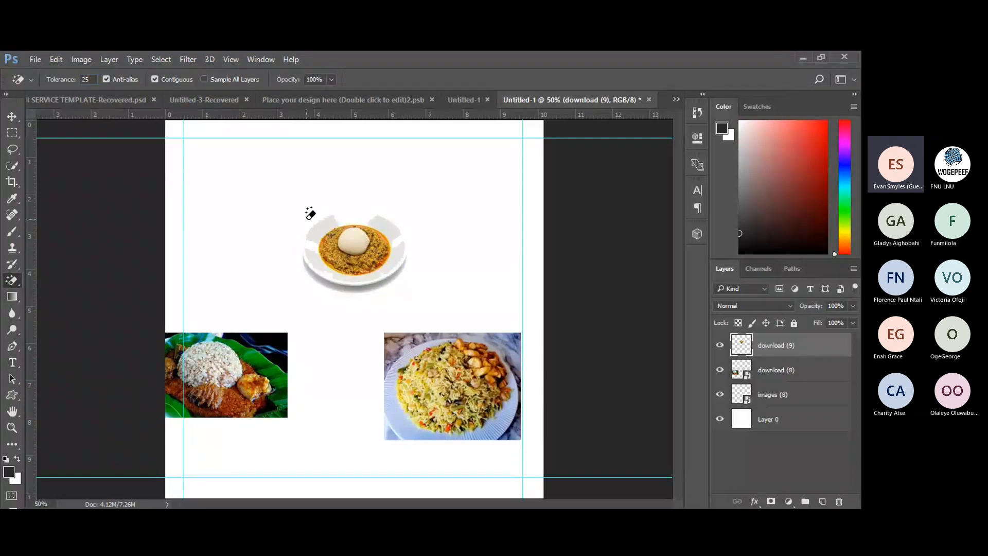
{"action": "key", "text": "ctrl+z"}
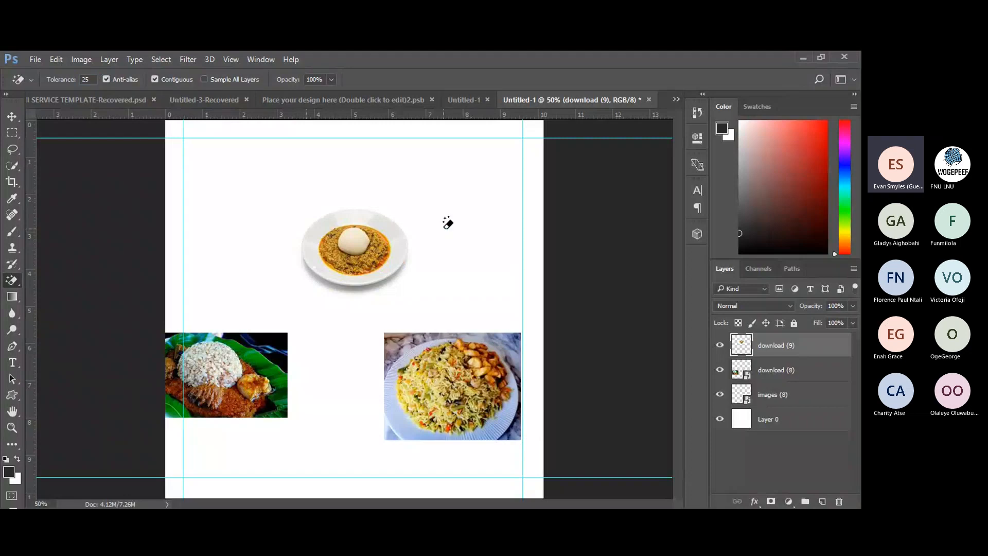
{"action": "left_click", "coordinate": [703, 113]}
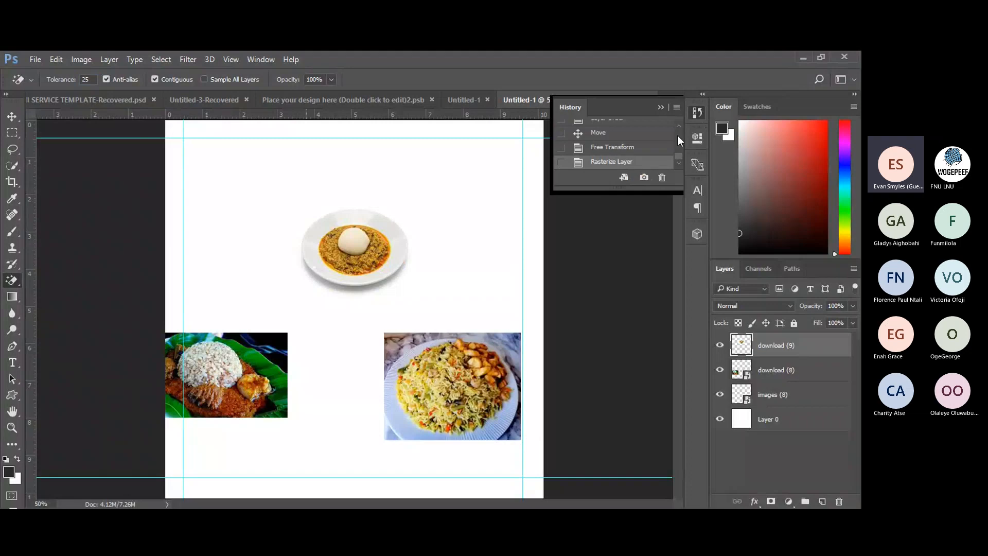
{"action": "left_click", "coordinate": [627, 148]}
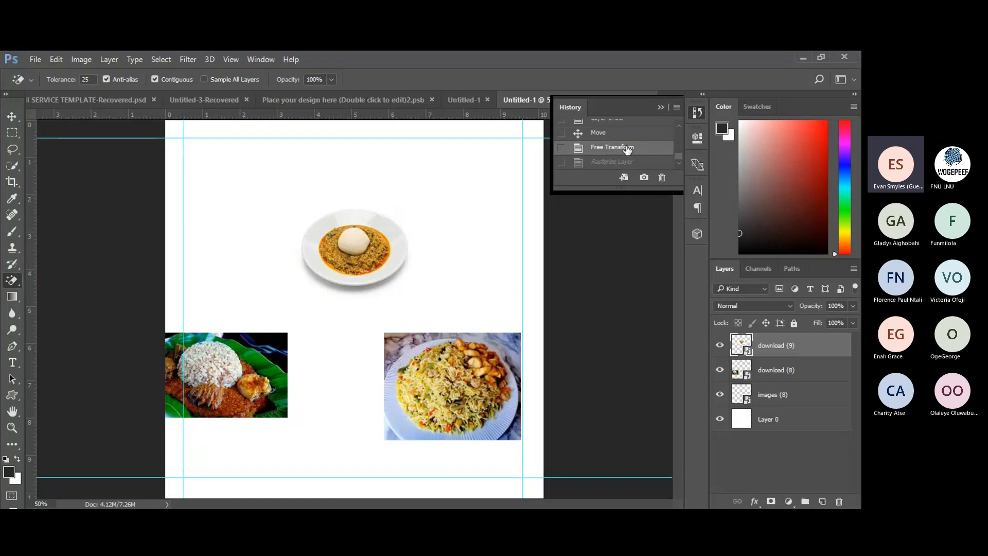
{"action": "left_click", "coordinate": [625, 134]}
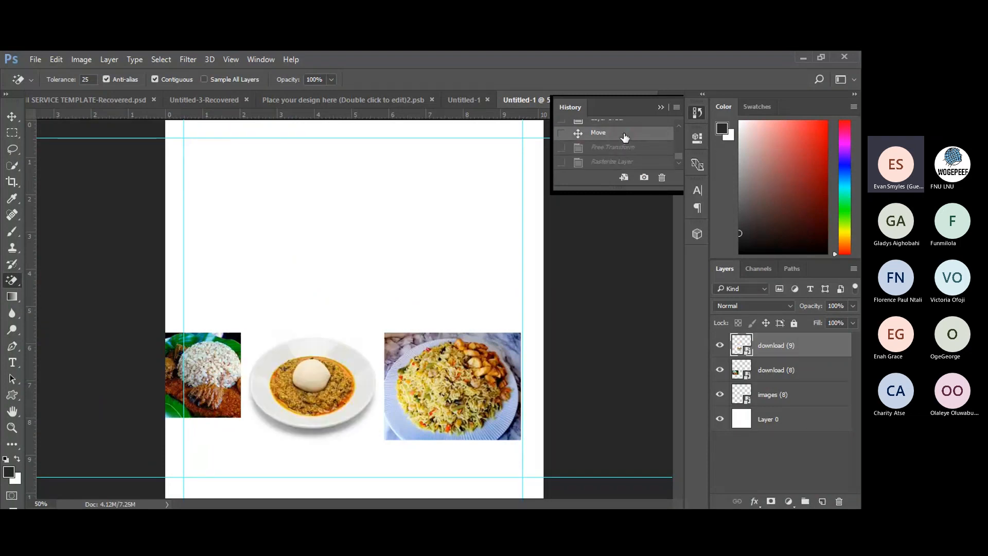
{"action": "left_click", "coordinate": [623, 163]}
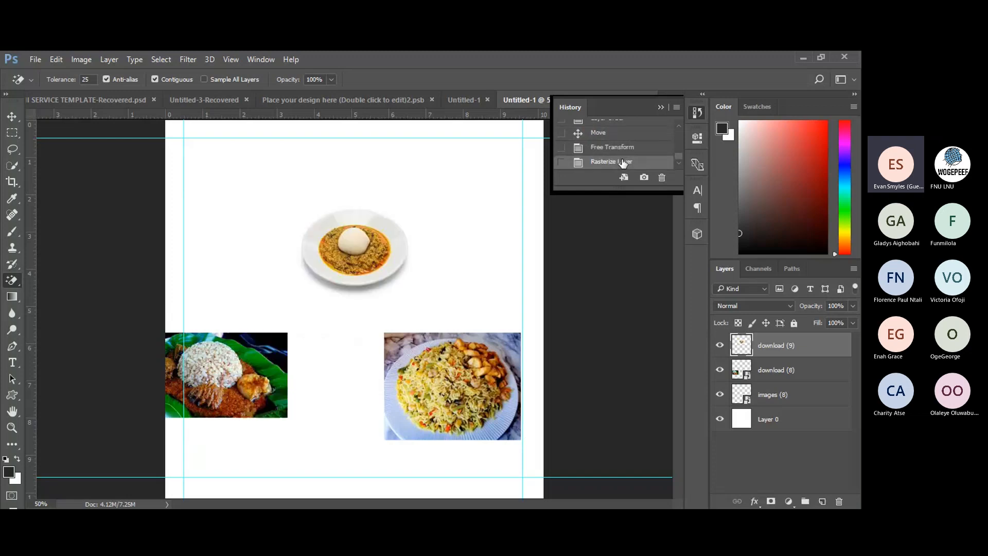
{"action": "left_click", "coordinate": [661, 107]}
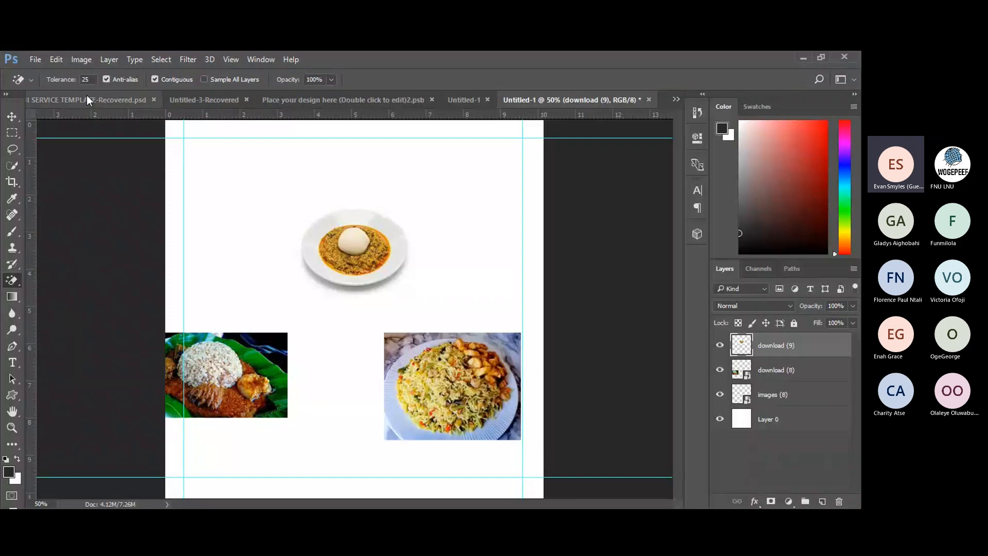
Erase the fufu plate's light outer rim with the Magic Eraser.
{"action": "left_click", "coordinate": [82, 79]}
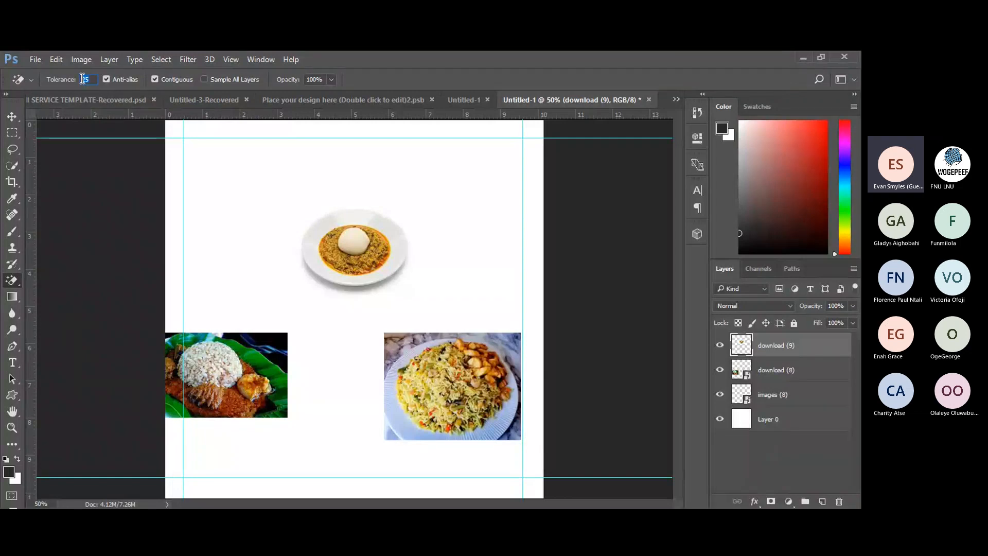
{"action": "left_click", "coordinate": [83, 80]}
{"action": "left_click", "coordinate": [314, 213]}
Revert History to Rasterize Layer and erase the white around the plate at tolerance 7.
{"action": "left_click", "coordinate": [697, 113]}
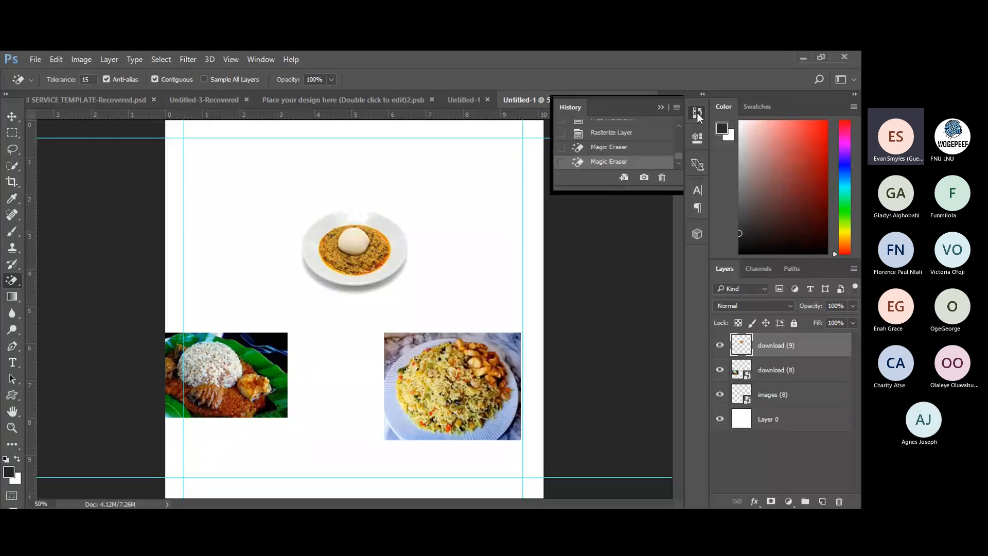
{"action": "left_click", "coordinate": [639, 149]}
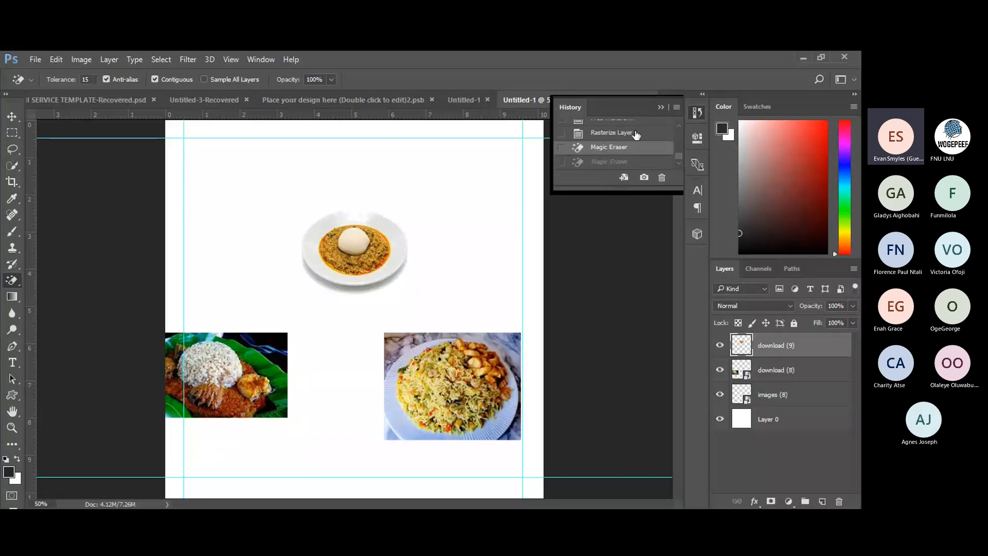
{"action": "left_click", "coordinate": [637, 133]}
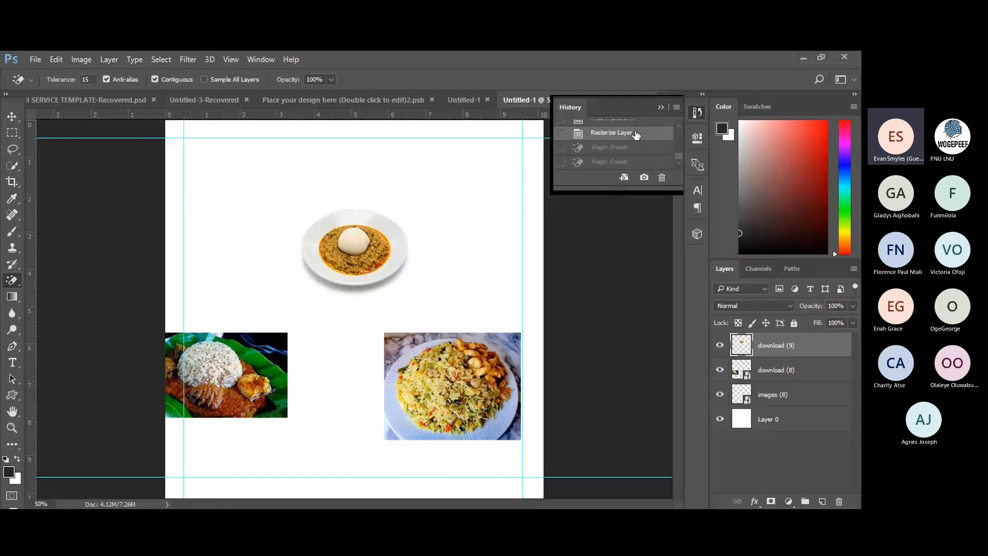
{"action": "left_click", "coordinate": [82, 80]}
{"action": "key", "text": "BackSpace"}
{"action": "type", "text": "7"}
{"action": "left_click", "coordinate": [324, 202]}
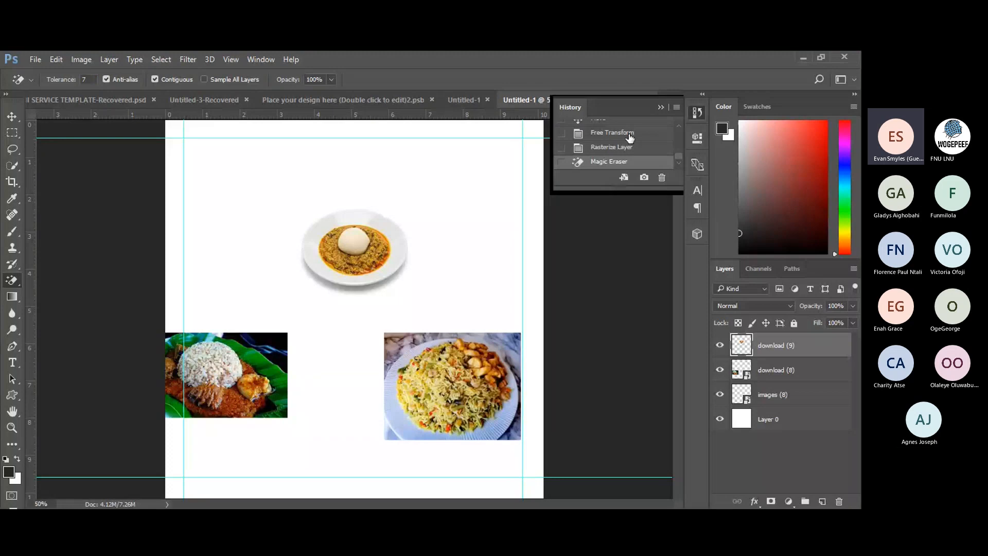
{"action": "left_click", "coordinate": [661, 107]}
Drag the fufu plate down onto the upper part of the fried rice photo.
{"action": "left_click", "coordinate": [12, 117]}
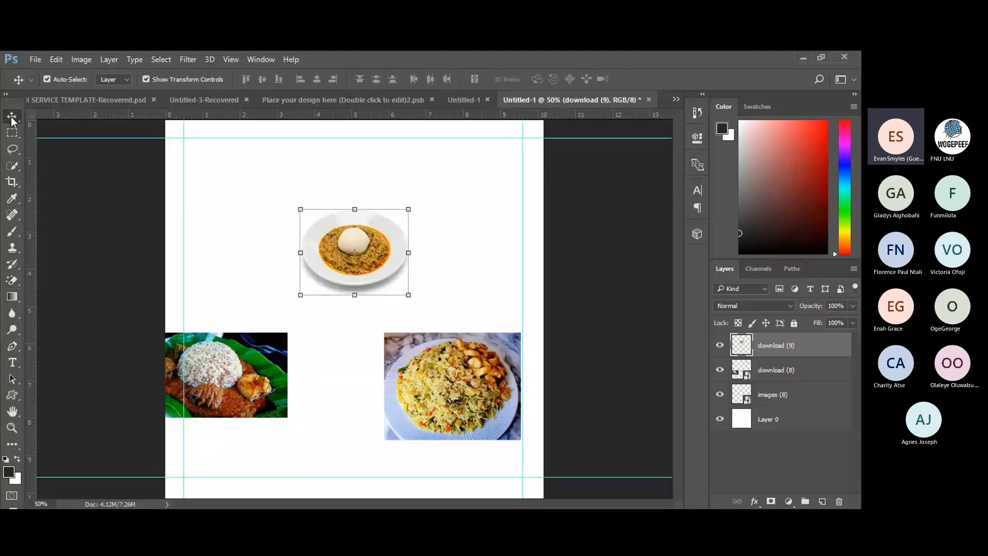
{"action": "left_click_drag", "start_coordinate": [336, 233], "coordinate": [436, 294]}
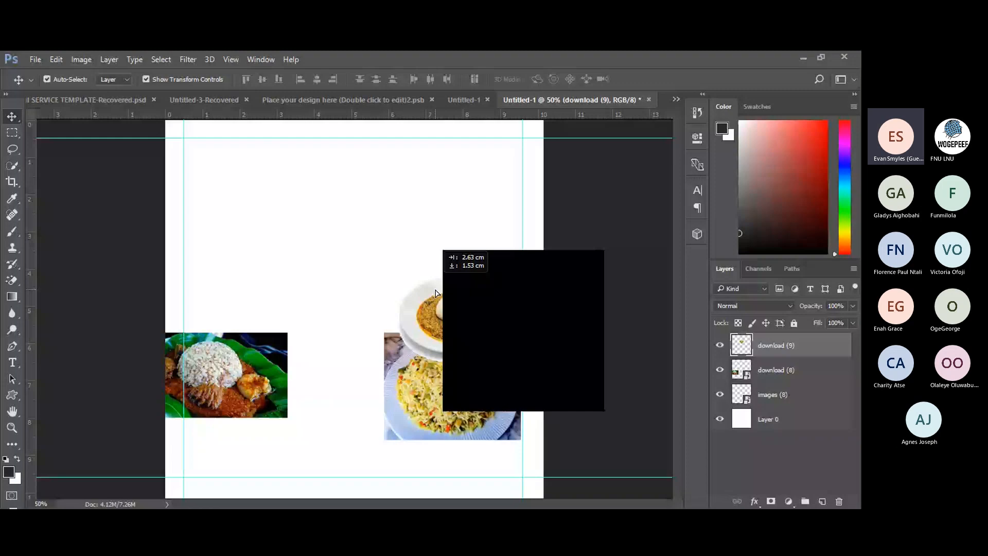
{"action": "left_click_drag", "start_coordinate": [436, 293], "coordinate": [436, 348]}
Try a Magic Eraser click on the plate's rim, undo it, and nudge the plate up slightly.
{"action": "left_click", "coordinate": [12, 280]}
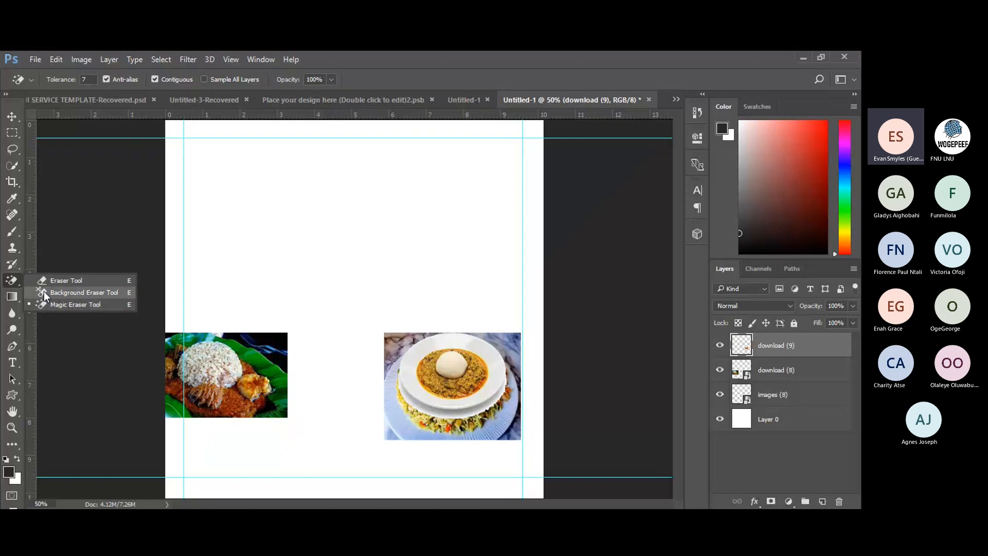
{"action": "left_click", "coordinate": [7, 284]}
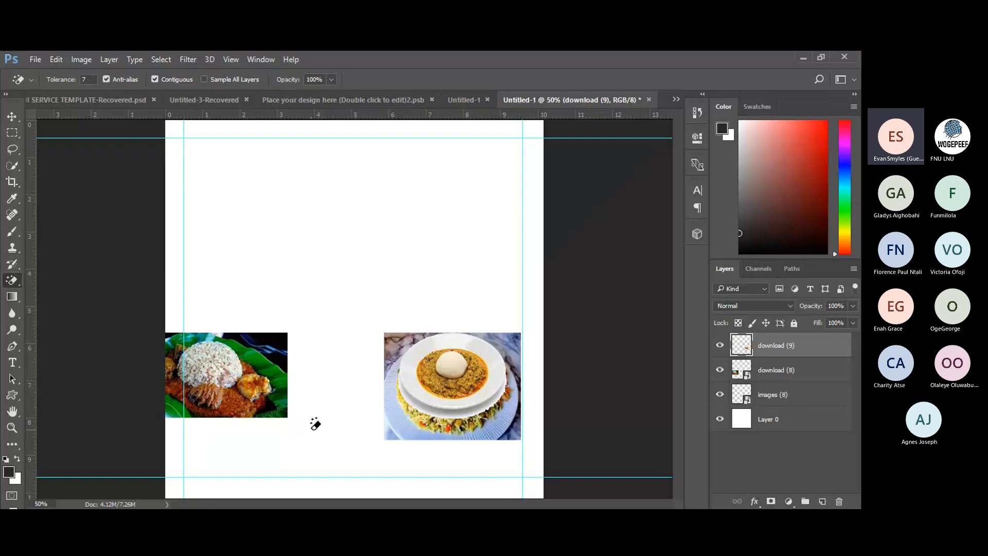
{"action": "left_click", "coordinate": [465, 410]}
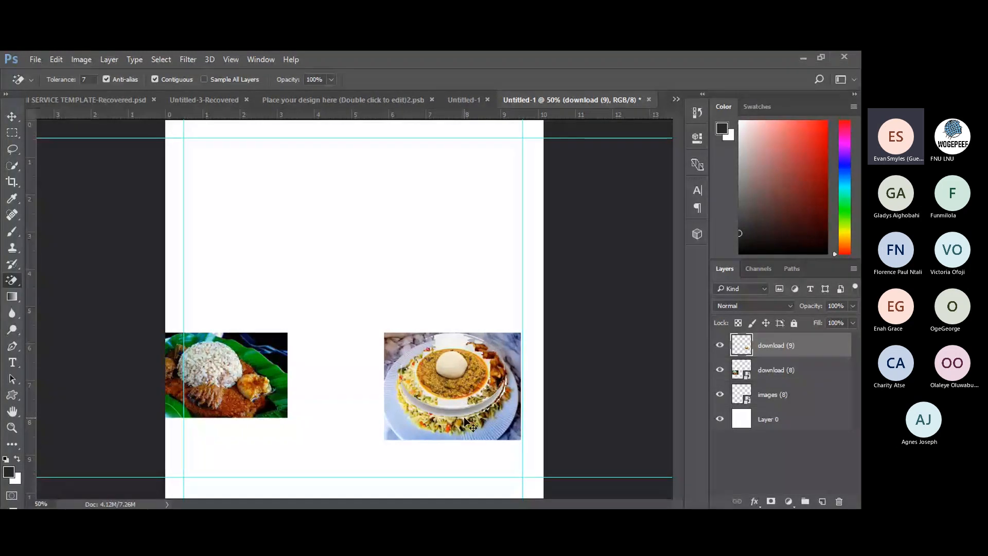
{"action": "key", "text": "ctrl+z"}
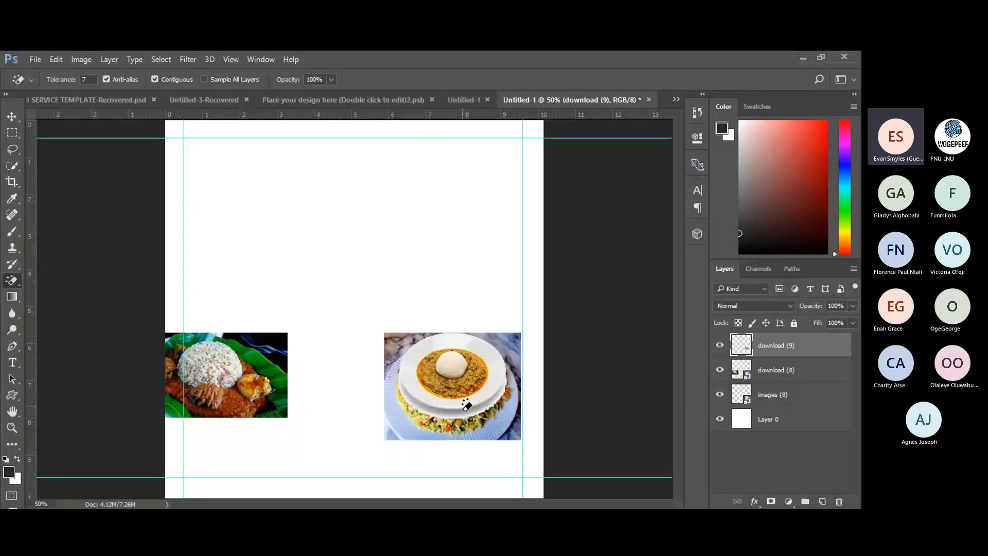
{"action": "left_click", "coordinate": [12, 117]}
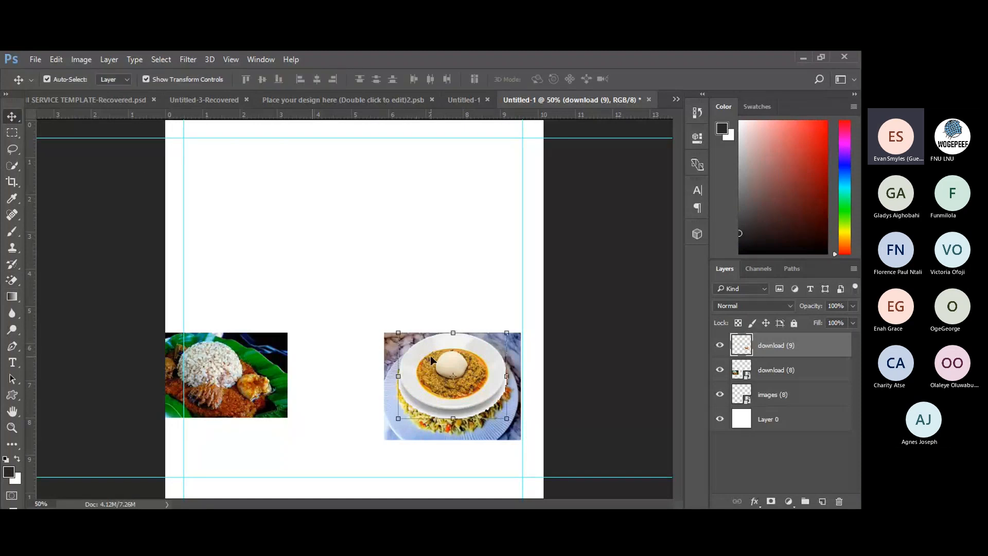
{"action": "mouse_move", "coordinate": [430, 356]}
{"action": "left_mouse_down"}
{"action": "mouse_move", "coordinate": [404, 343]}
{"action": "mouse_move", "coordinate": [450, 387]}
{"action": "mouse_move", "coordinate": [418, 369]}
{"action": "mouse_move", "coordinate": [446, 395]}
{"action": "mouse_move", "coordinate": [429, 343]}
{"action": "left_mouse_up"}
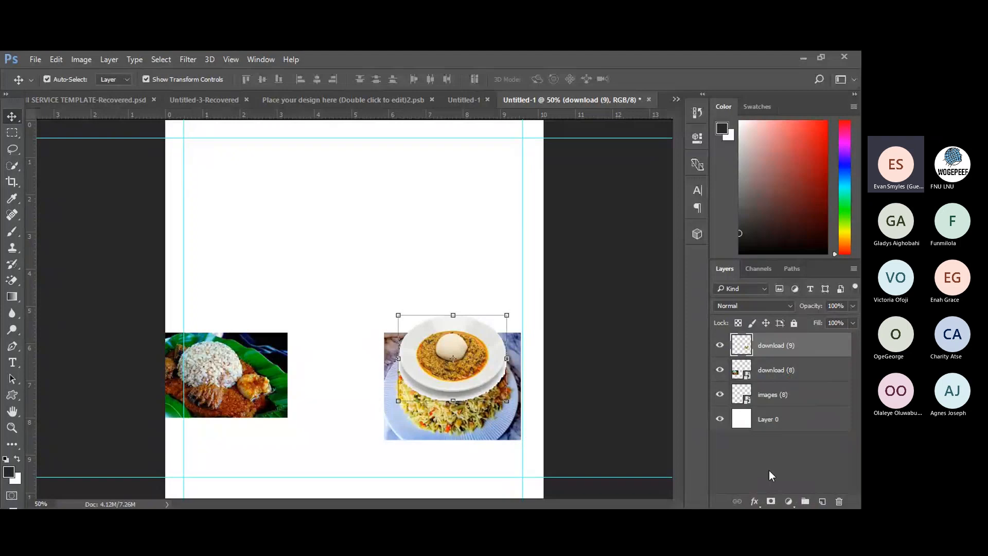
Add a layer mask to the download (9) layer and switch to the regular Eraser.
{"action": "left_click", "coordinate": [770, 502]}
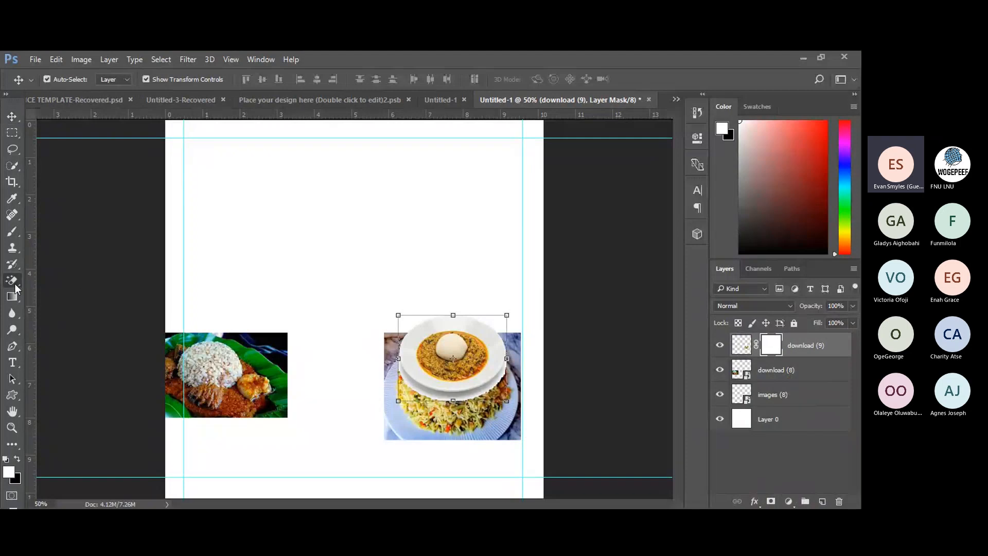
{"action": "left_click", "coordinate": [16, 285]}
{"action": "left_click", "coordinate": [49, 280]}
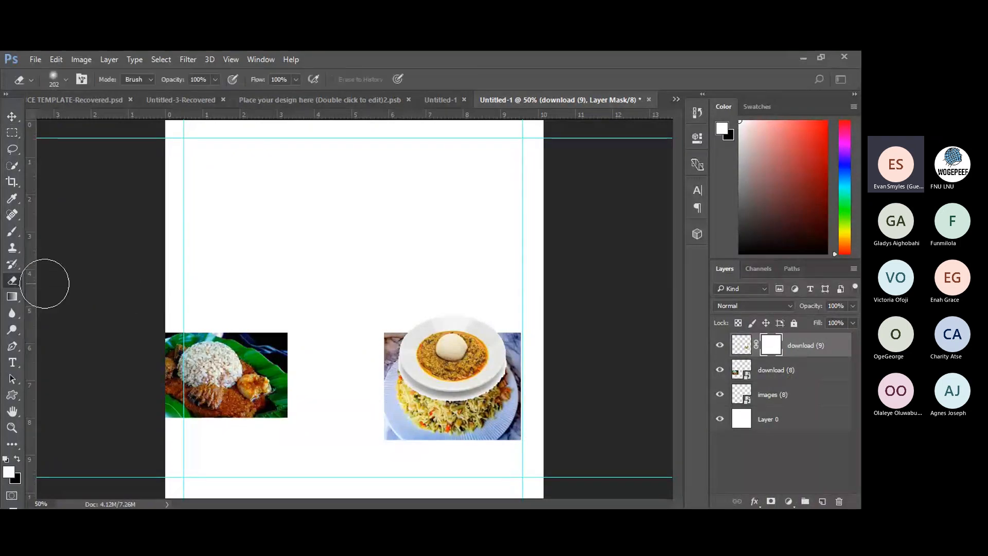
Shrink the eraser brush to 10 px and mask out the rice below the bowl.
{"action": "left_click", "coordinate": [67, 80]}
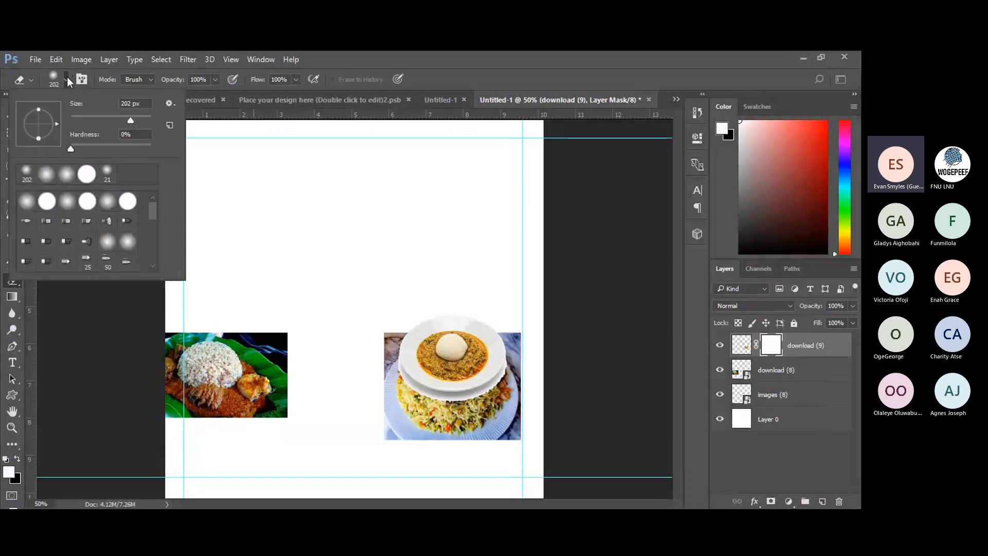
{"action": "left_click", "coordinate": [108, 118]}
{"action": "left_click", "coordinate": [93, 116]}
{"action": "left_click_drag", "start_coordinate": [81, 121], "coordinate": [75, 118]}
{"action": "left_click", "coordinate": [434, 52]}
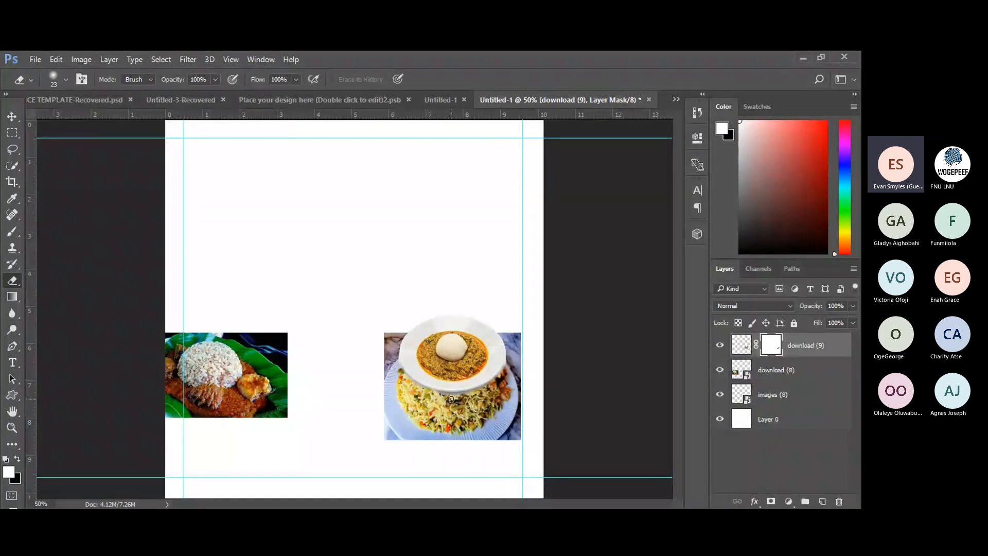
{"action": "mouse_move", "coordinate": [473, 393]}
{"action": "left_mouse_down"}
{"action": "mouse_move", "coordinate": [435, 393]}
{"action": "mouse_move", "coordinate": [474, 396]}
{"action": "left_mouse_up"}
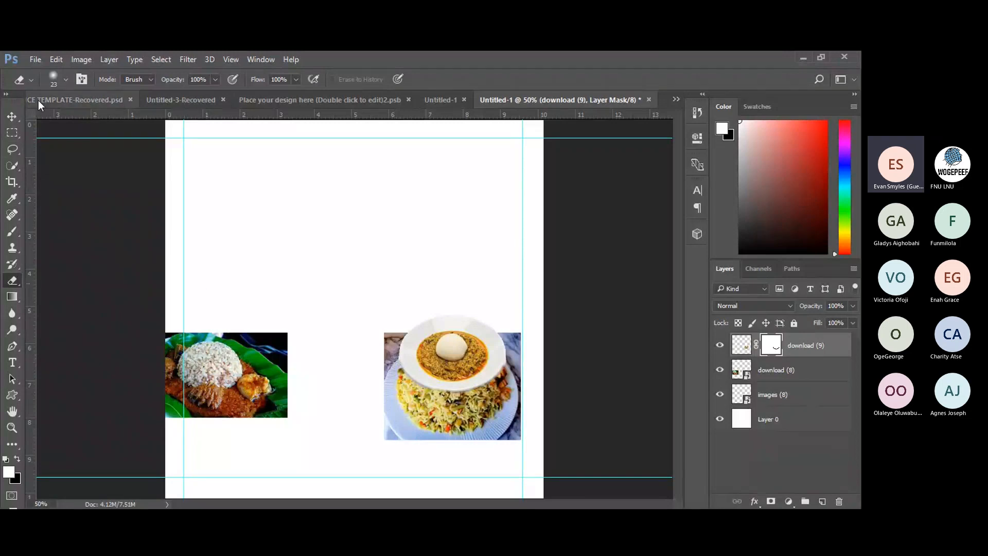
{"action": "left_click", "coordinate": [12, 117]}
Move the soup bowl up and scale the fried-rice photo proportionally to 36.29%.
{"action": "left_click_drag", "start_coordinate": [435, 371], "coordinate": [331, 296]}
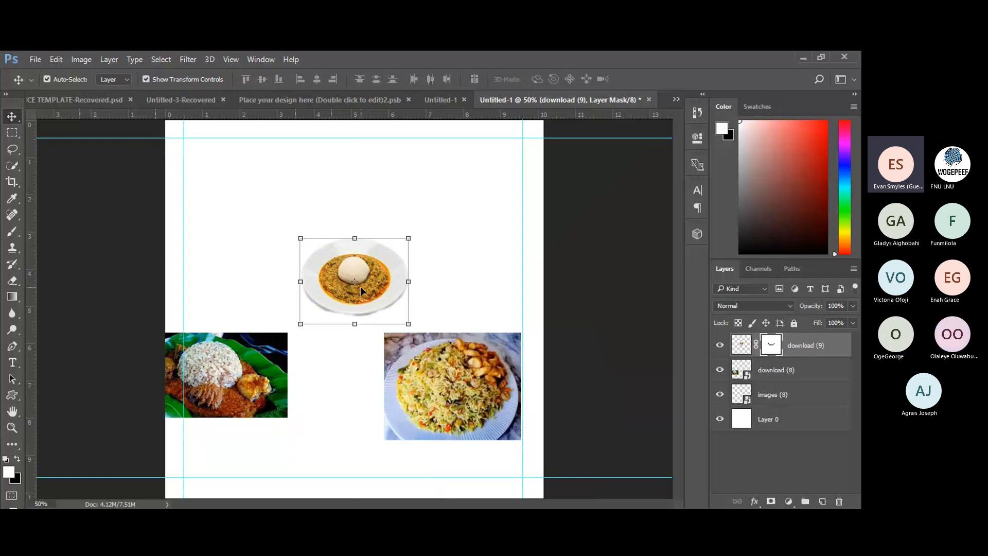
{"action": "left_click", "coordinate": [418, 431]}
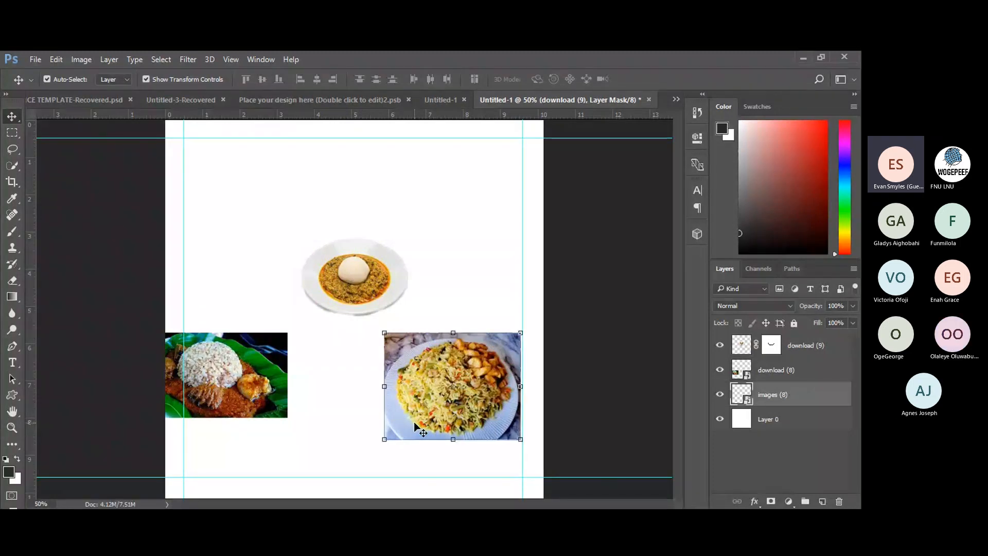
{"action": "left_click_drag", "start_coordinate": [384, 439], "coordinate": [398, 425]}
{"action": "left_click", "coordinate": [220, 80]}
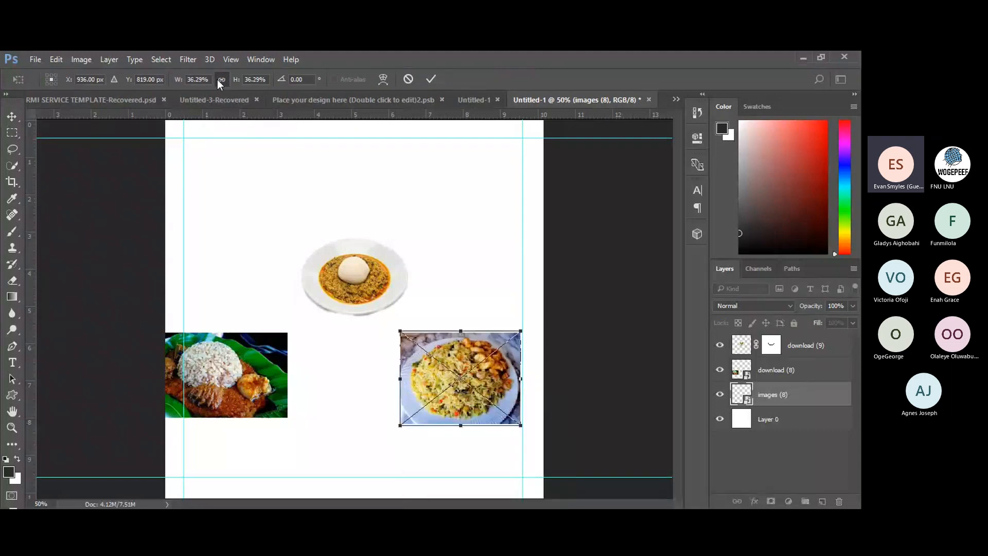
{"action": "left_click", "coordinate": [432, 80]}
Line up the soup bowl between the other photos and align the fried-rice photo in the row.
{"action": "left_click_drag", "start_coordinate": [362, 284], "coordinate": [367, 389]}
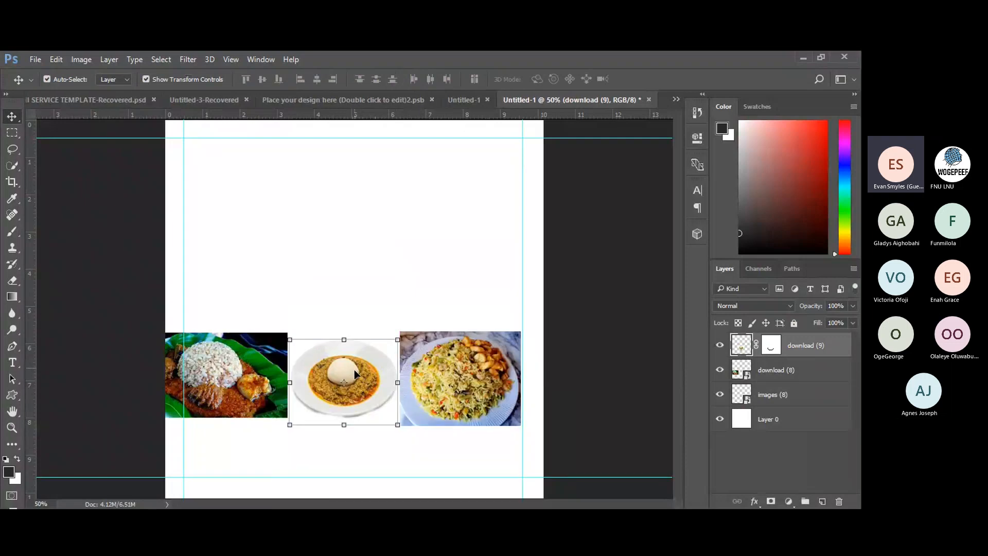
{"action": "left_click_drag", "start_coordinate": [446, 373], "coordinate": [451, 370]}
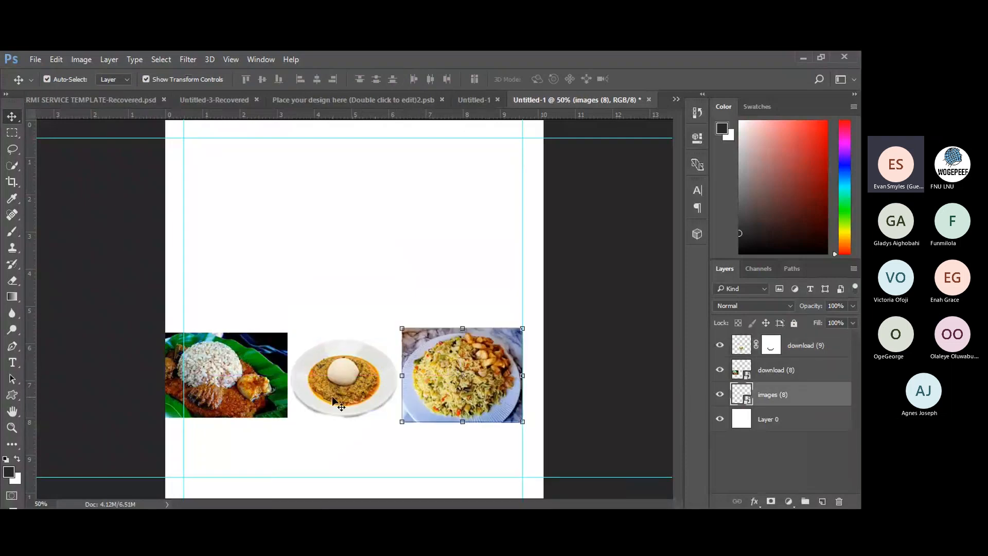
{"action": "left_click", "coordinate": [334, 398]}
{"action": "left_click_drag", "start_coordinate": [337, 394], "coordinate": [326, 376]}
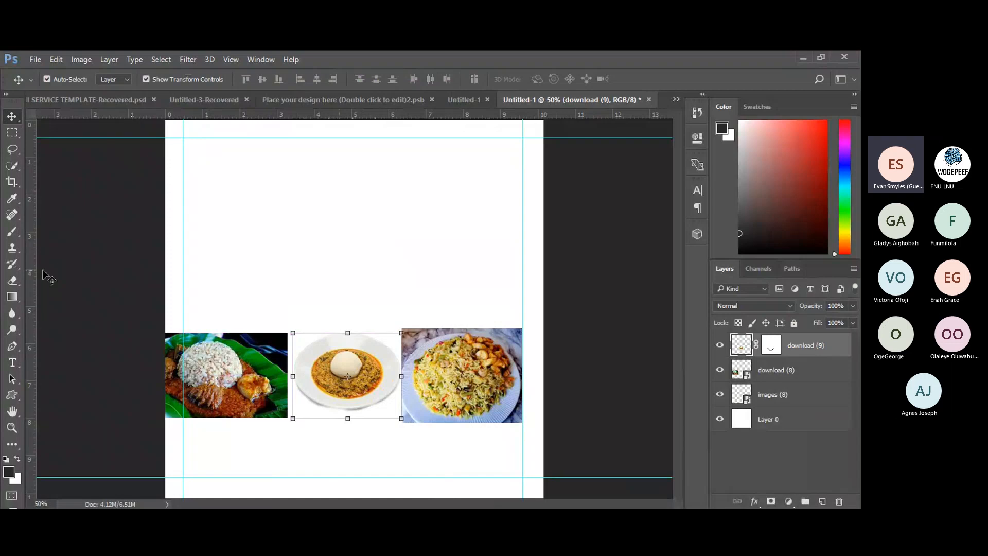
Toggle the rulers off and back on, pull out a vertical guide, then discard it.
{"action": "key", "text": "ctrl+r"}
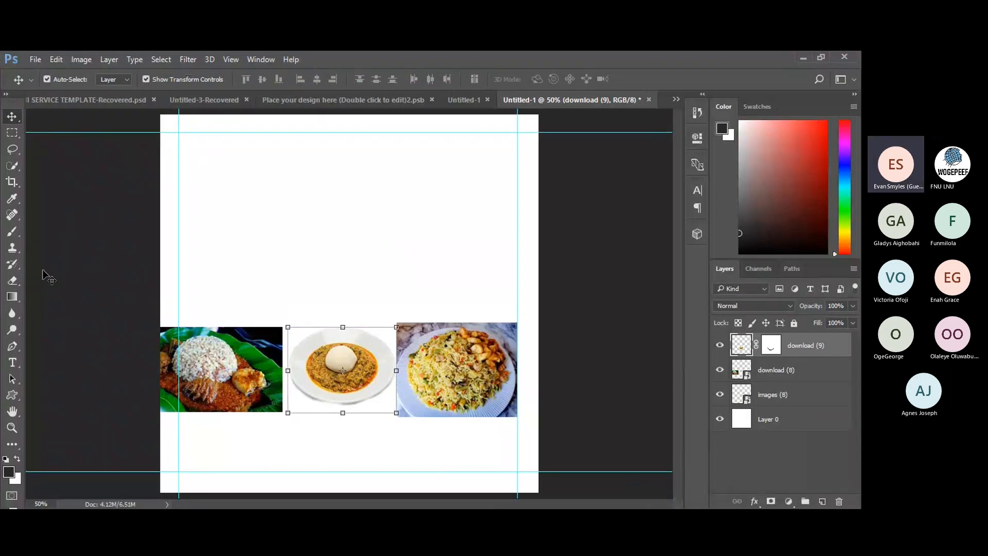
{"action": "key", "text": "ctrl+r"}
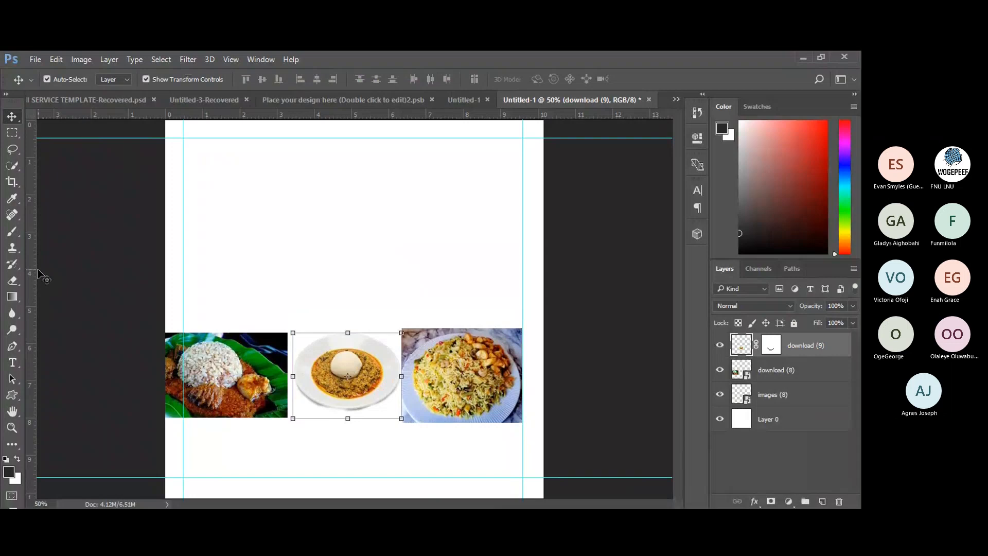
{"action": "left_click_drag", "start_coordinate": [38, 271], "coordinate": [184, 242]}
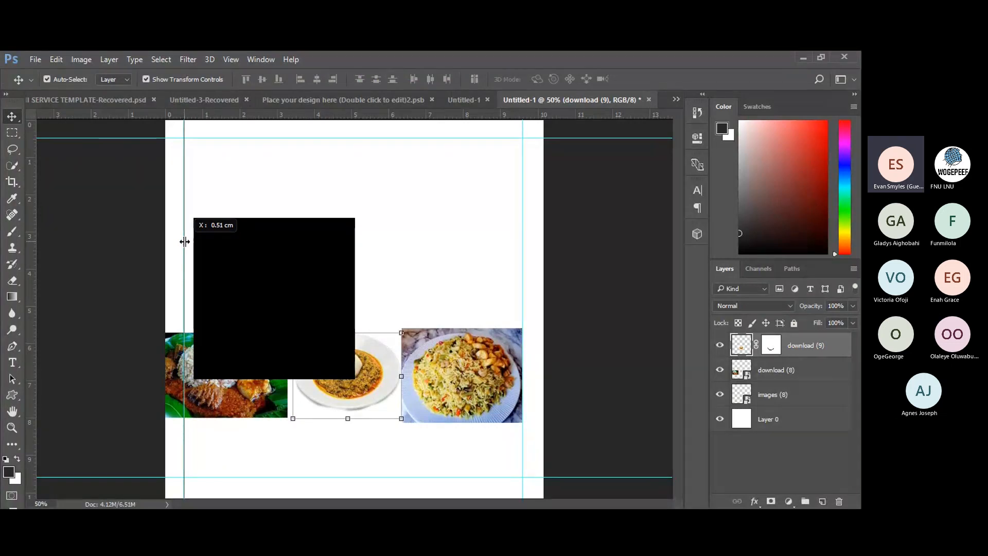
{"action": "left_click_drag", "start_coordinate": [184, 242], "coordinate": [71, 251]}
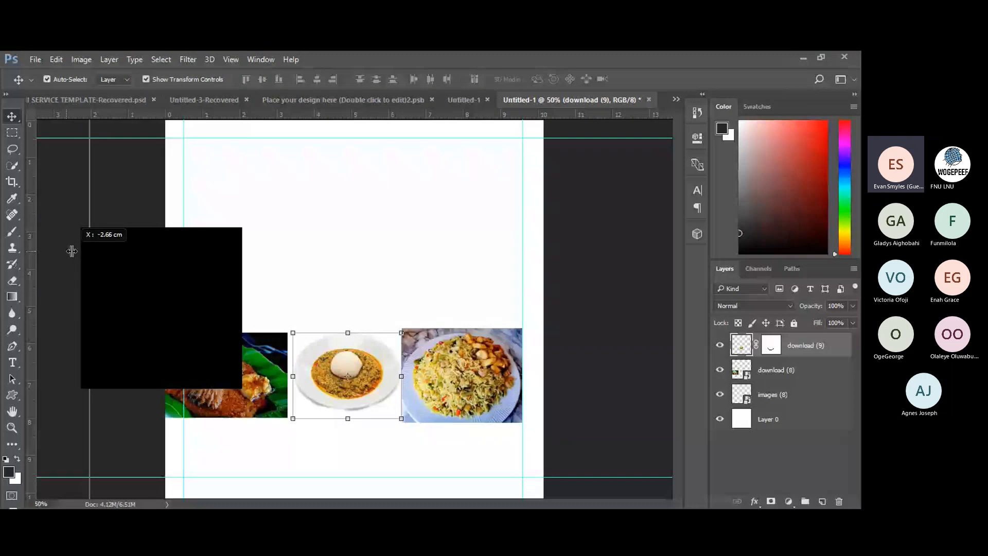
{"action": "left_click_drag", "start_coordinate": [72, 251], "coordinate": [21, 255]}
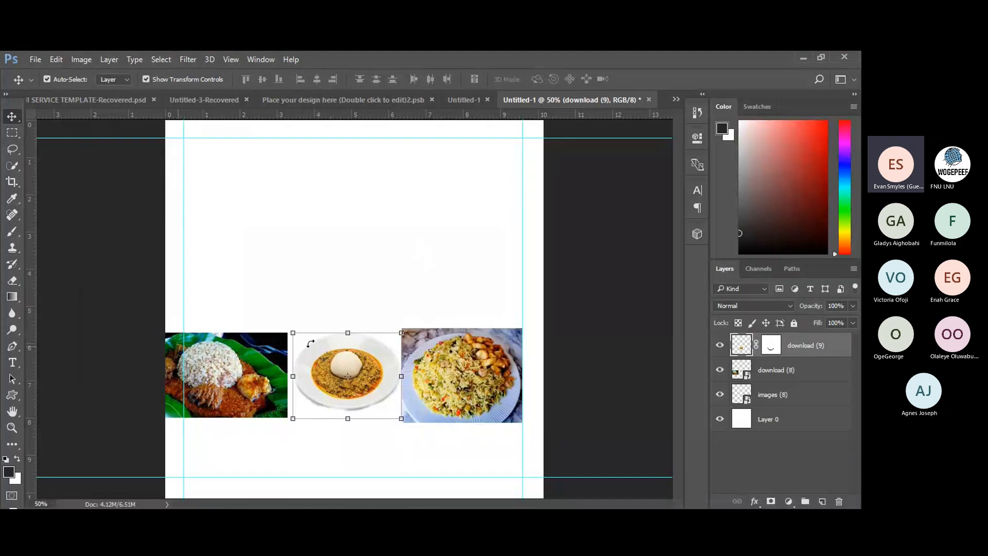
Push the fried-rice photo to the right page edge and nudge the soup bowl slightly right.
{"action": "left_click", "coordinate": [442, 393]}
{"action": "left_click_drag", "start_coordinate": [442, 393], "coordinate": [461, 400]}
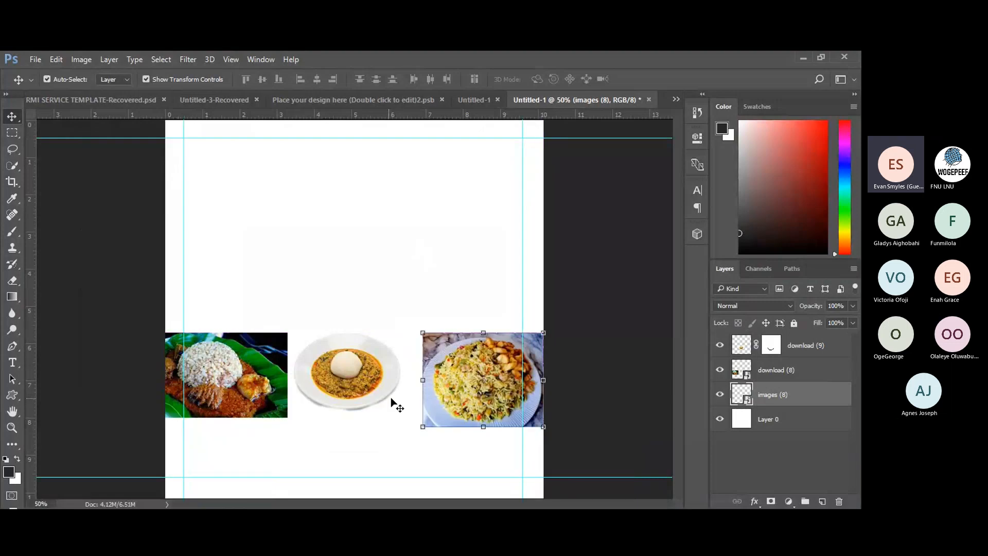
{"action": "left_click", "coordinate": [347, 389]}
{"action": "left_click_drag", "start_coordinate": [348, 390], "coordinate": [350, 387]}
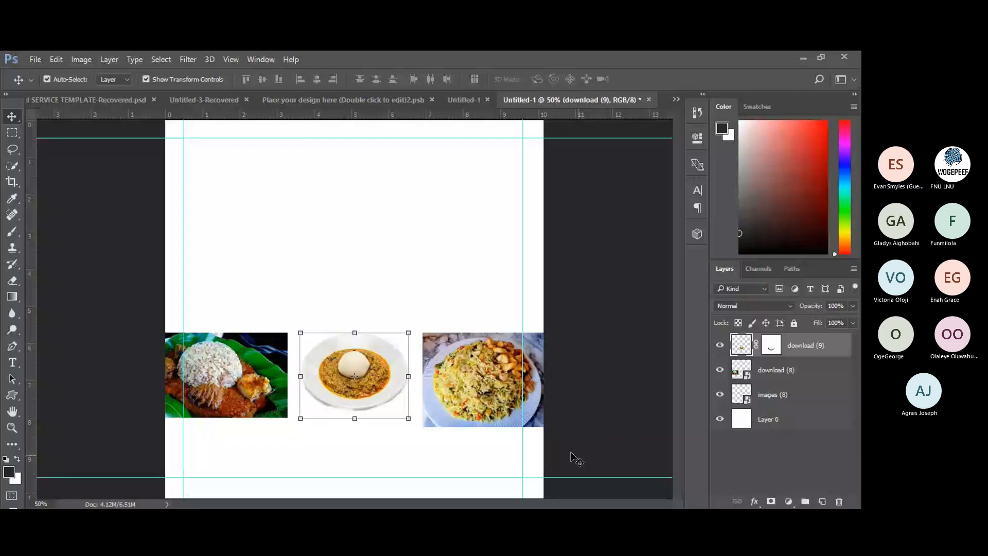
Select the white background layer, Layer 0.
{"action": "left_click", "coordinate": [354, 309]}
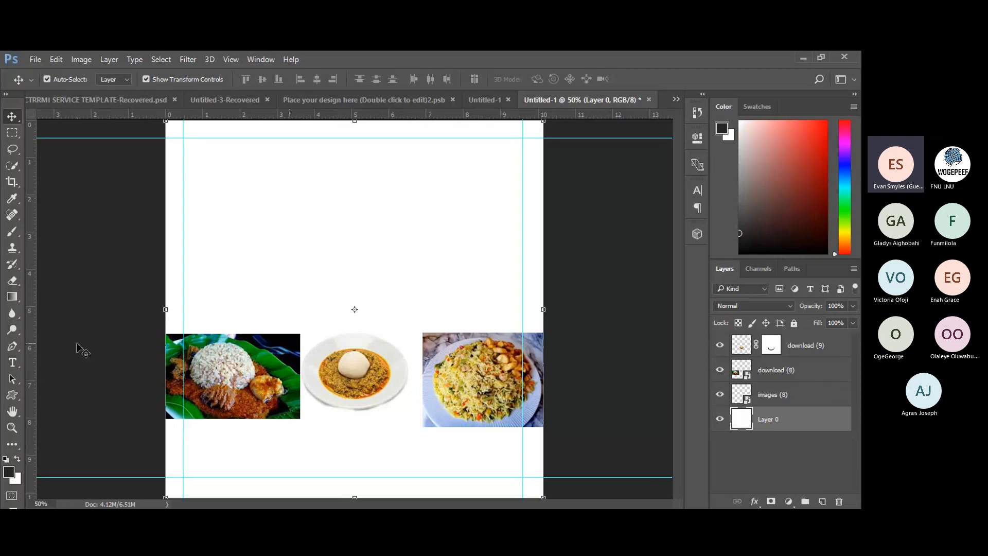
Place a Horizontal Type insertion point near the page's top centre and open the font family list.
{"action": "left_click", "coordinate": [12, 363]}
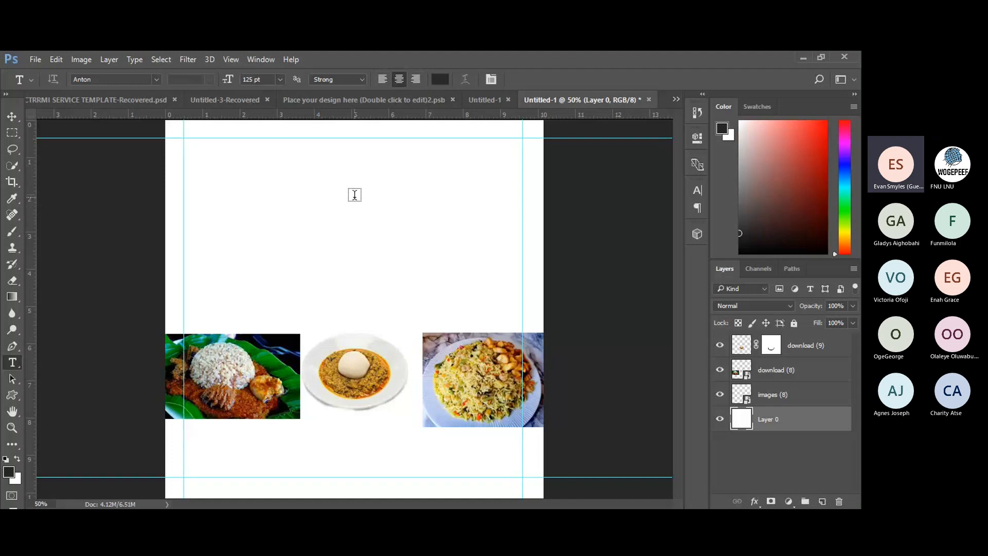
{"action": "left_click", "coordinate": [355, 194]}
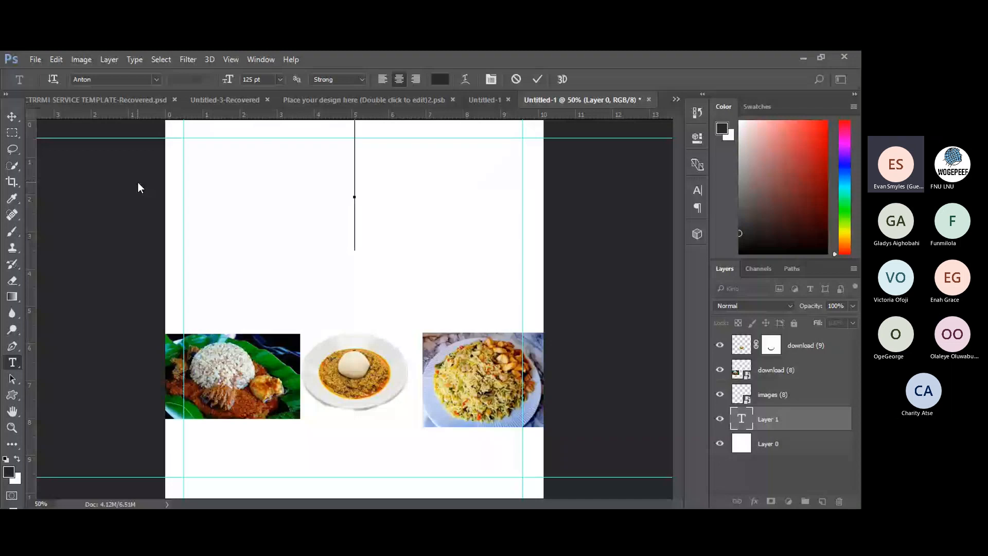
{"action": "left_click", "coordinate": [156, 80]}
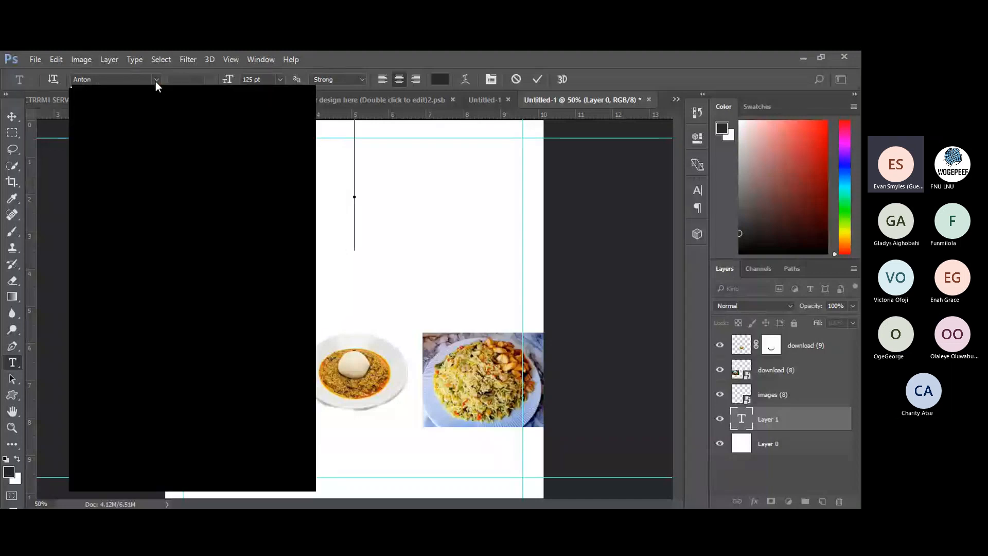
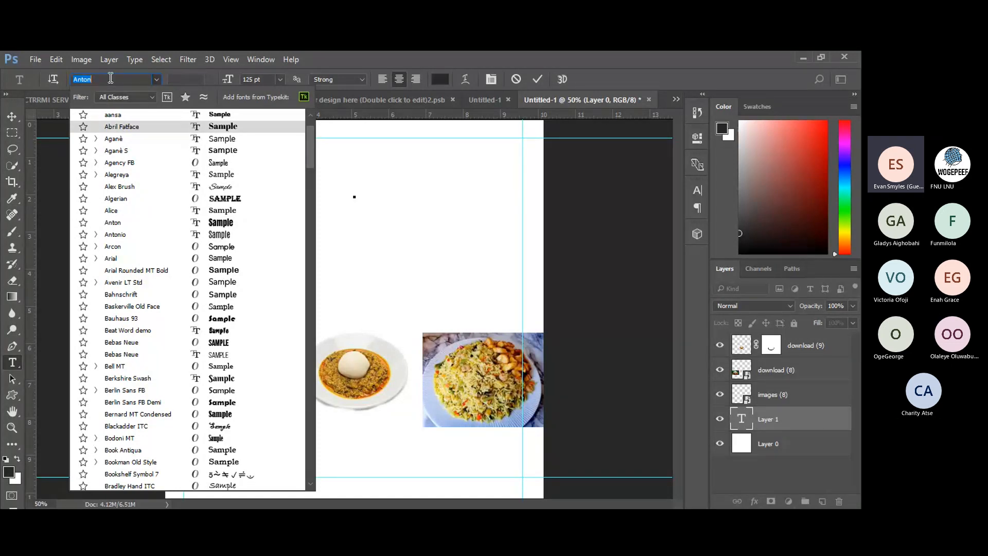
Search 'tim' in the font field and apply Times New Roman Bold to the new text.
{"action": "type", "text": "tim"}
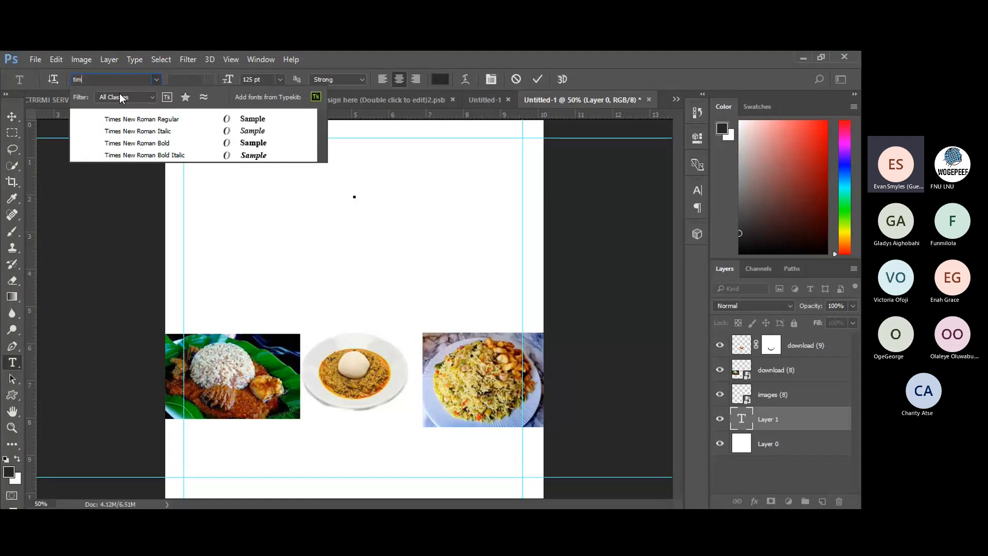
{"action": "left_click", "coordinate": [129, 144]}
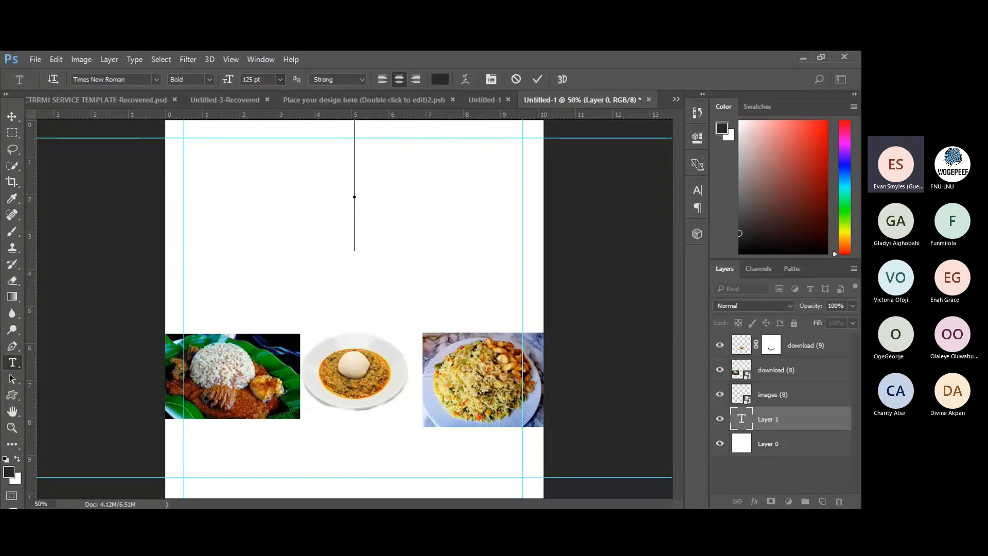
Set the text size to 18 pt and type 'WE C' near the top centre.
{"action": "left_click", "coordinate": [246, 196]}
{"action": "type", "text": "WE"}
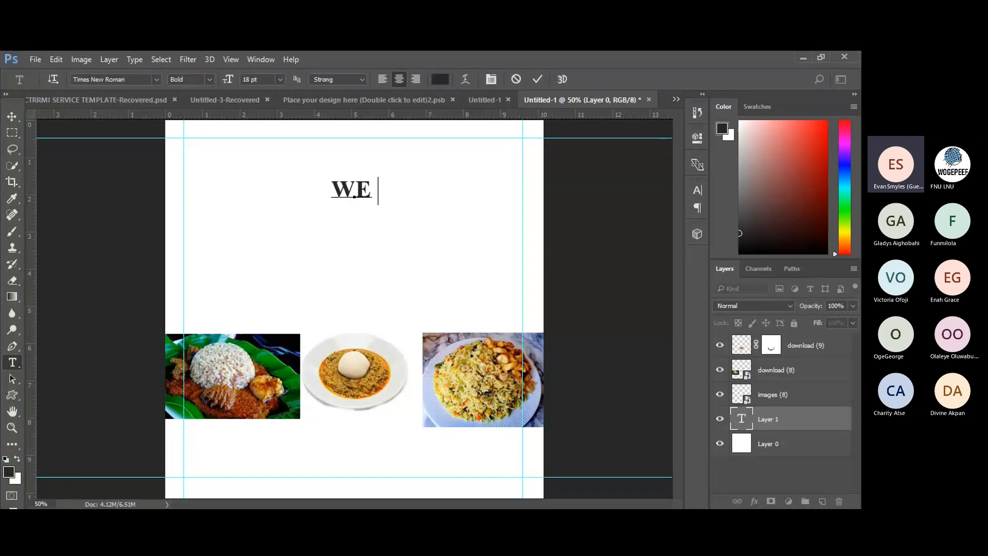
{"action": "type", "text": " C"}
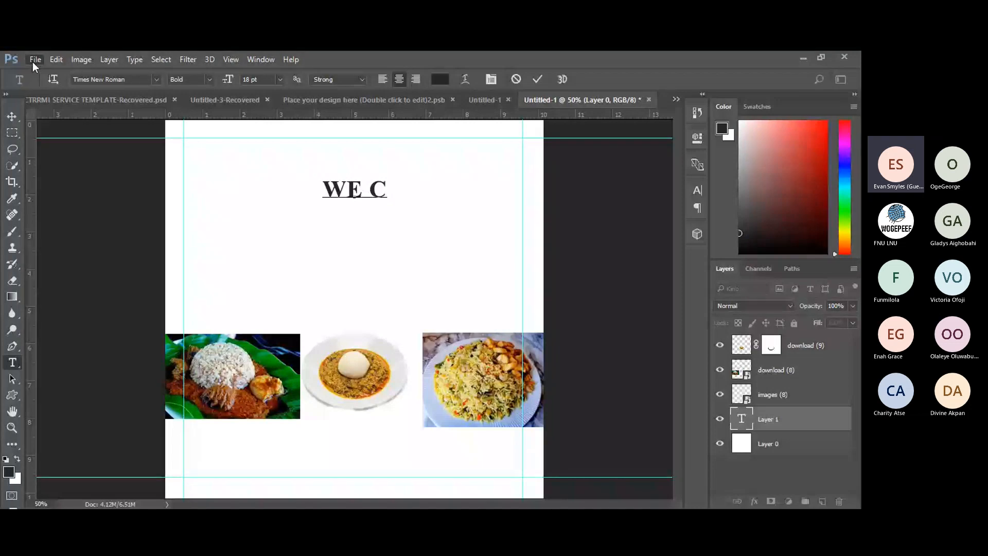
Cancel the 'WE C' text, open and close Layer 0's Layer Style, then select the Move tool.
{"action": "left_click", "coordinate": [515, 81]}
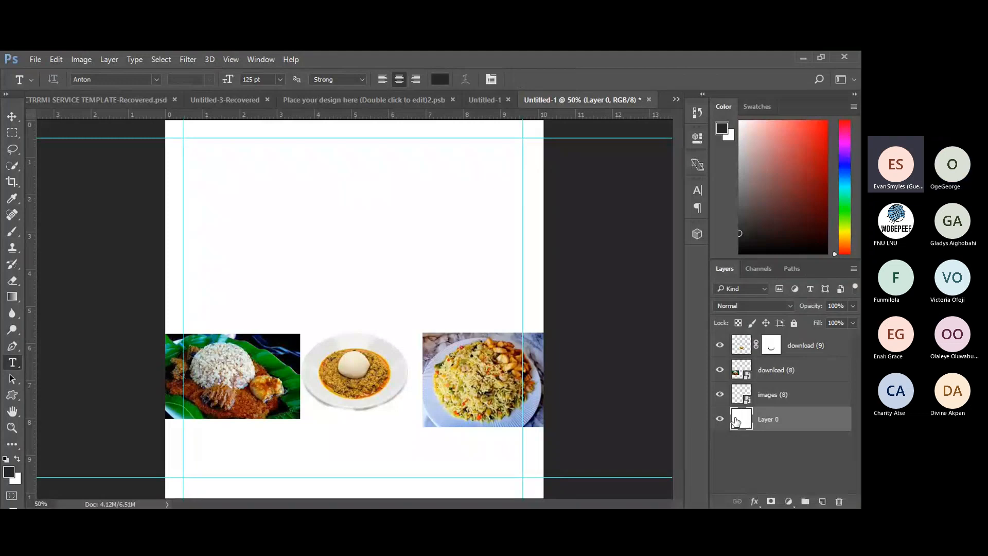
{"action": "double_click", "coordinate": [736, 421]}
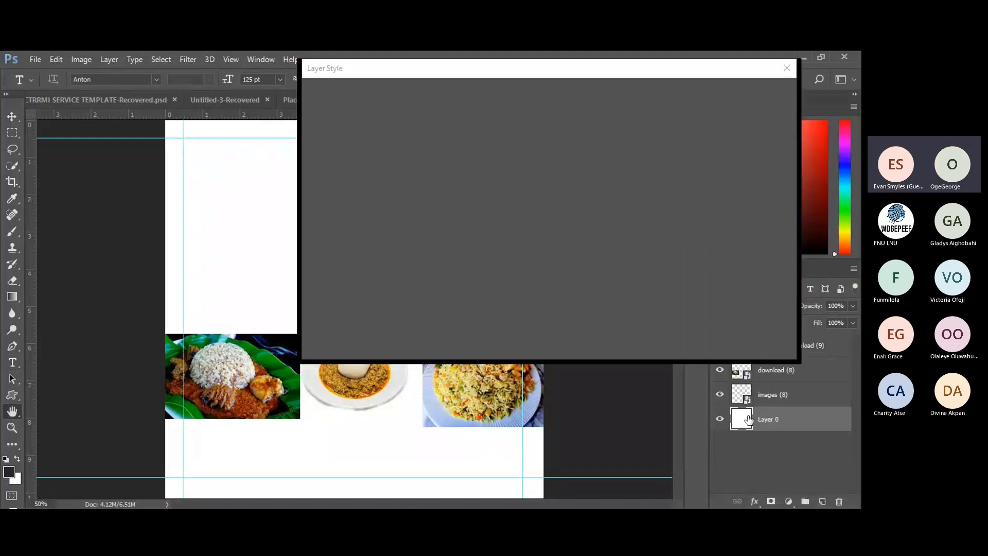
{"action": "left_click", "coordinate": [788, 70]}
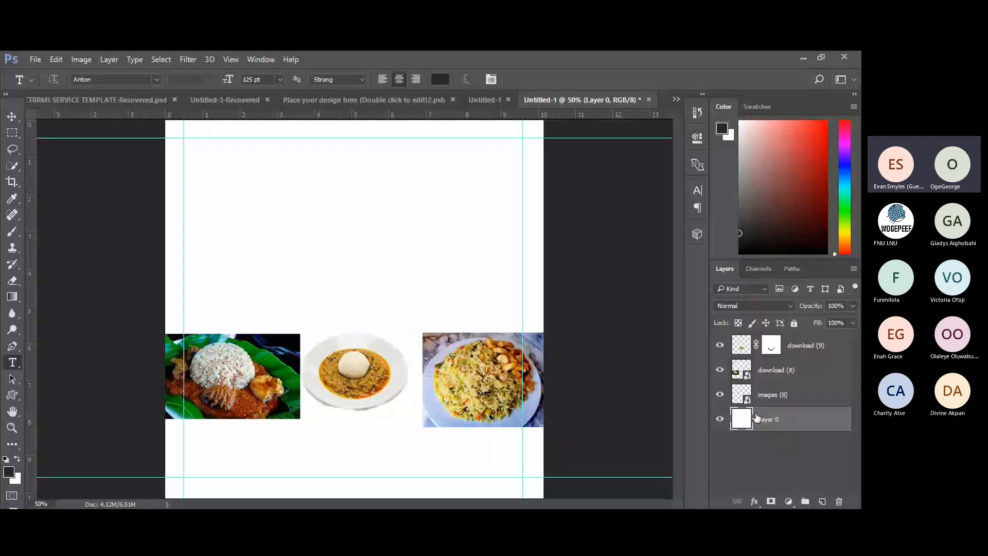
{"action": "key", "text": "v"}
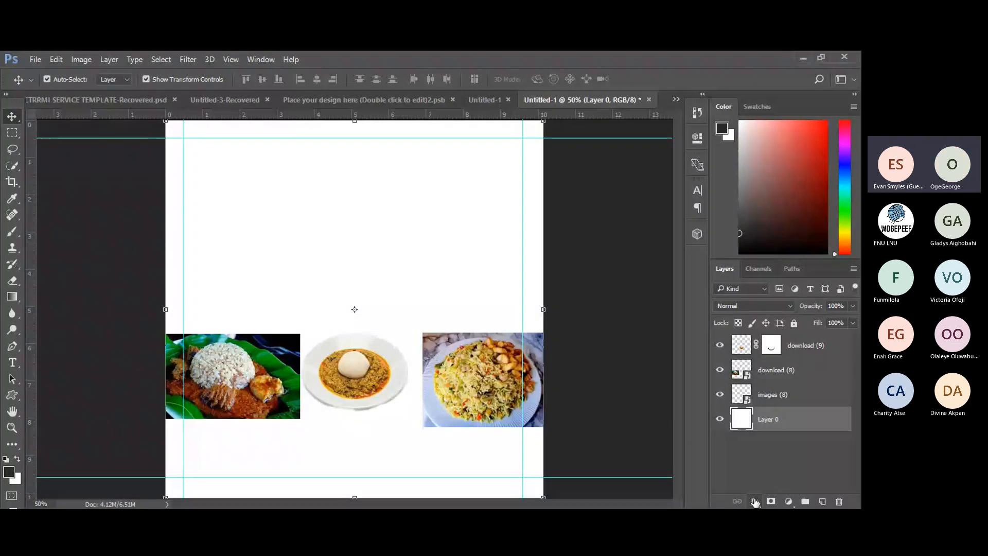
{"action": "left_click", "coordinate": [767, 436]}
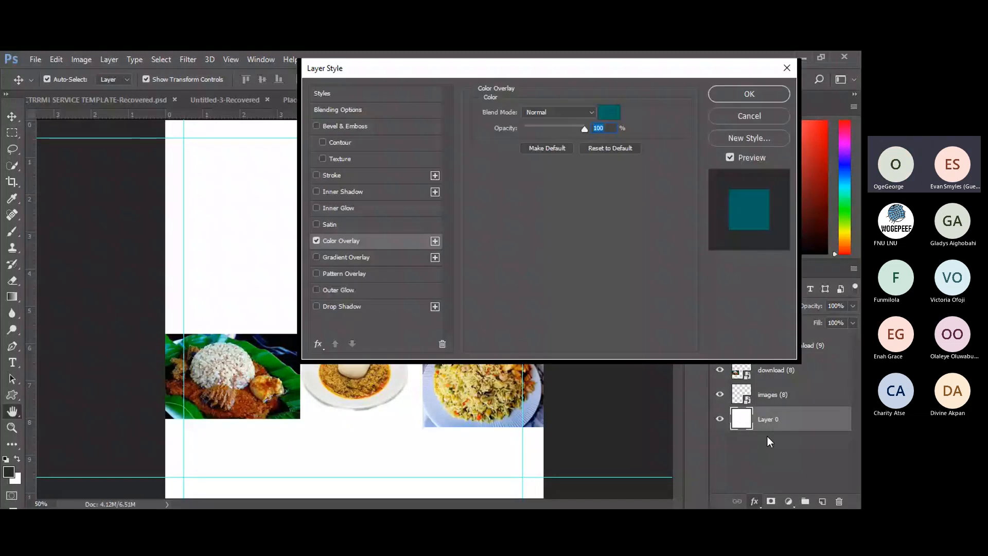
{"action": "left_click", "coordinate": [609, 112]}
{"action": "left_click", "coordinate": [609, 109]}
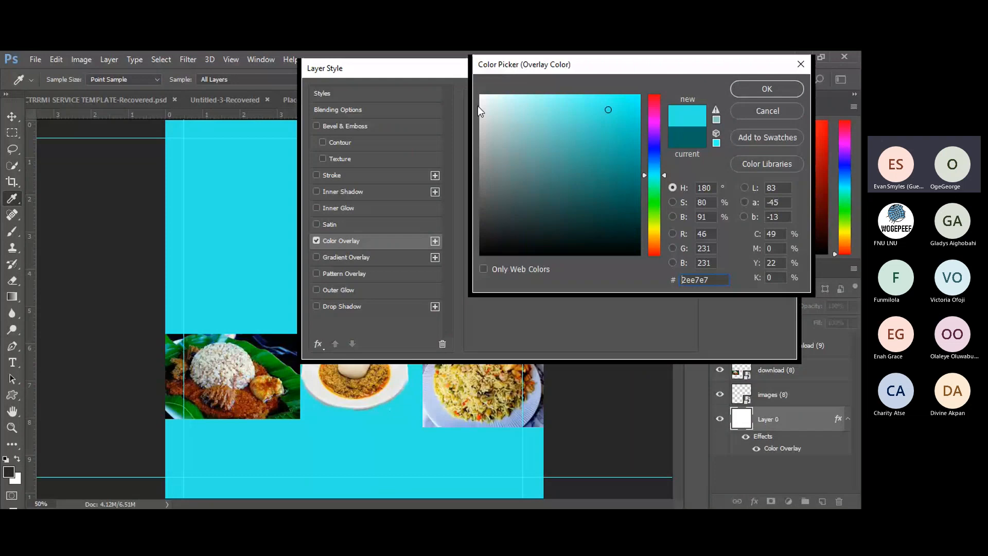
{"action": "left_click", "coordinate": [500, 124]}
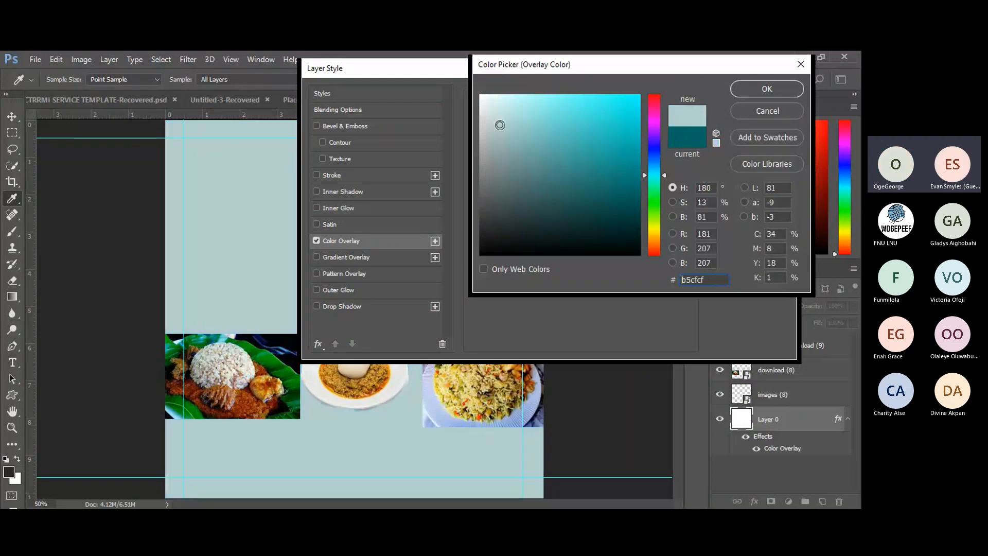
{"action": "left_click", "coordinate": [519, 146]}
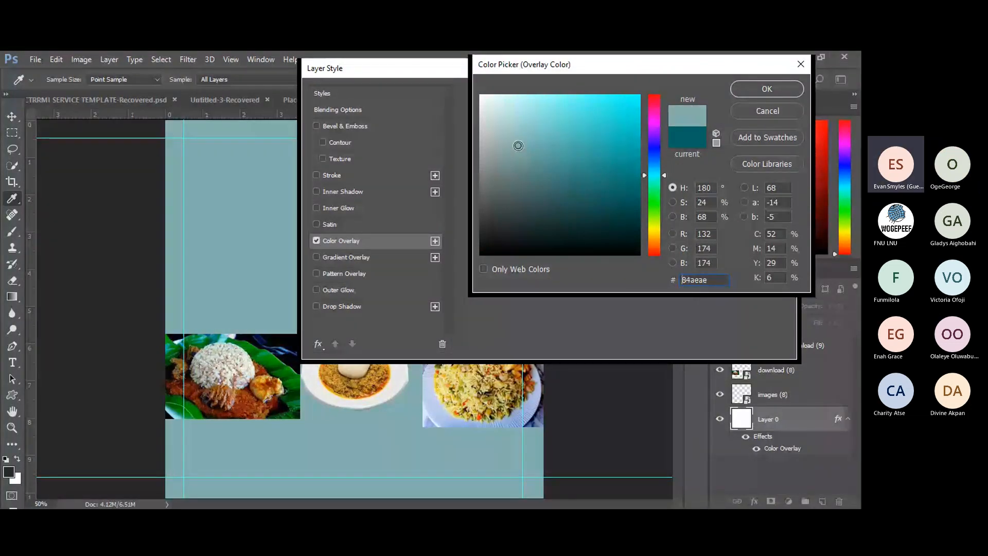
{"action": "left_click", "coordinate": [495, 173]}
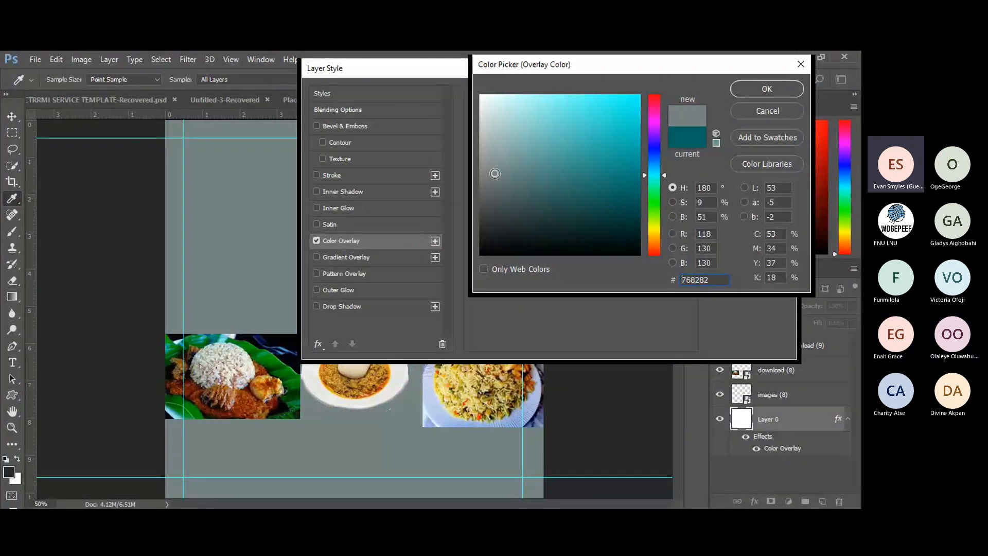
{"action": "left_click", "coordinate": [501, 137]}
{"action": "left_click", "coordinate": [549, 120]}
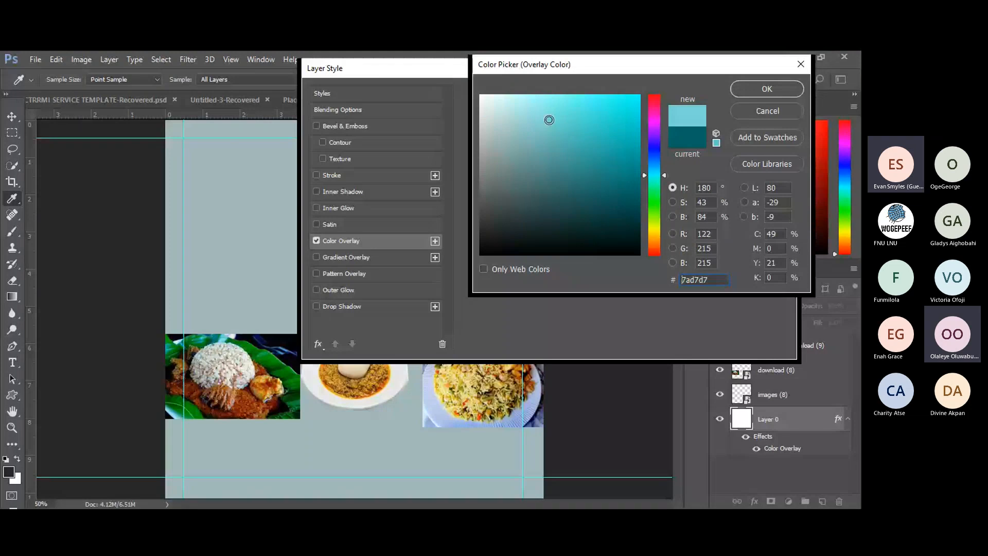
{"action": "left_click", "coordinate": [583, 117]}
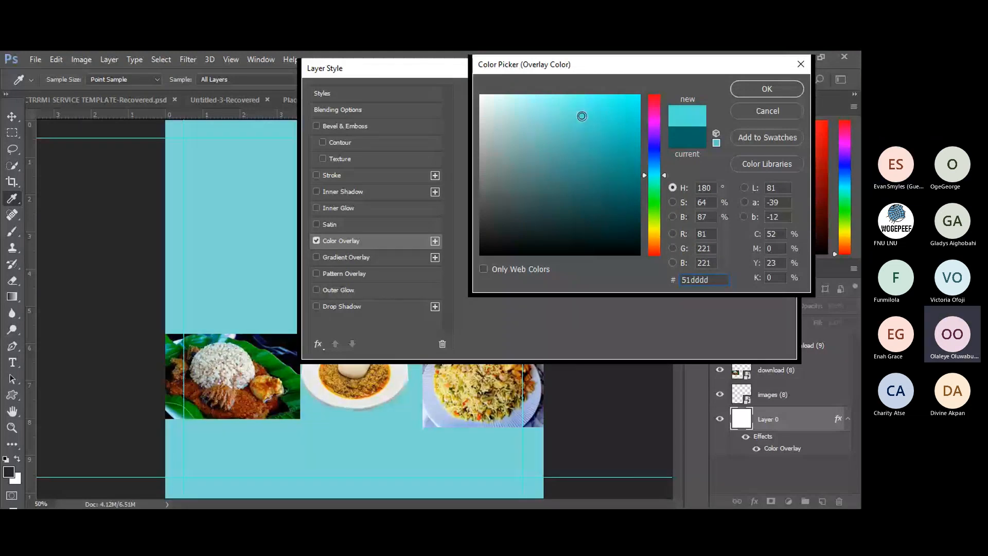
{"action": "left_click", "coordinate": [485, 101]}
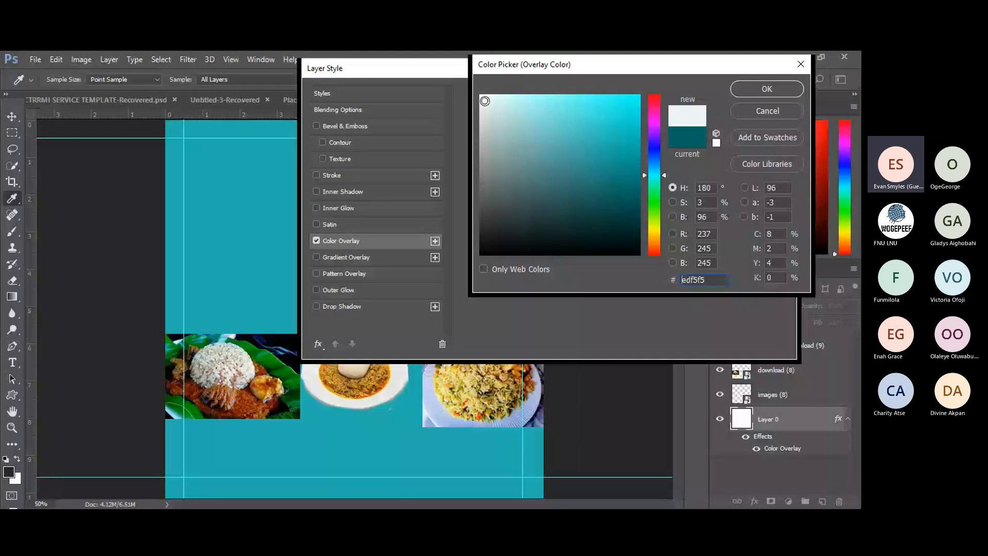
{"action": "left_click", "coordinate": [775, 114]}
{"action": "left_click", "coordinate": [754, 114]}
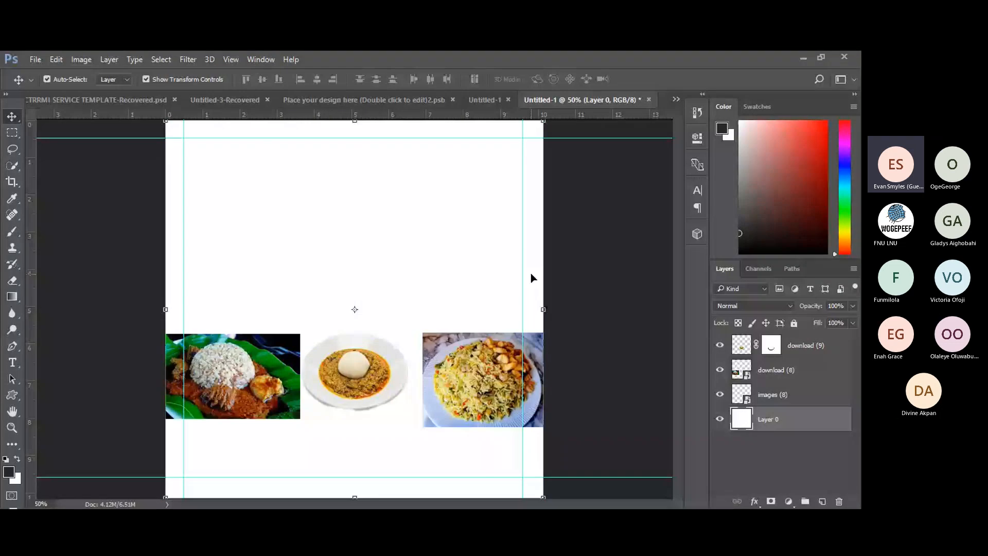
Start a new text entry at the page's top centre in Times New Roman Bold, 18 pt.
{"action": "left_click", "coordinate": [13, 362]}
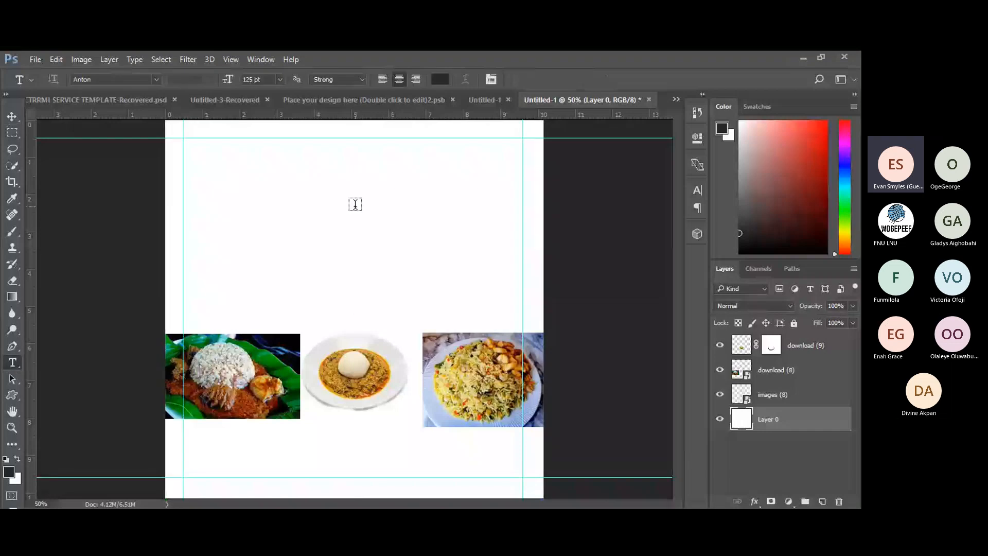
{"action": "left_click", "coordinate": [355, 204]}
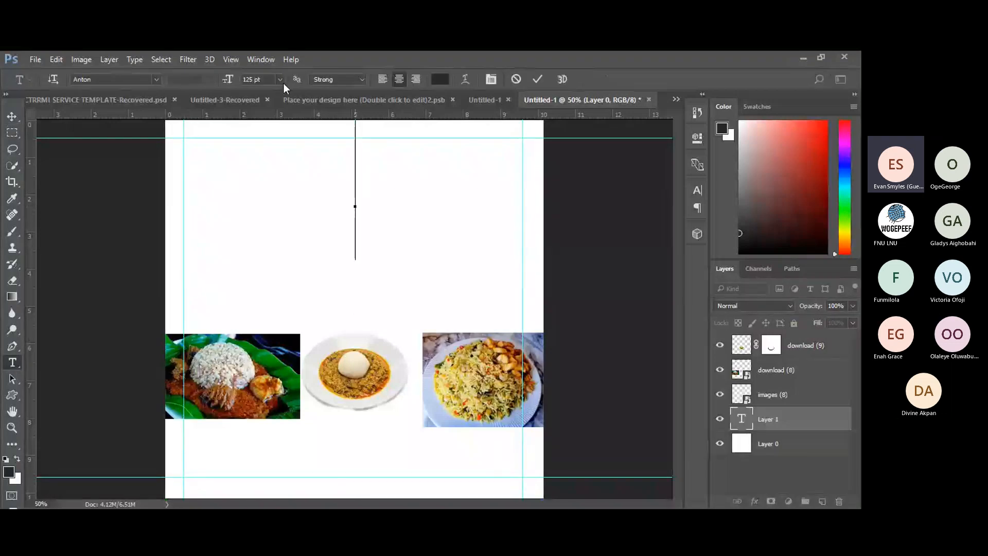
{"action": "left_click", "coordinate": [155, 82]}
{"action": "left_click", "coordinate": [137, 118]}
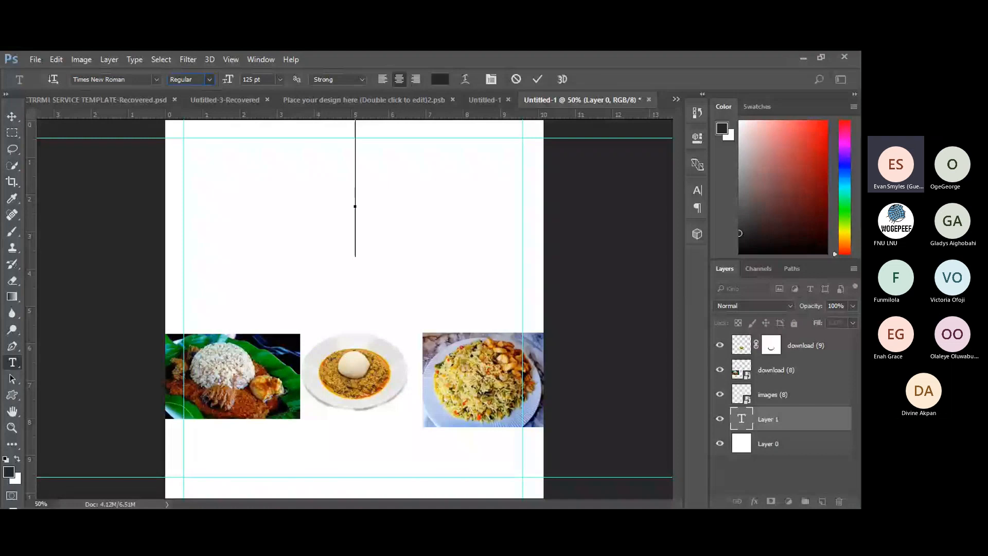
{"action": "left_click", "coordinate": [201, 111]}
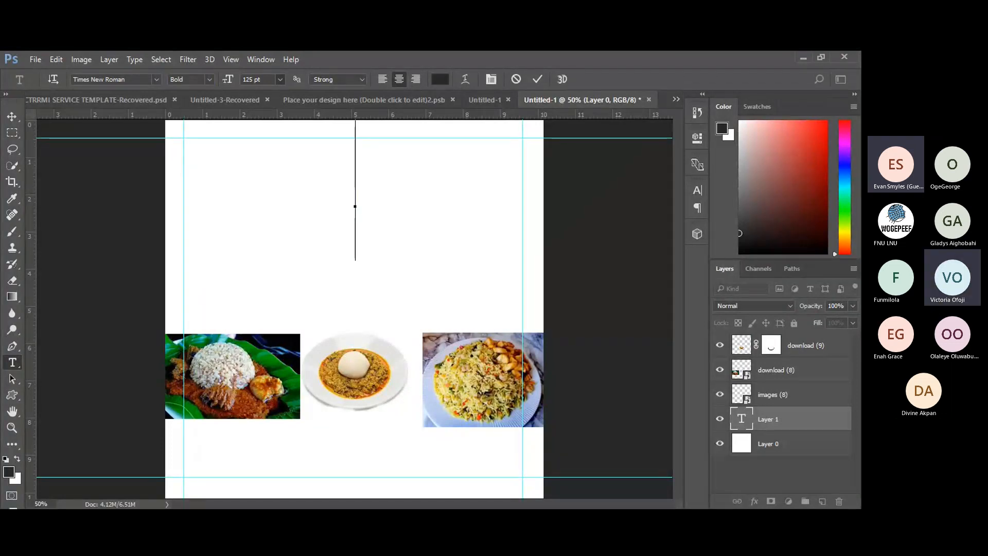
{"action": "left_click", "coordinate": [282, 221]}
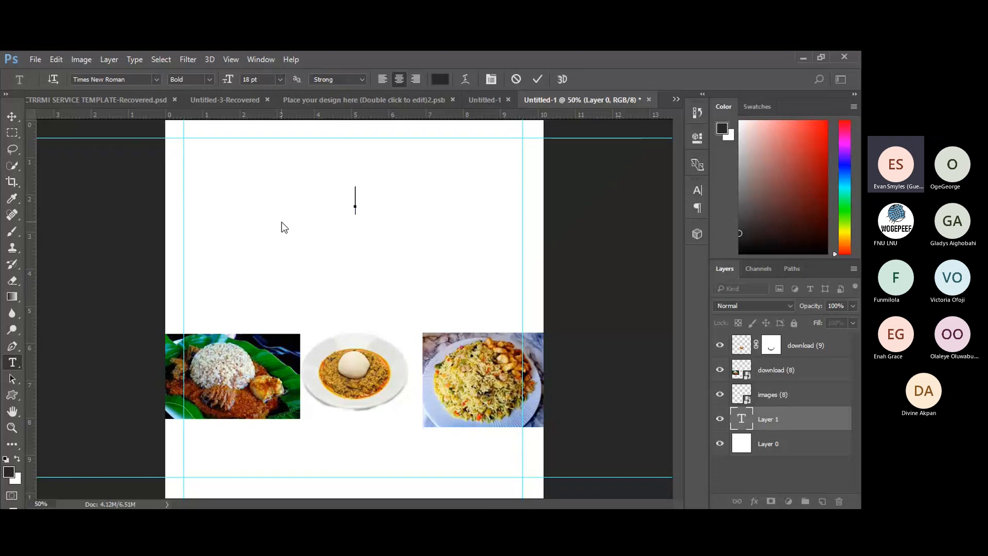
Switch to Edwardian Script ITC, type 'WE C.A.T.E.R', and select all the text.
{"action": "left_click", "coordinate": [157, 80]}
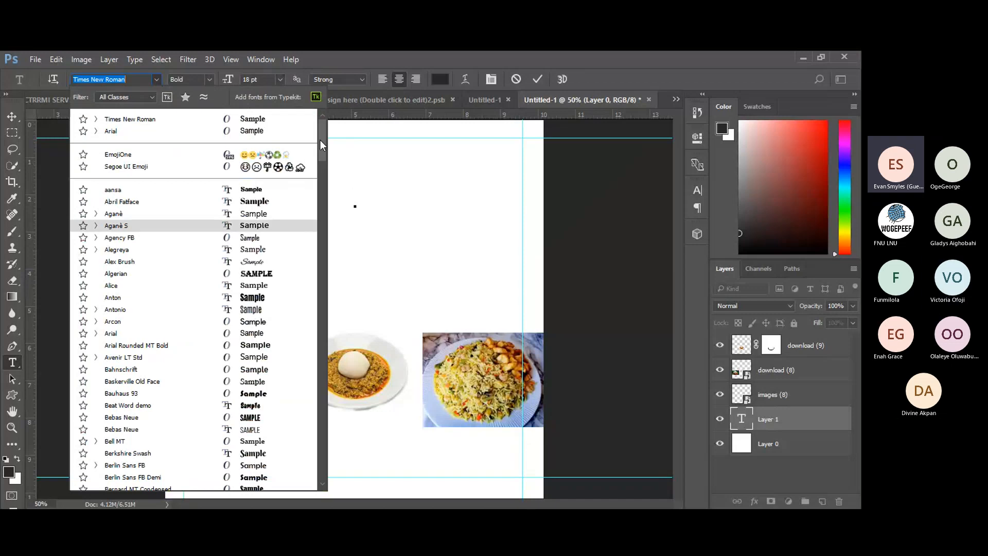
{"action": "left_click_drag", "start_coordinate": [321, 140], "coordinate": [317, 211]}
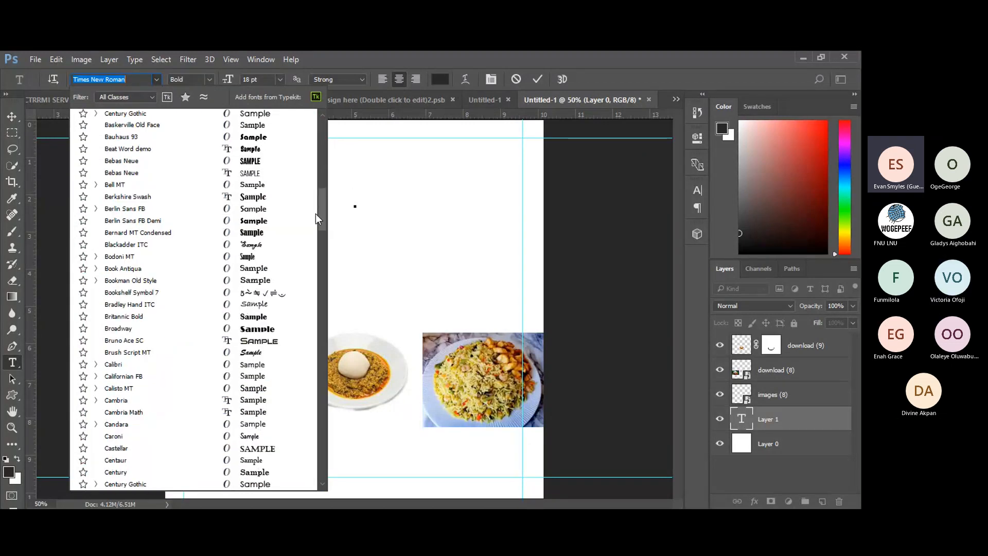
{"action": "scroll", "coordinate": [319, 210], "scroll_direction": "down", "scroll_amount": 10}
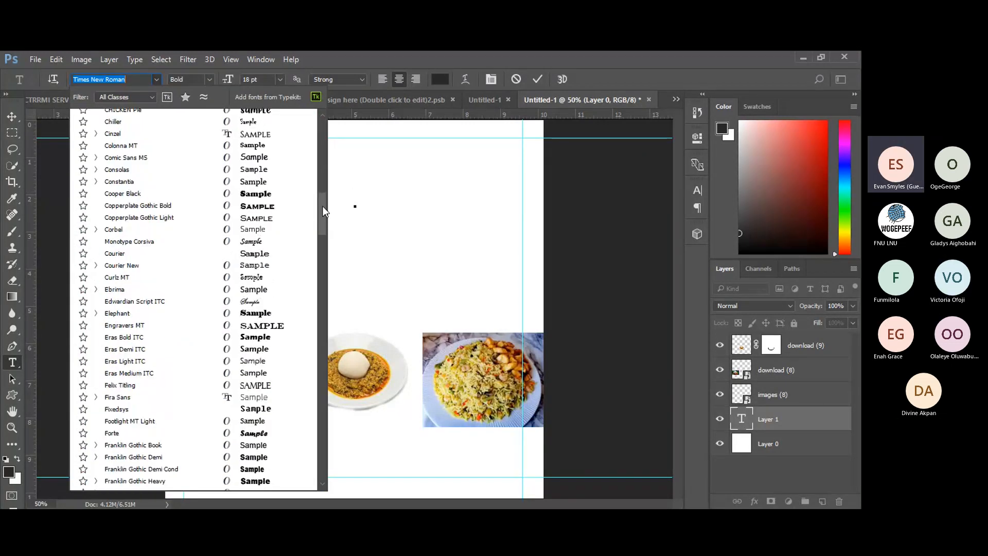
{"action": "scroll", "coordinate": [322, 212], "scroll_direction": "down", "scroll_amount": 3}
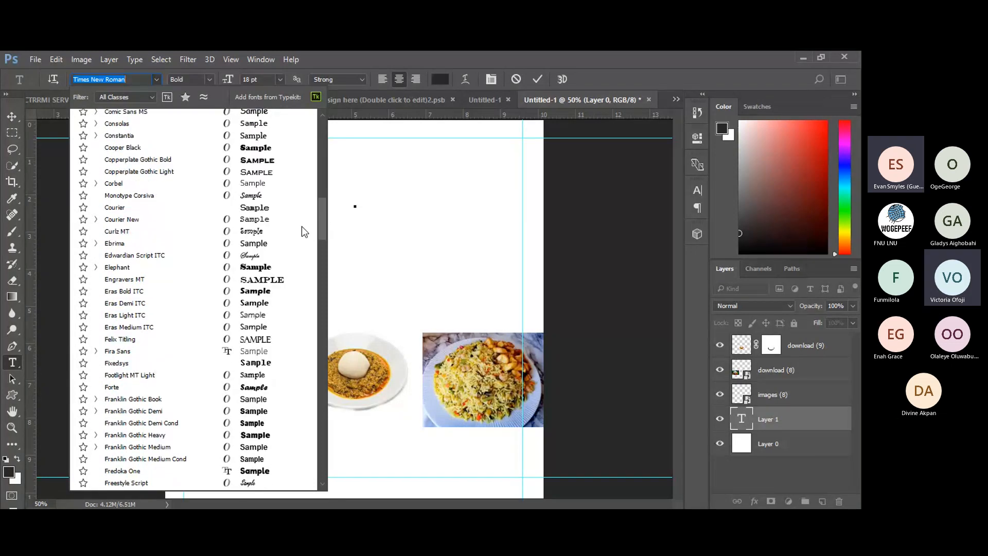
{"action": "left_click", "coordinate": [217, 256]}
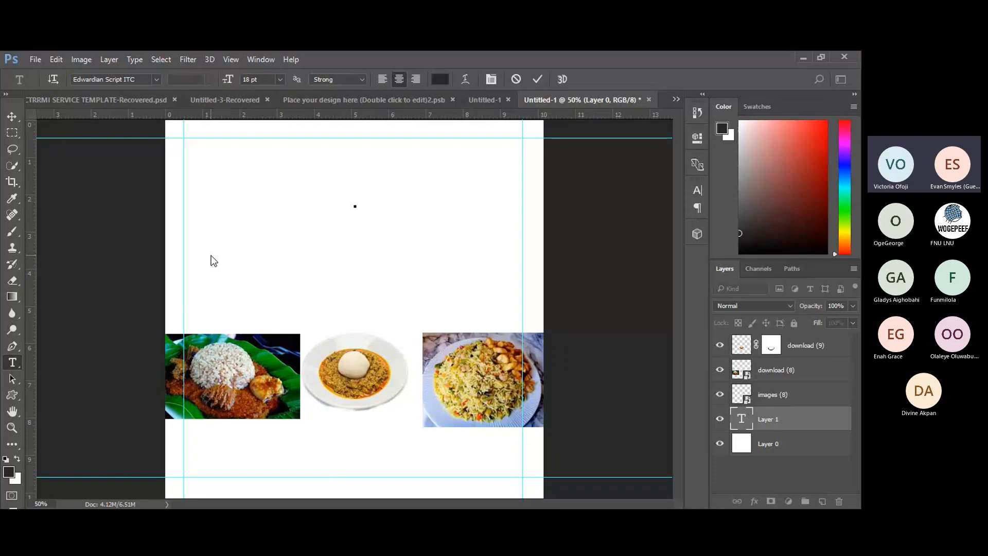
{"action": "type", "text": "WE"}
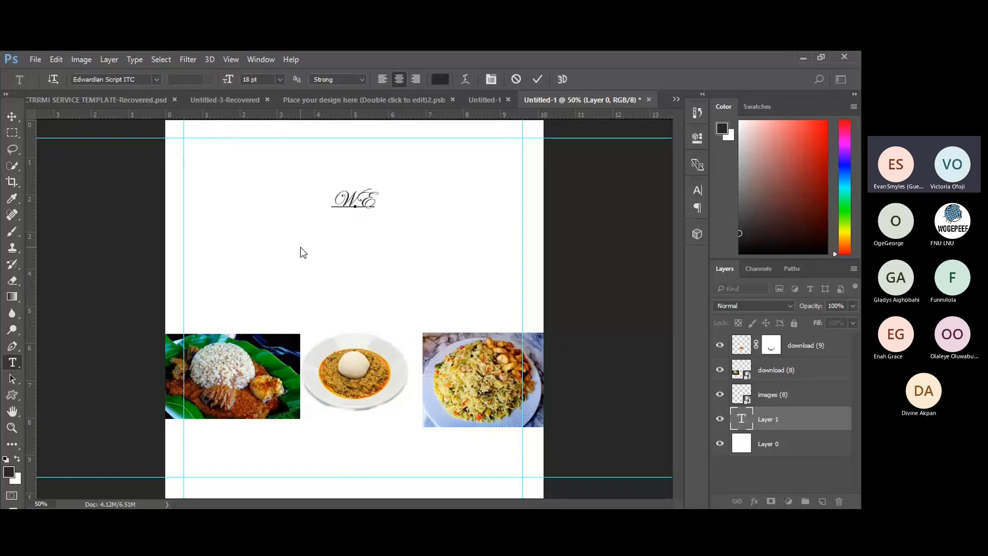
{"action": "type", "text": " C.A"}
{"action": "type", "text": ".T.E.R"}
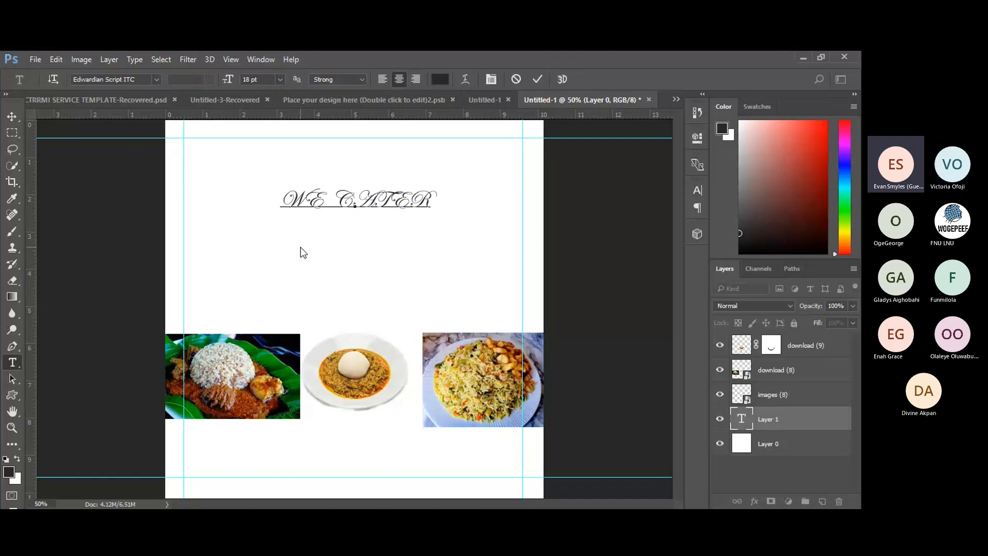
{"action": "key", "text": "ctrl+a"}
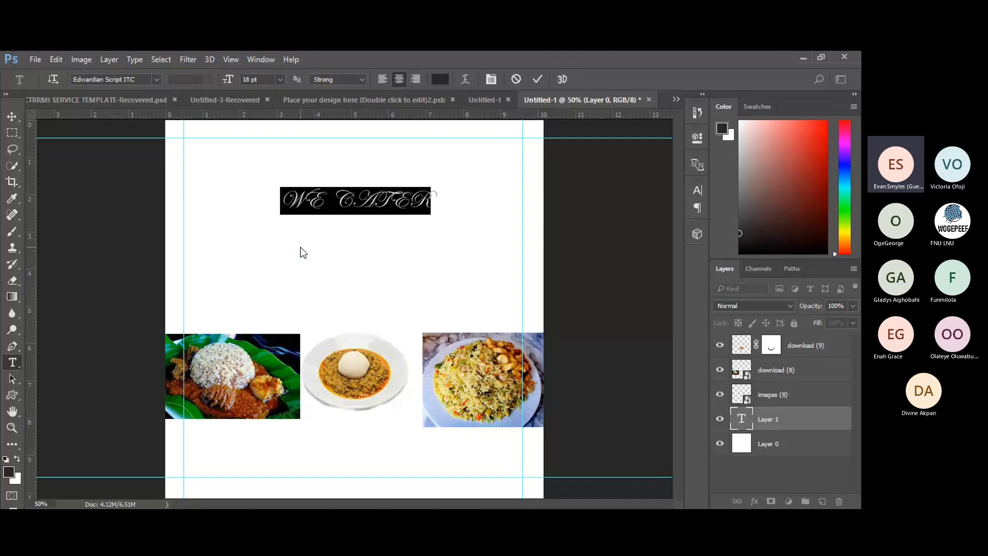
{"action": "left_click", "coordinate": [155, 82]}
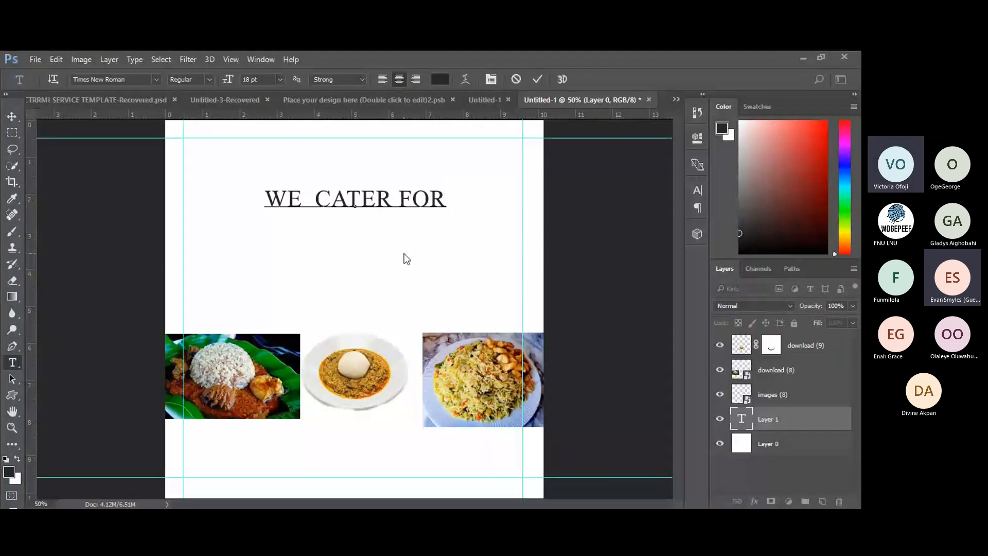
Move FOR onto a second line, add LUNCH after it, and select the 'FOR LUNCH' line.
{"action": "left_click", "coordinate": [402, 200]}
{"action": "key", "text": "Return"}
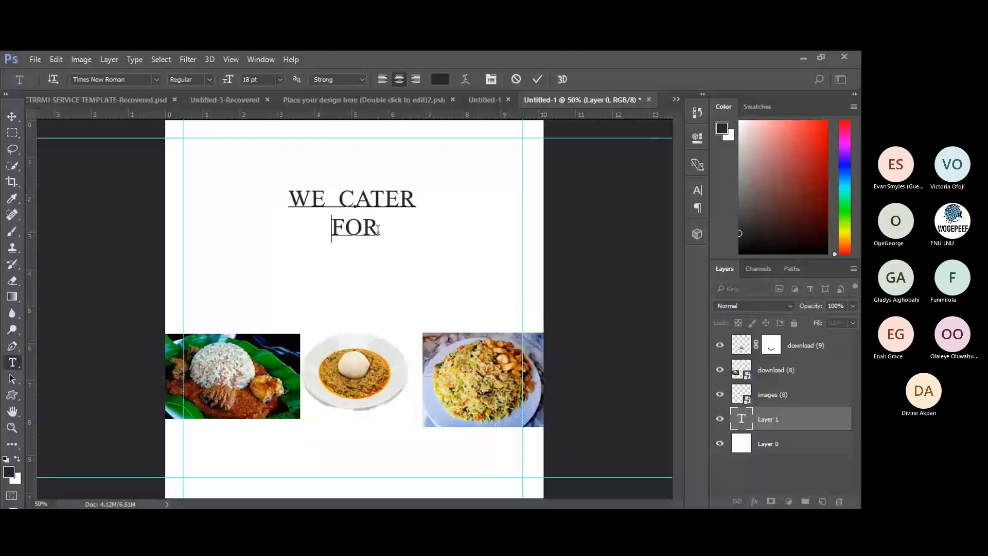
{"action": "type", "text": "LUNCH"}
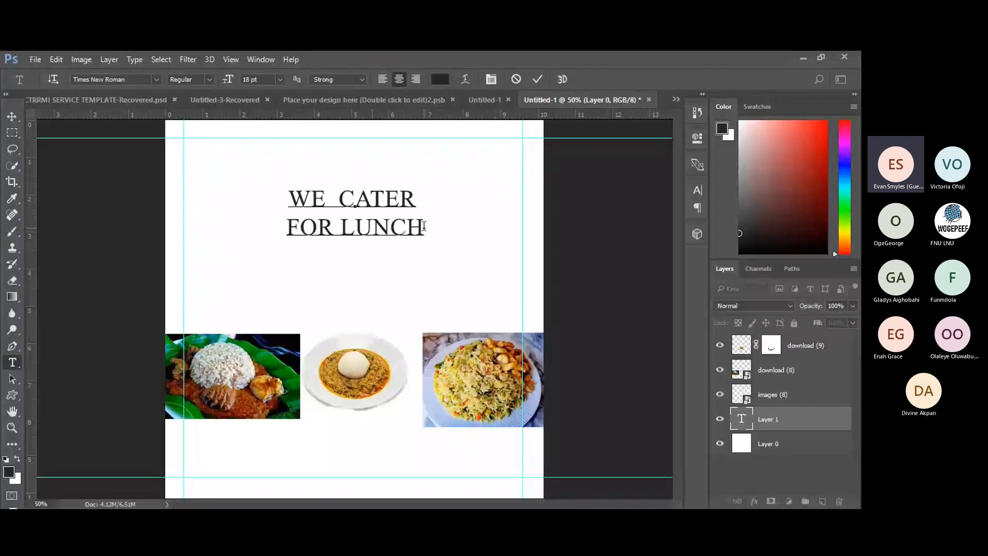
{"action": "left_click_drag", "start_coordinate": [424, 227], "coordinate": [265, 220]}
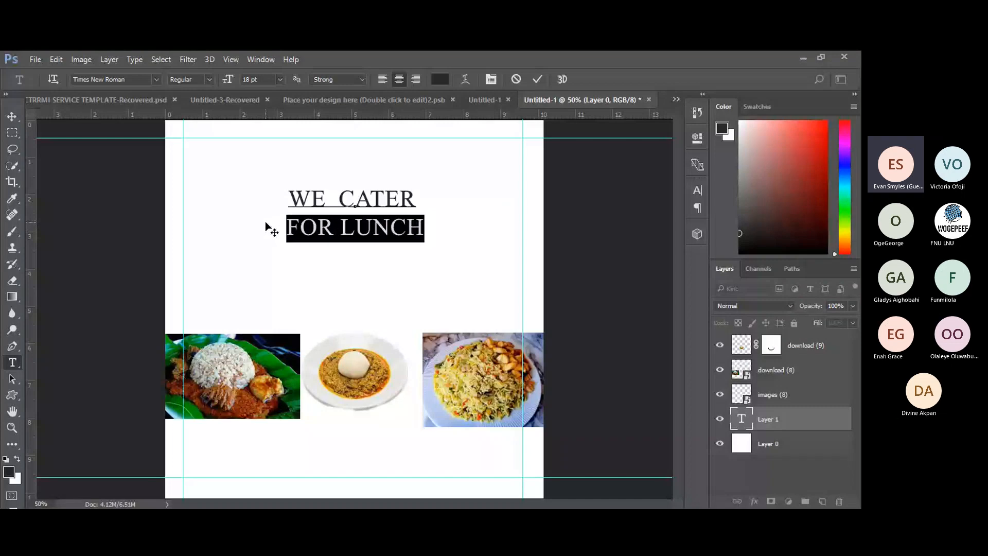
{"action": "left_click_drag", "start_coordinate": [265, 222], "coordinate": [433, 236]}
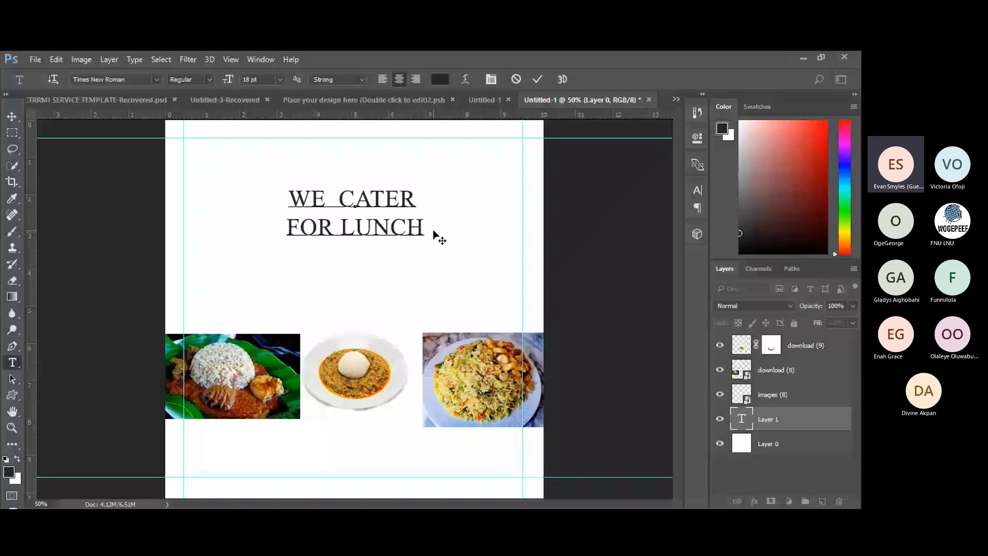
{"action": "key", "text": "shift+Left"}
{"action": "key", "text": "shift+Left"}
{"action": "key", "text": "shift+Left"}
{"action": "key", "text": "shift+Left"}
{"action": "key", "text": "shift+Left"}
{"action": "key", "text": "shift+Left"}
{"action": "key", "text": "shift+Left"}
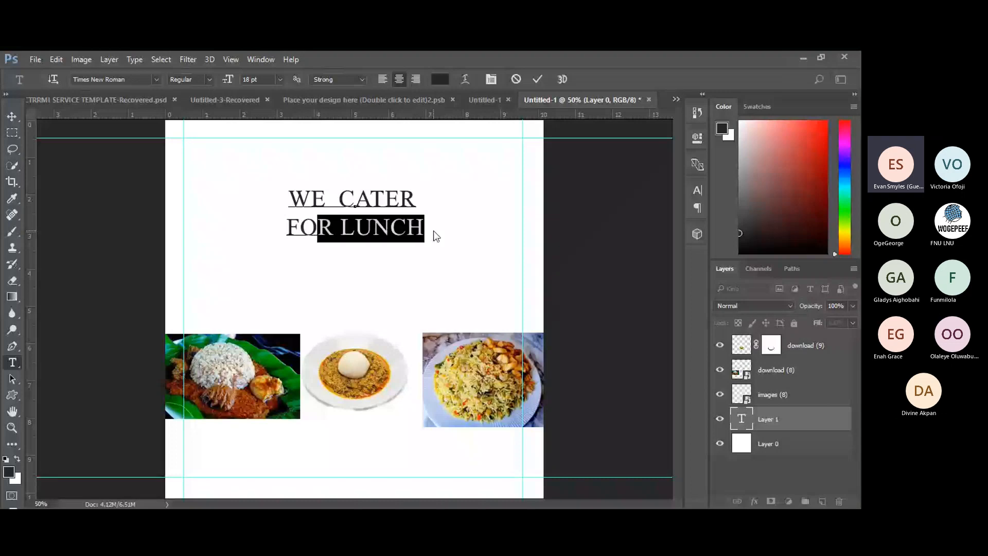
{"action": "key", "text": "shift+Left"}
{"action": "key", "text": "shift+Left"}
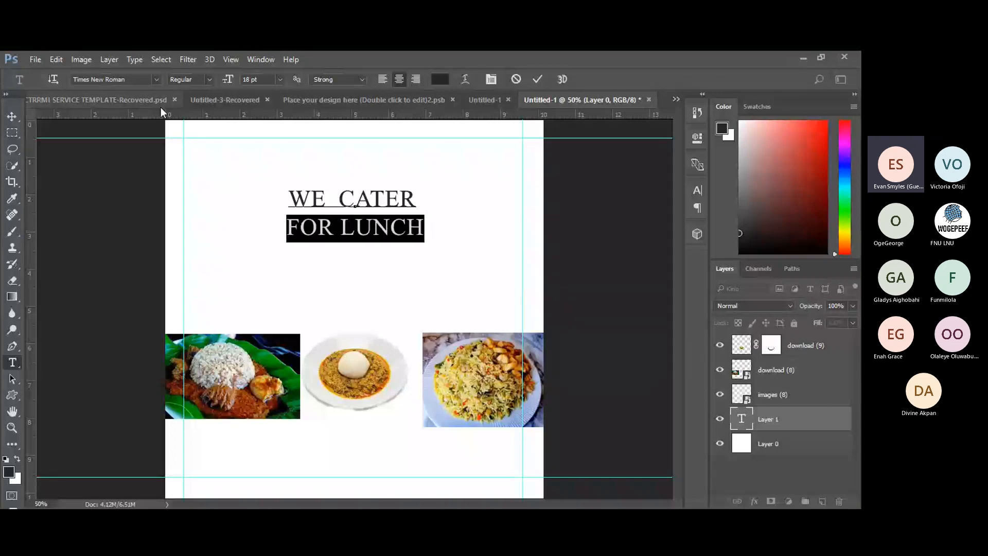
Set the 'FOR LUNCH' line in Algerian and commit the two-line heading.
{"action": "left_click", "coordinate": [156, 79]}
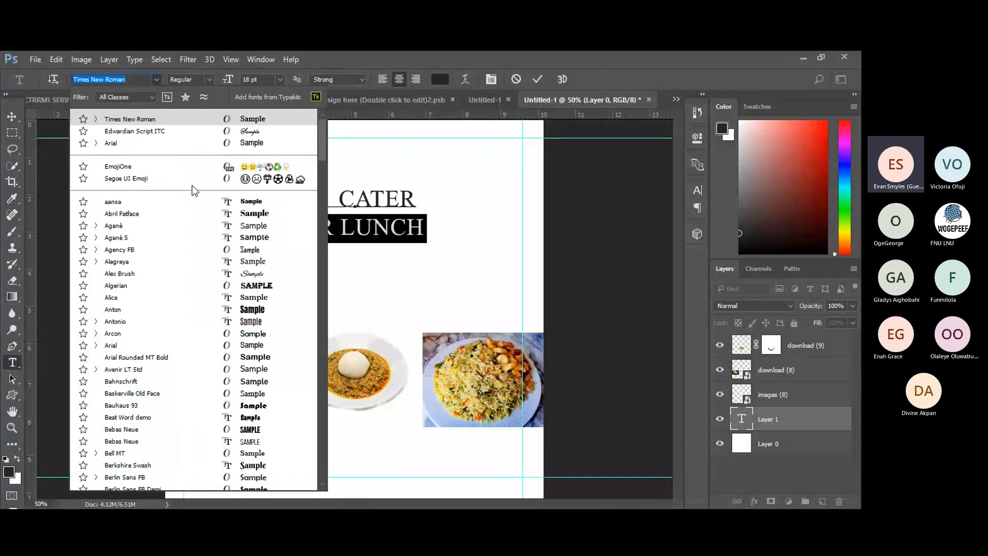
{"action": "key", "text": "Down"}
{"action": "key", "text": "Down"}
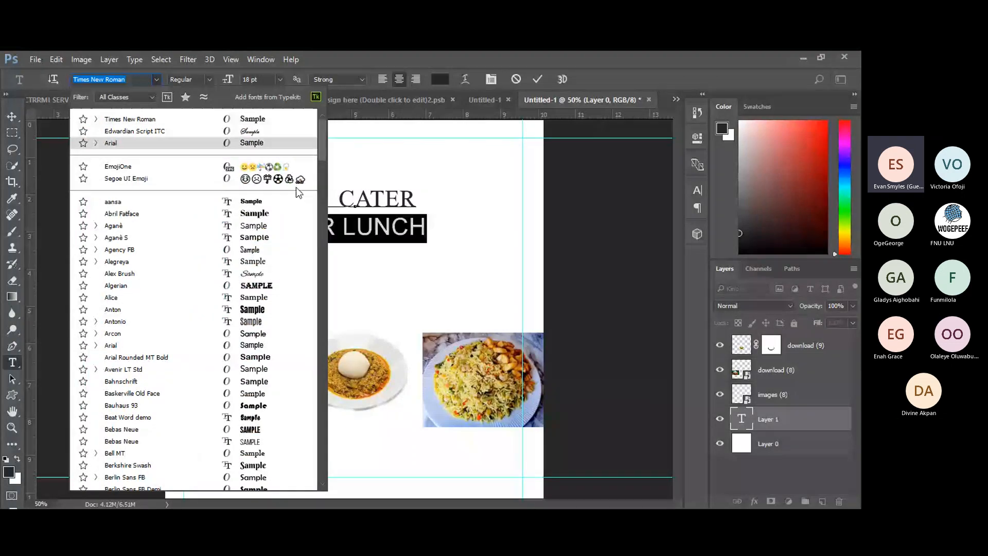
{"action": "left_click", "coordinate": [239, 287]}
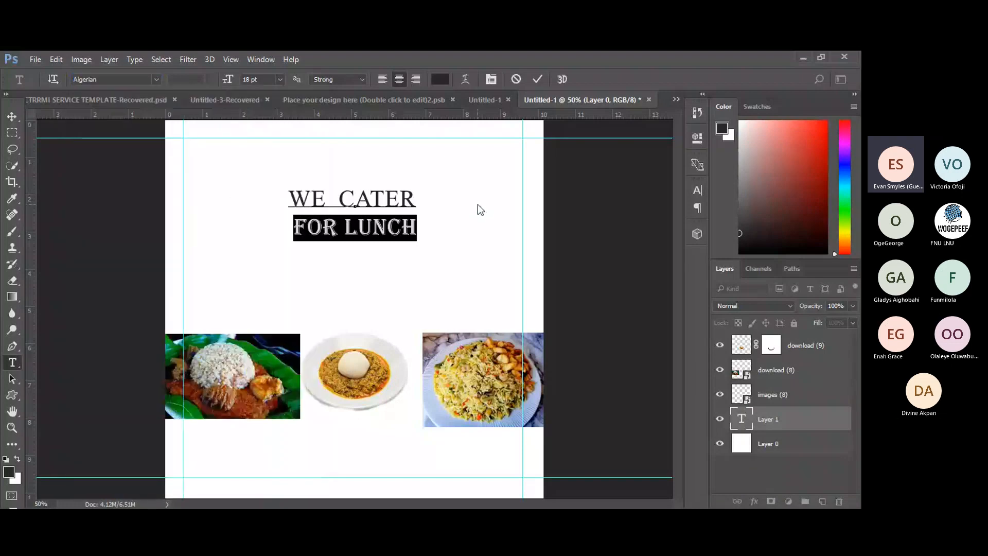
{"action": "left_click", "coordinate": [477, 205]}
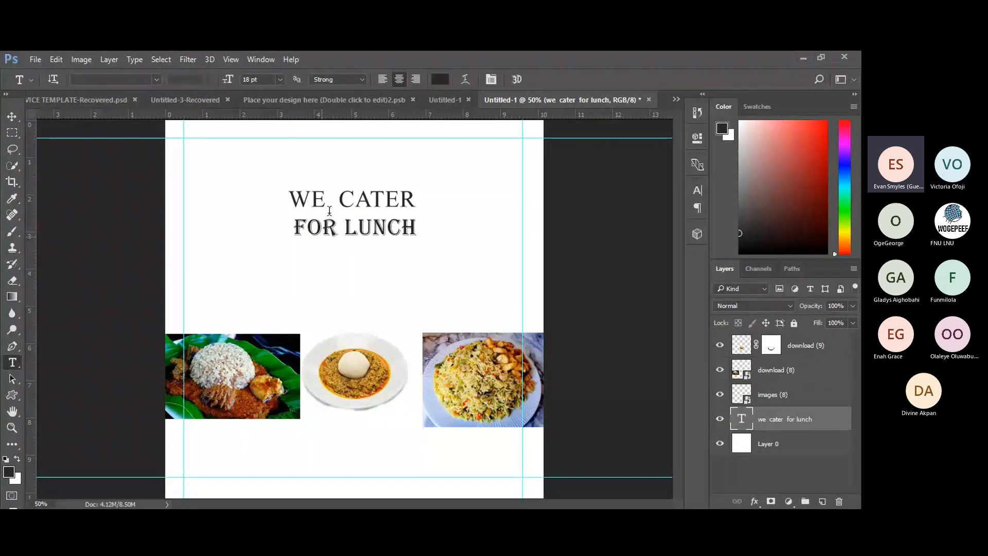
Select the right and left food photos with the Move tool, then reopen the heading text for editing.
{"action": "left_click", "coordinate": [11, 119]}
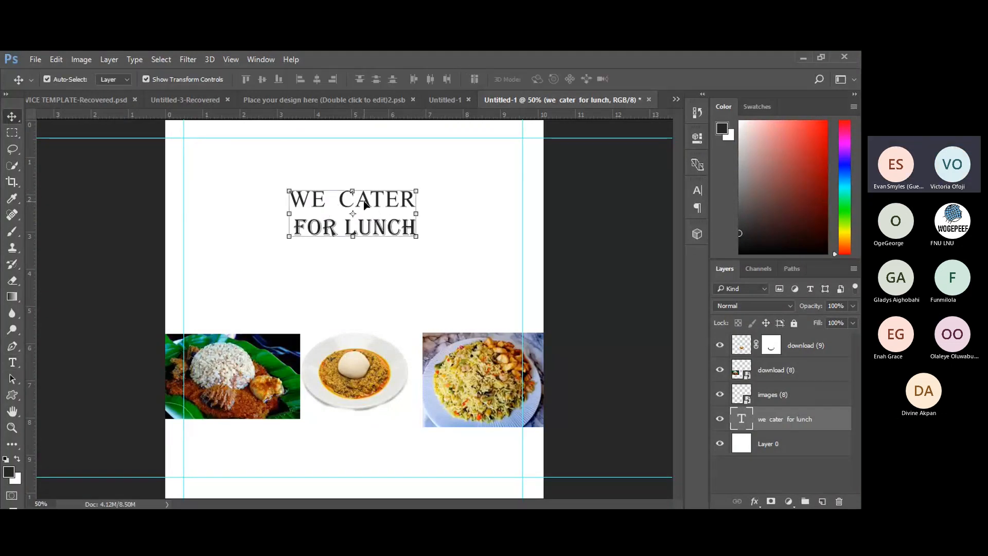
{"action": "left_click", "coordinate": [461, 382]}
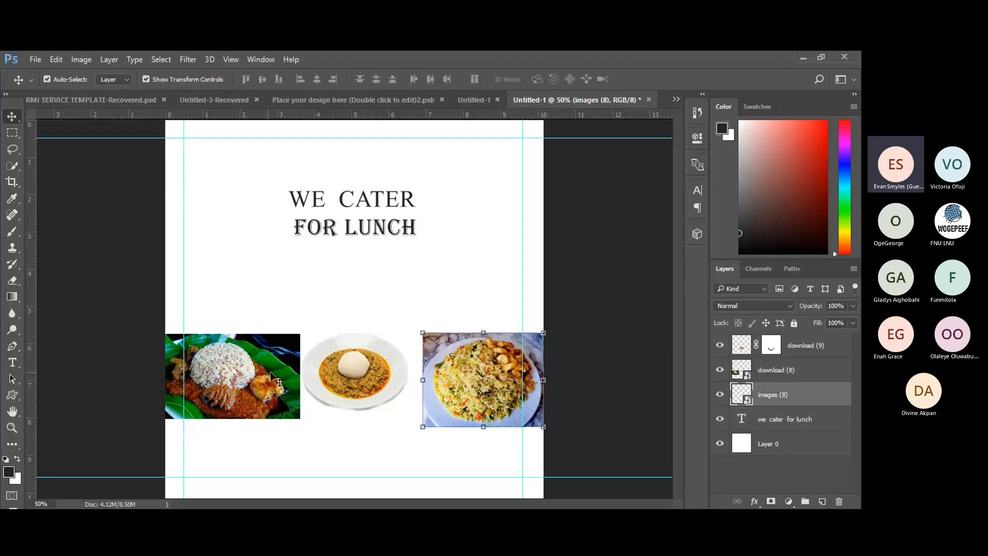
{"action": "left_click", "coordinate": [273, 378]}
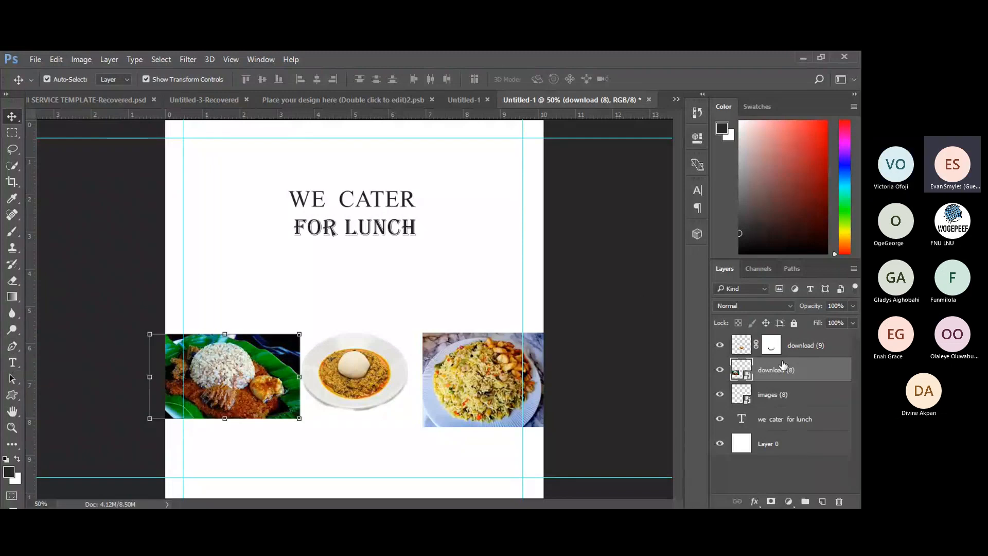
{"action": "double_click", "coordinate": [742, 418]}
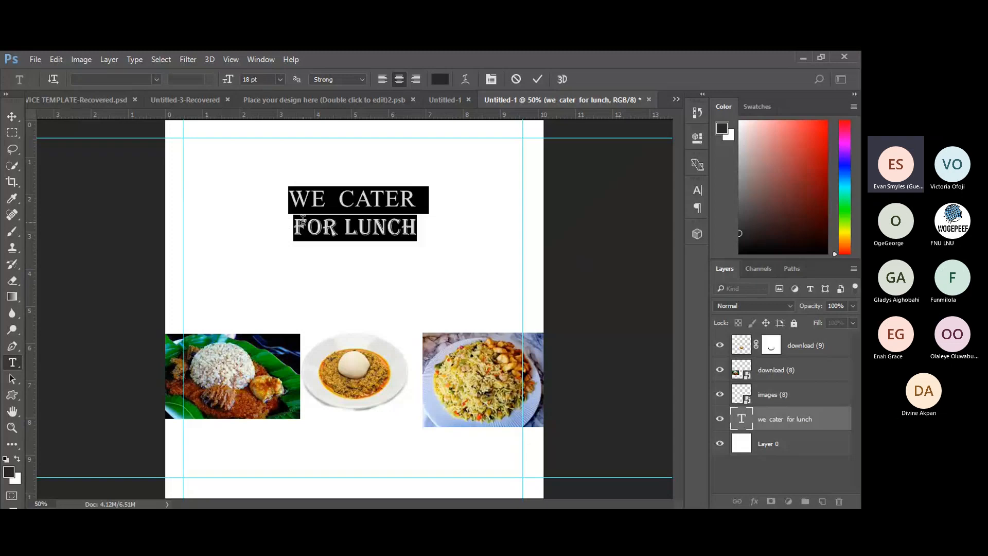
Open the Color Picker for the heading text, currently dark grey #282828.
{"action": "left_click", "coordinate": [441, 78]}
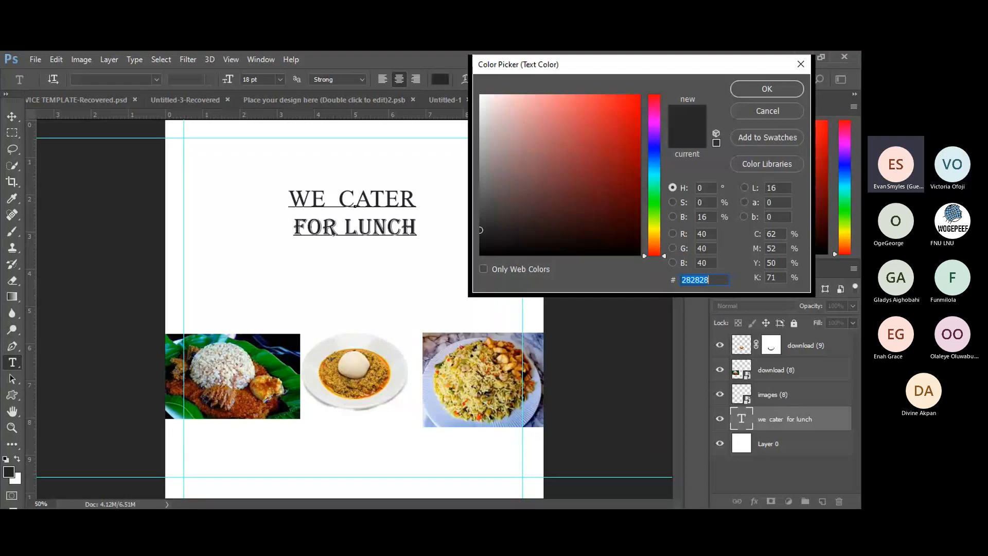
Switch away from Photoshop and back, returning focus to the heading's text Color Picker.
{"action": "key", "text": "alt+Tab"}
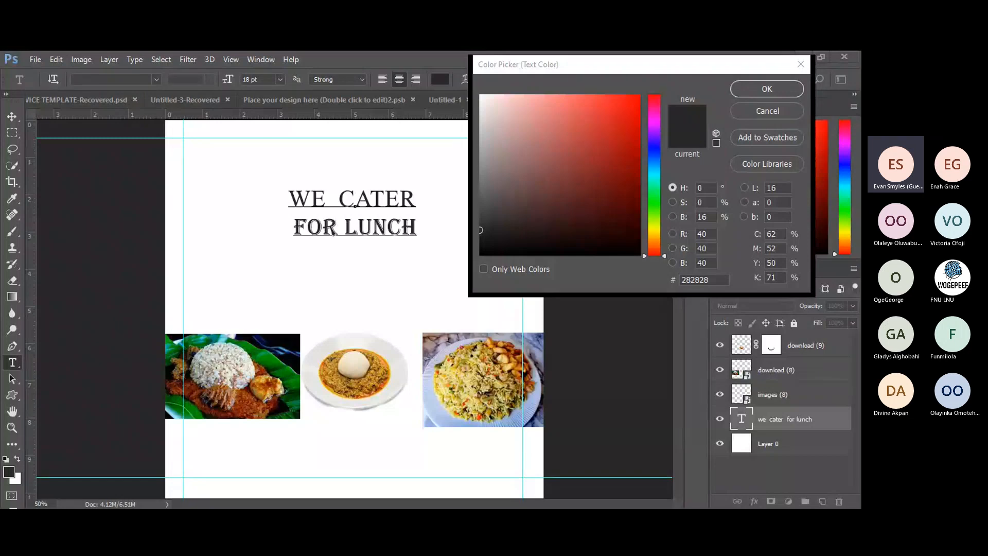
{"action": "left_click", "coordinate": [782, 63]}
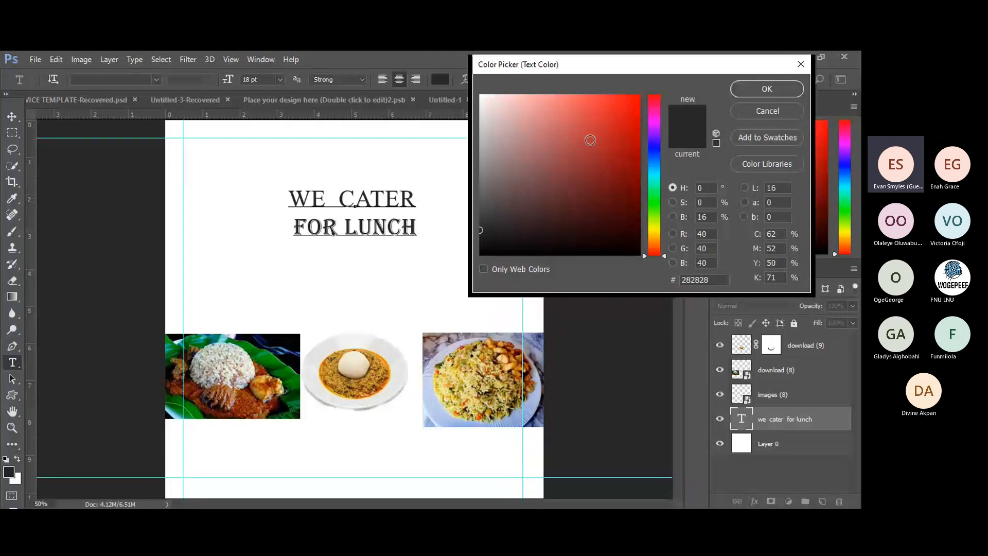
Pick a red in the colour field, fine-tune it to #d82020, and confirm.
{"action": "left_click", "coordinate": [576, 116]}
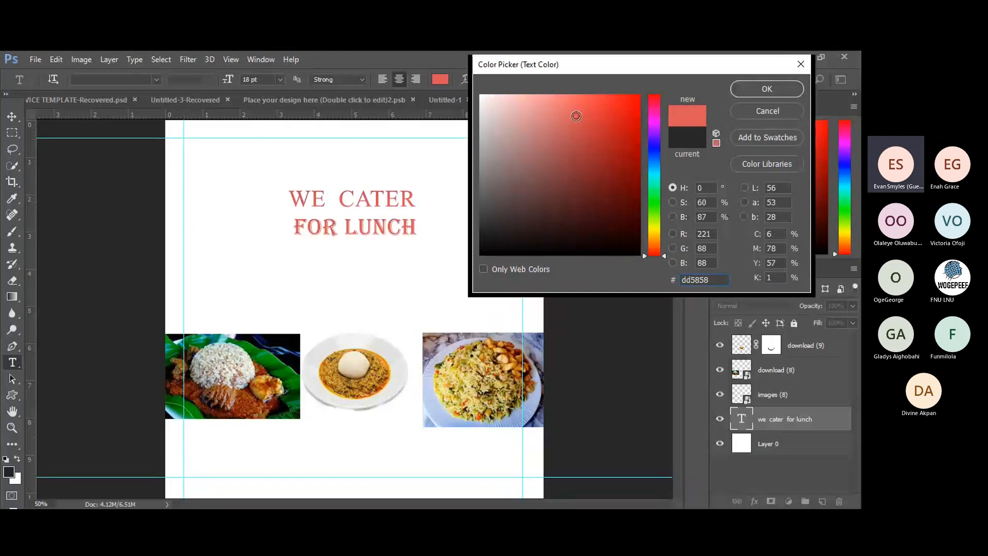
{"action": "left_click", "coordinate": [625, 118]}
{"action": "left_click", "coordinate": [624, 131]}
{"action": "left_click", "coordinate": [619, 119]}
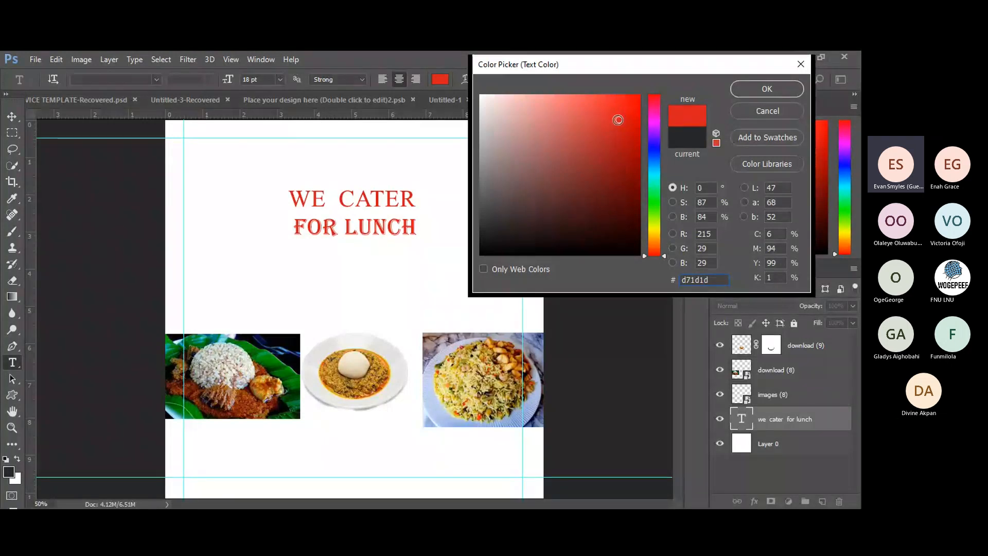
{"action": "left_click", "coordinate": [618, 123]}
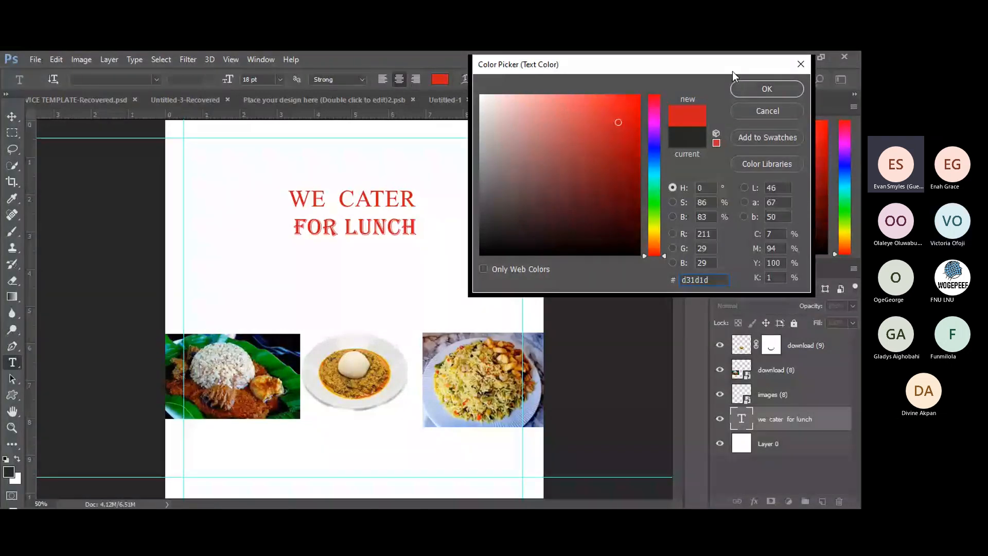
{"action": "left_click", "coordinate": [621, 122]}
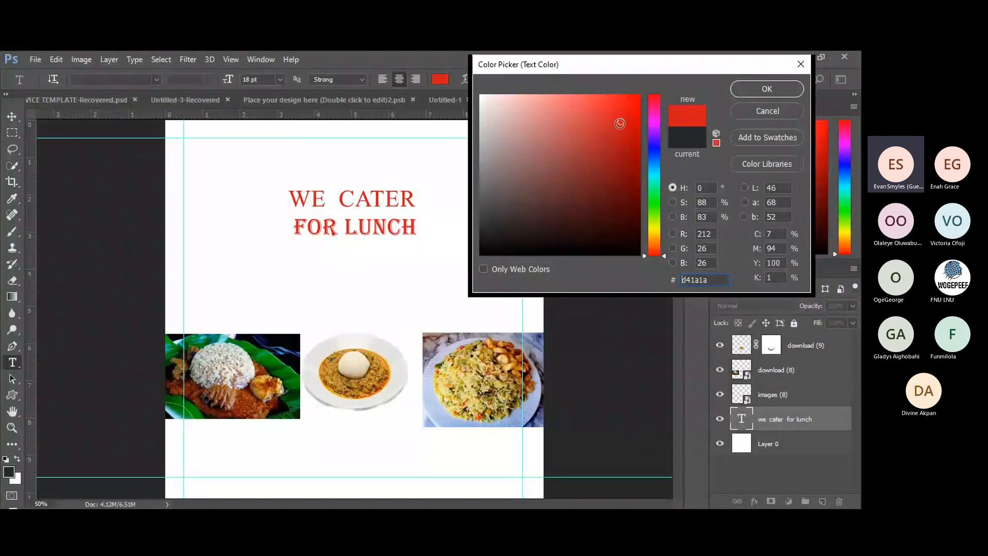
{"action": "left_click", "coordinate": [618, 122]}
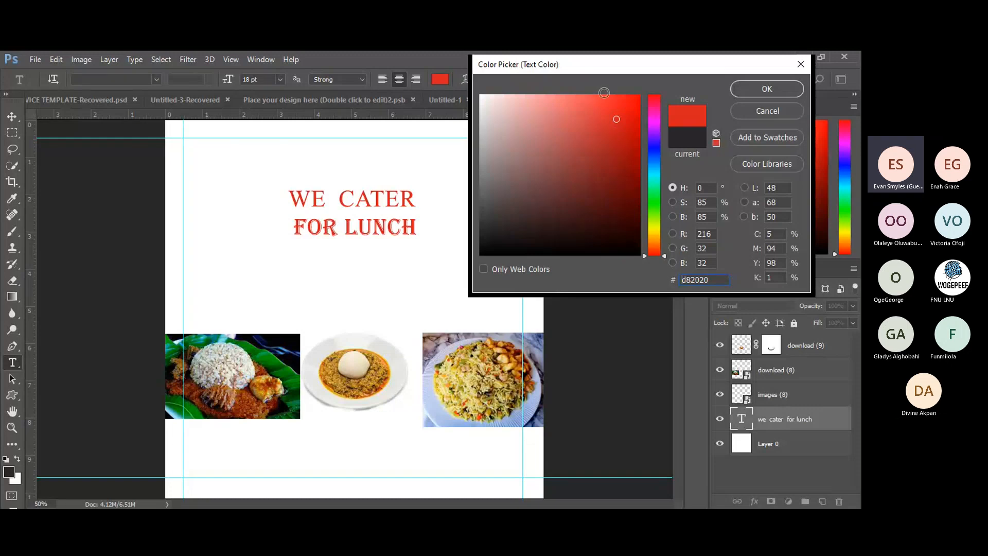
{"action": "left_click", "coordinate": [755, 89]}
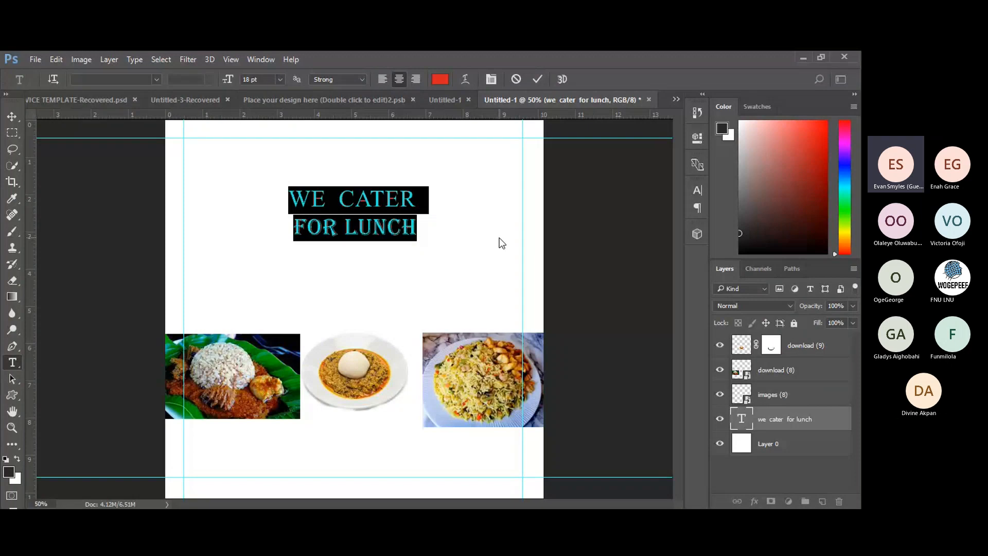
Select the WE CATER line and change its text colour to dark green #076107.
{"action": "left_click", "coordinate": [292, 202]}
{"action": "left_click_drag", "start_coordinate": [286, 197], "coordinate": [432, 202]}
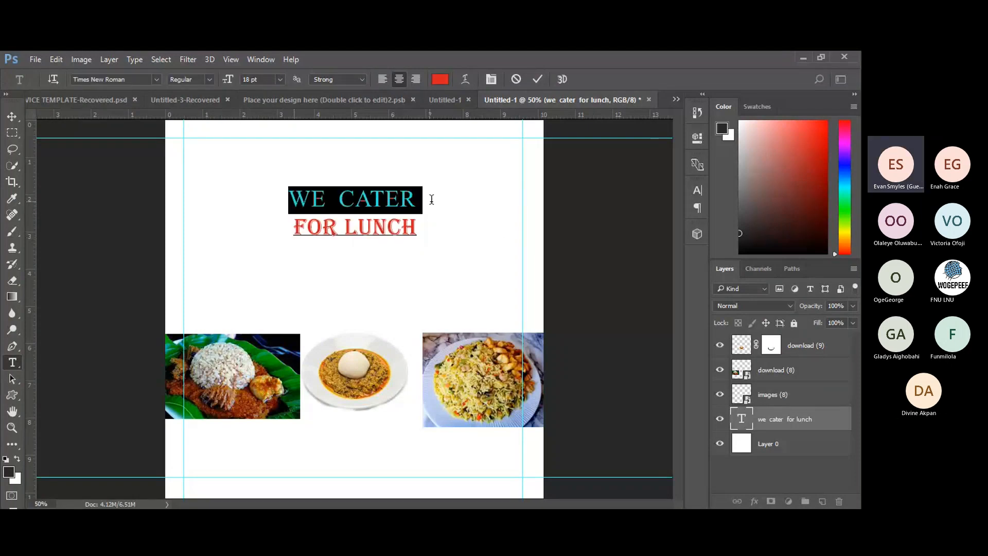
{"action": "left_click", "coordinate": [440, 81]}
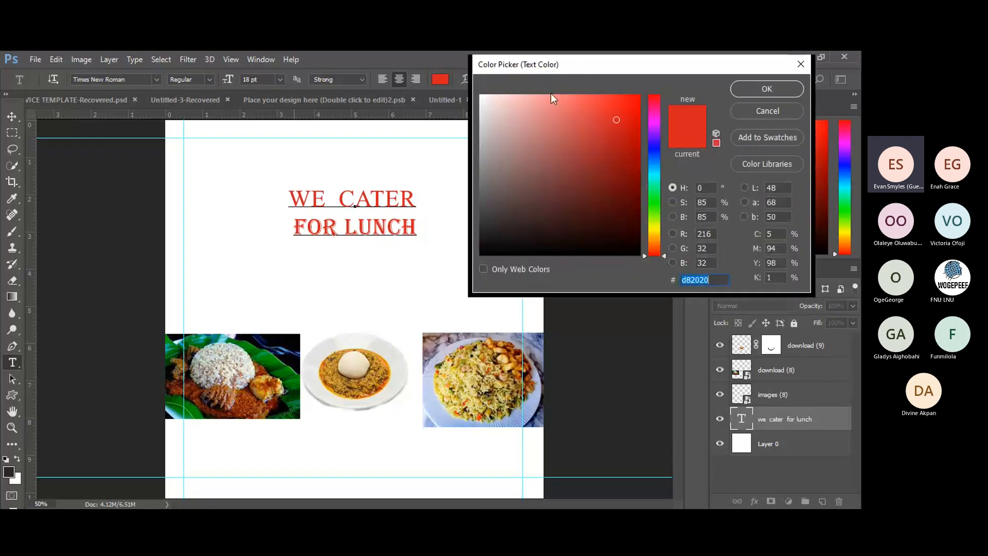
{"action": "left_click", "coordinate": [658, 209]}
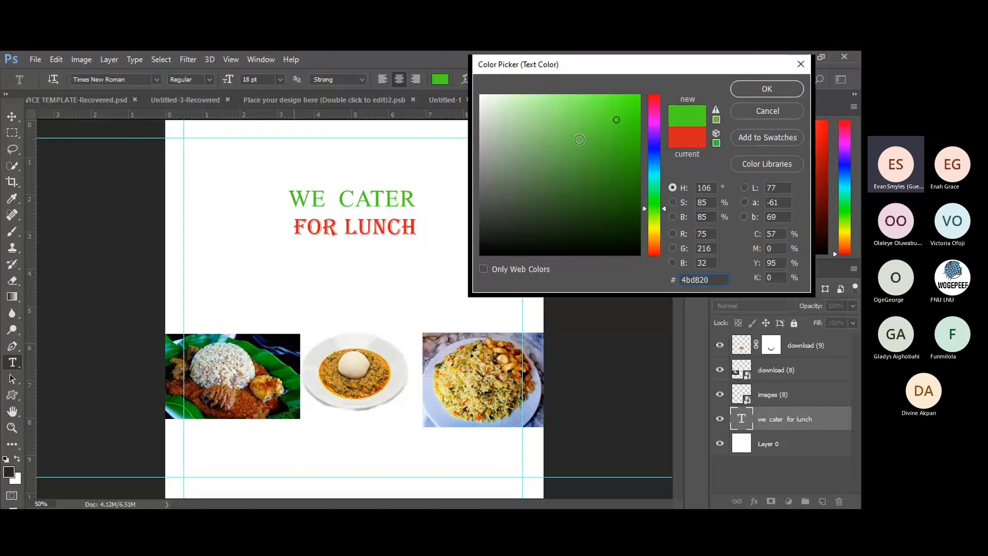
{"action": "left_click", "coordinate": [580, 139]}
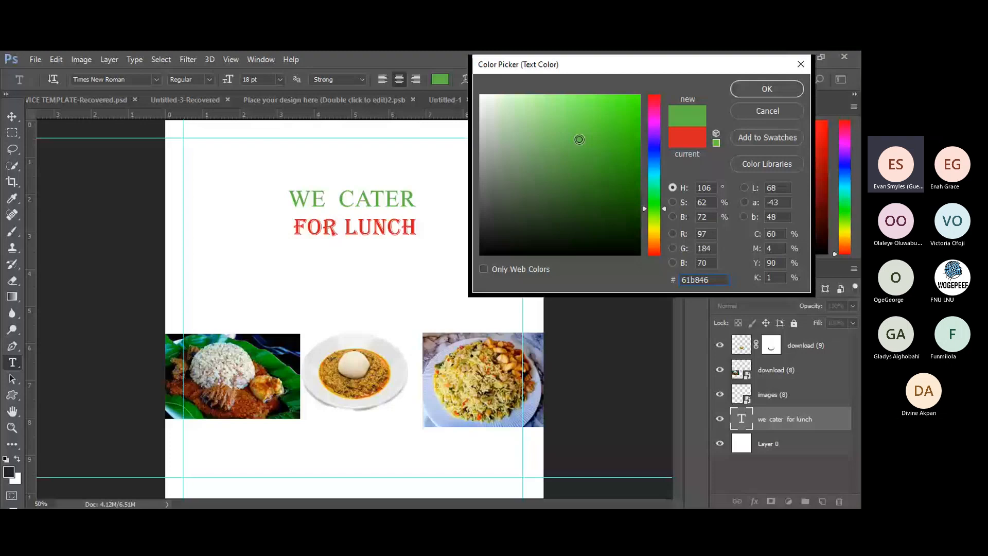
{"action": "left_click", "coordinate": [656, 202]}
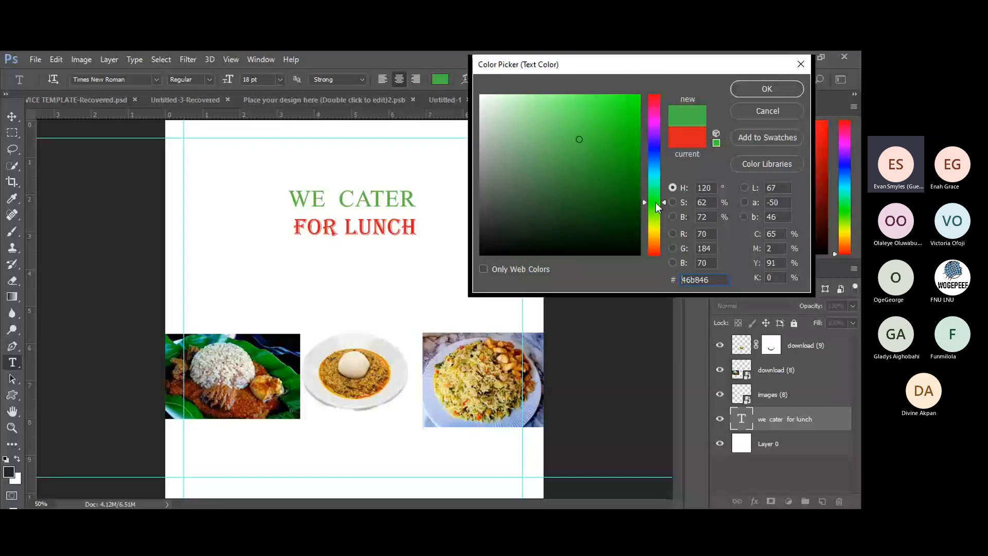
{"action": "left_click", "coordinate": [632, 182]}
{"action": "left_click_drag", "start_coordinate": [632, 181], "coordinate": [630, 194]}
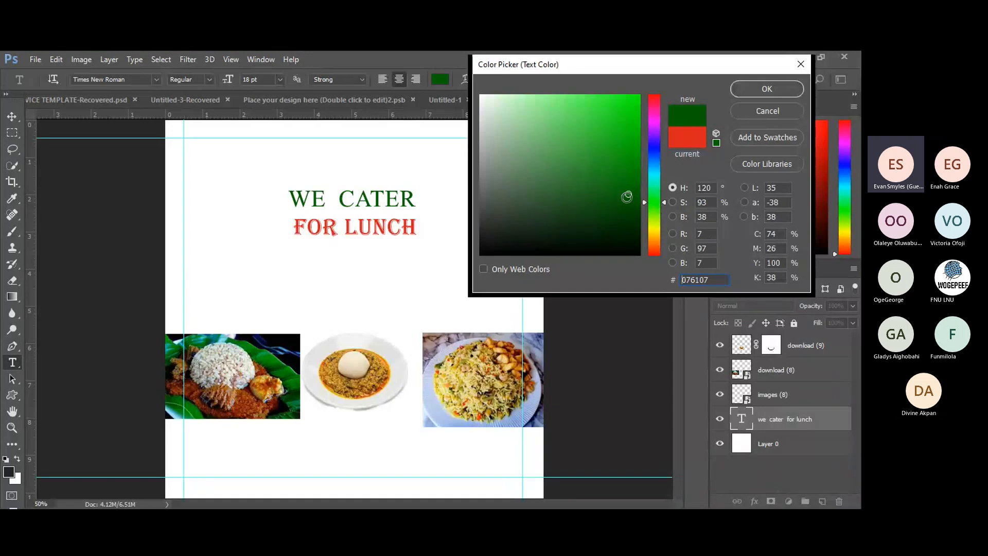
Nudge the colour-field marker so the WE CATER green becomes #086108.
{"action": "left_click_drag", "start_coordinate": [629, 195], "coordinate": [626, 195]}
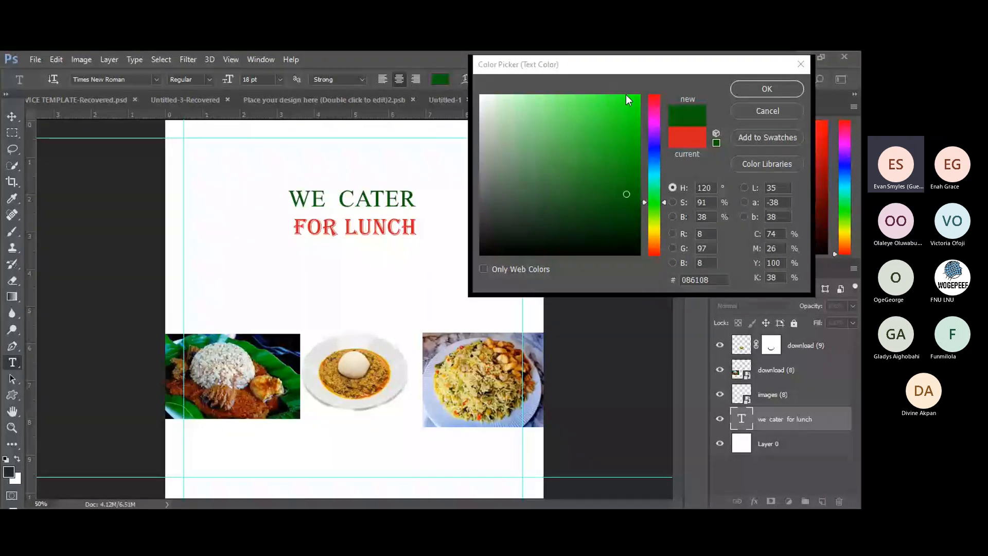
{"action": "left_click", "coordinate": [628, 179]}
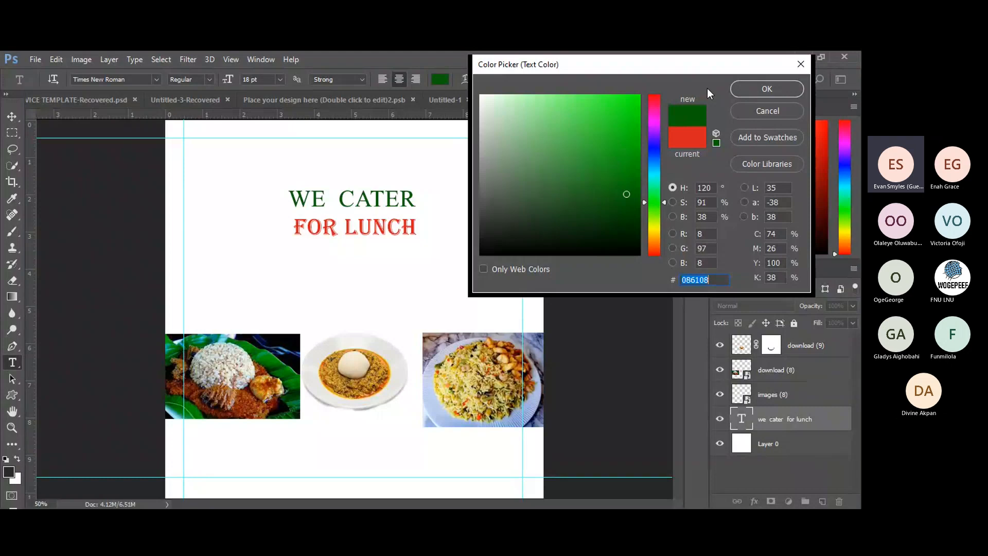
{"action": "left_click_drag", "start_coordinate": [699, 64], "coordinate": [718, 51]}
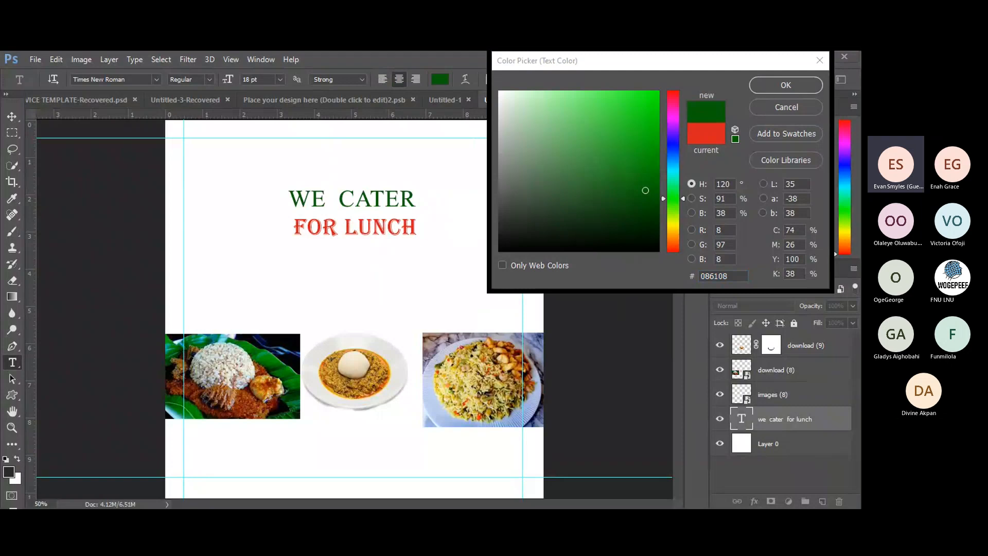
{"action": "left_click", "coordinate": [587, 193]}
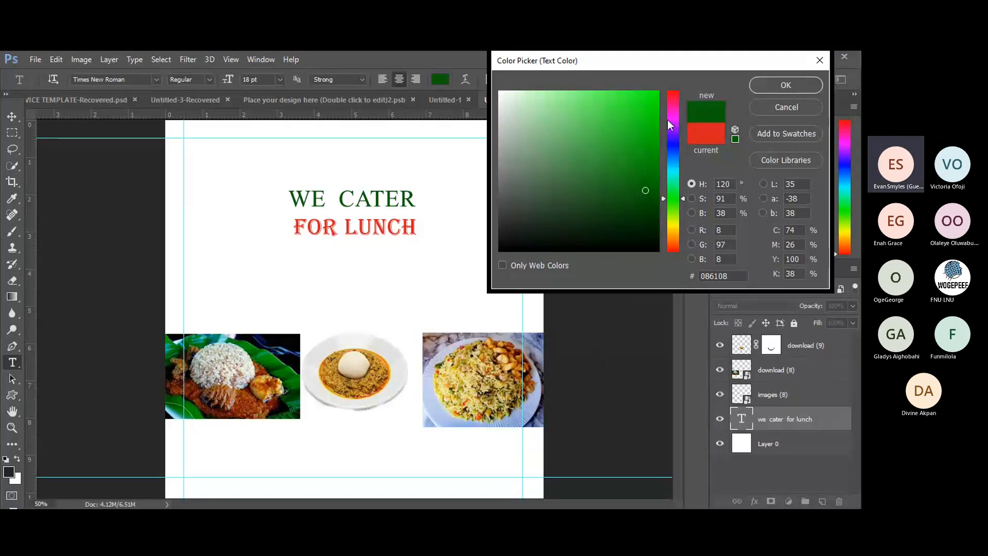
Accept the dark green colour and commit the heading text edit.
{"action": "left_click", "coordinate": [786, 88]}
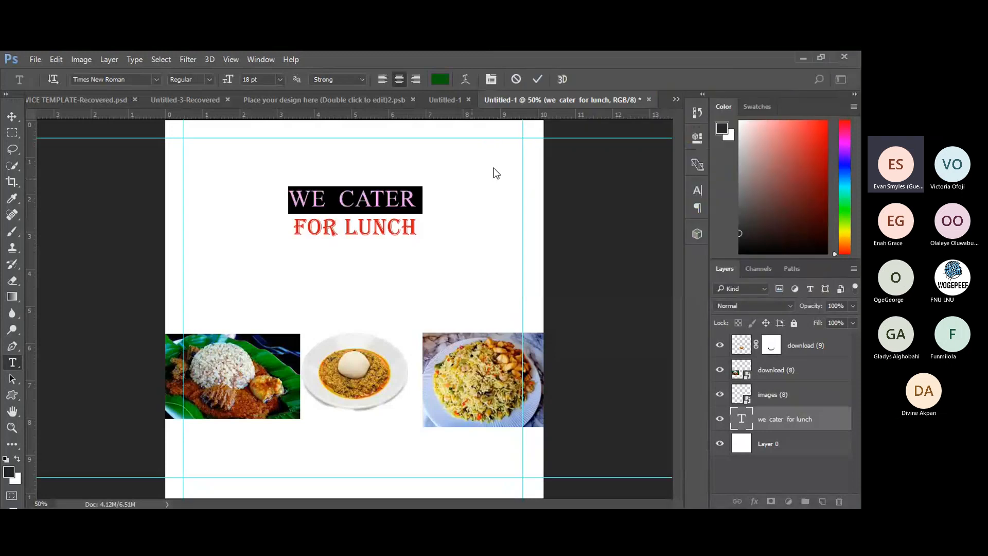
{"action": "left_click", "coordinate": [536, 79]}
{"action": "key", "text": "v"}
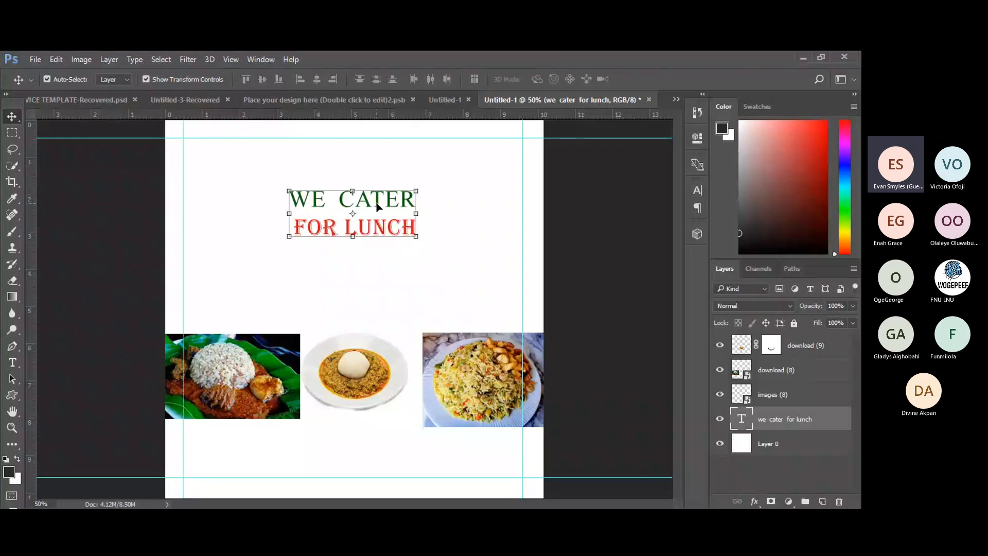
Move the WE CATER FOR LUNCH heading slightly down and select the Horizontal Type tool.
{"action": "left_click_drag", "start_coordinate": [377, 207], "coordinate": [377, 228]}
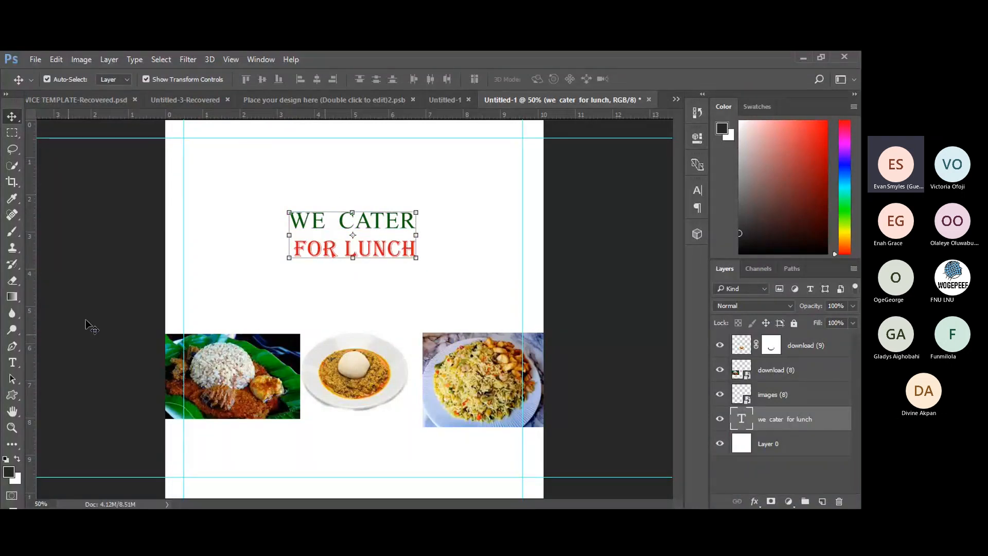
{"action": "left_click", "coordinate": [12, 398]}
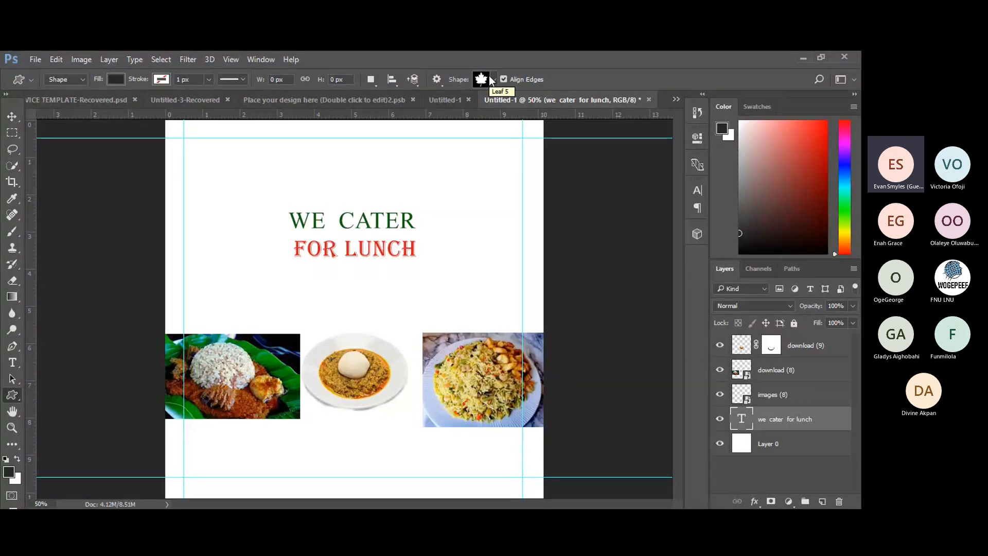
{"action": "left_click", "coordinate": [12, 362]}
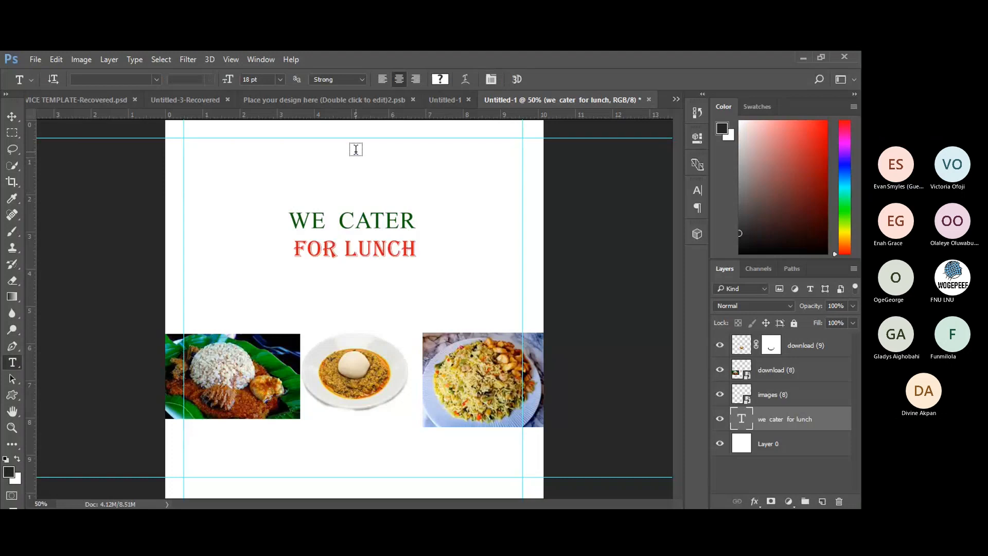
Start a text line near the top centre of the flyer reading OGE KITCHEN.
{"action": "left_click", "coordinate": [356, 150]}
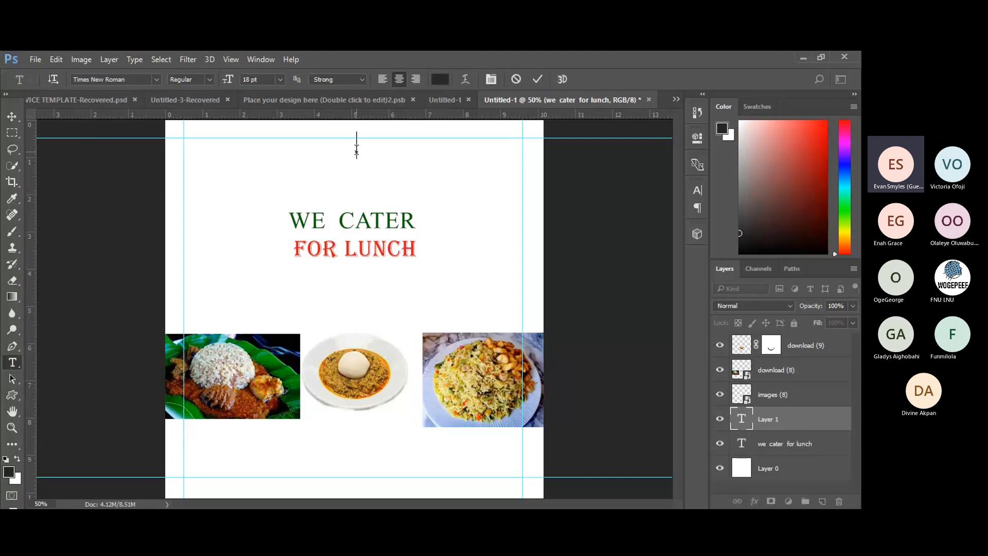
{"action": "type", "text": "OGE KI"}
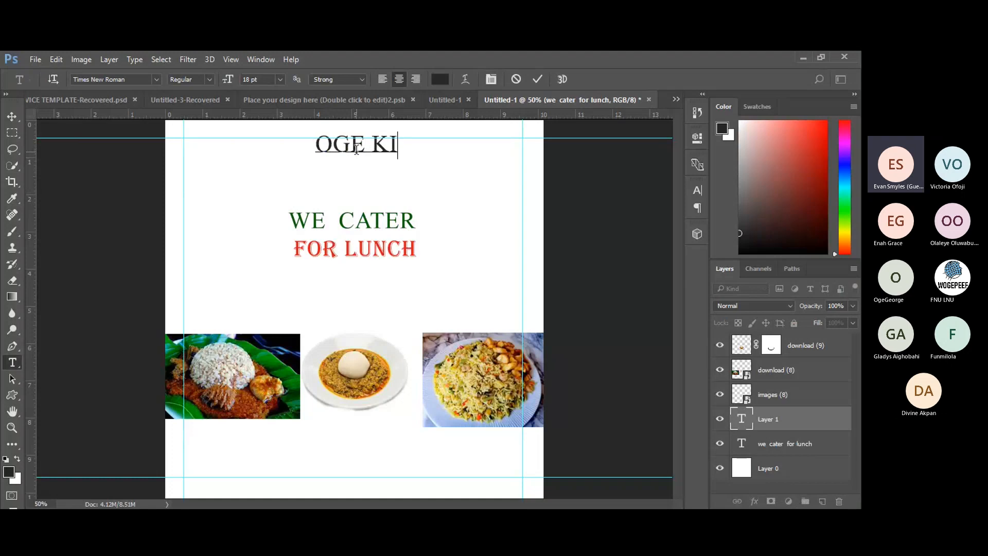
{"action": "type", "text": "TCHEN"}
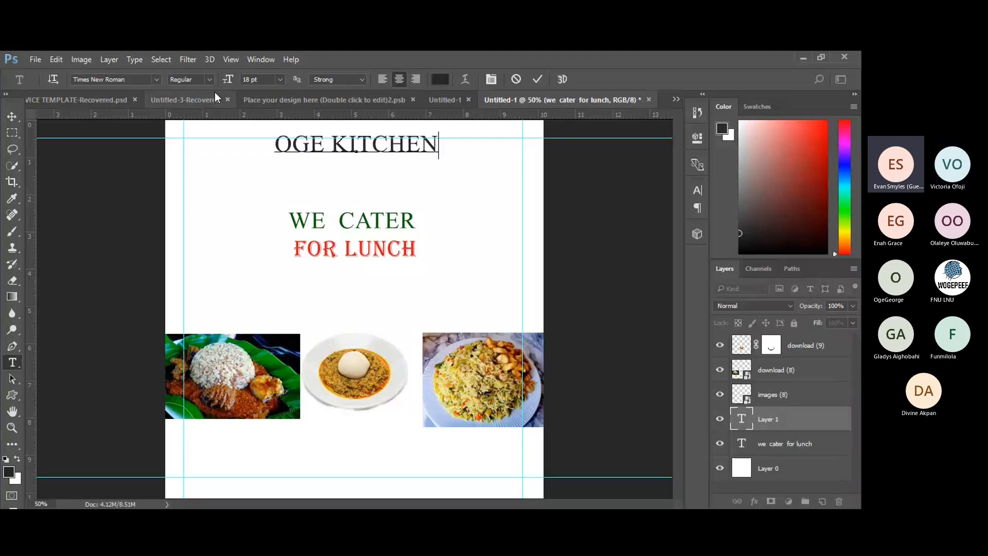
Try the Algerian font from the font list, then put the cursor right after OGE.
{"action": "left_click", "coordinate": [157, 77]}
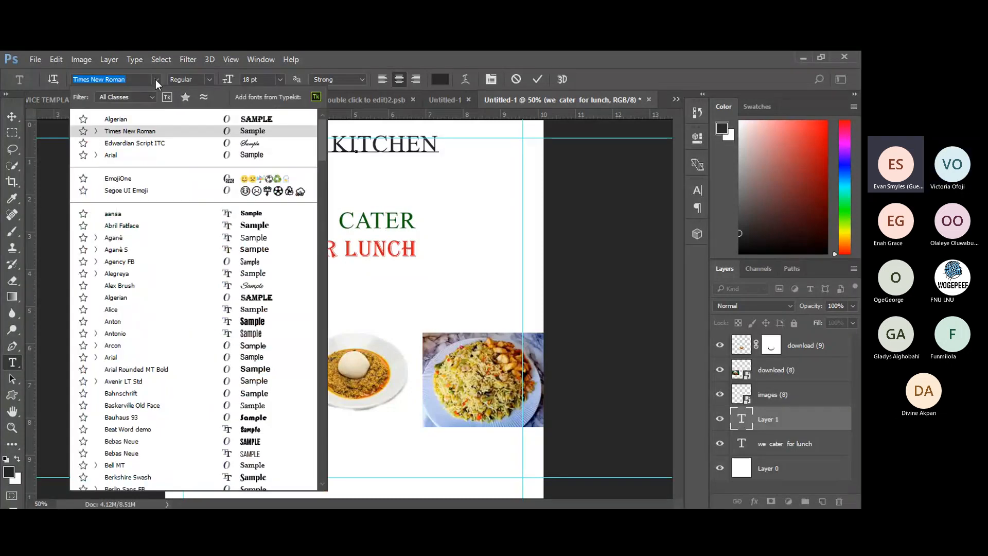
{"action": "left_click", "coordinate": [116, 119]}
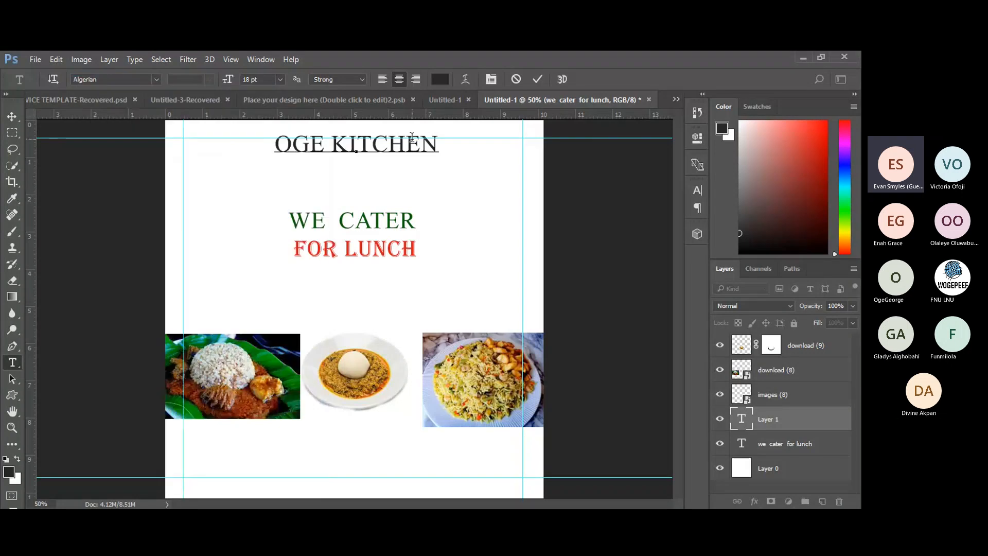
{"action": "left_click", "coordinate": [156, 79]}
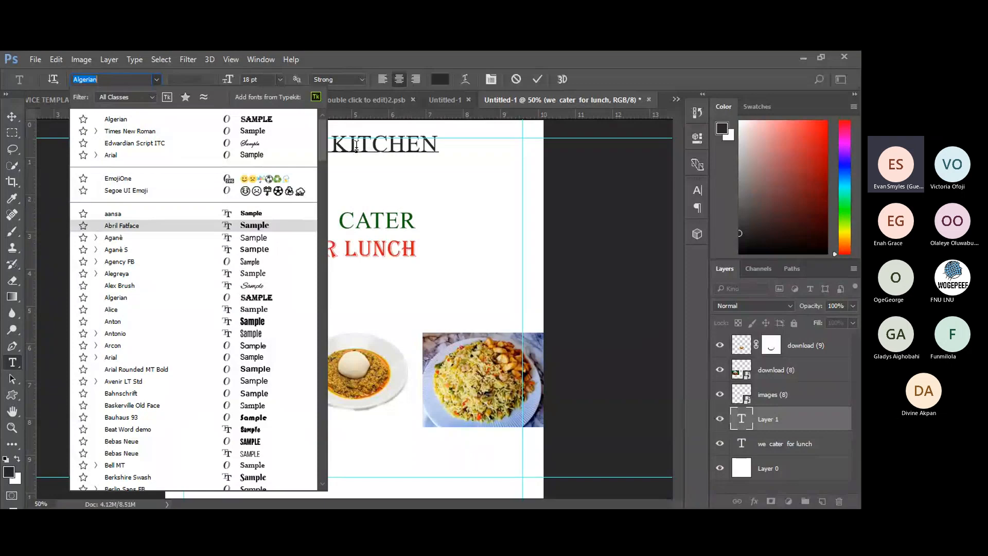
{"action": "key", "text": "Return"}
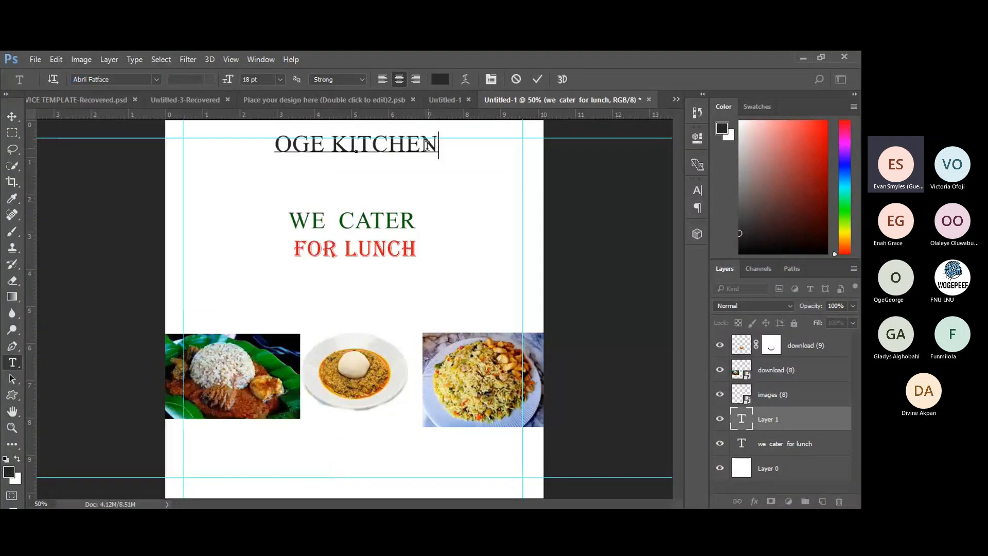
{"action": "left_click", "coordinate": [323, 144]}
Insert 'S to read OGE'S KITCHEN, set the whole title in Algerian, and commit.
{"action": "type", "text": "'S"}
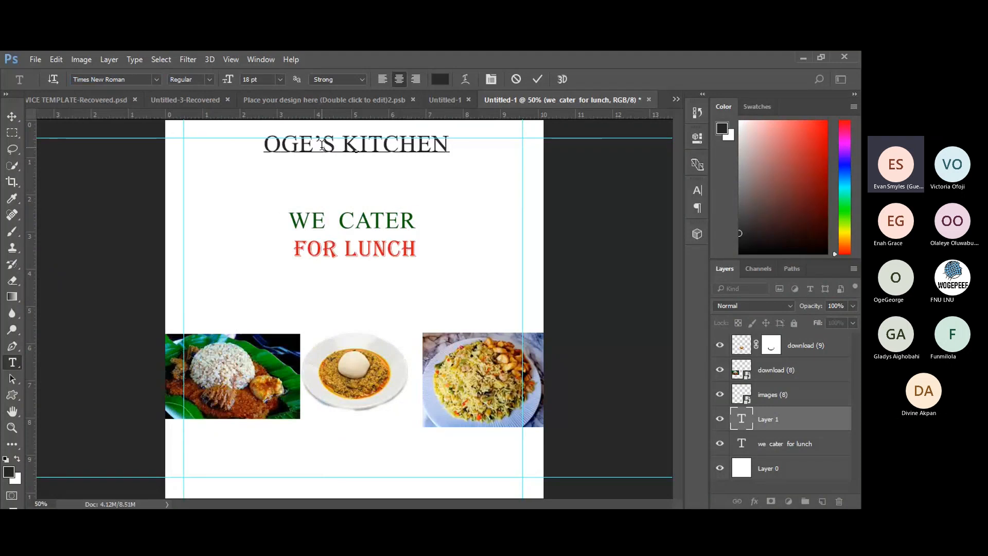
{"action": "left_click", "coordinate": [446, 146]}
{"action": "left_click_drag", "start_coordinate": [446, 146], "coordinate": [263, 148]}
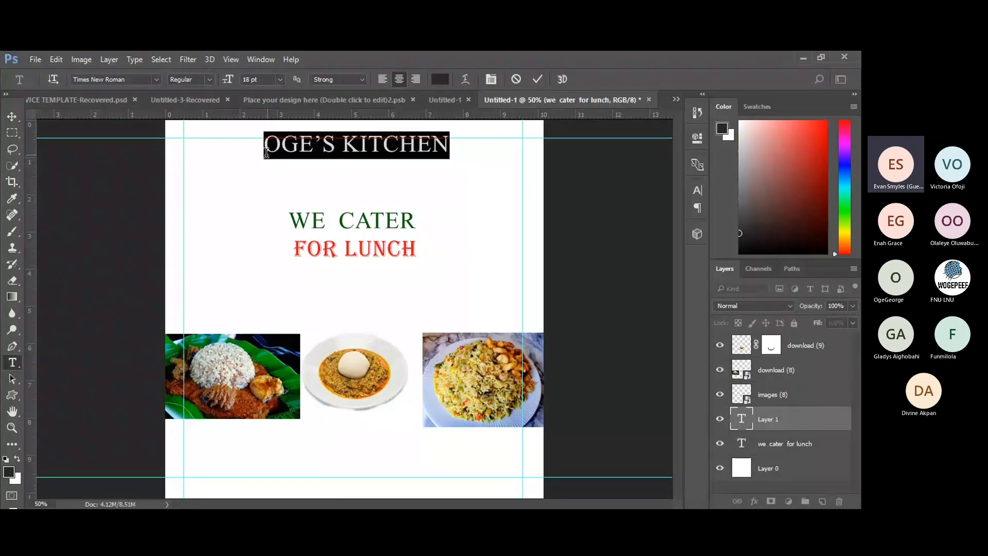
{"action": "left_click", "coordinate": [156, 79]}
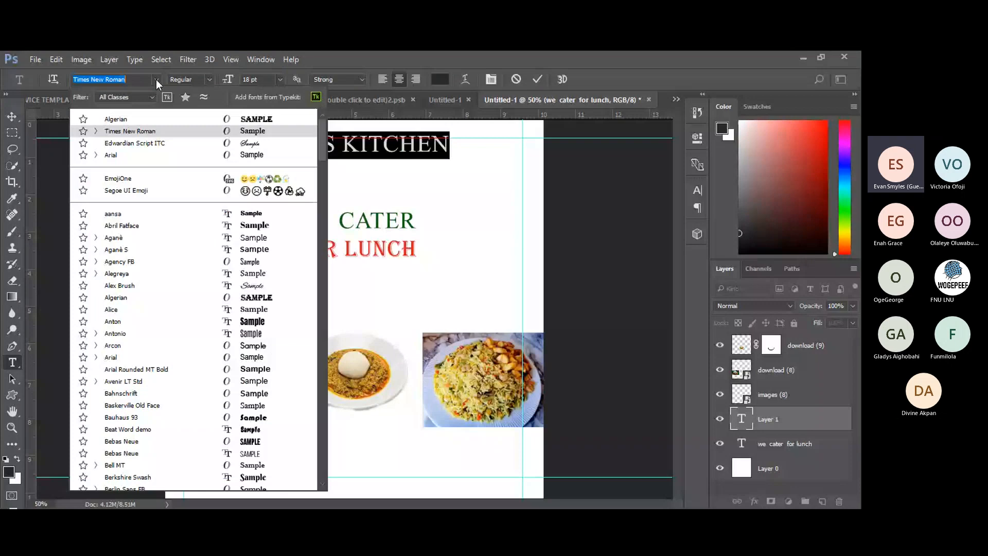
{"action": "left_click", "coordinate": [144, 124]}
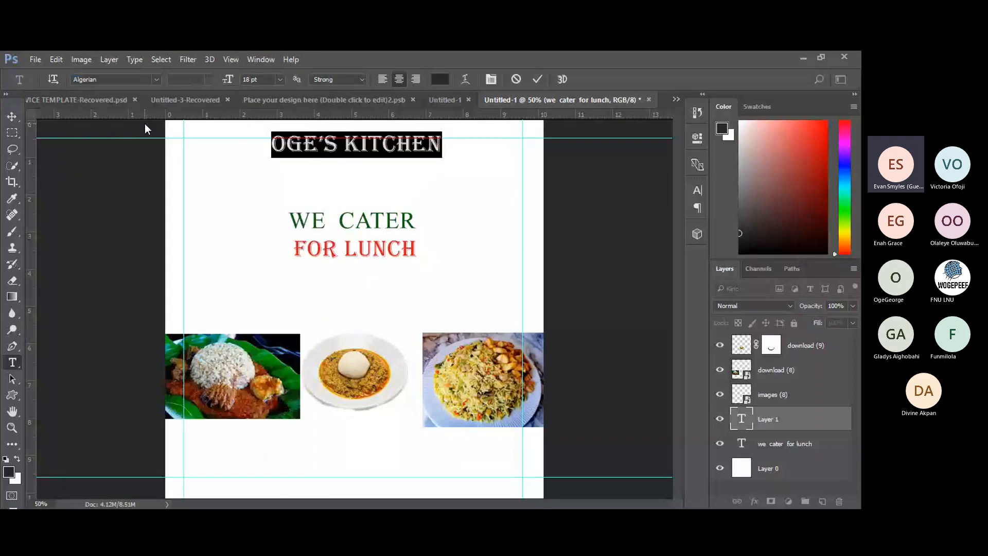
{"action": "left_click", "coordinate": [537, 80]}
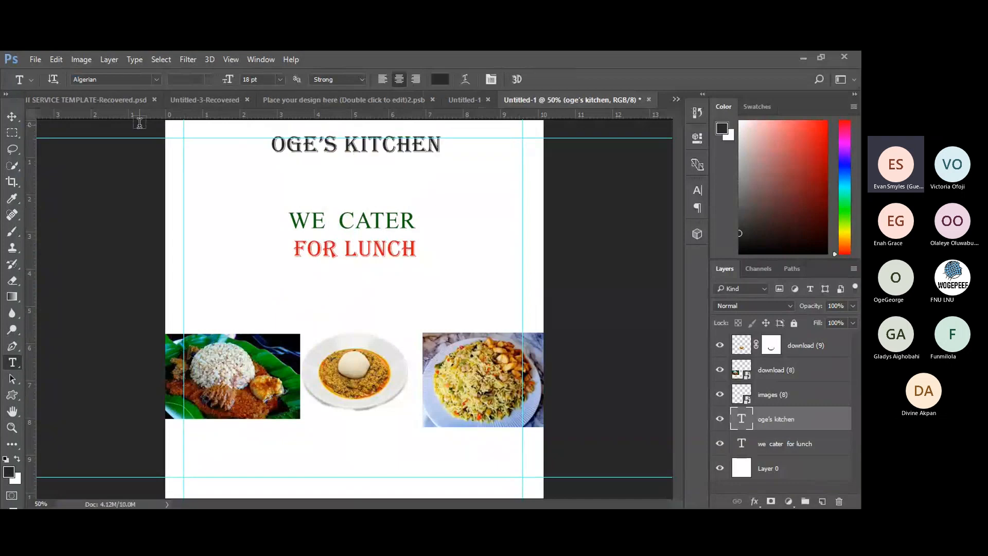
Move the OGE'S KITCHEN title a few pixels lower, then click the white background.
{"action": "left_click", "coordinate": [12, 118]}
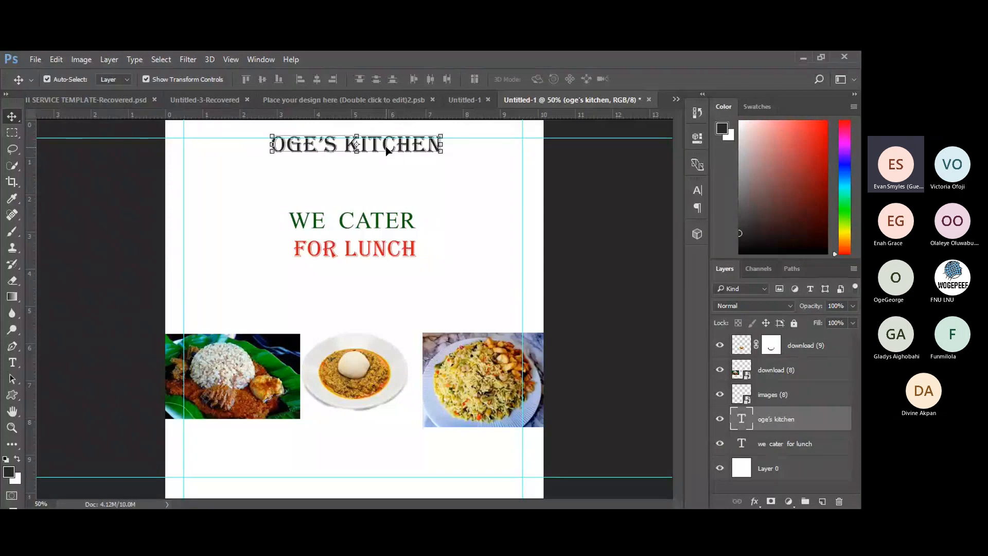
{"action": "mouse_move", "coordinate": [387, 150]}
{"action": "left_mouse_down"}
{"action": "mouse_move", "coordinate": [385, 161]}
{"action": "mouse_move", "coordinate": [297, 160]}
{"action": "mouse_move", "coordinate": [507, 163]}
{"action": "mouse_move", "coordinate": [474, 152]}
{"action": "mouse_move", "coordinate": [316, 178]}
{"action": "mouse_move", "coordinate": [305, 157]}
{"action": "mouse_move", "coordinate": [273, 164]}
{"action": "mouse_move", "coordinate": [290, 161]}
{"action": "mouse_move", "coordinate": [264, 145]}
{"action": "mouse_move", "coordinate": [387, 154]}
{"action": "left_mouse_up"}
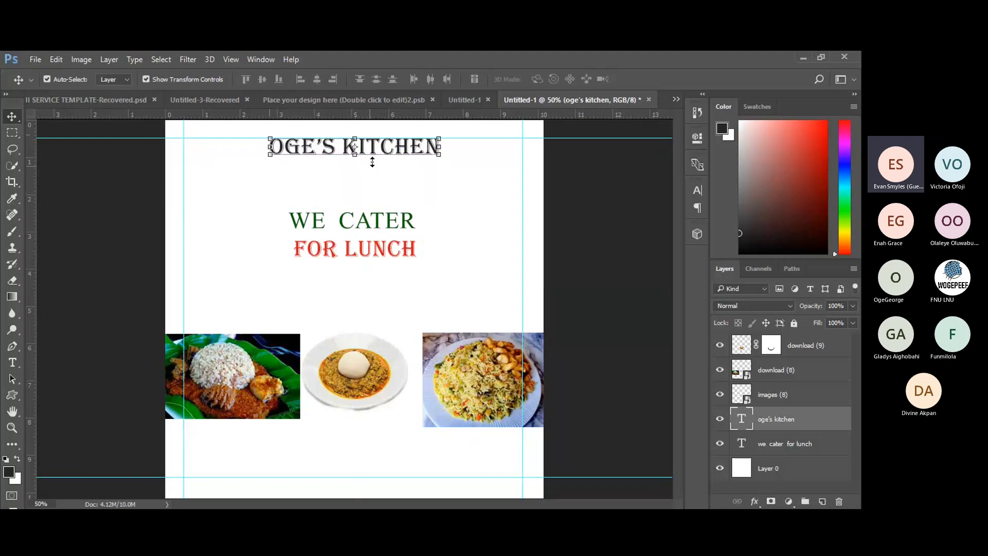
{"action": "left_click", "coordinate": [364, 192]}
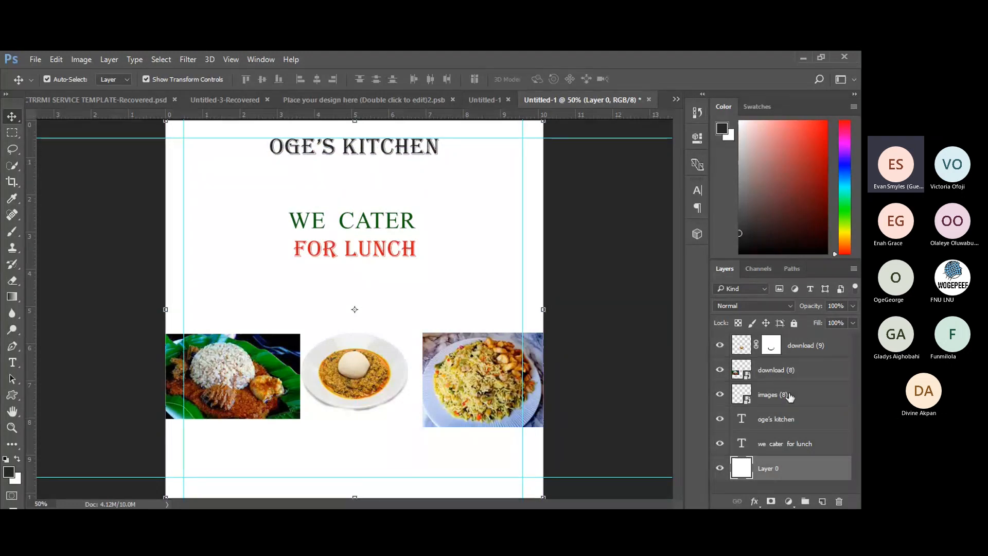
Edit the oge's kitchen layer, select only OGE'S, and bring up its text colour (#282828).
{"action": "double_click", "coordinate": [743, 419]}
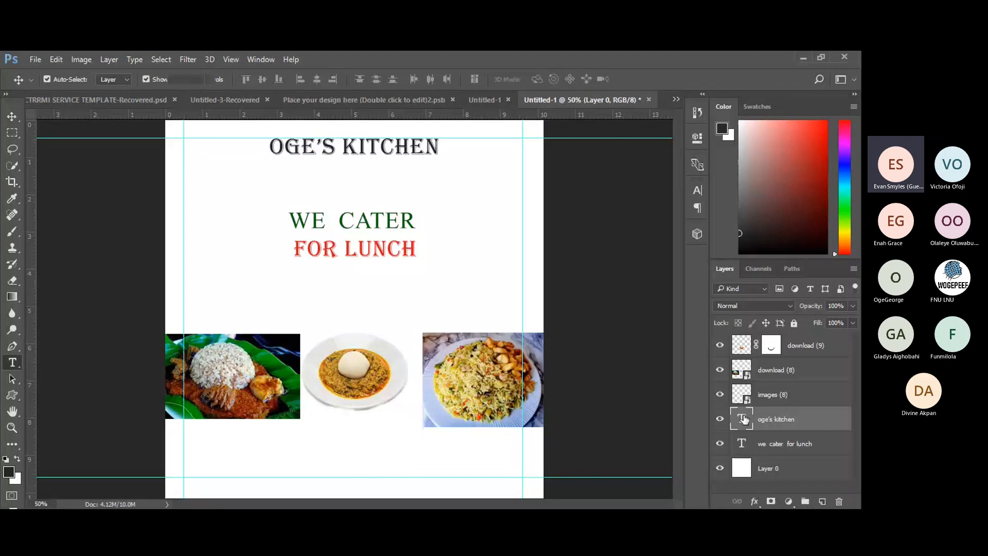
{"action": "double_click", "coordinate": [744, 419]}
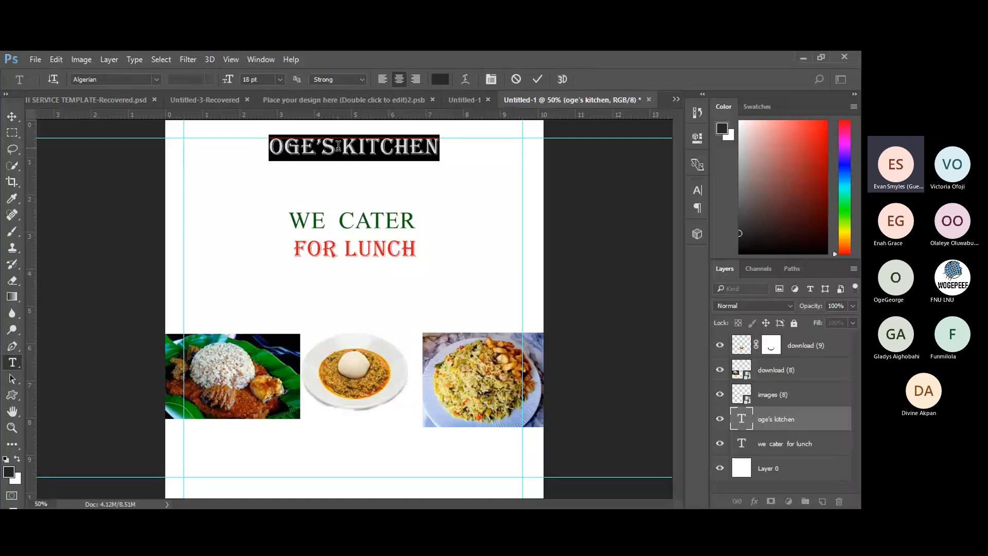
{"action": "left_click_drag", "start_coordinate": [338, 147], "coordinate": [265, 150]}
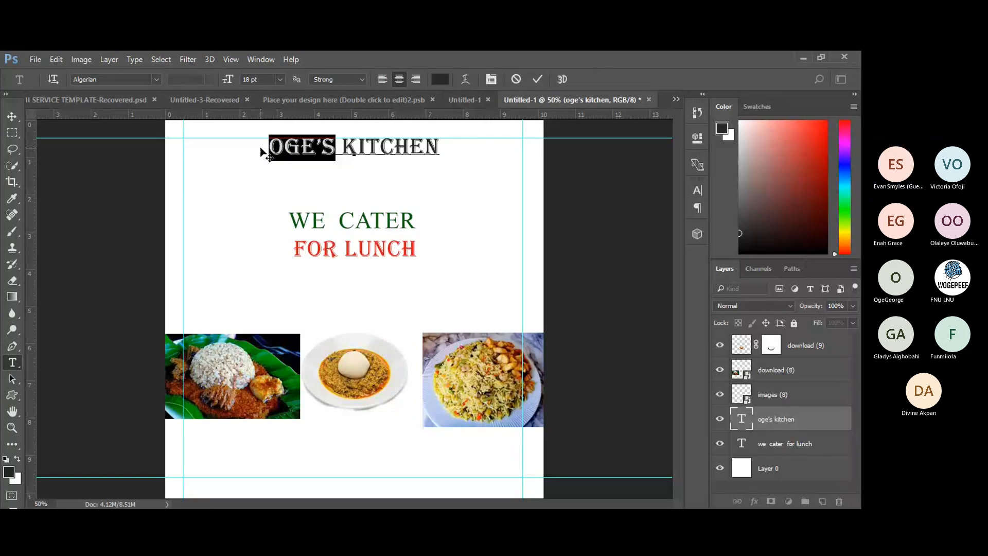
{"action": "left_click", "coordinate": [441, 79]}
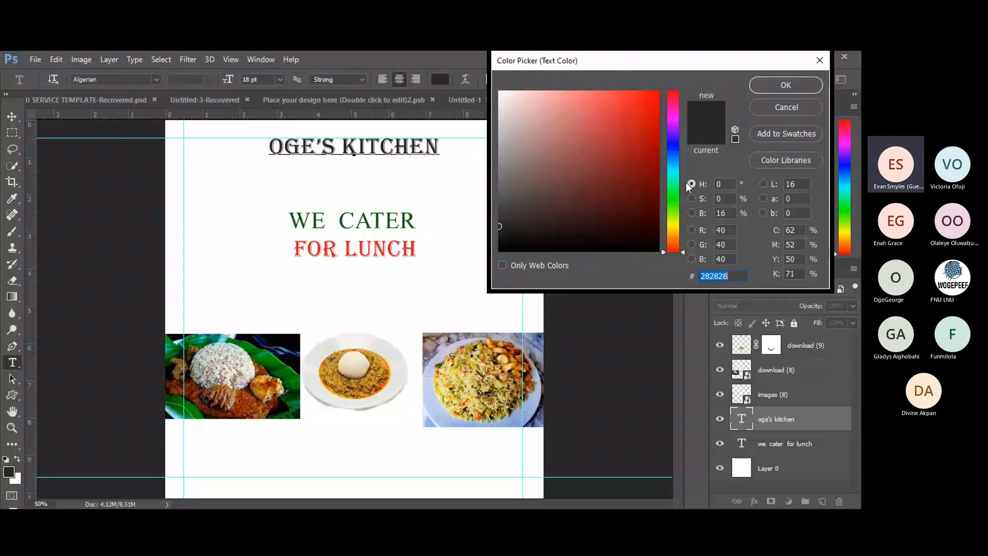
Colour OGE'S red #d82020 sampled from FOR LUNCH, then select the word KITCHEN.
{"action": "left_click", "coordinate": [674, 199]}
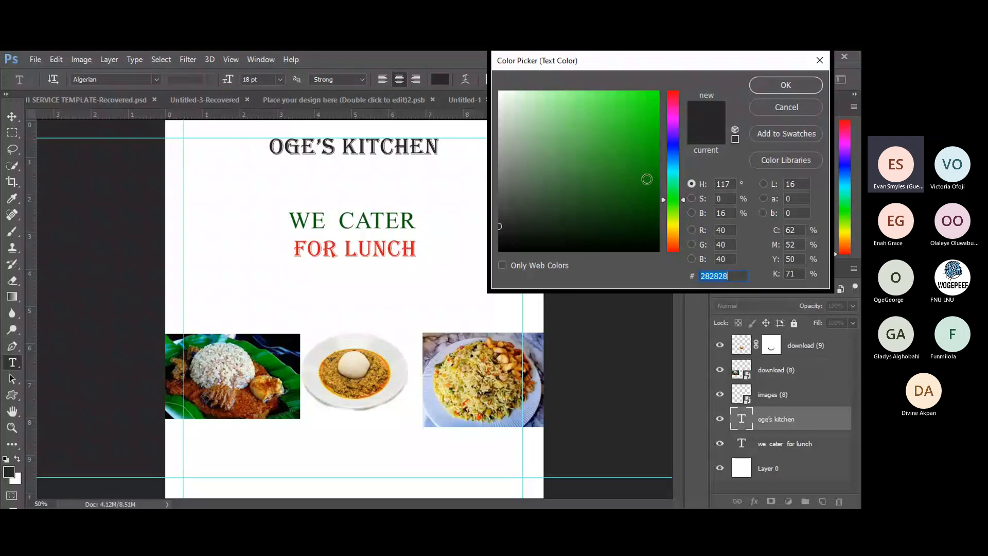
{"action": "left_click", "coordinate": [647, 179]}
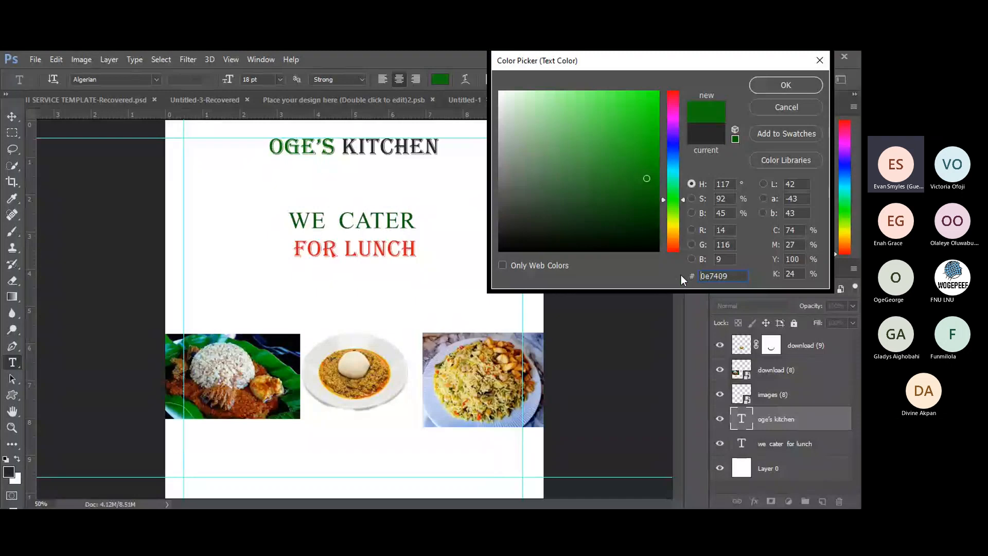
{"action": "left_click", "coordinate": [346, 214]}
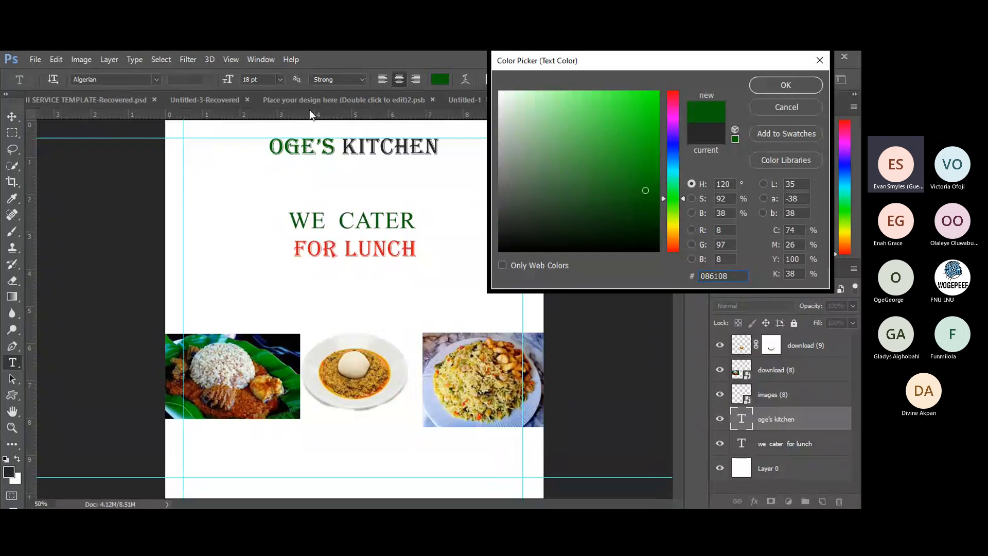
{"action": "left_click", "coordinate": [330, 247]}
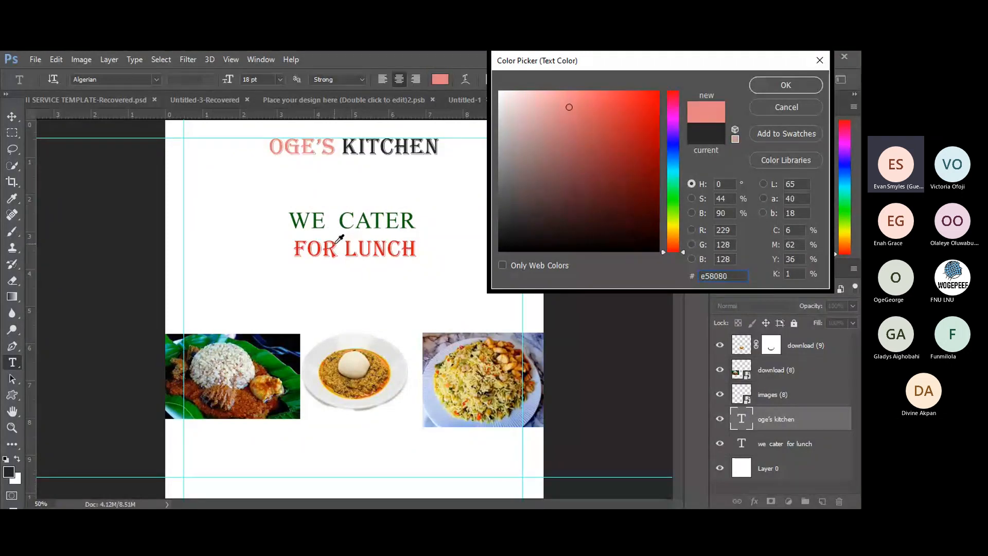
{"action": "left_click", "coordinate": [336, 247]}
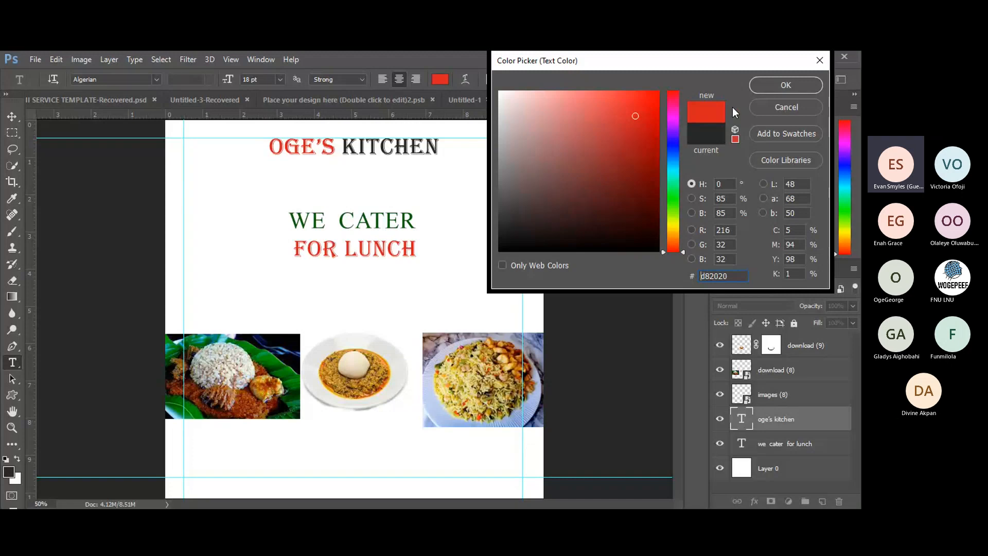
{"action": "left_click", "coordinate": [772, 86]}
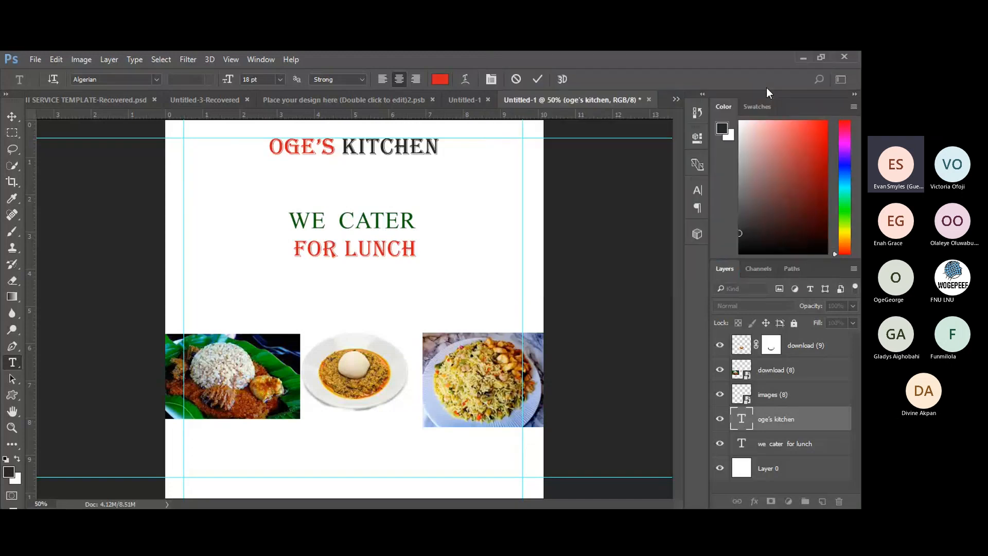
{"action": "double_click", "coordinate": [349, 146]}
Colour KITCHEN dark green #086108 sampled from CATER and commit the title.
{"action": "left_click", "coordinate": [441, 81]}
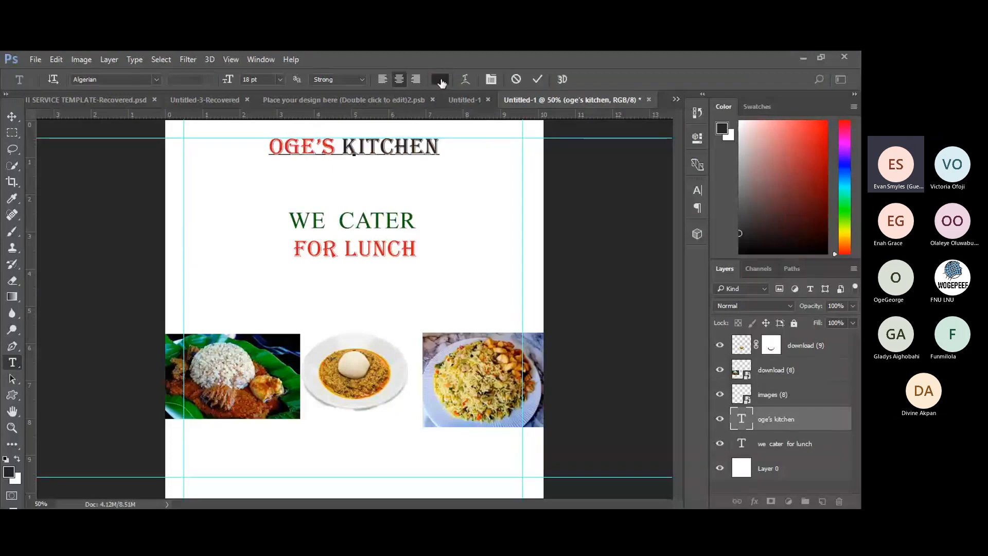
{"action": "left_click", "coordinate": [380, 216]}
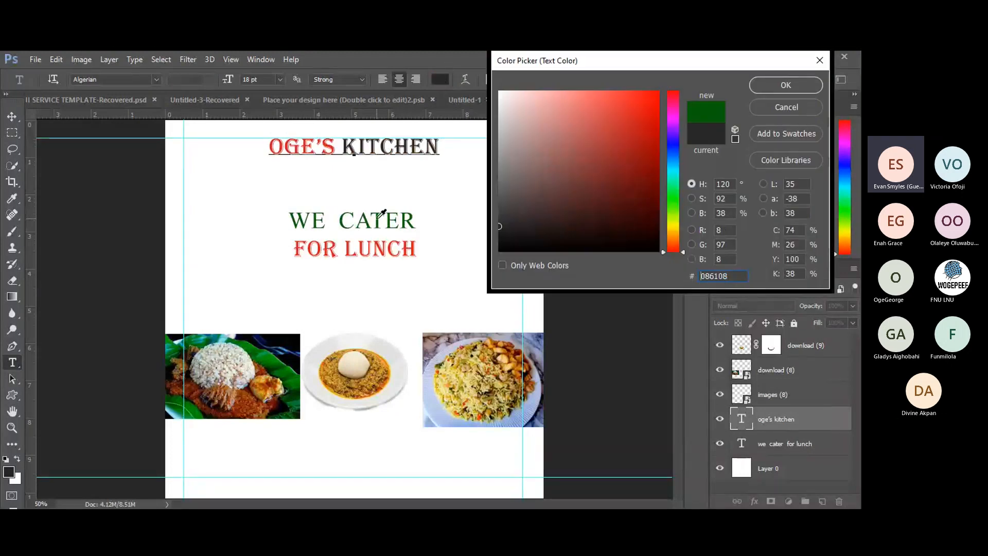
{"action": "left_click", "coordinate": [382, 213]}
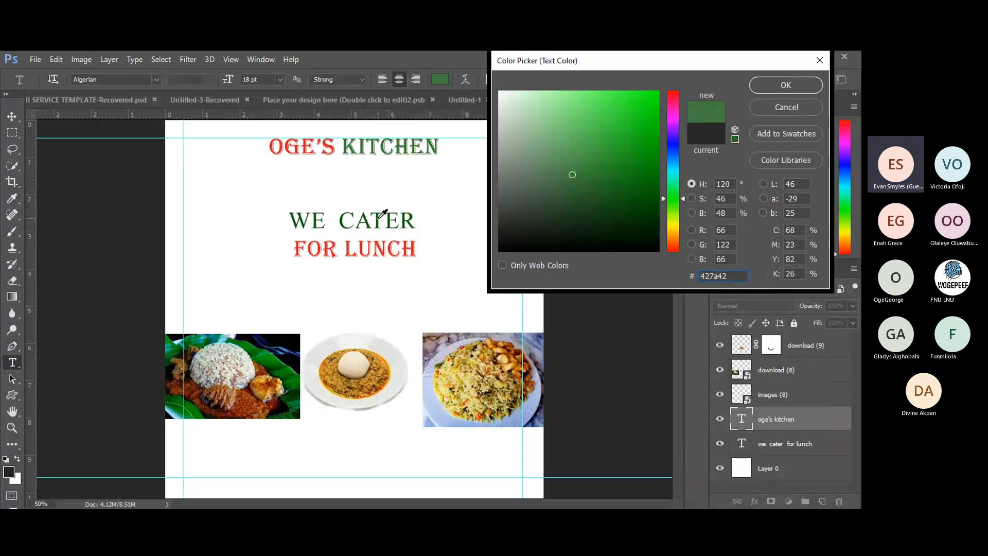
{"action": "left_click", "coordinate": [382, 214]}
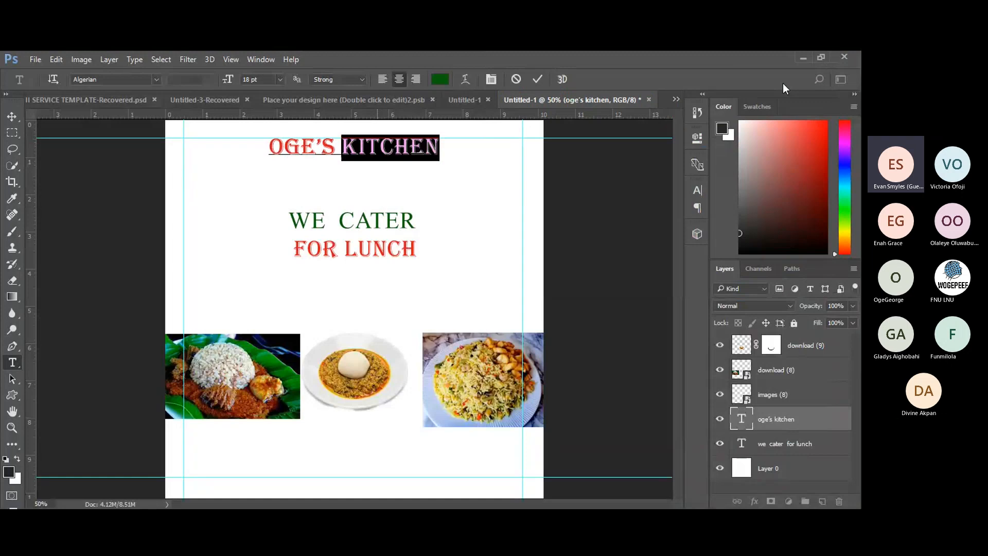
{"action": "left_click", "coordinate": [538, 79]}
{"action": "key", "text": "v"}
{"action": "left_click", "coordinate": [615, 260]}
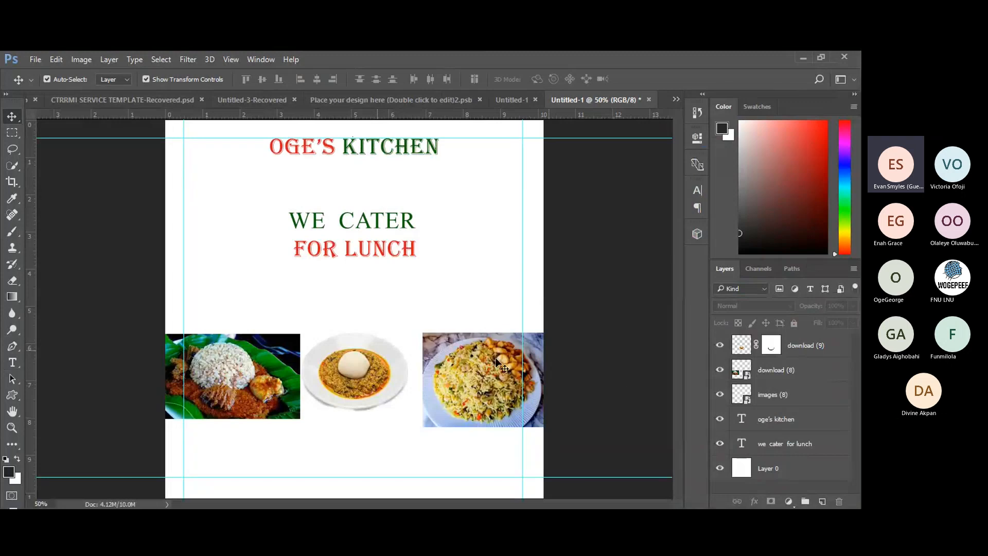
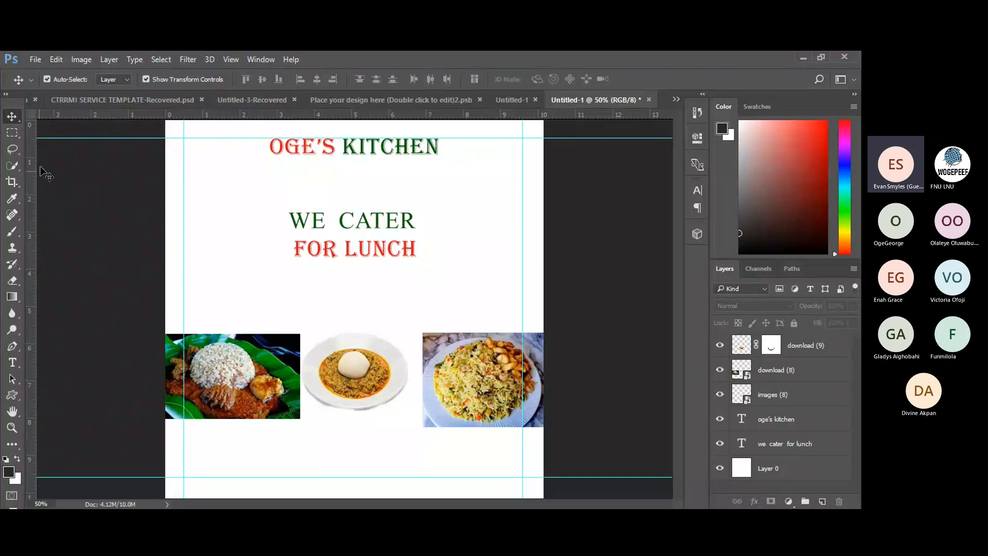
Draw a black diagonal-hatch custom shape over the flyer from the top-left guide corner.
{"action": "left_click", "coordinate": [12, 395]}
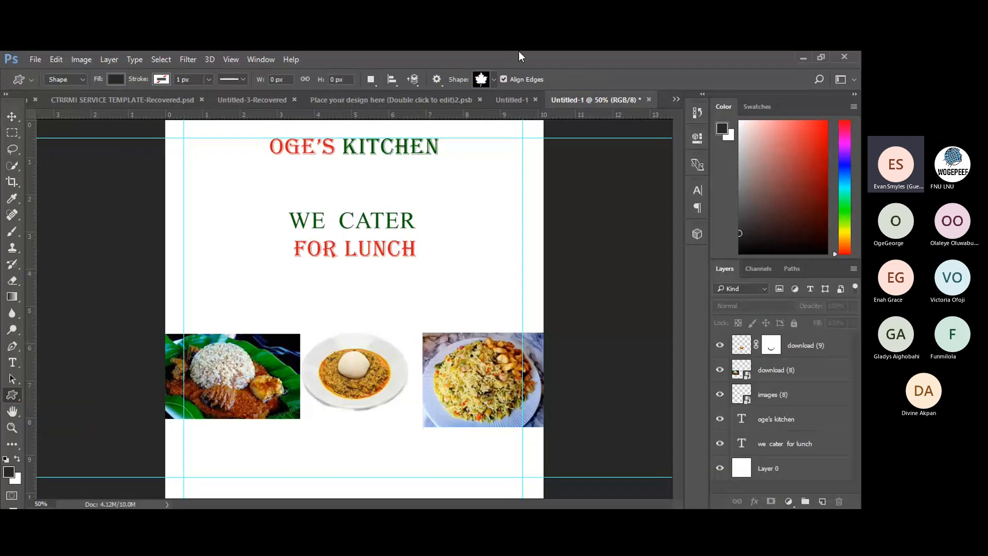
{"action": "left_click", "coordinate": [495, 80]}
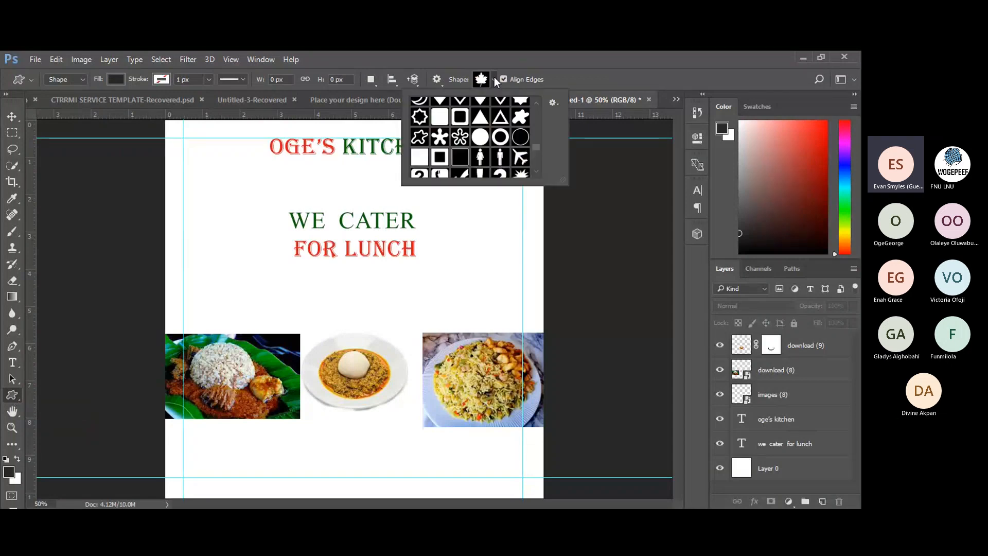
{"action": "scroll", "coordinate": [537, 144], "scroll_direction": "down", "scroll_amount": 10}
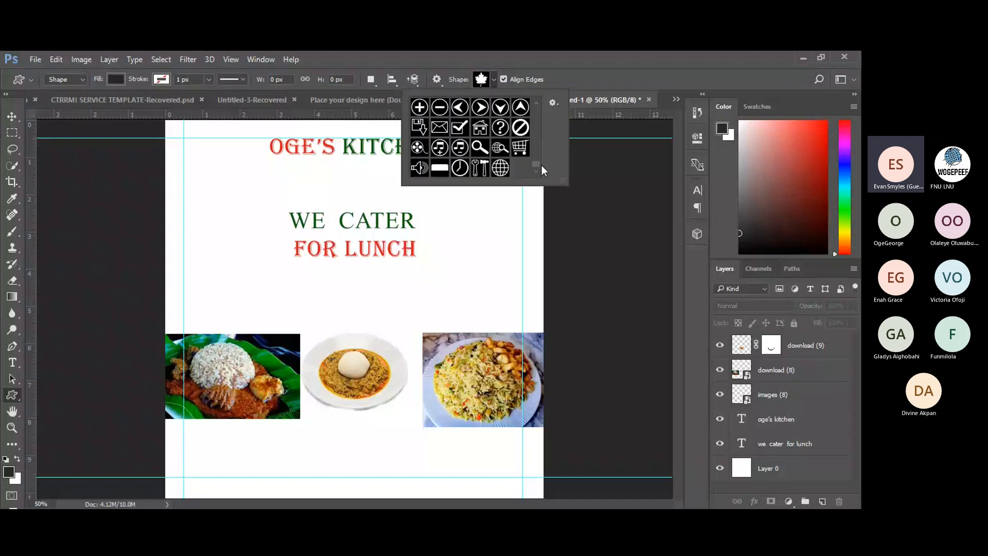
{"action": "scroll", "coordinate": [541, 165], "scroll_direction": "up", "scroll_amount": 2}
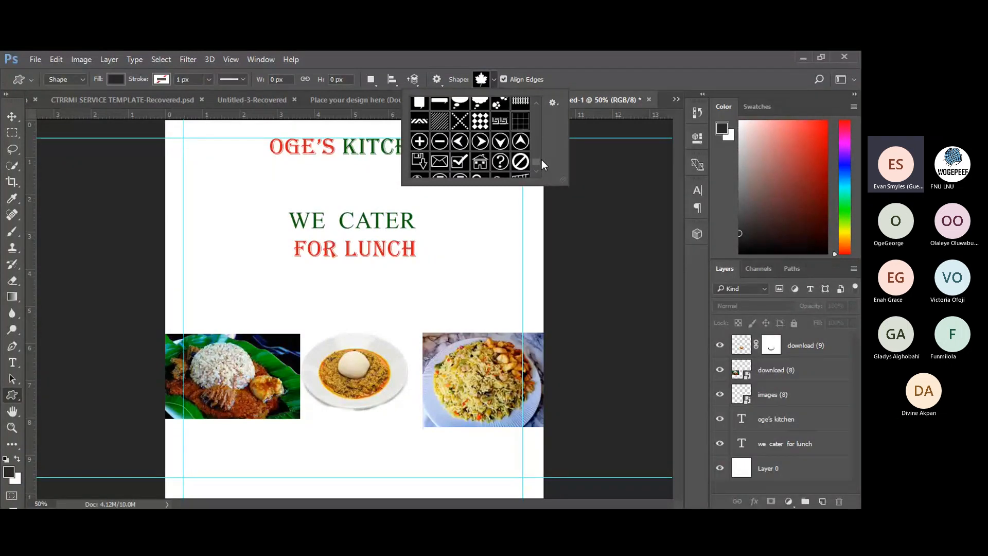
{"action": "left_click", "coordinate": [439, 123]}
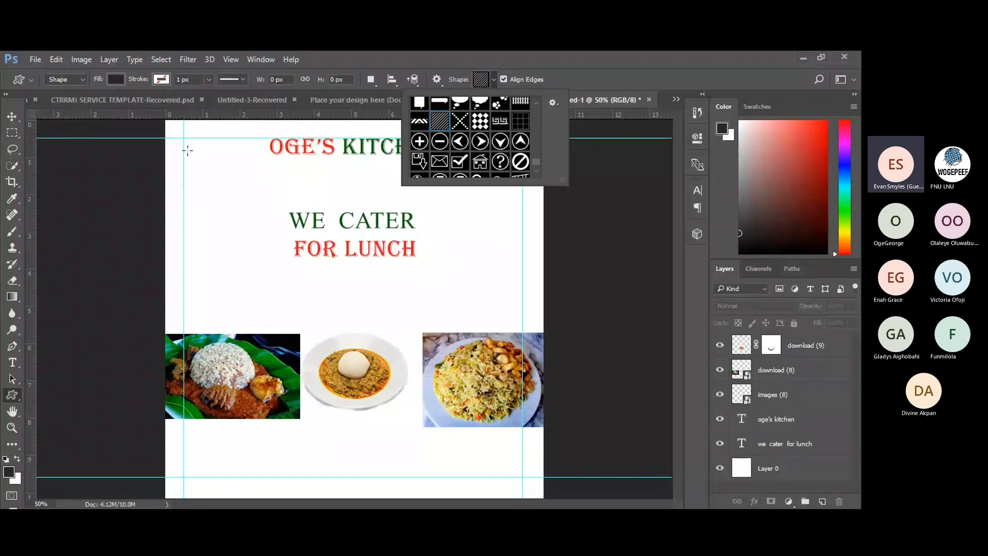
{"action": "mouse_move", "coordinate": [186, 145]}
{"action": "left_mouse_down"}
{"action": "mouse_move", "coordinate": [258, 230]}
{"action": "mouse_move", "coordinate": [533, 477]}
{"action": "left_mouse_up"}
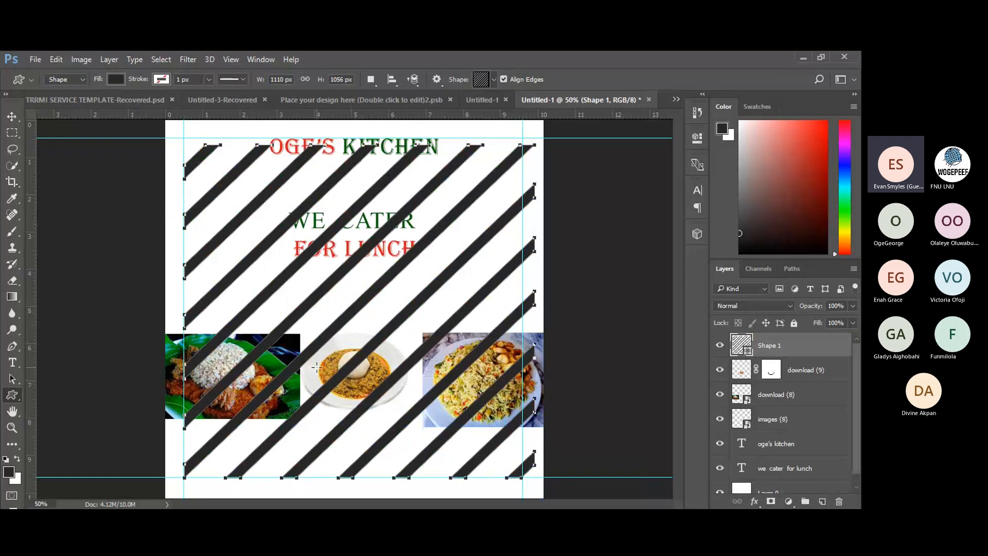
Move Shape 1 beneath the text and photo layers and stretch it to the page edges.
{"action": "key", "text": "v"}
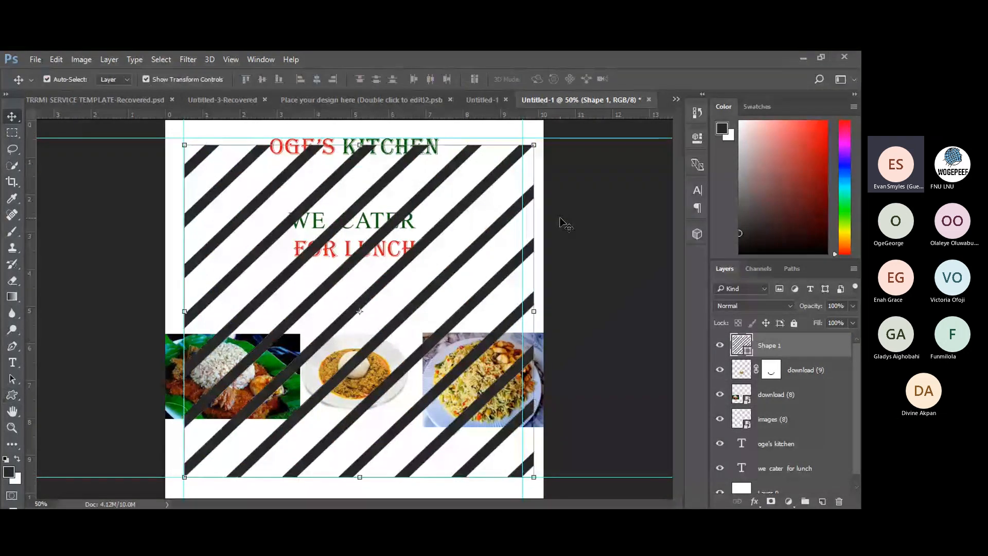
{"action": "left_click_drag", "start_coordinate": [805, 343], "coordinate": [797, 473]}
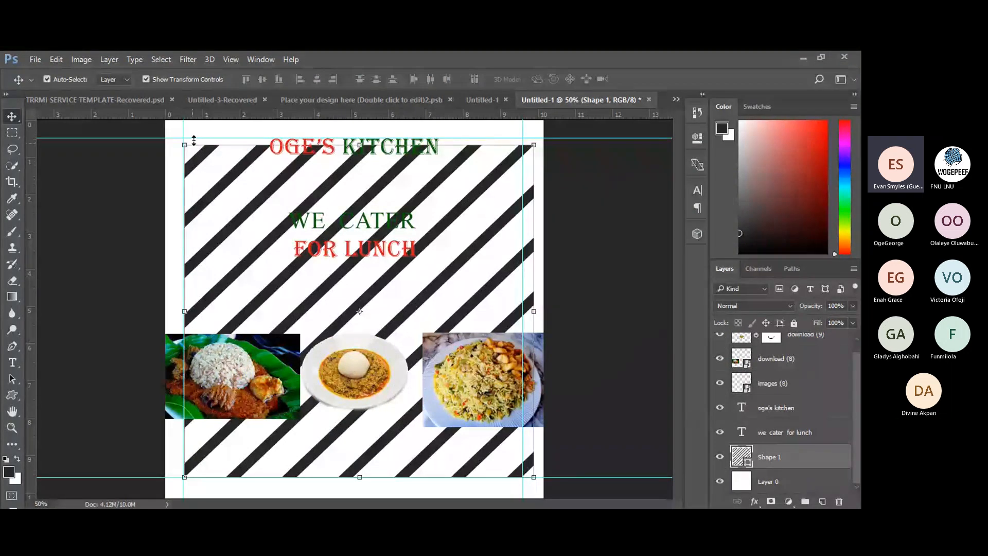
{"action": "left_click_drag", "start_coordinate": [182, 144], "coordinate": [165, 121]}
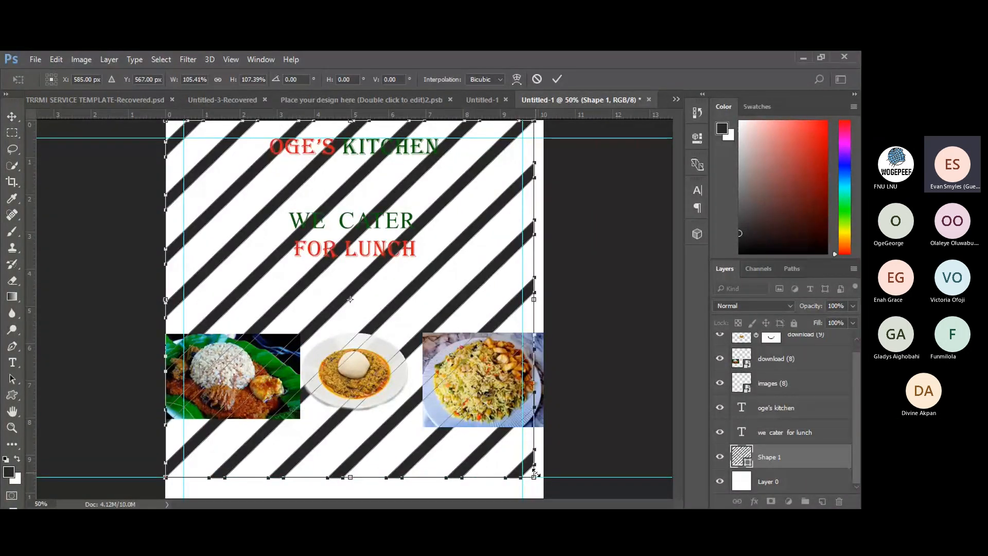
{"action": "left_click_drag", "start_coordinate": [535, 471], "coordinate": [544, 498]}
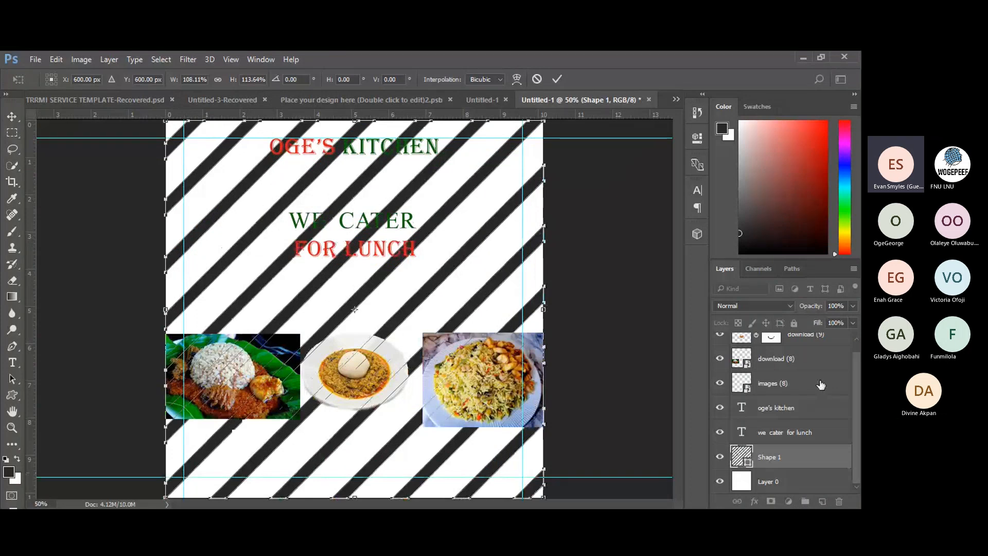
{"action": "left_click", "coordinate": [557, 79]}
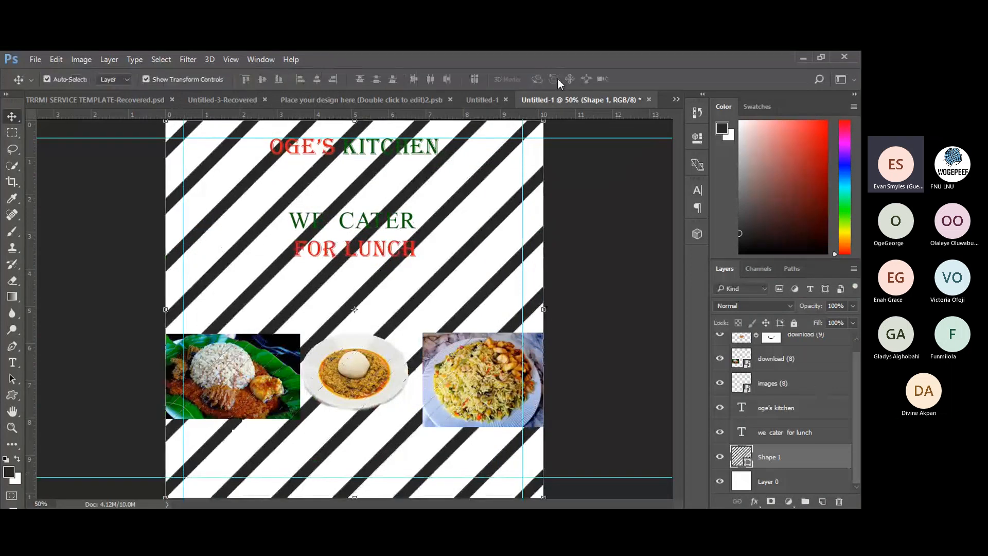
{"action": "left_click", "coordinate": [852, 306]}
Lower Shape 1's opacity to 7%, then deselect the layer.
{"action": "left_click_drag", "start_coordinate": [851, 306], "coordinate": [808, 318]}
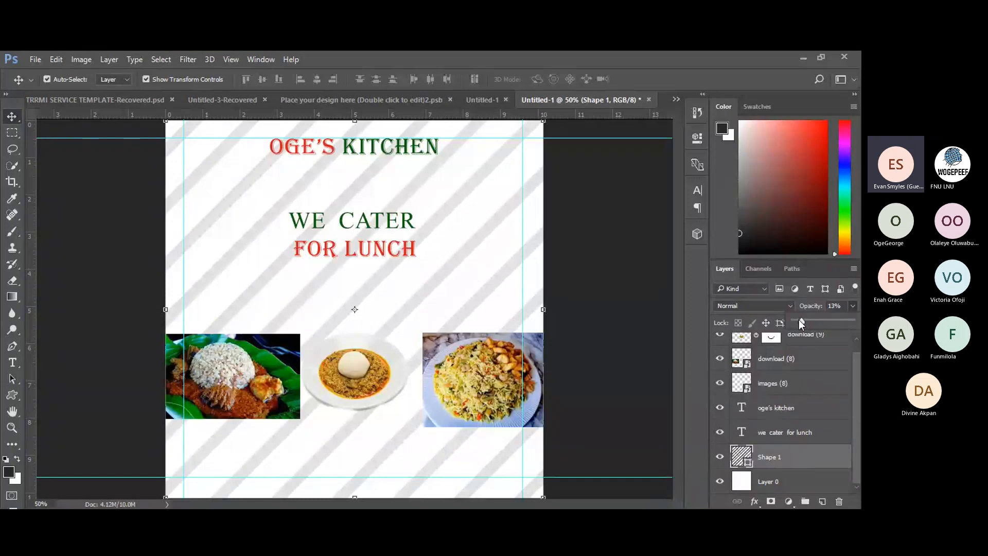
{"action": "left_click_drag", "start_coordinate": [800, 320], "coordinate": [797, 319]}
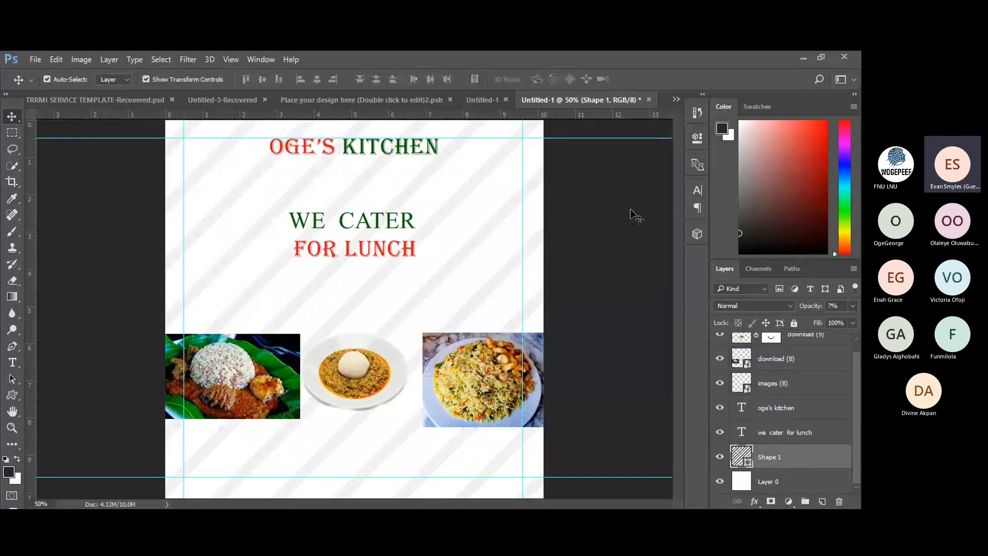
{"action": "left_click", "coordinate": [637, 217]}
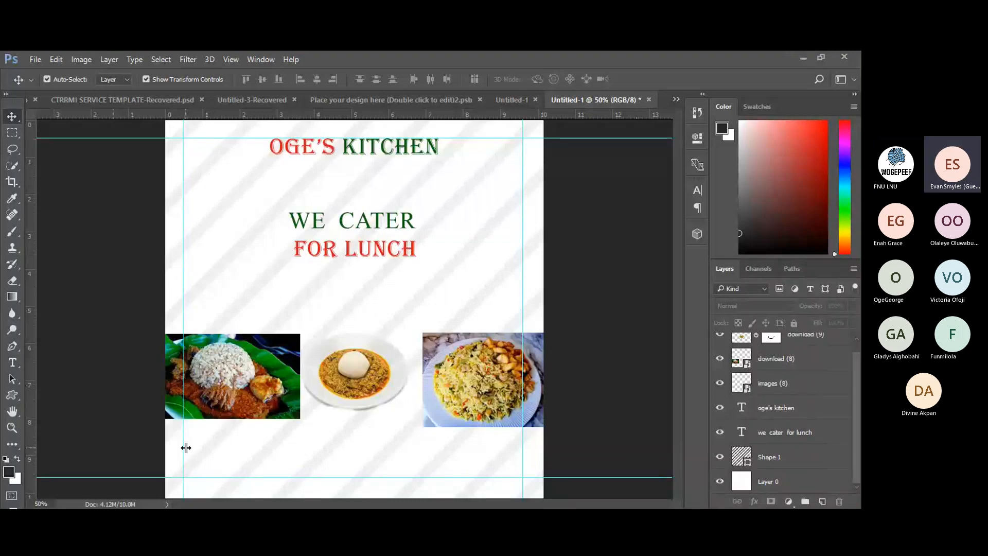
With the Custom Shape Tool, scroll the shape picker down to the phone shape.
{"action": "left_click", "coordinate": [12, 397]}
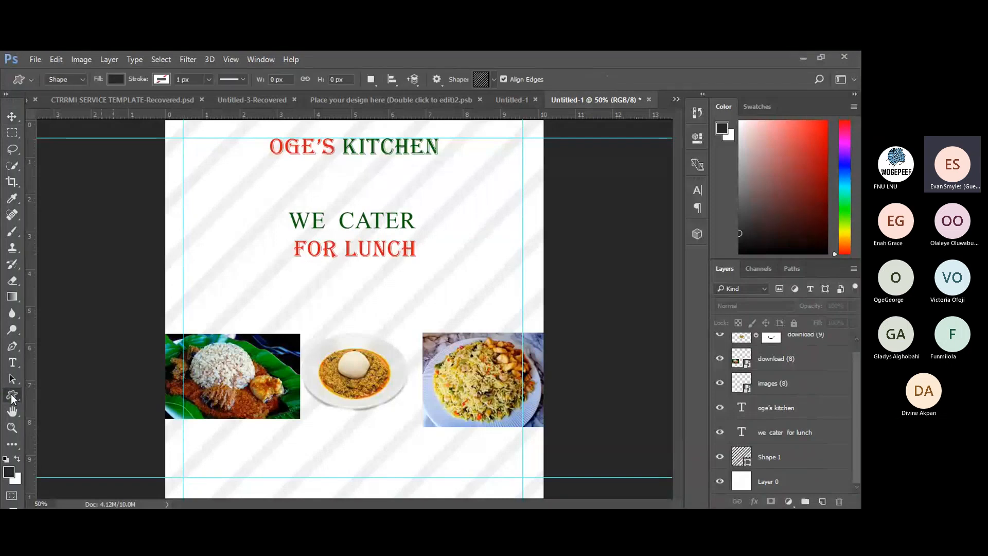
{"action": "left_click", "coordinate": [492, 80]}
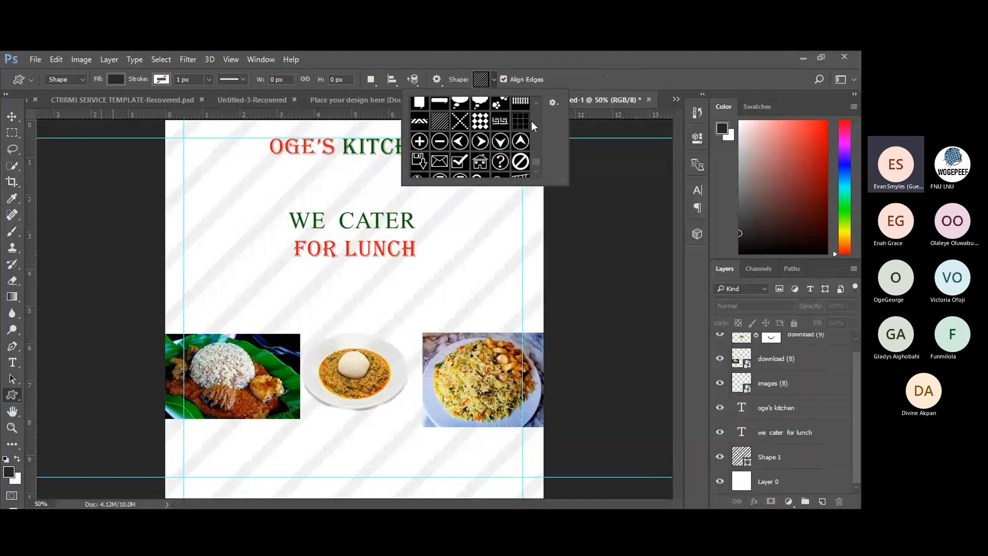
{"action": "left_click_drag", "start_coordinate": [537, 160], "coordinate": [536, 166]}
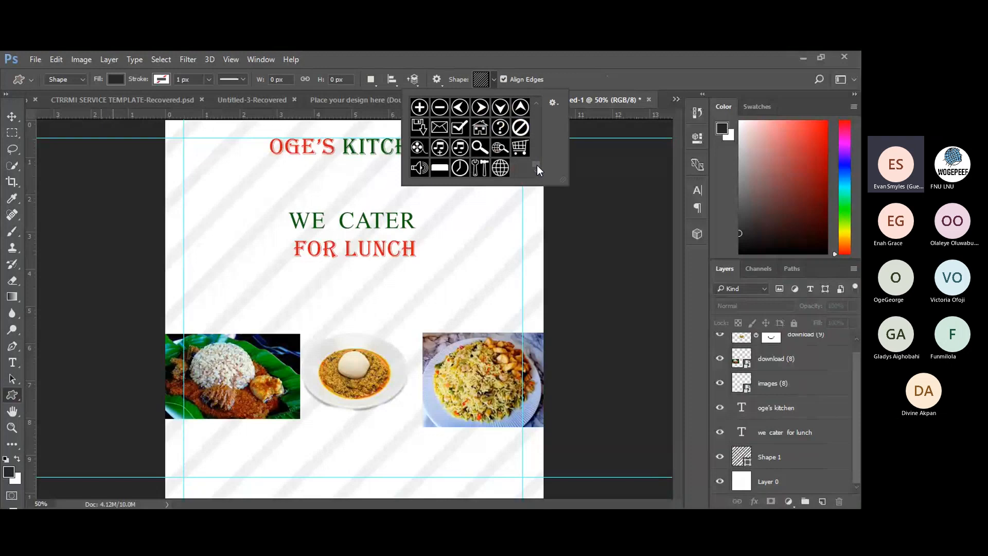
{"action": "left_click", "coordinate": [536, 106]}
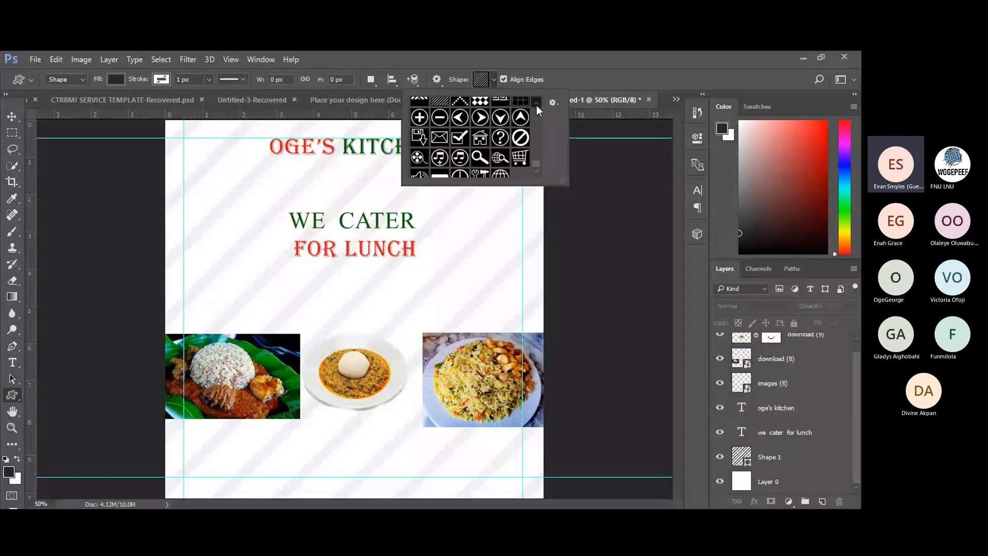
{"action": "left_click", "coordinate": [537, 105]}
{"action": "left_click", "coordinate": [536, 105]}
{"action": "left_click", "coordinate": [537, 105]}
{"action": "left_click", "coordinate": [537, 105]}
{"action": "left_click", "coordinate": [536, 105]}
{"action": "left_click", "coordinate": [537, 105]}
{"action": "left_click", "coordinate": [536, 105]}
{"action": "left_click", "coordinate": [536, 105]}
{"action": "left_click", "coordinate": [537, 105]}
{"action": "left_click", "coordinate": [536, 105]}
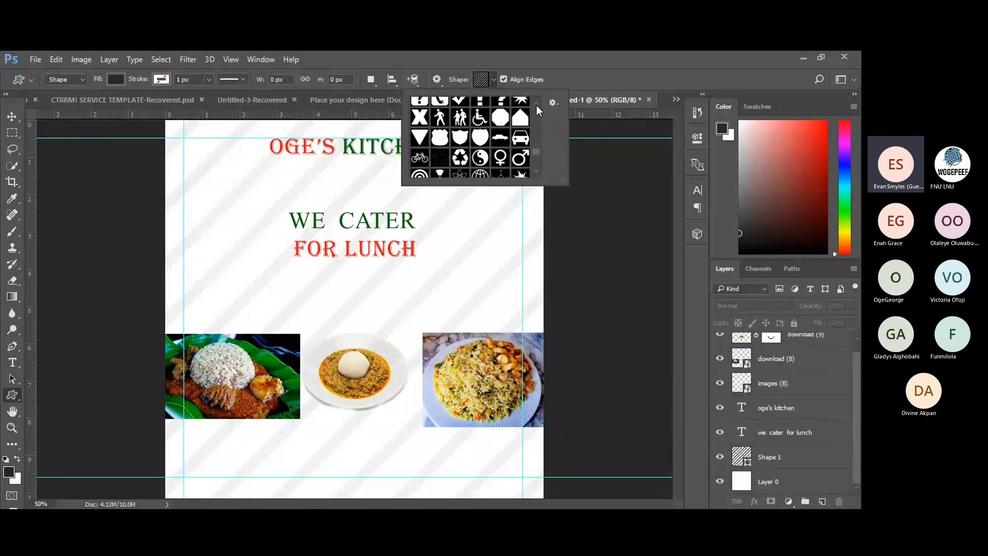
{"action": "left_click", "coordinate": [536, 105]}
{"action": "left_click", "coordinate": [536, 105]}
{"action": "left_click", "coordinate": [536, 105]}
Draw a small telephone-handset shape, Shape 2, near the flyer's bottom-left corner.
{"action": "left_click", "coordinate": [434, 142]}
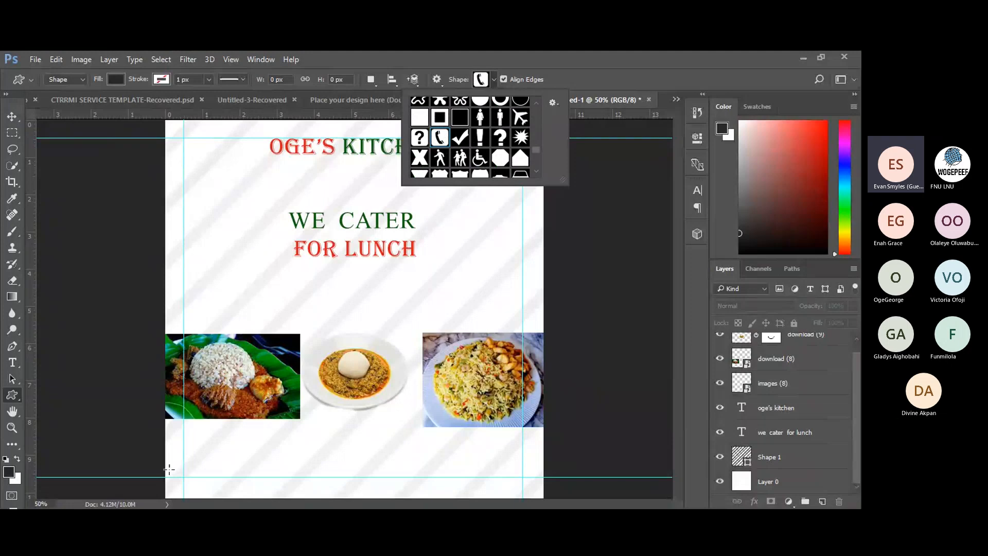
{"action": "left_click_drag", "start_coordinate": [187, 457], "coordinate": [210, 479]}
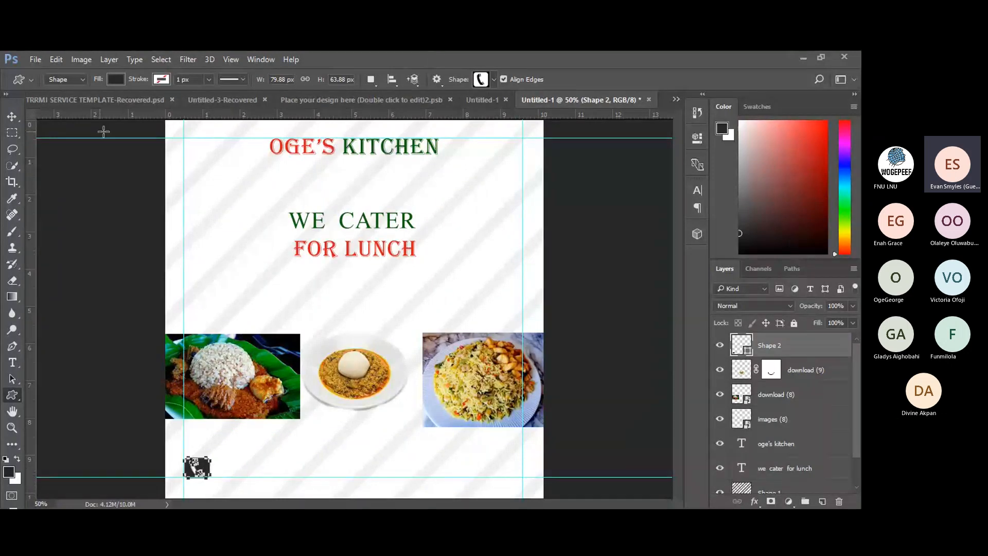
{"action": "left_click", "coordinate": [12, 117]}
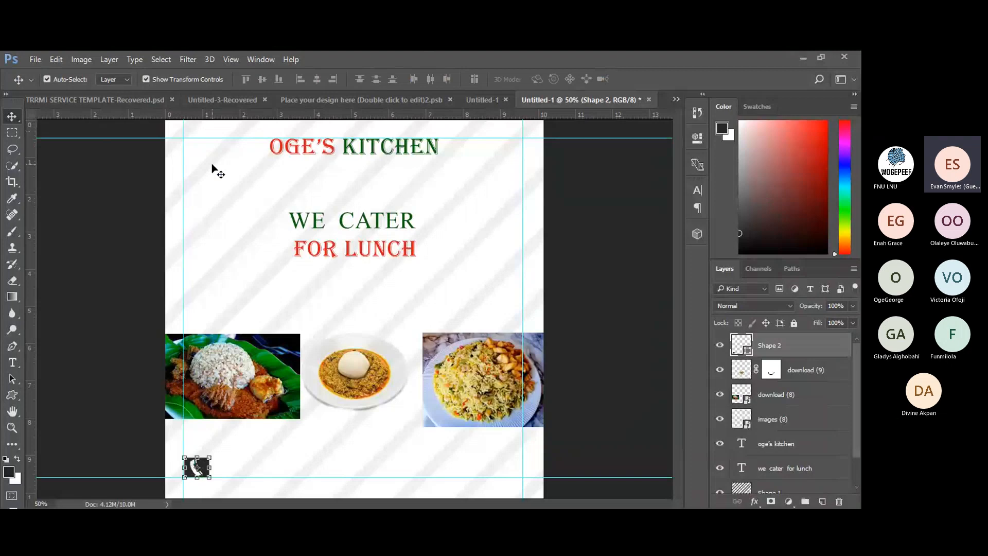
Fill the Shape 2 phone icon with dark green #086108 sampled from KITCHEN.
{"action": "left_click", "coordinate": [461, 256]}
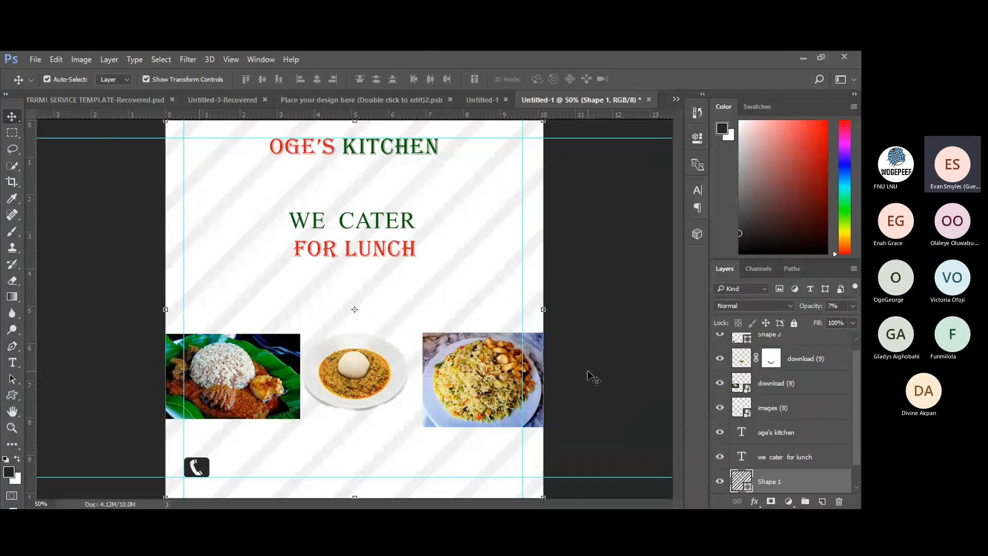
{"action": "left_click", "coordinate": [205, 469]}
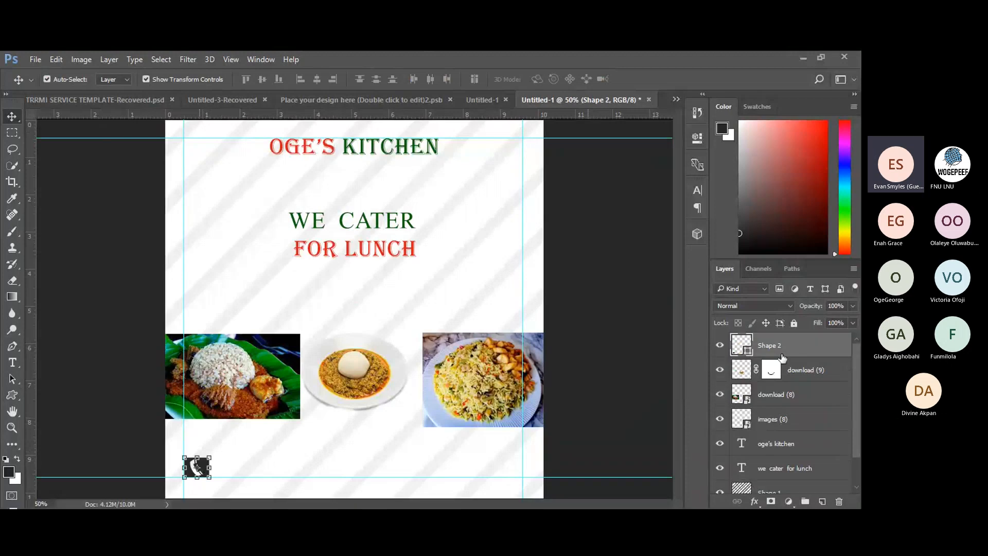
{"action": "double_click", "coordinate": [743, 345]}
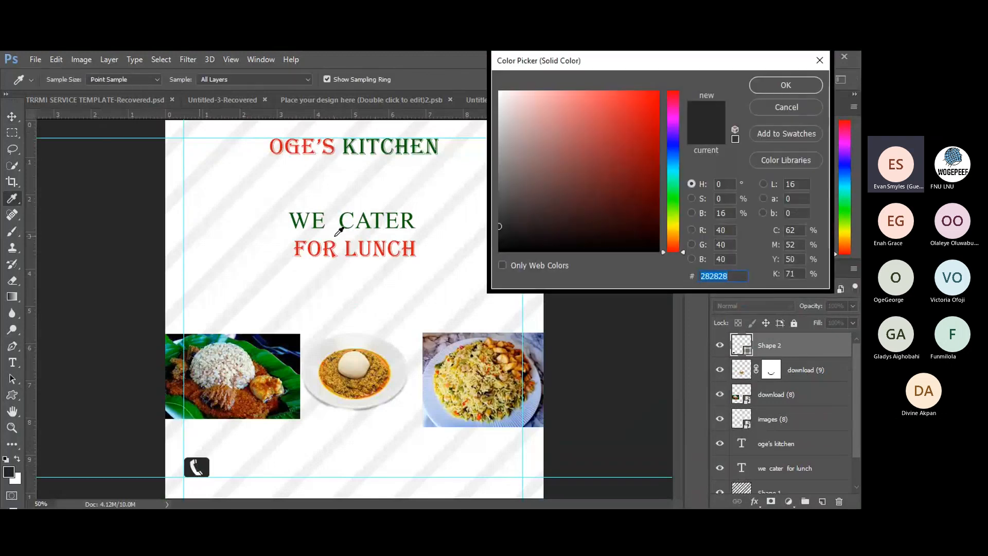
{"action": "left_click", "coordinate": [349, 246]}
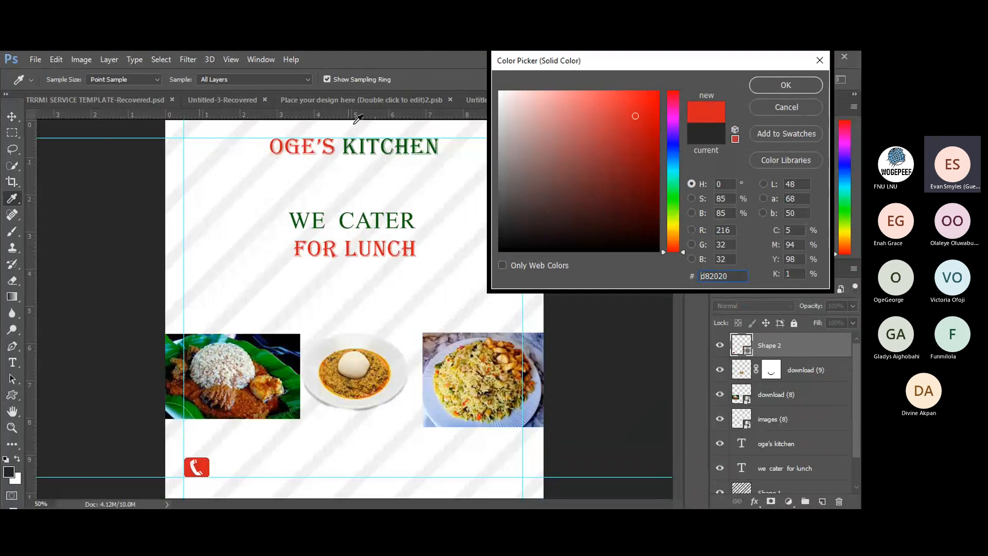
{"action": "left_click", "coordinate": [376, 143]}
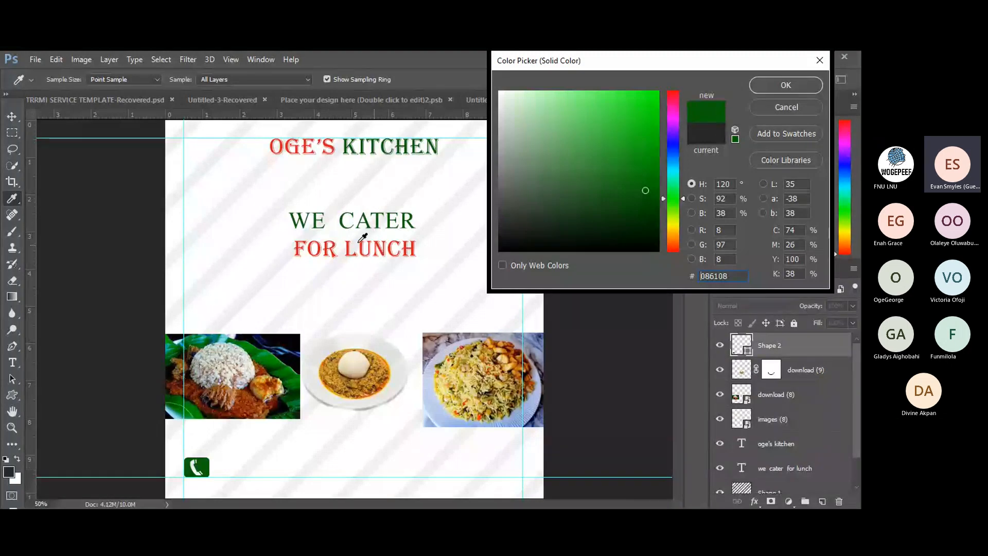
{"action": "left_click", "coordinate": [774, 85]}
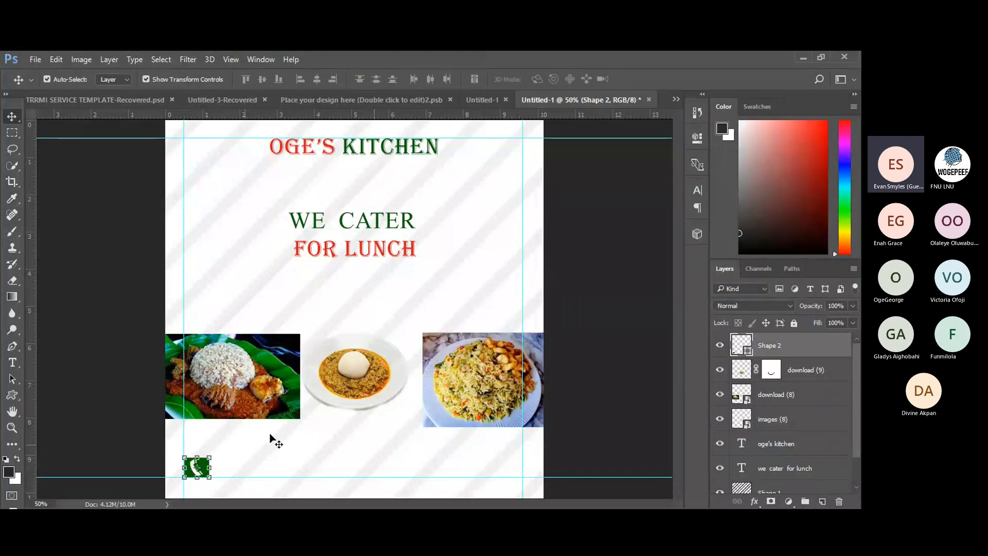
Commit the phone icon's transform and reselect the Shape 2 icon.
{"action": "key", "text": "ctrl+t"}
{"action": "left_click", "coordinate": [553, 81]}
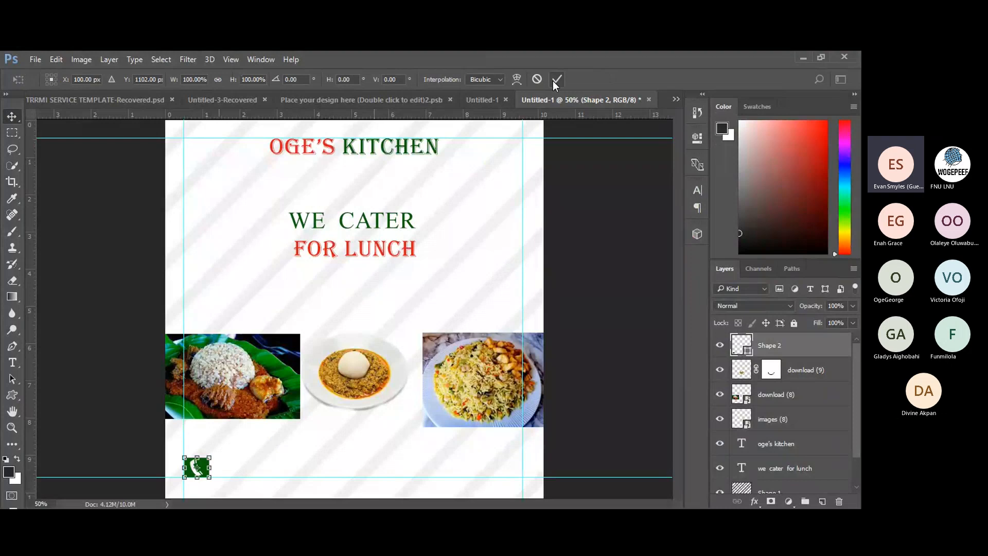
{"action": "left_click", "coordinate": [303, 398]}
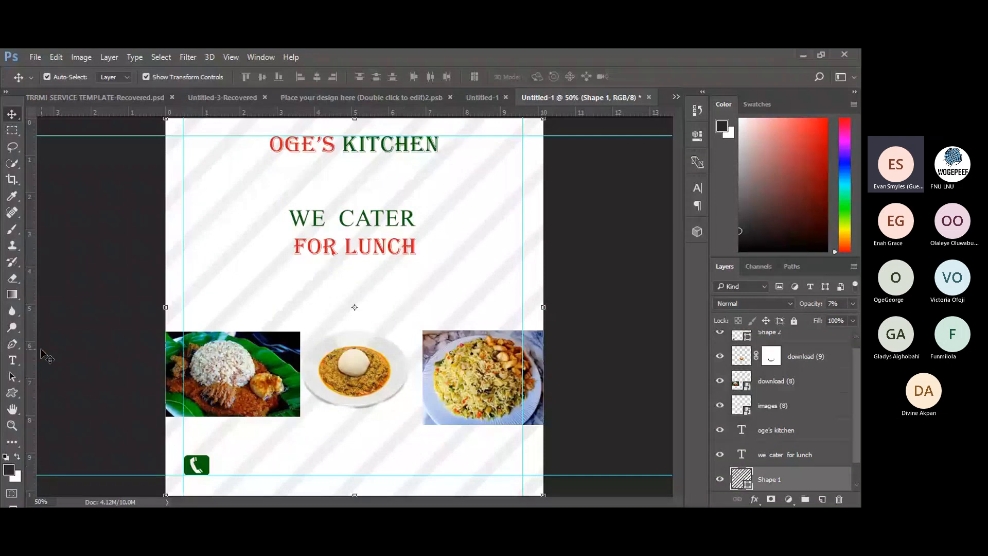
{"action": "key", "text": "t"}
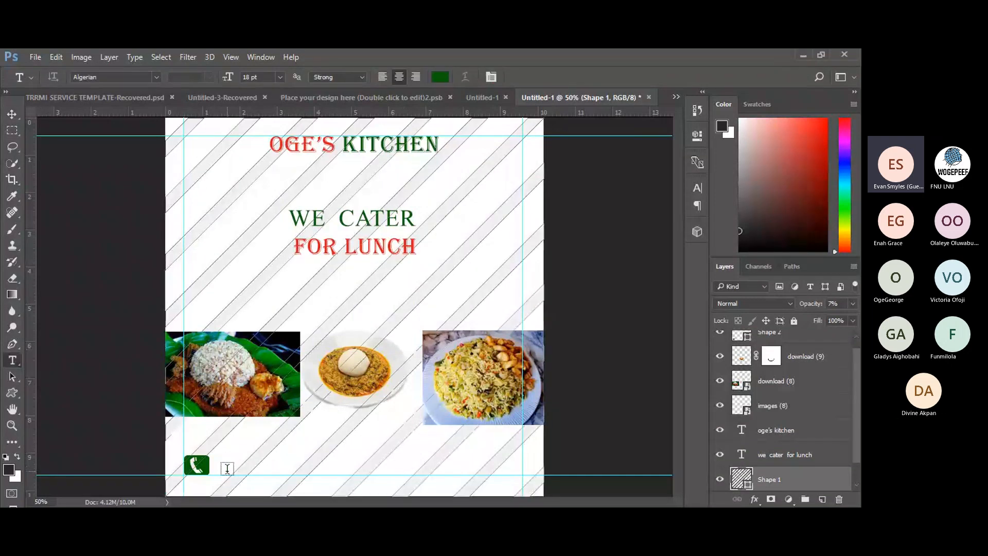
{"action": "left_click", "coordinate": [12, 114]}
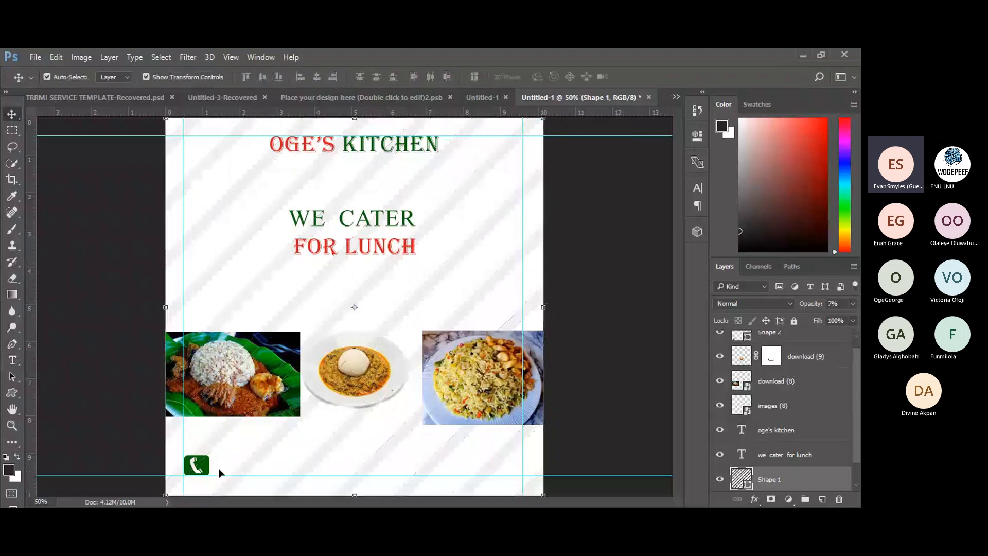
{"action": "left_click", "coordinate": [204, 467]}
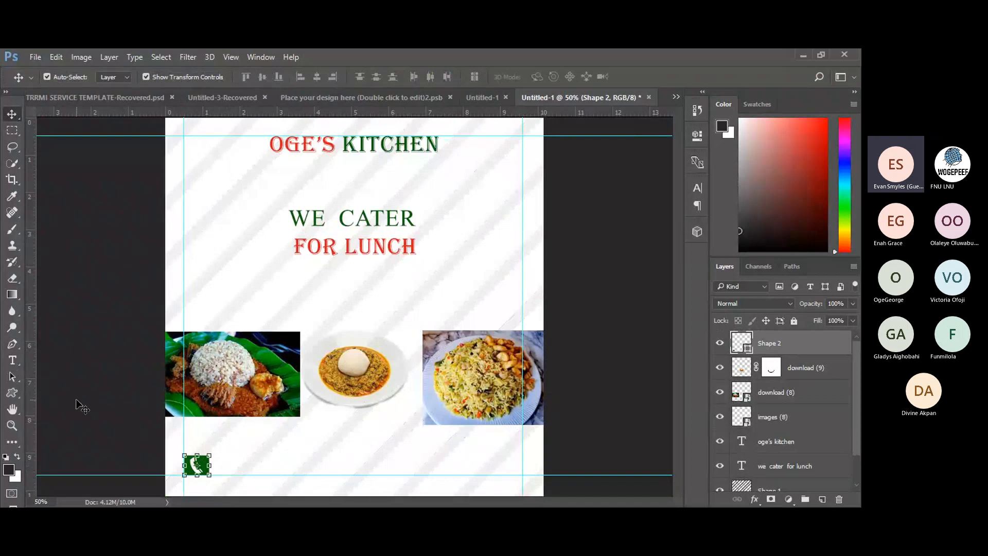
Type the catering phone number beside the icon as left-aligned text.
{"action": "left_click", "coordinate": [13, 362]}
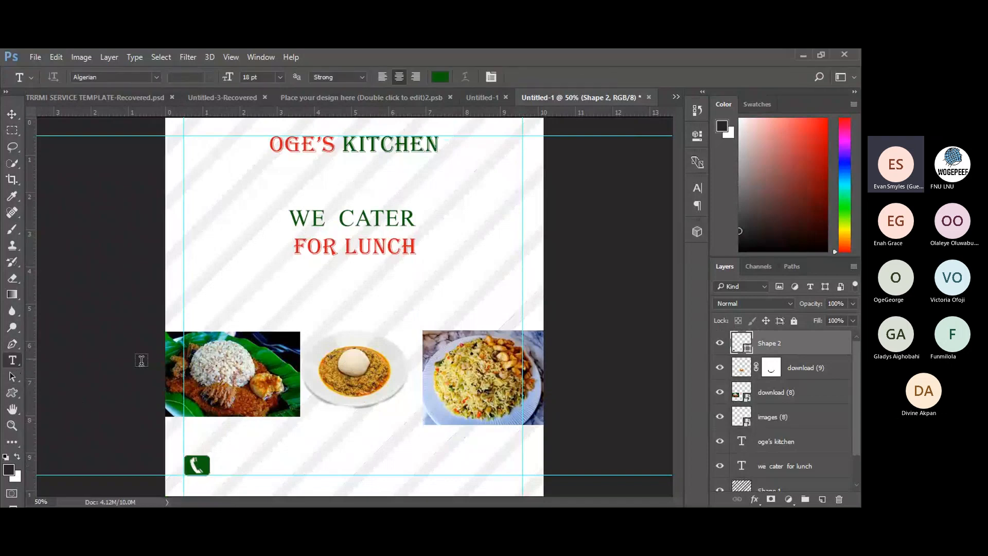
{"action": "left_click", "coordinate": [230, 467]}
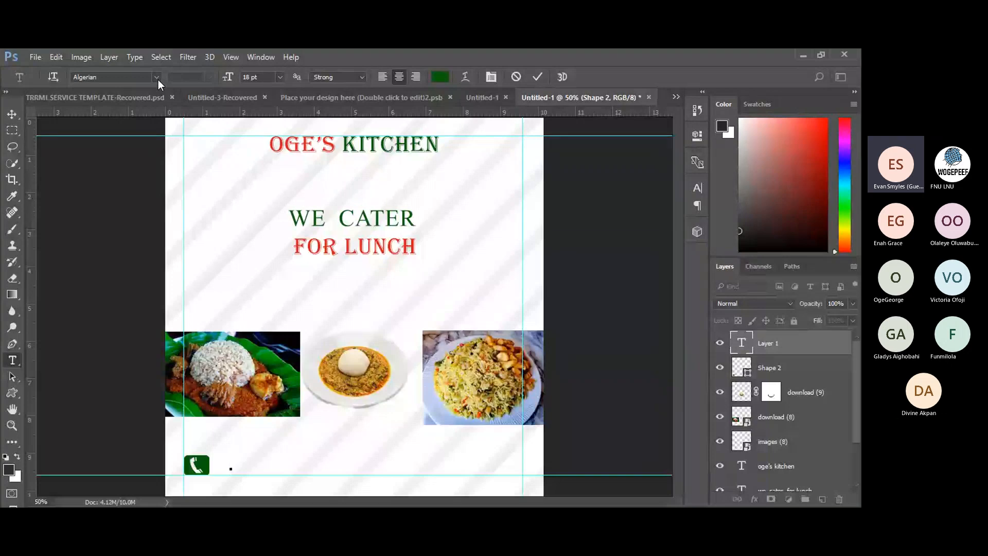
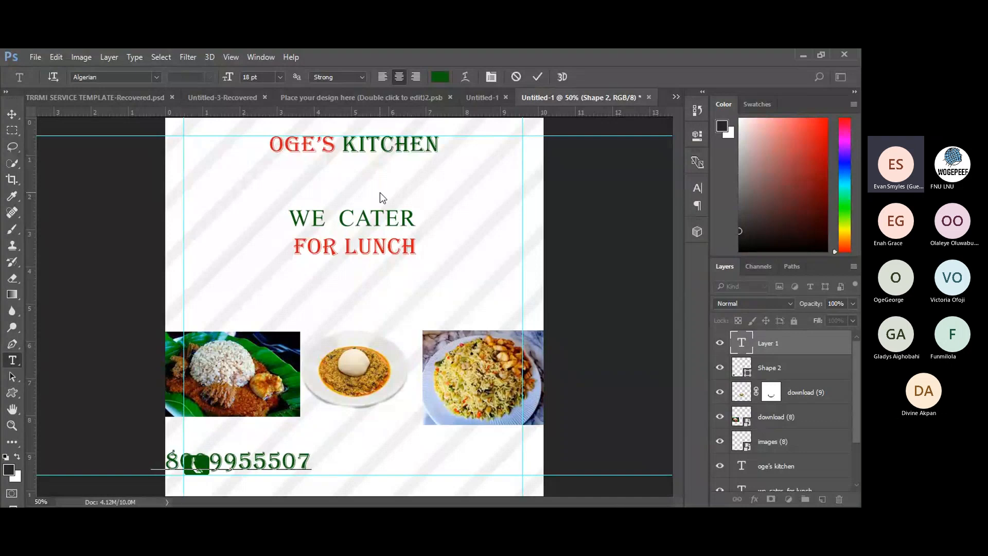
{"action": "left_click", "coordinate": [382, 76]}
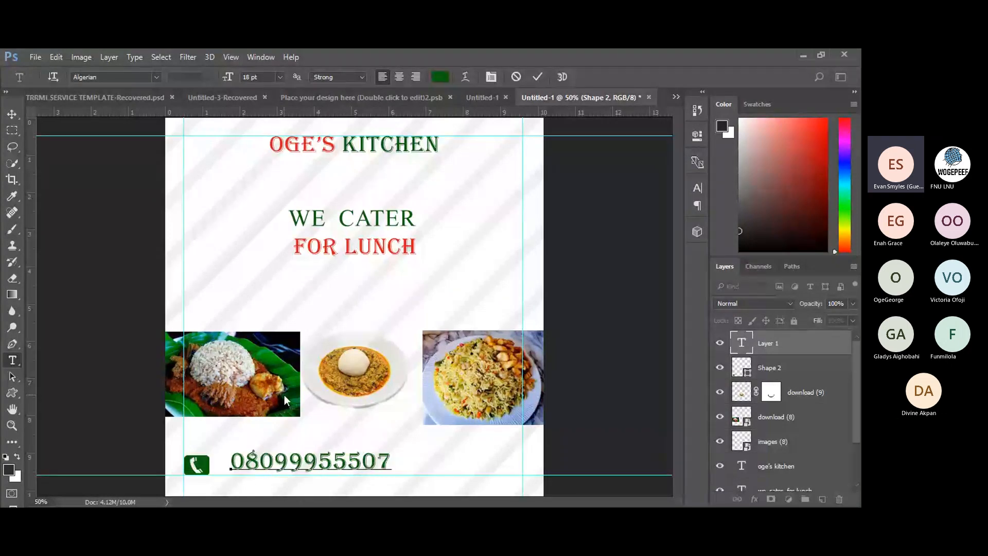
{"action": "left_click", "coordinate": [359, 451]}
Switch the whole phone-number text to the Anton font.
{"action": "key", "text": "ctrl+a"}
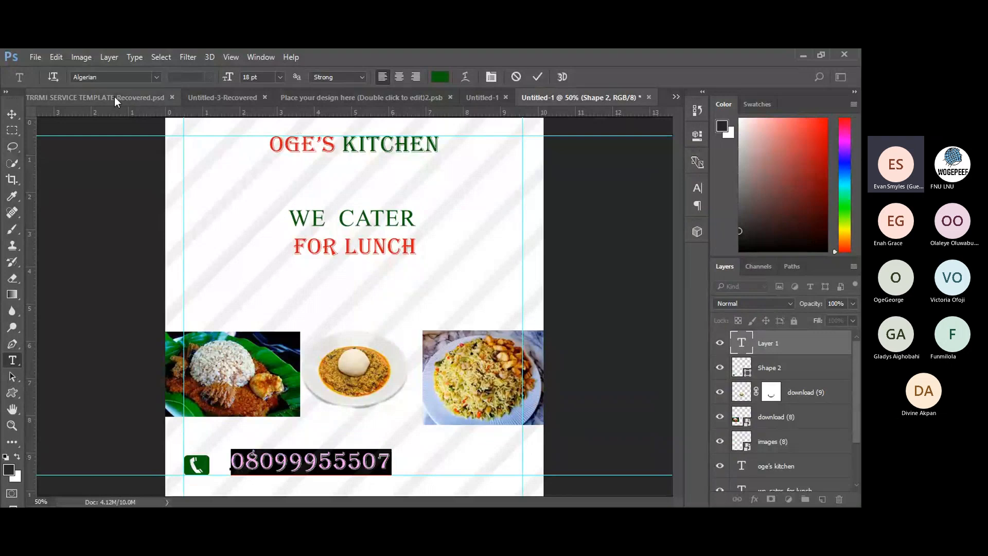
{"action": "left_click", "coordinate": [162, 77]}
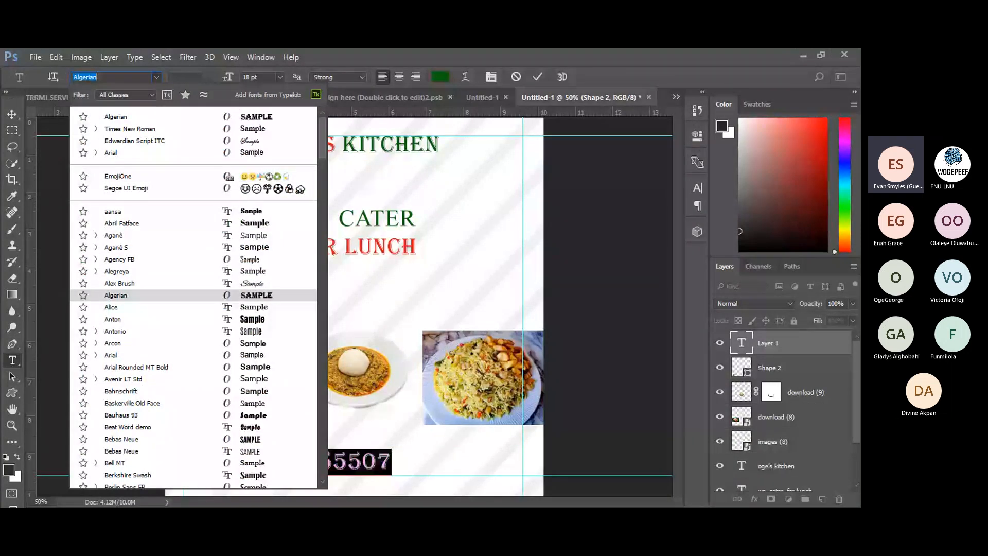
{"action": "left_click", "coordinate": [252, 319]}
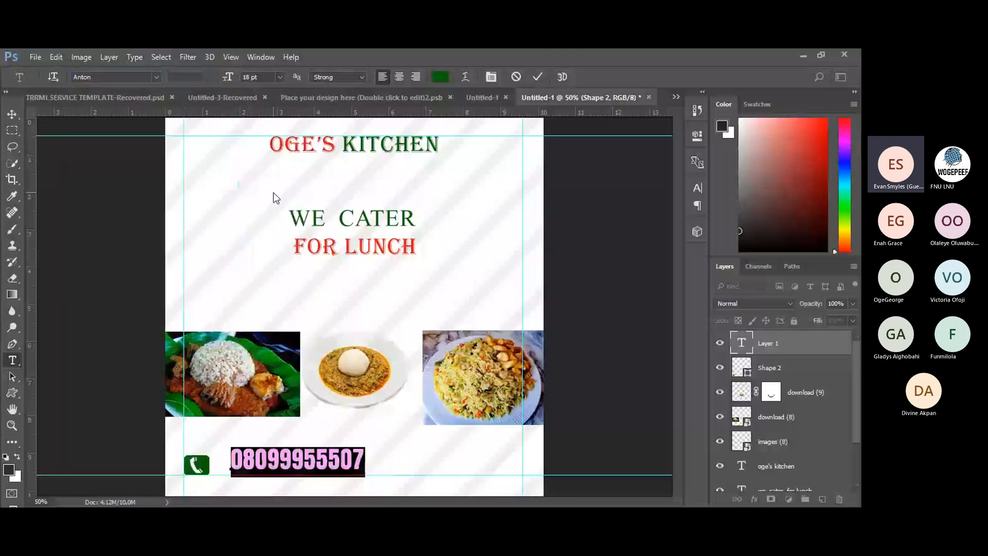
Space the digits into three groups, resize the number to 12 pt and commit.
{"action": "left_click", "coordinate": [279, 459]}
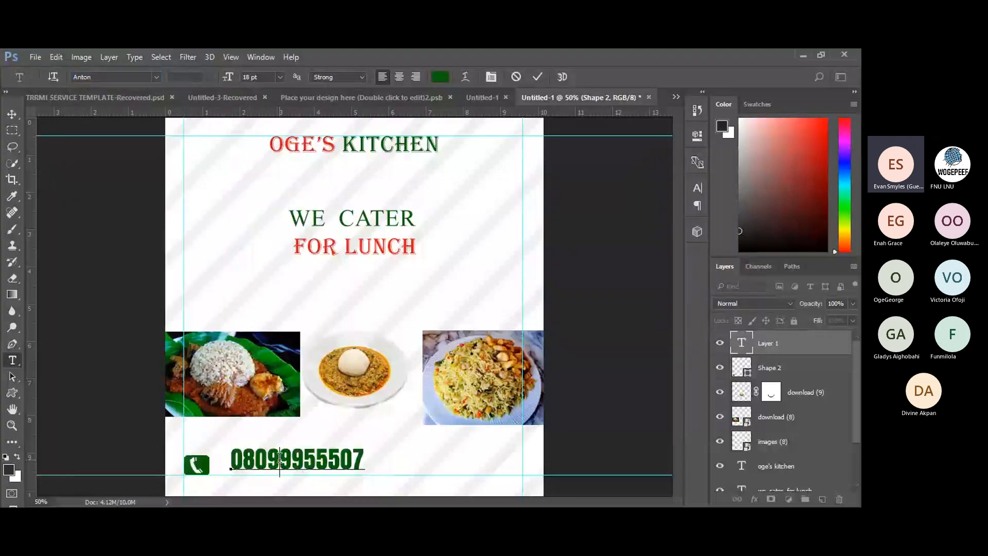
{"action": "left_click", "coordinate": [323, 459]}
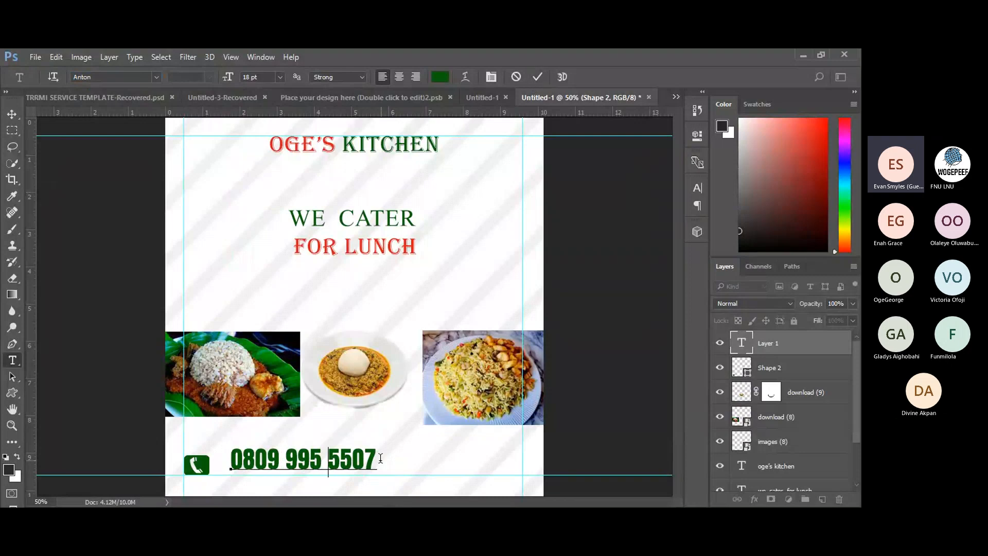
{"action": "left_click_drag", "start_coordinate": [377, 459], "coordinate": [206, 458]}
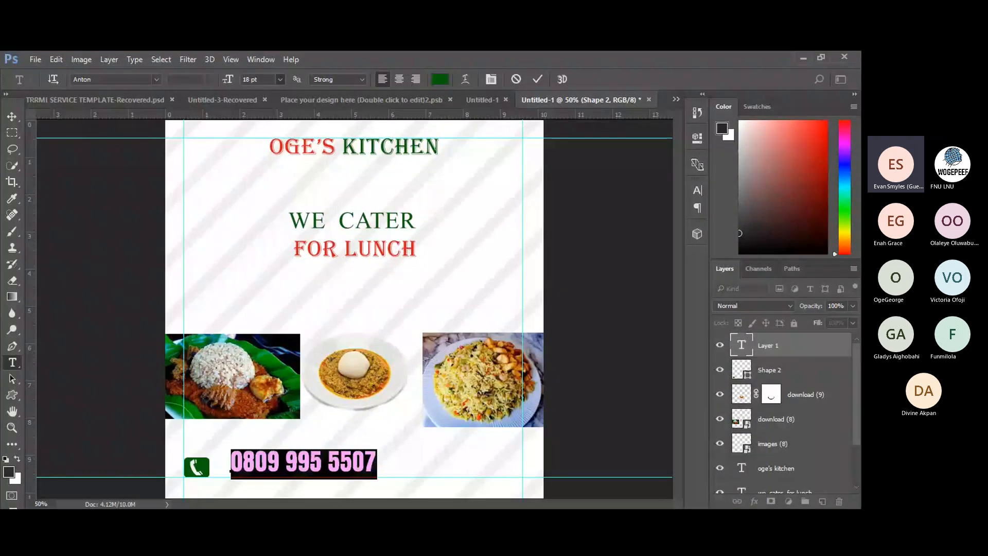
{"action": "left_click", "coordinate": [270, 180]}
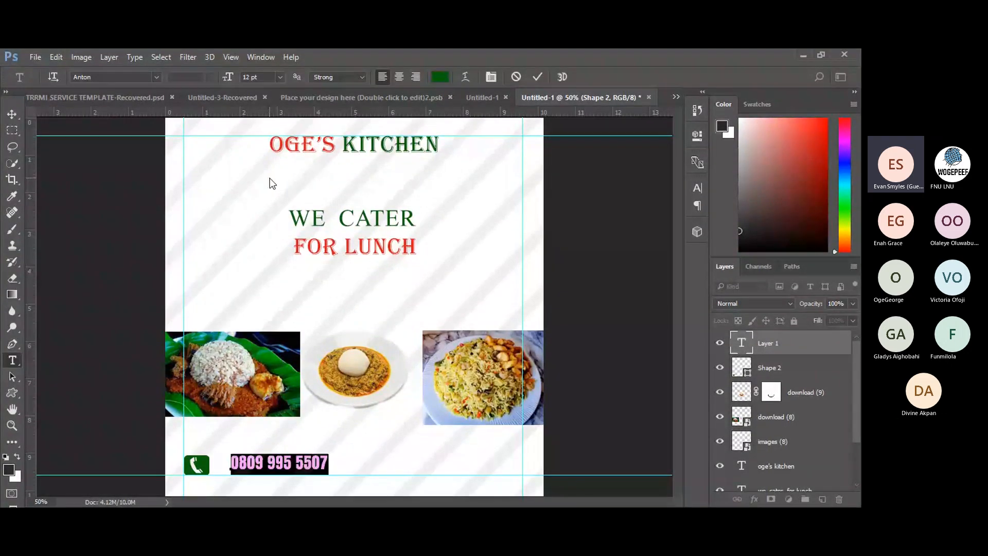
{"action": "key", "text": "ctrl+Return"}
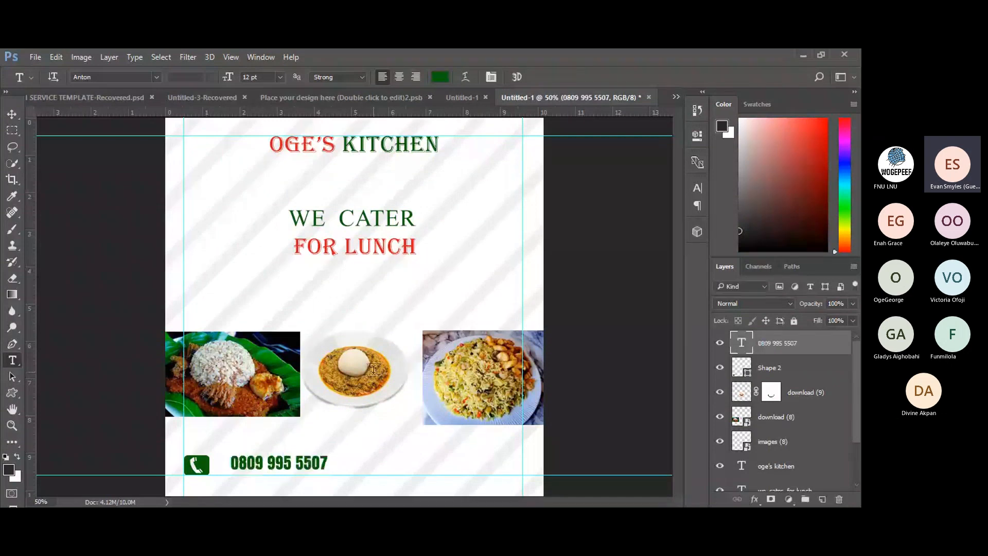
Shift the phone number left and slightly lower beside the icon, then deselect it.
{"action": "key", "text": "v"}
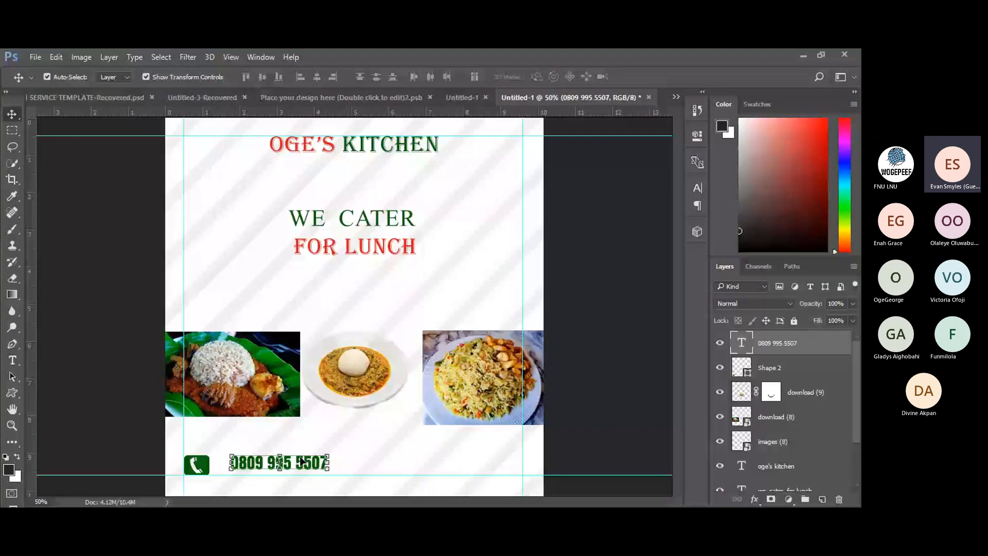
{"action": "left_click_drag", "start_coordinate": [304, 462], "coordinate": [291, 467]}
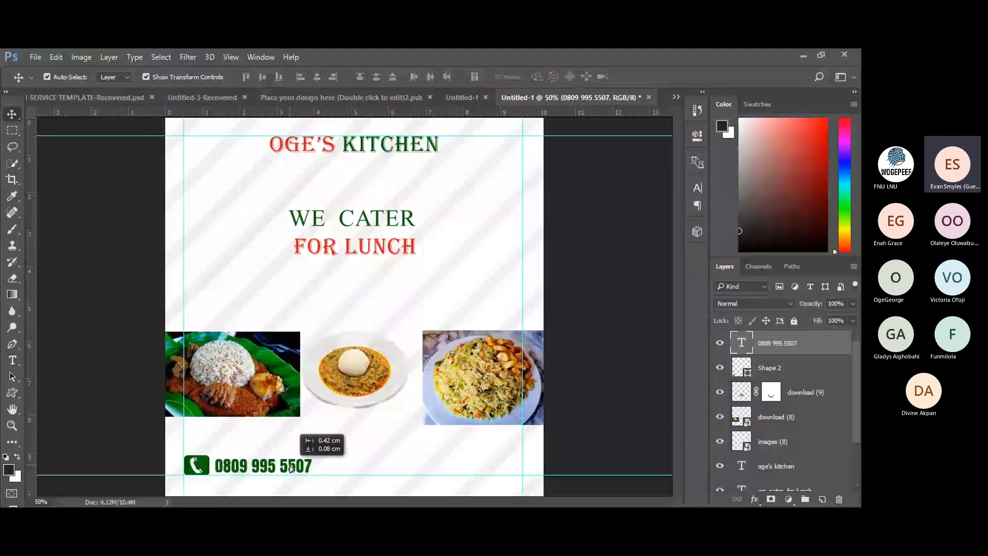
{"action": "left_click_drag", "start_coordinate": [290, 468], "coordinate": [292, 469]}
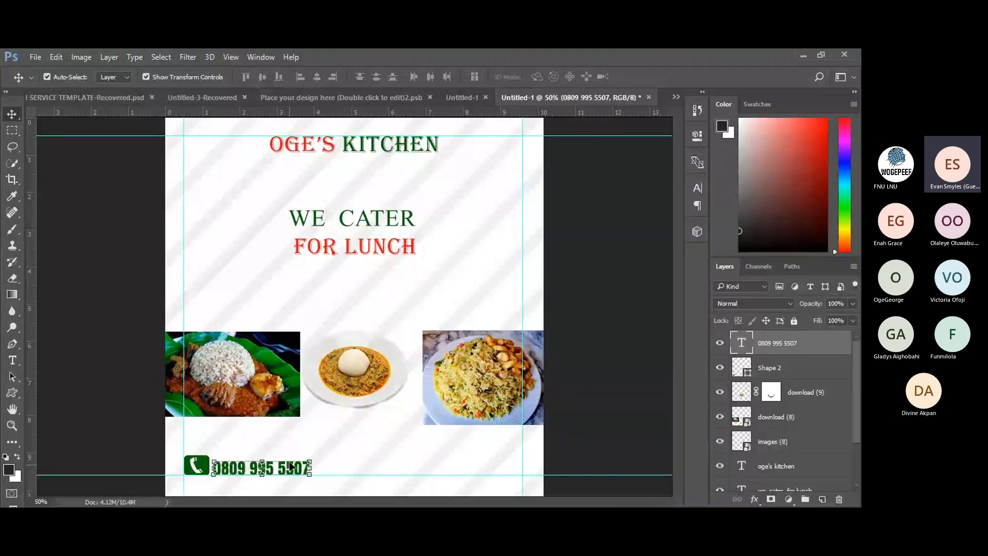
{"action": "left_click", "coordinate": [100, 341]}
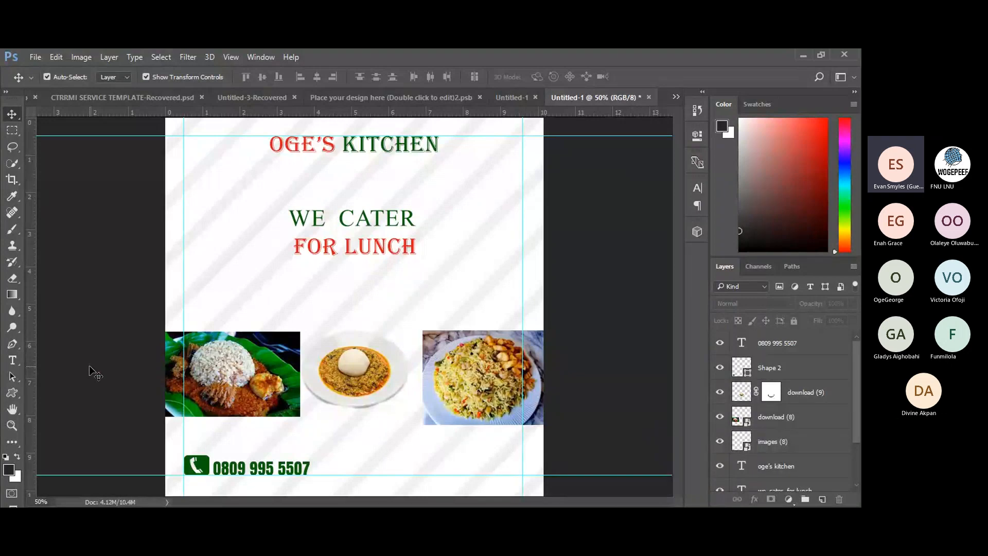
Draw a thin black 220 × 22 px rectangle at the left edge beside WE CATER.
{"action": "left_click", "coordinate": [12, 393]}
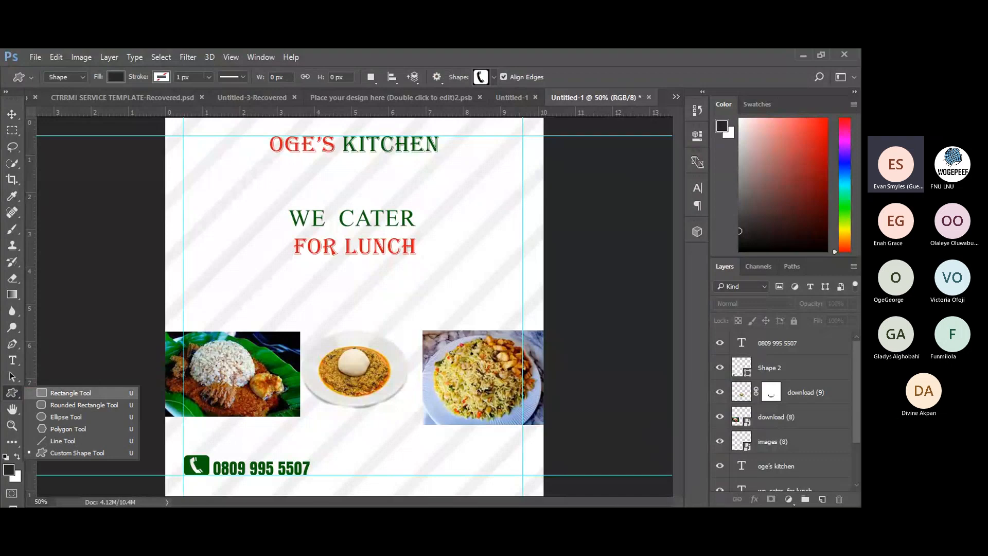
{"action": "left_click", "coordinate": [46, 393]}
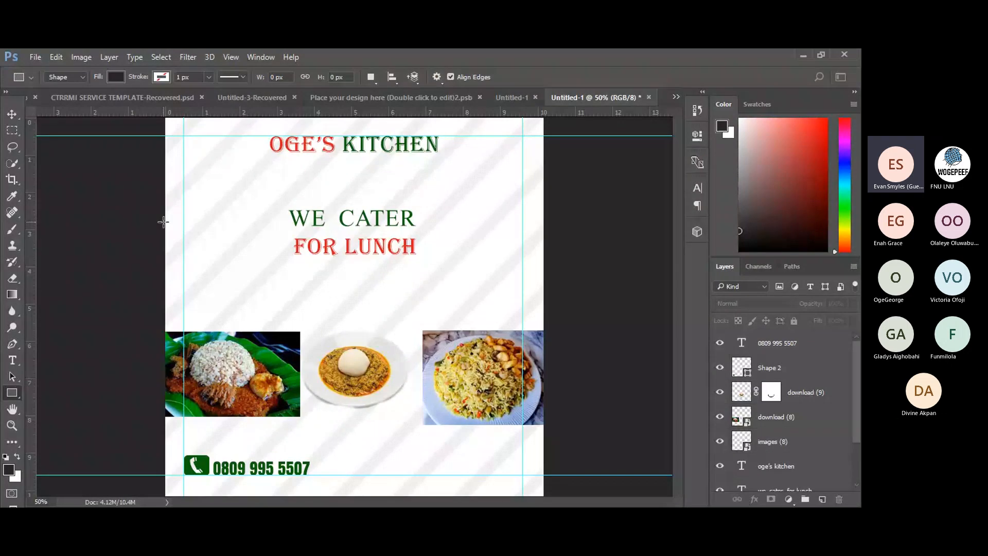
{"action": "left_click_drag", "start_coordinate": [164, 211], "coordinate": [233, 218]}
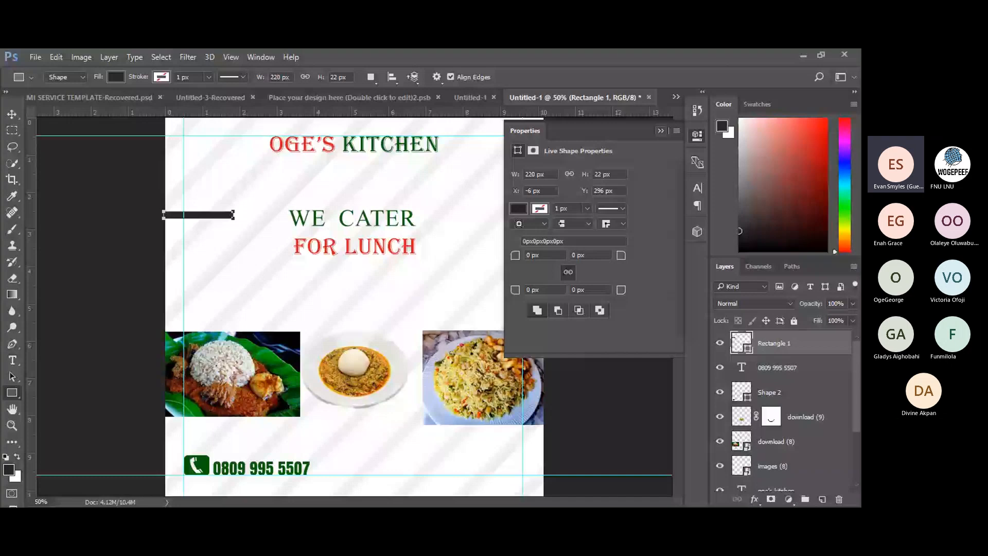
{"action": "left_click", "coordinate": [661, 131]}
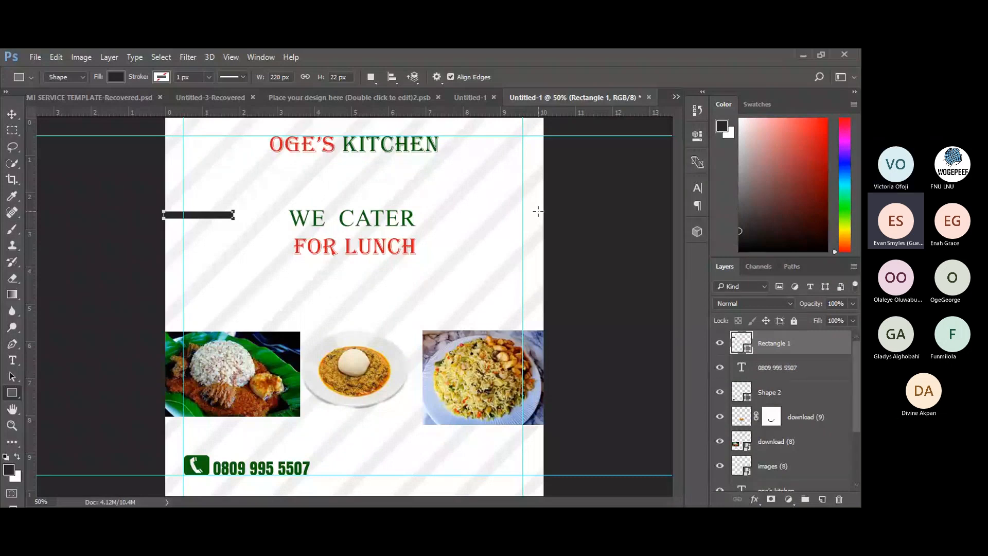
{"action": "left_click", "coordinate": [11, 115]}
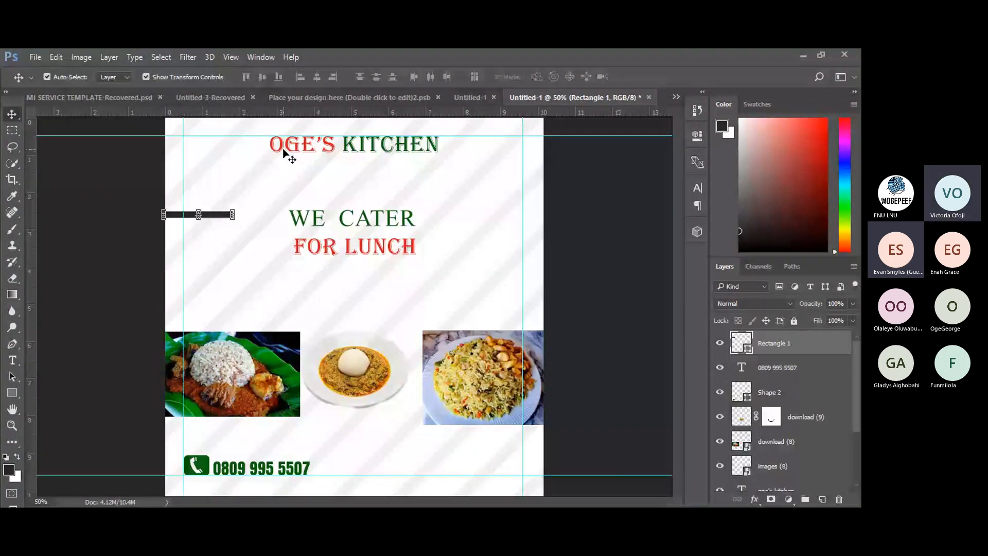
{"action": "left_click", "coordinate": [11, 394]}
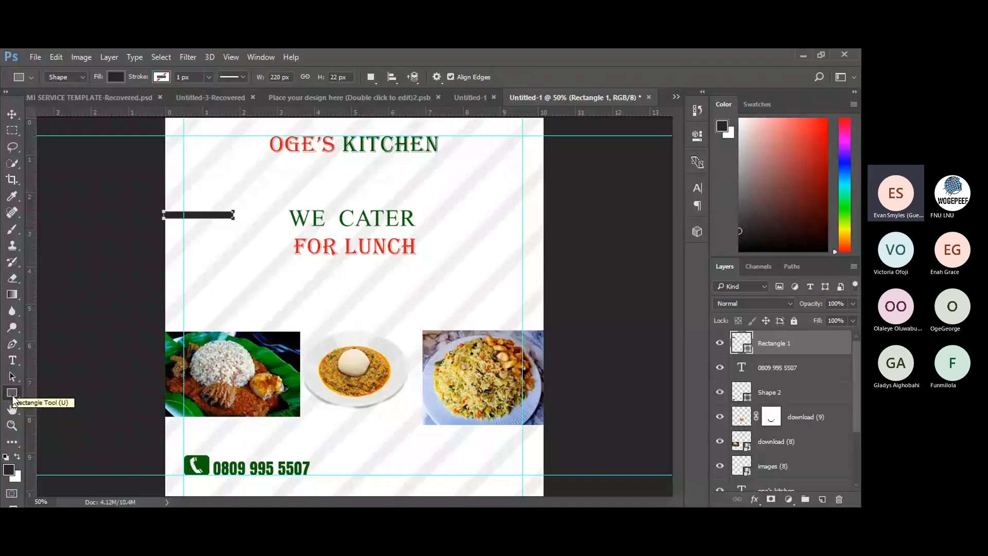
Scroll through the Custom Shape picker's library, then close it without drawing a shape.
{"action": "right_click", "coordinate": [12, 397]}
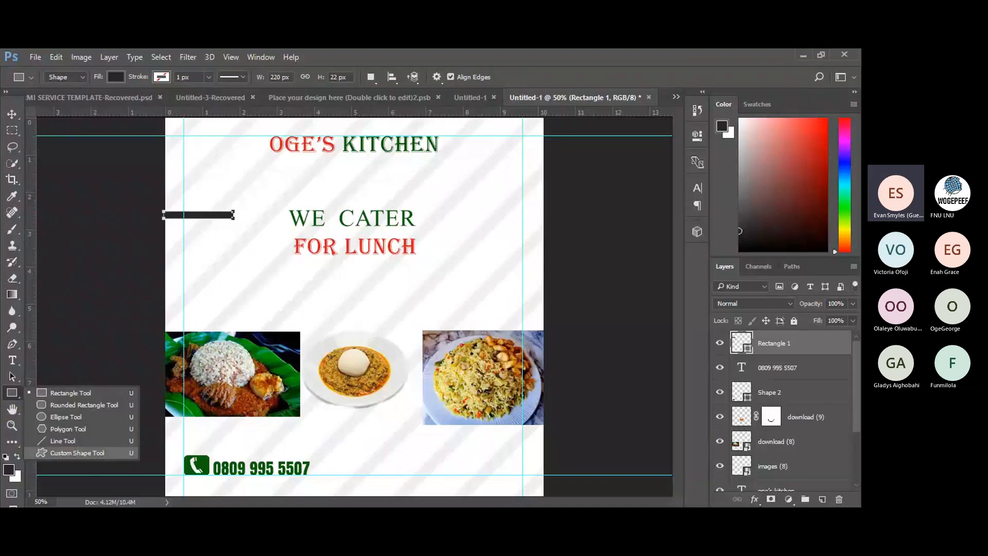
{"action": "left_click", "coordinate": [94, 454]}
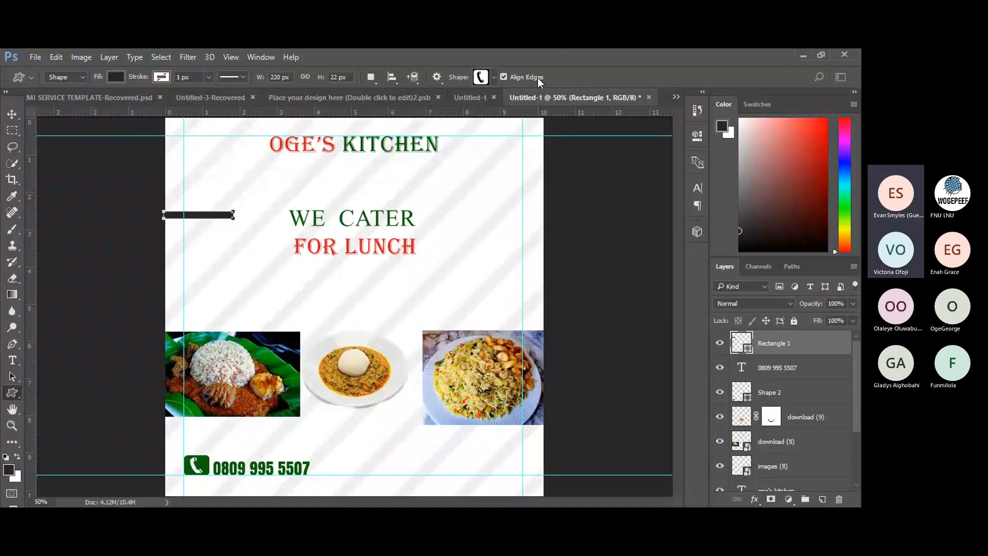
{"action": "left_click", "coordinate": [495, 76]}
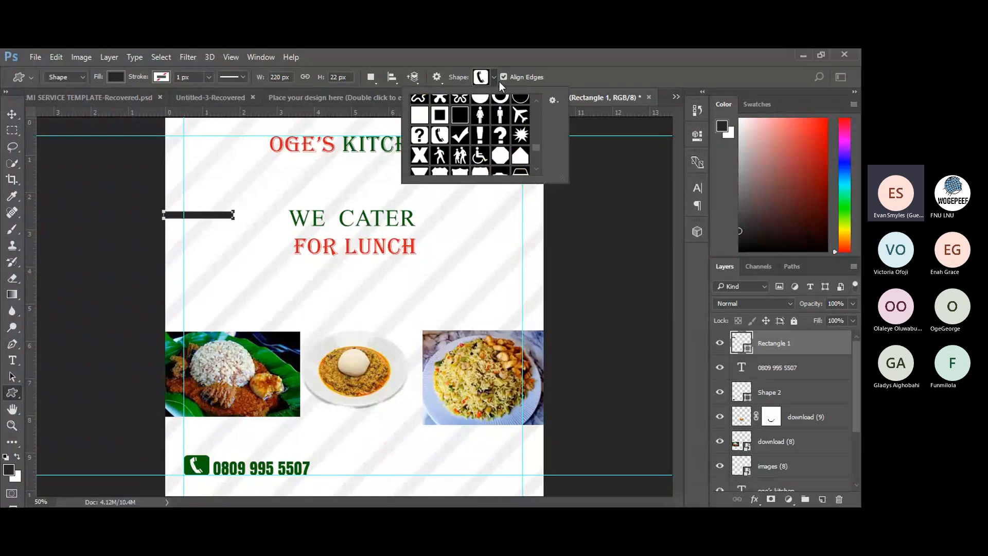
{"action": "scroll", "coordinate": [471, 135], "scroll_direction": "down", "scroll_amount": 3}
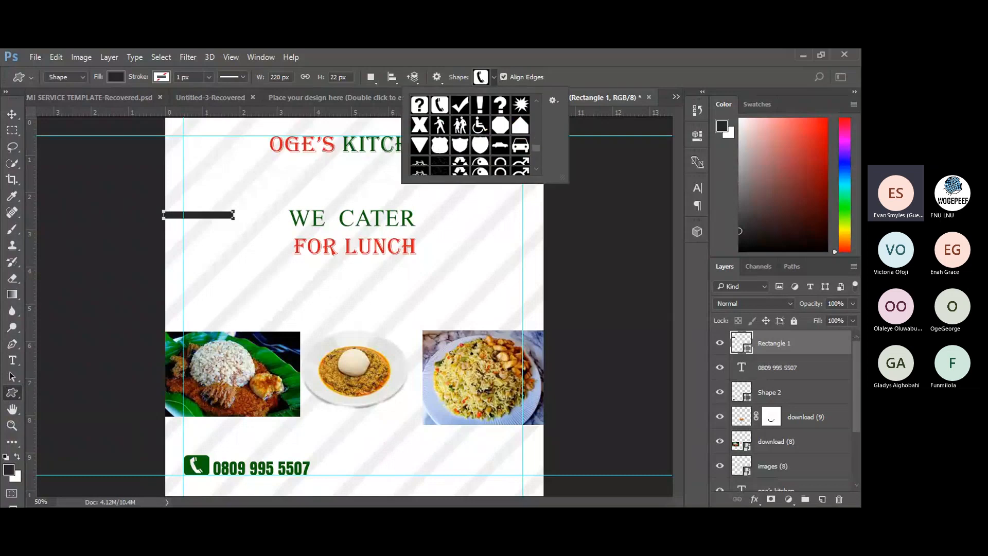
{"action": "scroll", "coordinate": [471, 135], "scroll_direction": "down", "scroll_amount": 3}
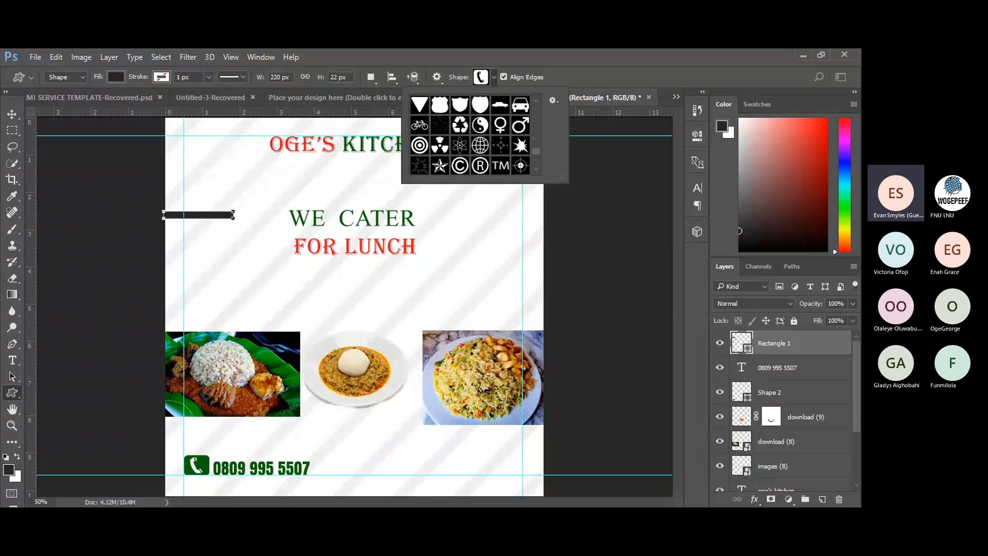
{"action": "scroll", "coordinate": [471, 135], "scroll_direction": "down", "scroll_amount": 4}
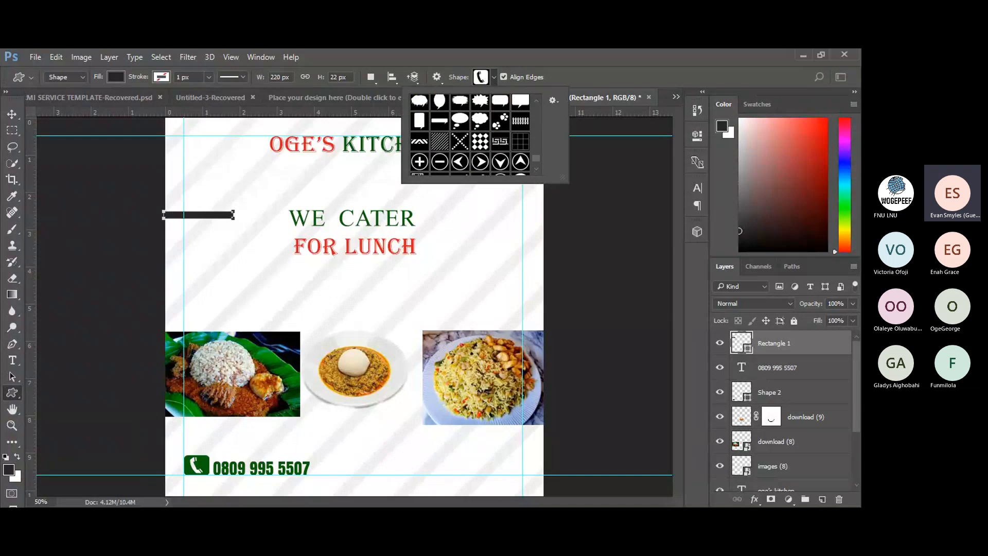
{"action": "left_click", "coordinate": [536, 61]}
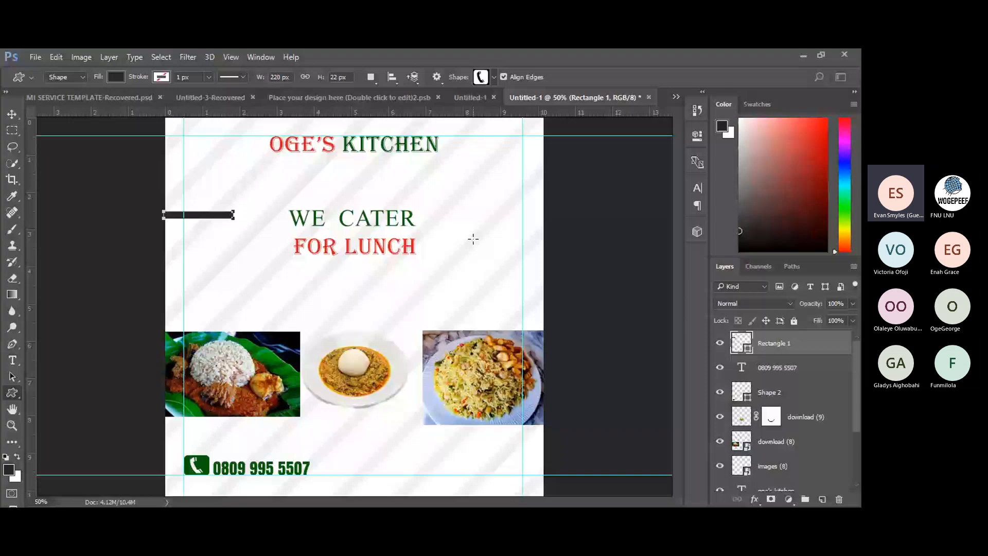
{"action": "left_click", "coordinate": [13, 392]}
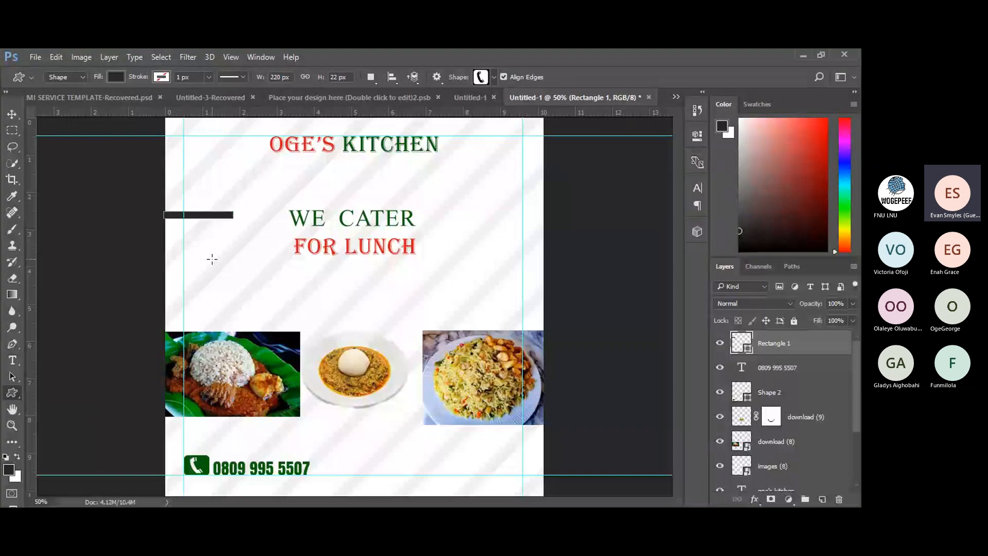
Duplicate the black bar with Ctrl+J, nudging each copy down to stack four bars.
{"action": "left_click", "coordinate": [10, 115]}
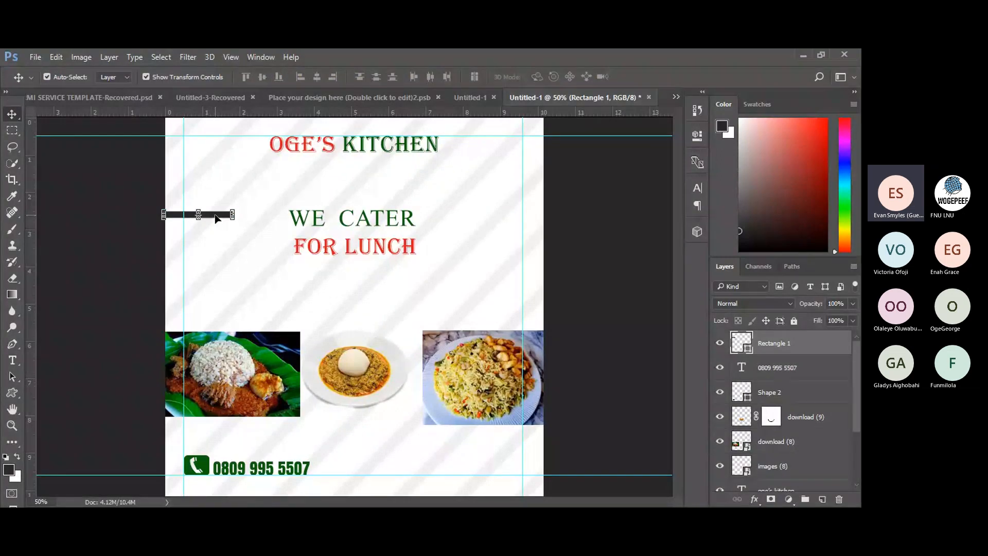
{"action": "key", "text": "ctrl+j"}
{"action": "key", "text": "shift+Down"}
{"action": "key", "text": "shift+Down"}
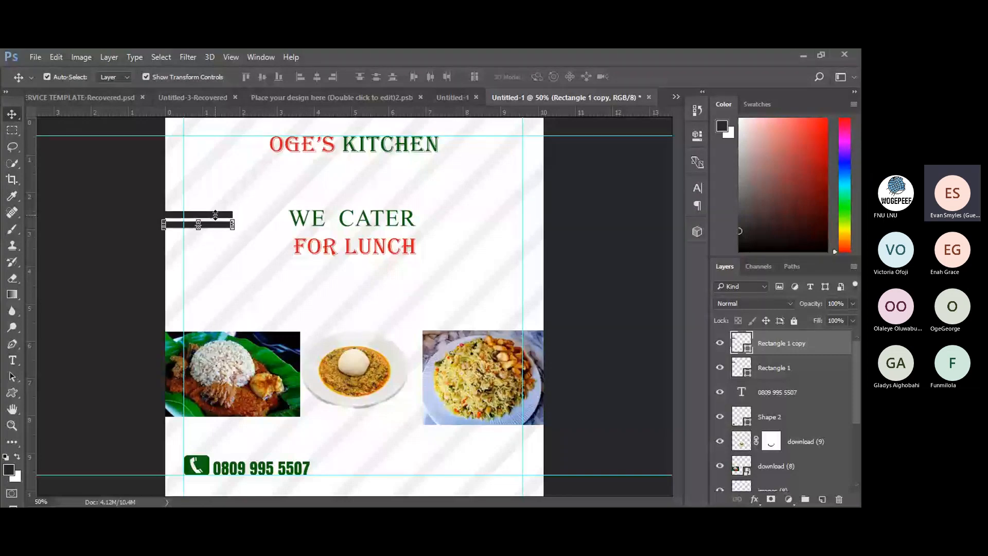
{"action": "key", "text": "ctrl"}
{"action": "key", "text": "ctrl+j"}
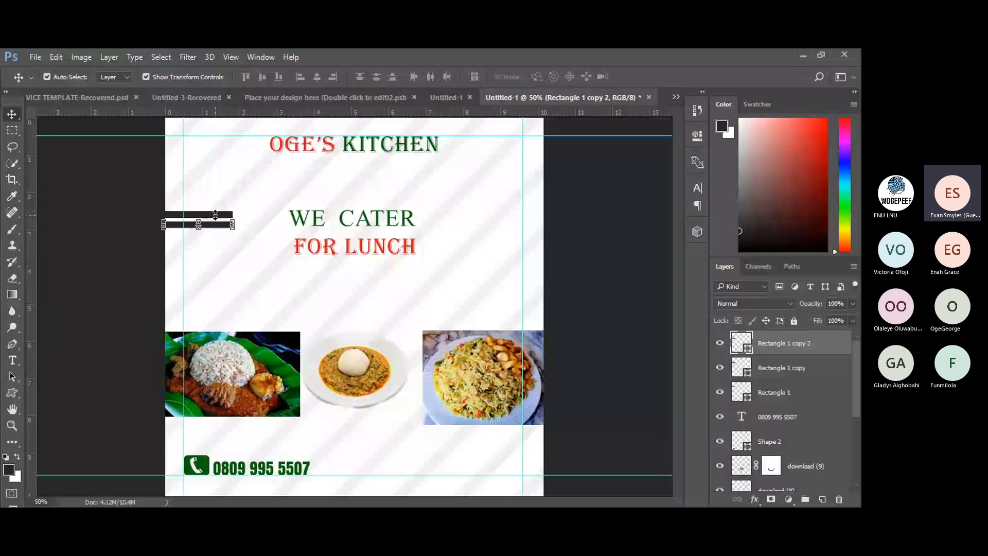
{"action": "key", "text": "Down"}
{"action": "key", "text": "Down"}
{"action": "key", "text": "Down"}
{"action": "key", "text": "Down"}
{"action": "key", "text": "Down"}
{"action": "key", "text": "Down"}
{"action": "key", "text": "Down"}
{"action": "key", "text": "Down"}
{"action": "key", "text": "Down"}
{"action": "key", "text": "Down"}
{"action": "key", "text": "Down"}
{"action": "key", "text": "Down"}
{"action": "key", "text": "Down"}
{"action": "key", "text": "Down"}
{"action": "key", "text": "Down"}
{"action": "key", "text": "Down"}
{"action": "key", "text": "Down"}
{"action": "key", "text": "Down"}
{"action": "key", "text": "Down"}
{"action": "key", "text": "Down"}
{"action": "key", "text": "Down"}
{"action": "key", "text": "Down"}
{"action": "key", "text": "Down"}
{"action": "key", "text": "Down"}
{"action": "key", "text": "Down"}
{"action": "key", "text": "Down"}
{"action": "key", "text": "Down"}
{"action": "key", "text": "Down"}
{"action": "key", "text": "Down"}
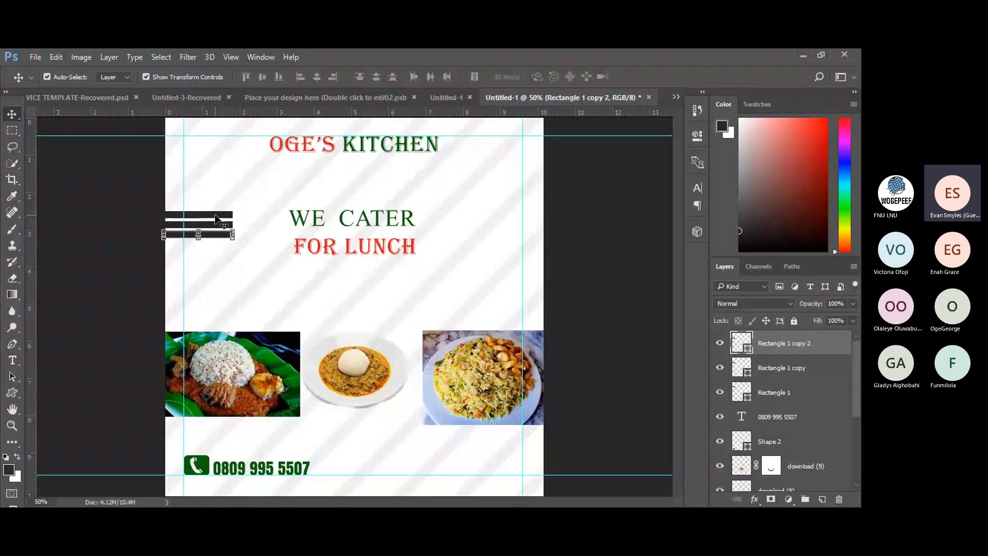
{"action": "key", "text": "Down"}
{"action": "key", "text": "Down"}
{"action": "key", "text": "Down"}
{"action": "key", "text": "Down"}
{"action": "key", "text": "Down"}
{"action": "key", "text": "Down"}
{"action": "key", "text": "ctrl"}
{"action": "key", "text": "ctrl+j"}
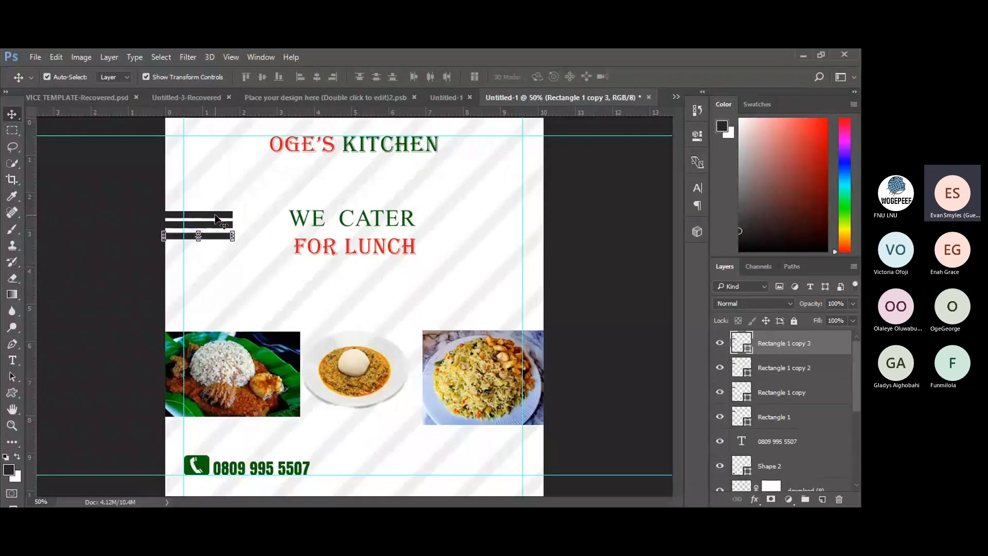
Drop the fourth bar below the others and lengthen the second bar to the right.
{"action": "key", "text": "shift+Down"}
{"action": "key", "text": "shift+Down"}
{"action": "key", "text": "shift+Down"}
{"action": "key", "text": "shift+Down"}
{"action": "key", "text": "shift+Down"}
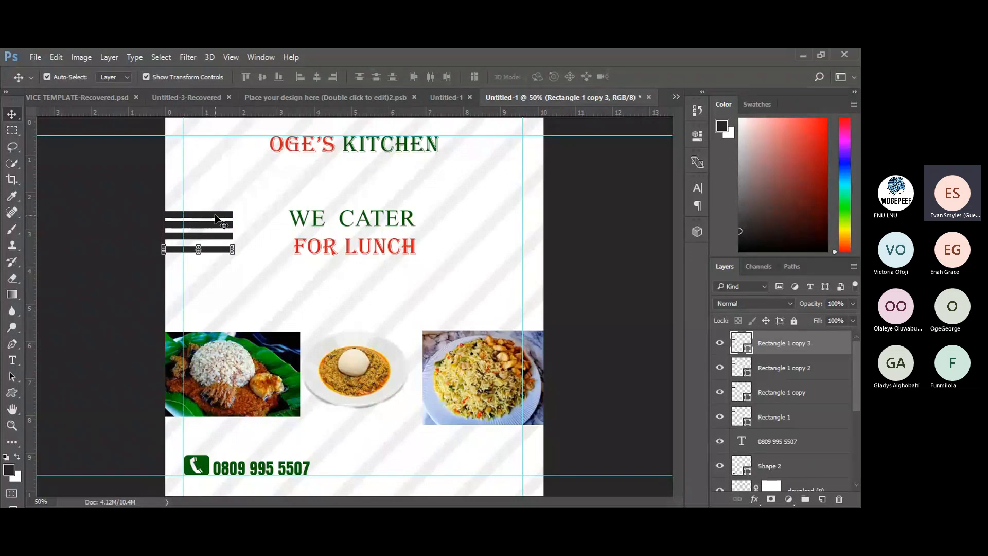
{"action": "left_click", "coordinate": [230, 225]}
{"action": "left_click_drag", "start_coordinate": [232, 225], "coordinate": [248, 224]}
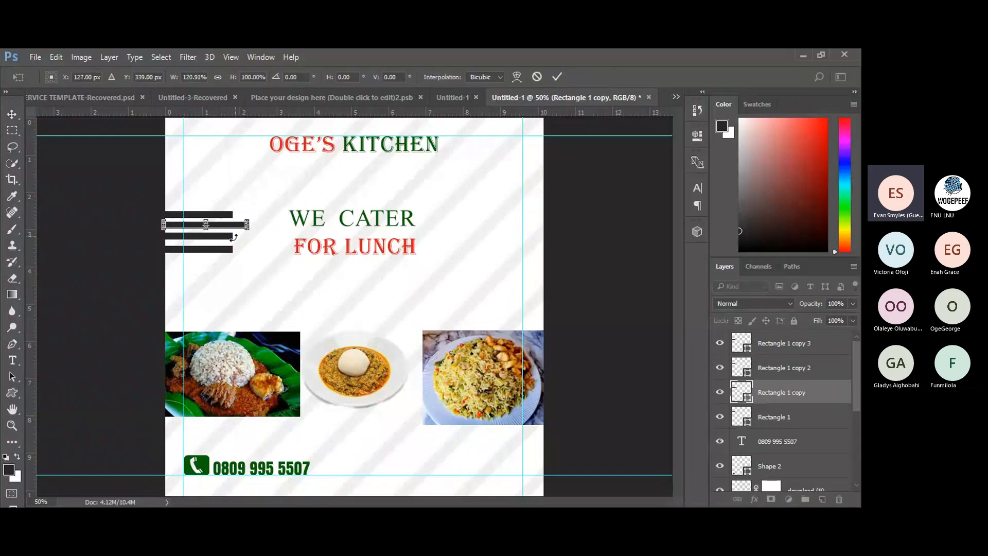
{"action": "left_click", "coordinate": [557, 77]}
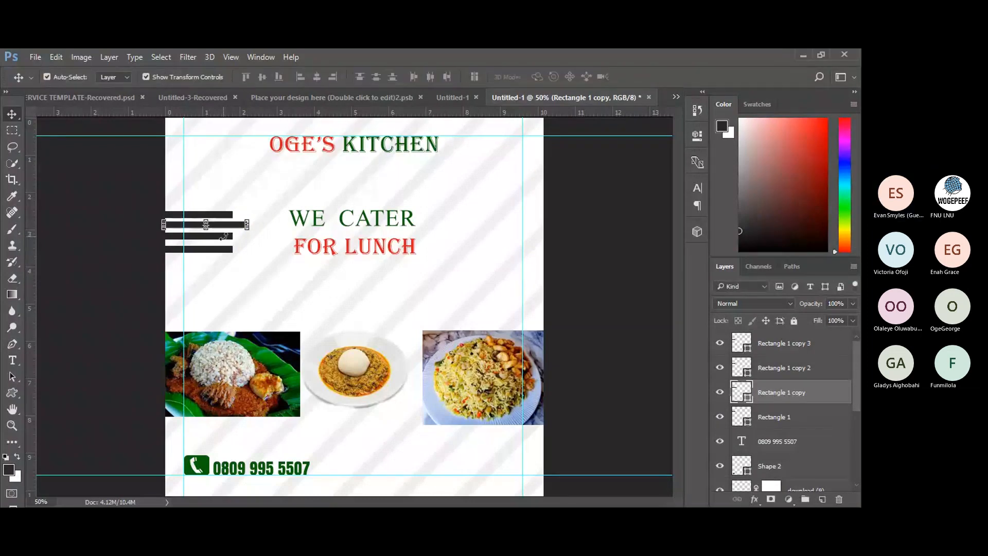
{"action": "left_click", "coordinate": [85, 239]}
Lengthen the third bar so it extends past the second.
{"action": "left_click", "coordinate": [201, 236]}
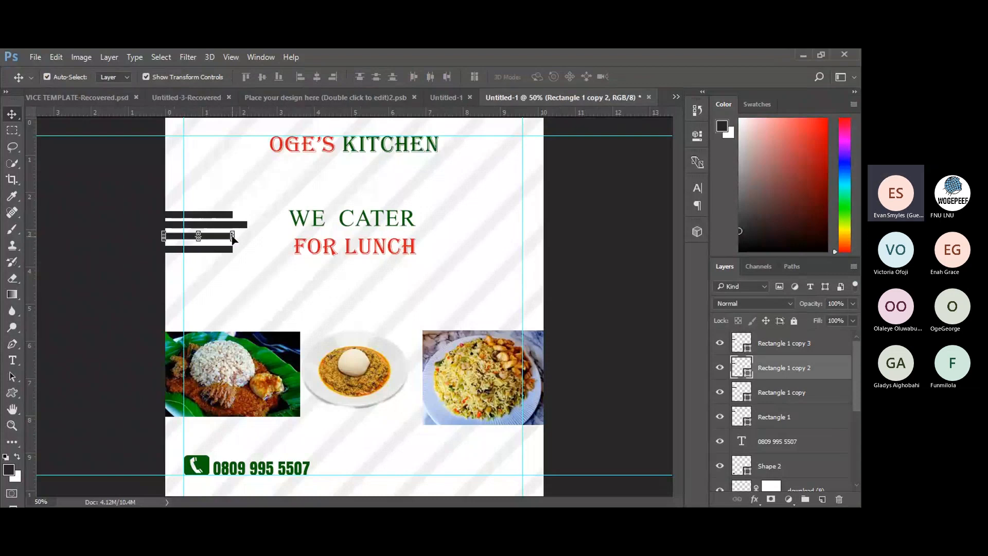
{"action": "left_click_drag", "start_coordinate": [232, 236], "coordinate": [255, 236]}
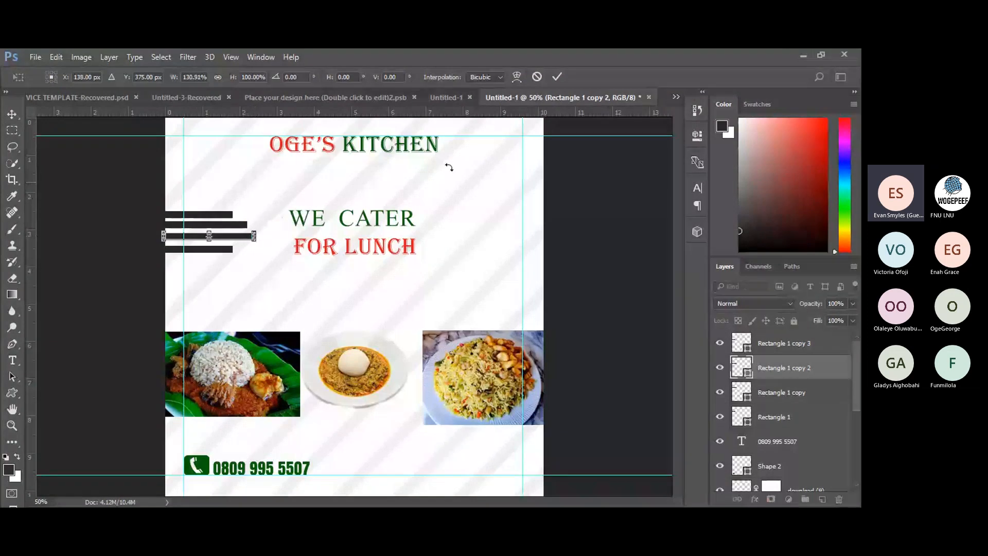
{"action": "left_click", "coordinate": [557, 77]}
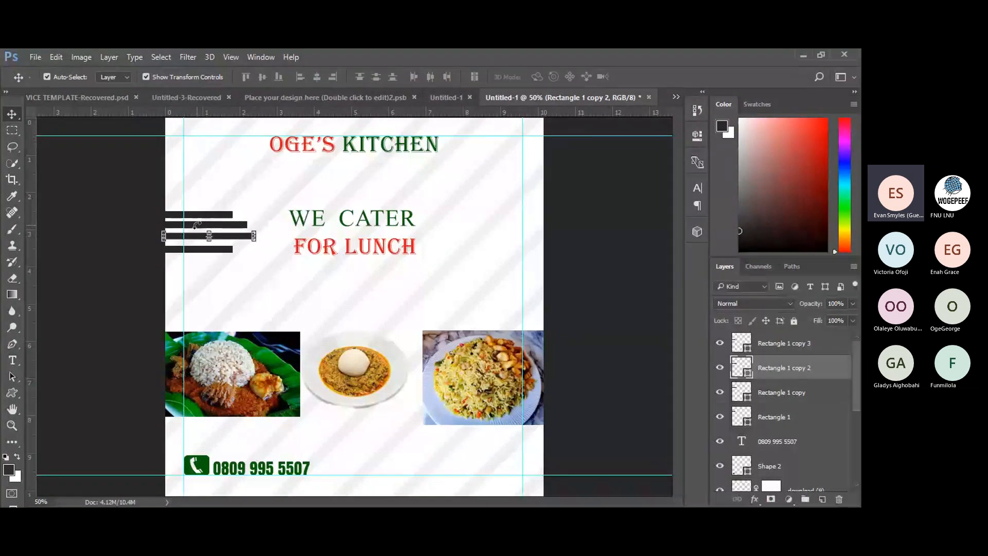
{"action": "left_click", "coordinate": [203, 254]}
Lengthen the bottom bar so it extends past the third.
{"action": "left_click", "coordinate": [214, 250]}
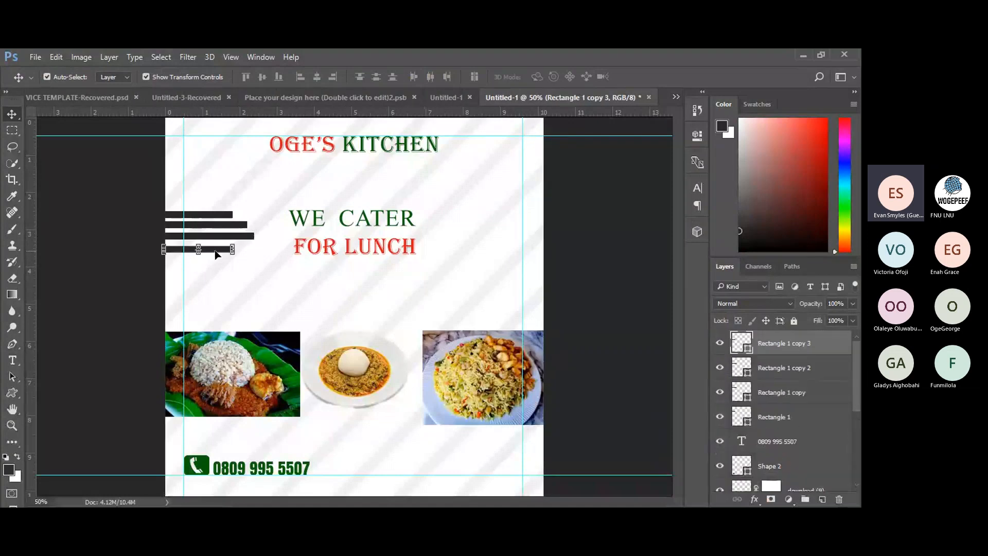
{"action": "left_click_drag", "start_coordinate": [233, 250], "coordinate": [266, 250]}
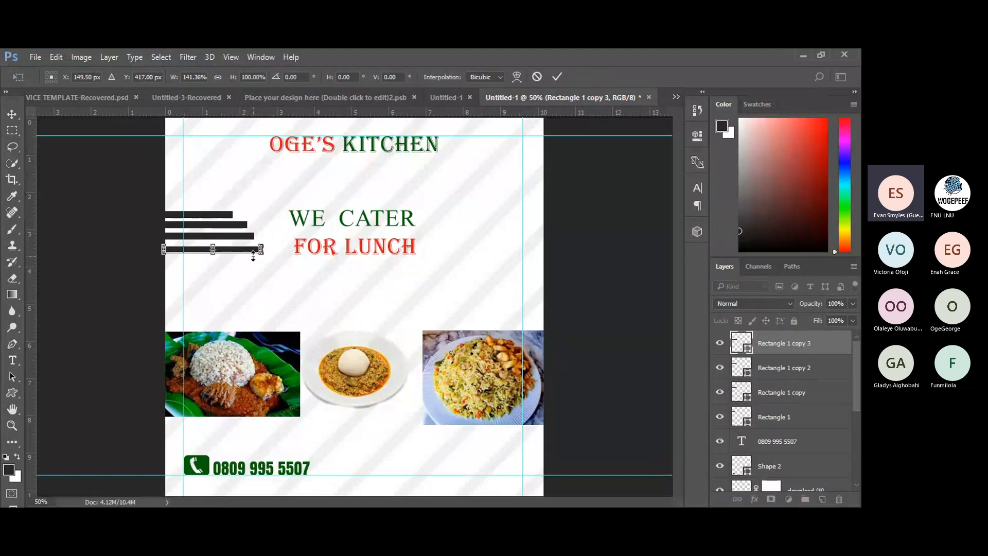
{"action": "left_click_drag", "start_coordinate": [263, 250], "coordinate": [261, 250]}
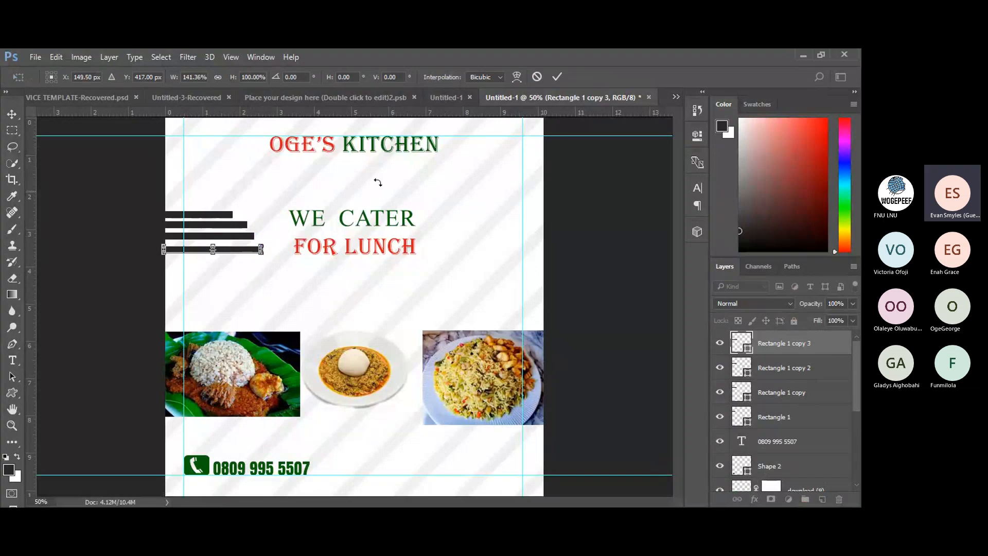
{"action": "left_click", "coordinate": [558, 77]}
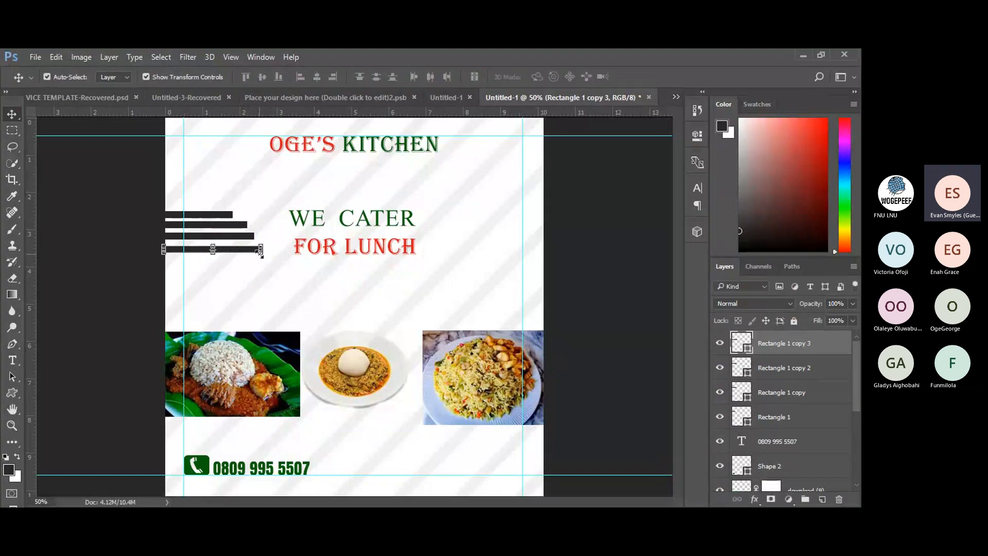
{"action": "left_click_drag", "start_coordinate": [238, 252], "coordinate": [238, 251]}
{"action": "left_click", "coordinate": [208, 241]}
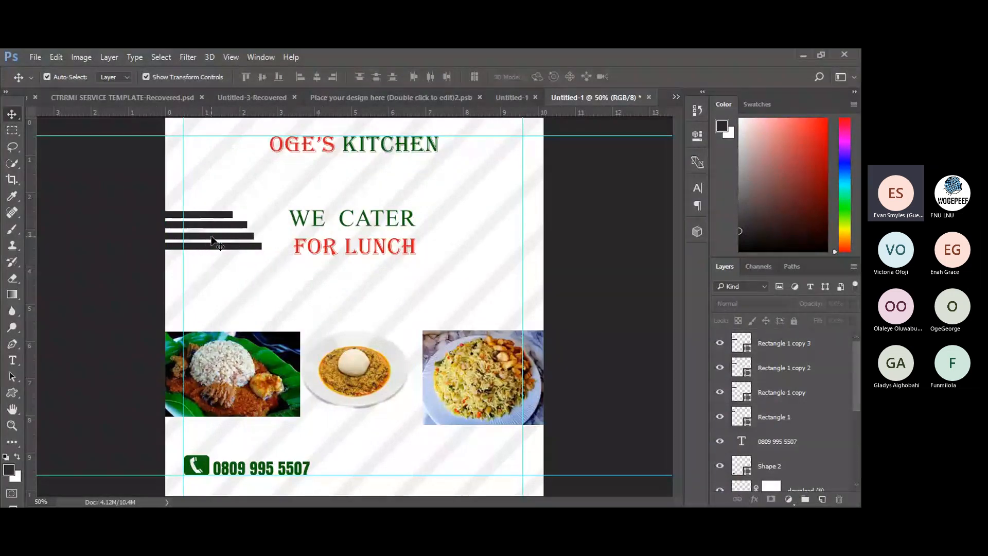
Shift the third bar so the four bars are evenly spaced.
{"action": "left_click", "coordinate": [212, 240]}
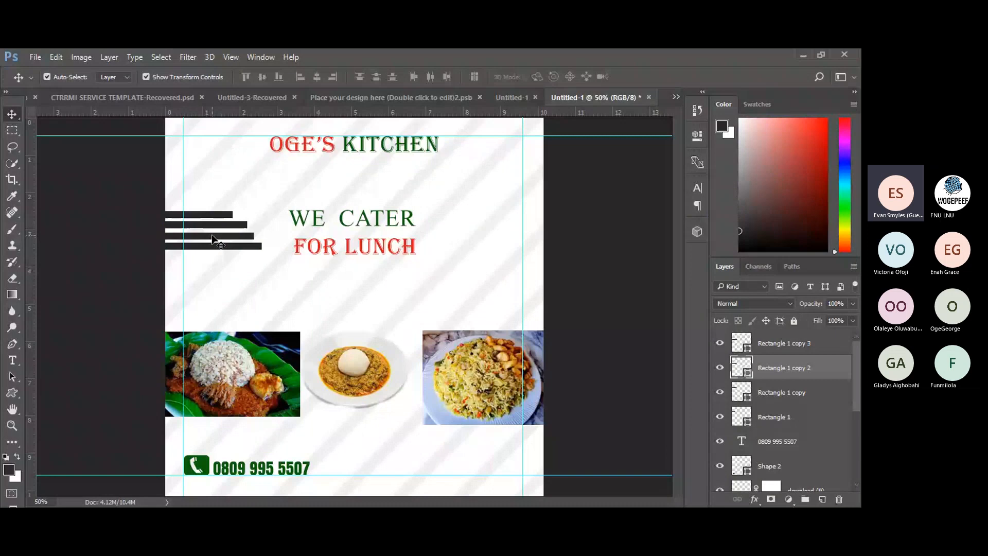
{"action": "left_click_drag", "start_coordinate": [212, 240], "coordinate": [223, 242]}
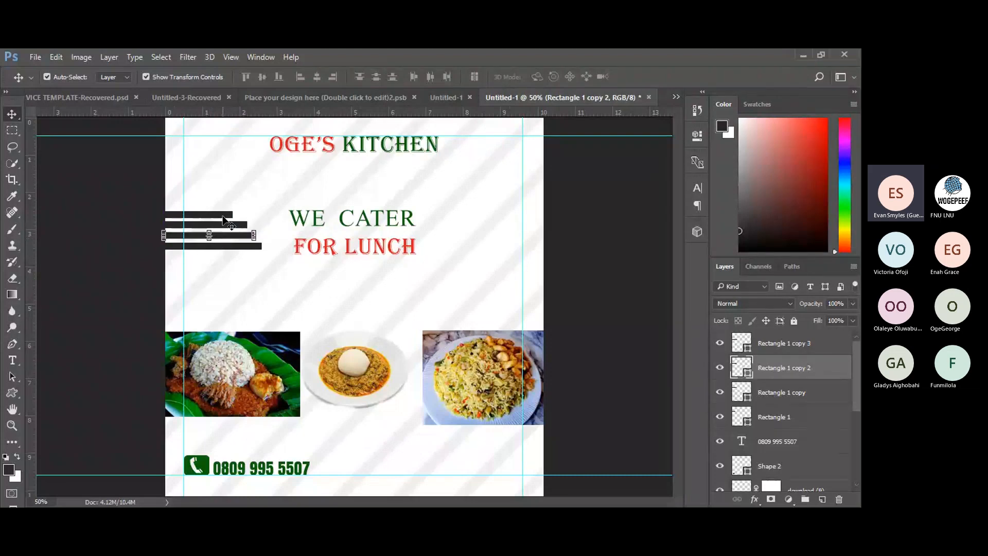
{"action": "left_click", "coordinate": [134, 241]}
{"action": "left_click", "coordinate": [107, 246]}
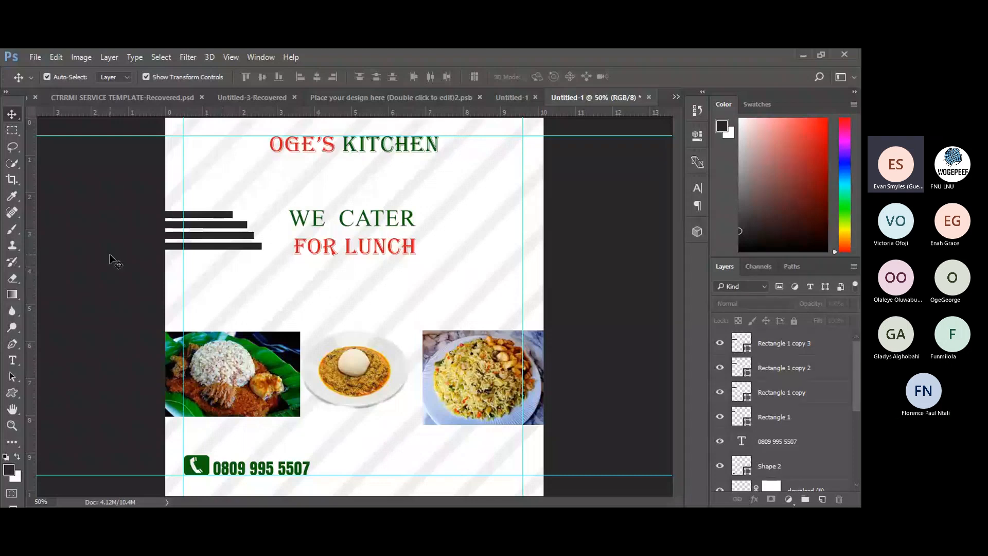
{"action": "left_click", "coordinate": [13, 376]}
{"action": "left_click", "coordinate": [12, 394]}
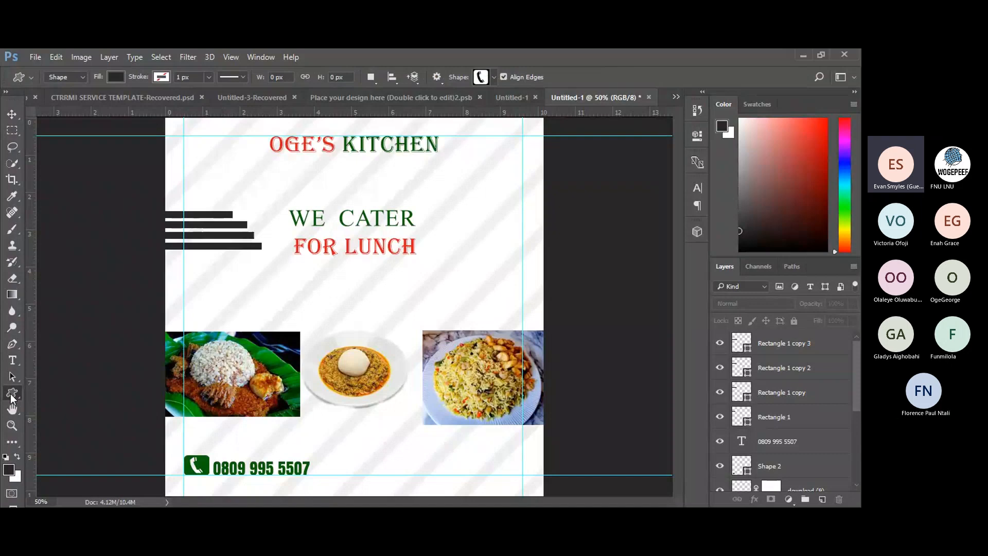
{"action": "right_click", "coordinate": [12, 395]}
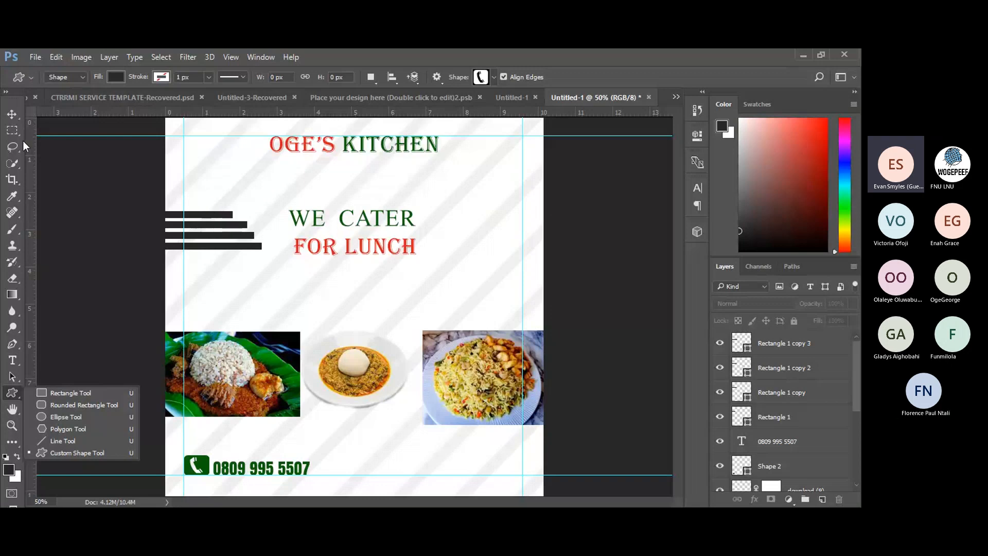
{"action": "left_click", "coordinate": [11, 116]}
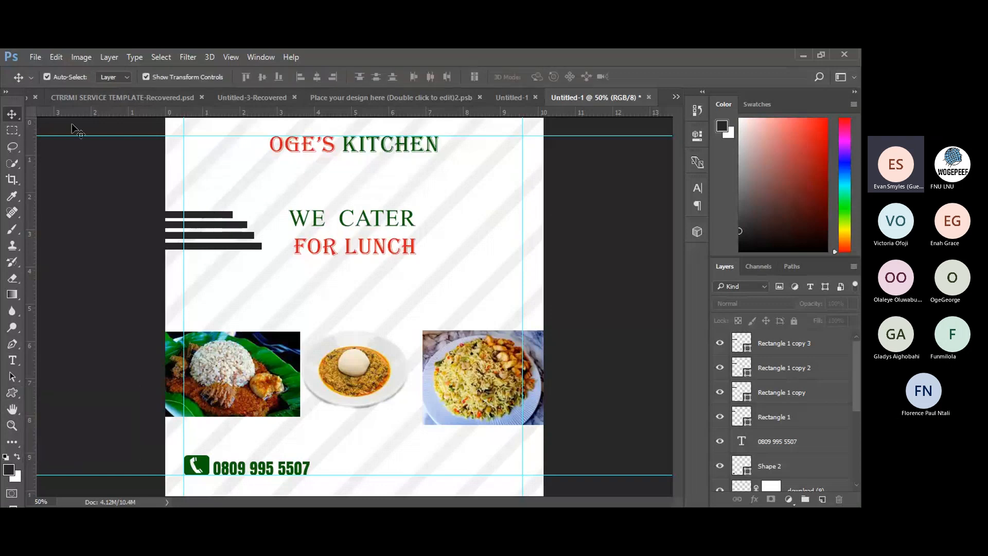
{"action": "left_click", "coordinate": [202, 227]}
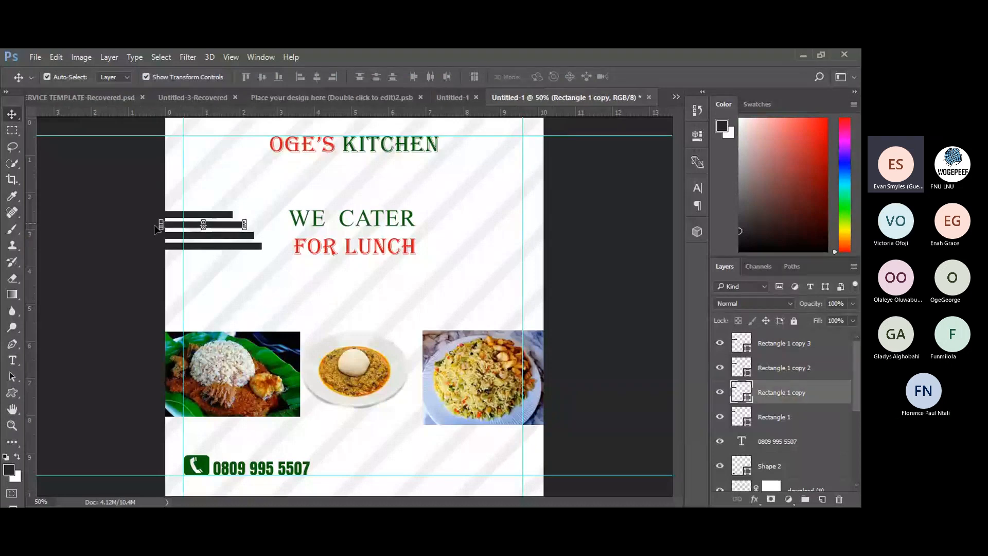
{"action": "left_click", "coordinate": [83, 232]}
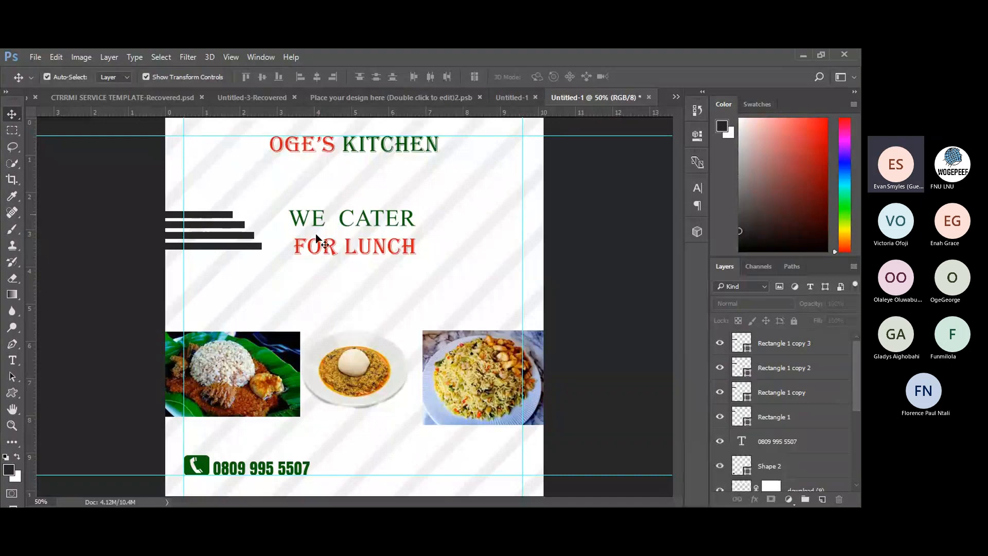
{"action": "left_click", "coordinate": [802, 346]}
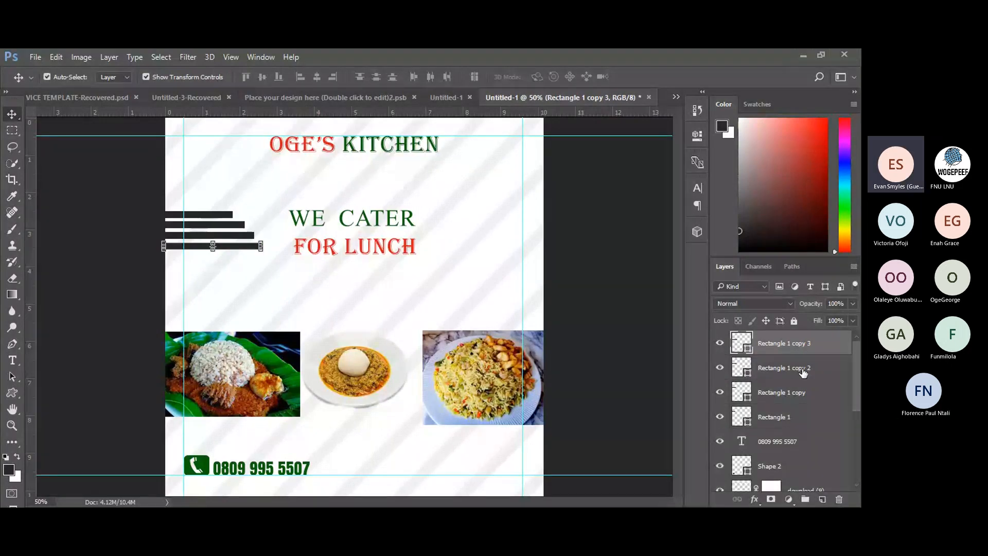
Group the four Rectangle bar layers into Group 1 and nudge it left past the flyer's edge.
{"action": "key", "text": "ctrl"}
{"action": "left_click", "coordinate": [796, 370], "text": "ctrl"}
{"action": "left_click", "coordinate": [789, 394], "text": "ctrl"}
{"action": "left_click", "coordinate": [786, 418], "text": "ctrl"}
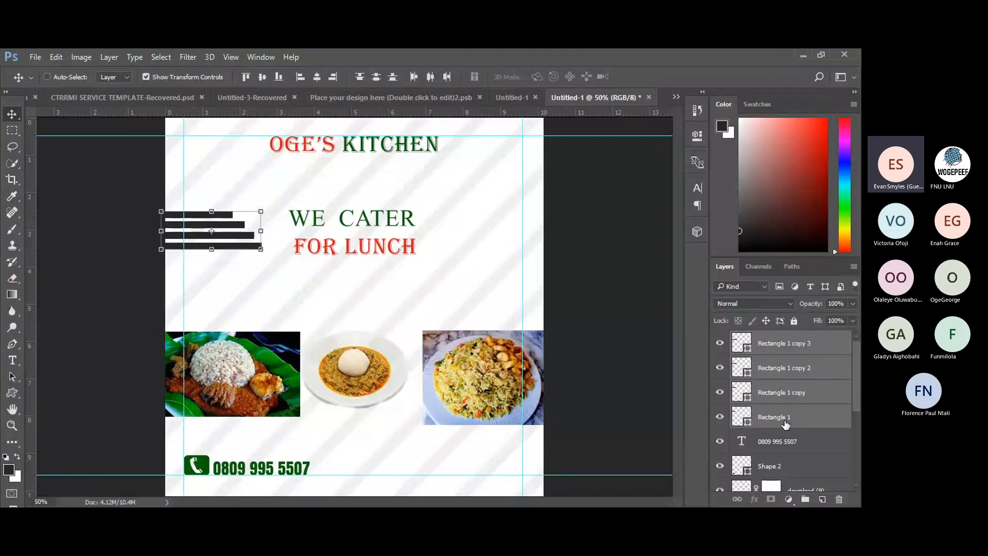
{"action": "key", "text": "ctrl+g"}
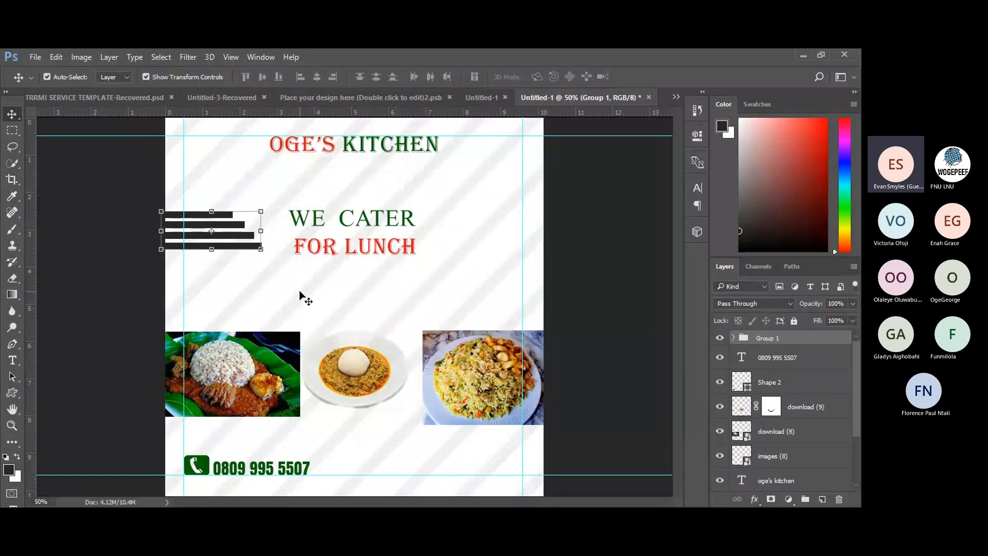
{"action": "key", "text": "Right"}
{"action": "key", "text": "Right"}
{"action": "key", "text": "Right"}
{"action": "key", "text": "Right"}
{"action": "key", "text": "Right"}
{"action": "key", "text": "Right"}
{"action": "key", "text": "Right"}
{"action": "key", "text": "Right"}
{"action": "key", "text": "Right"}
{"action": "key", "text": "Right"}
{"action": "key", "text": "Right"}
{"action": "key", "text": "Right"}
{"action": "key", "text": "Right"}
{"action": "key", "text": "Right"}
{"action": "key", "text": "Right"}
{"action": "key", "text": "Right"}
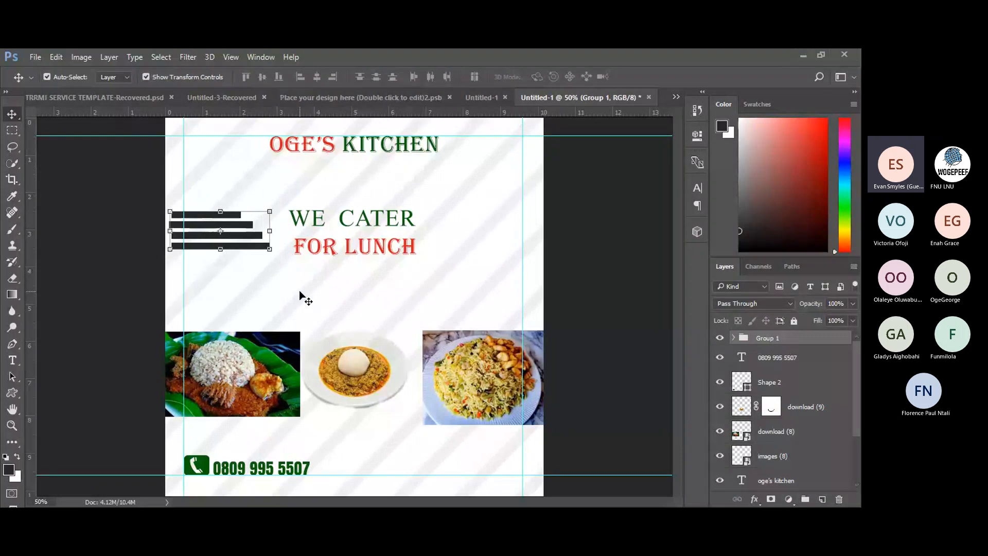
{"action": "key", "text": "Right"}
{"action": "key", "text": "Right"}
{"action": "key", "text": "Right"}
{"action": "key", "text": "Right"}
{"action": "key", "text": "Right"}
{"action": "key", "text": "Right"}
{"action": "key", "text": "Right"}
{"action": "key", "text": "Right"}
{"action": "key", "text": "Right"}
{"action": "key", "text": "Right"}
{"action": "key", "text": "Right"}
{"action": "key", "text": "Right"}
{"action": "key", "text": "Right"}
{"action": "key", "text": "Right"}
{"action": "key", "text": "Right"}
{"action": "key", "text": "Right"}
{"action": "key", "text": "Right"}
{"action": "key", "text": "Right"}
{"action": "key", "text": "Right"}
{"action": "key", "text": "Right"}
{"action": "key", "text": "Left"}
{"action": "key", "text": "Left"}
{"action": "key", "text": "Left"}
{"action": "key", "text": "Left"}
{"action": "key", "text": "Left"}
{"action": "key", "text": "Left"}
{"action": "key", "text": "Left"}
{"action": "key", "text": "Left"}
{"action": "key", "text": "Left"}
{"action": "key", "text": "Left"}
{"action": "key", "text": "Left"}
{"action": "key", "text": "Left"}
{"action": "key", "text": "Left"}
{"action": "key", "text": "Left"}
{"action": "key", "text": "Left"}
{"action": "key", "text": "Left"}
{"action": "key", "text": "Left"}
{"action": "key", "text": "Left"}
{"action": "key", "text": "Left"}
{"action": "key", "text": "Left"}
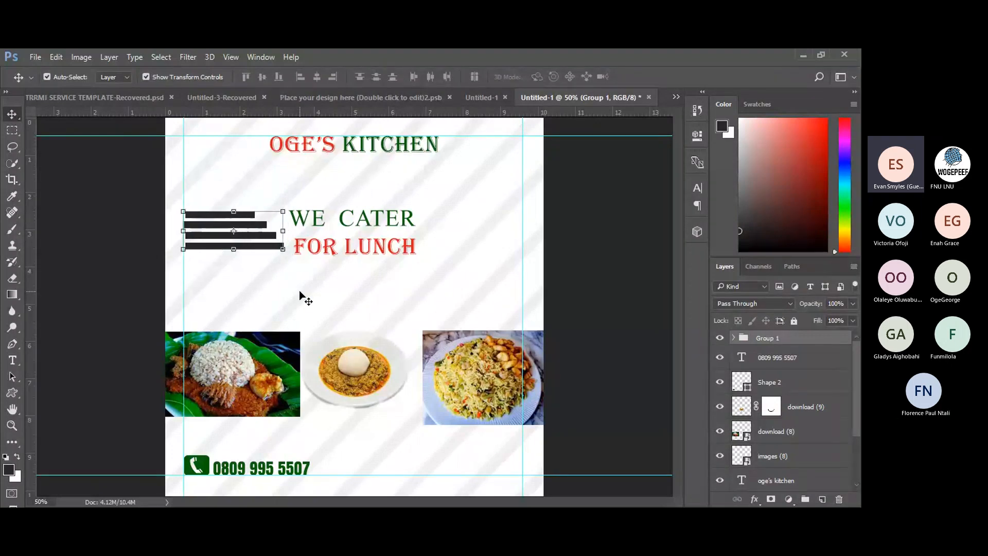
{"action": "key", "text": "Left"}
{"action": "key", "text": "Left"}
{"action": "key", "text": "Left"}
{"action": "key", "text": "Left"}
{"action": "key", "text": "Left"}
{"action": "key", "text": "Left"}
{"action": "key", "text": "Left"}
{"action": "key", "text": "Left"}
{"action": "key", "text": "Left"}
{"action": "key", "text": "Left"}
{"action": "key", "text": "Left"}
{"action": "key", "text": "Left"}
{"action": "key", "text": "Left"}
{"action": "key", "text": "Left"}
{"action": "key", "text": "Left"}
{"action": "key", "text": "Left"}
{"action": "key", "text": "Left"}
{"action": "key", "text": "Left"}
{"action": "key", "text": "Left"}
{"action": "key", "text": "Left"}
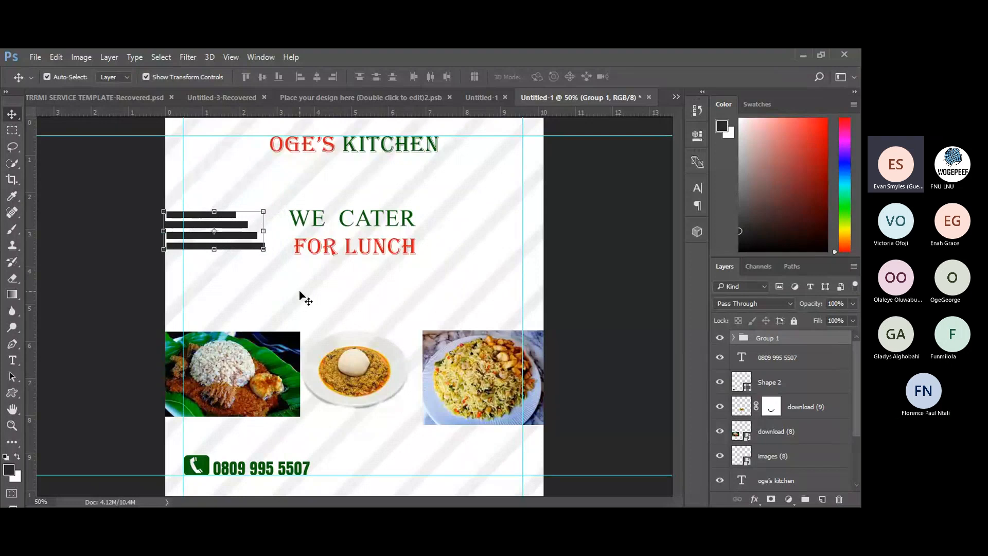
{"action": "key", "text": "Left"}
{"action": "key", "text": "Left"}
{"action": "key", "text": "Left"}
{"action": "key", "text": "Left"}
{"action": "key", "text": "Left"}
{"action": "key", "text": "Left"}
{"action": "key", "text": "Right"}
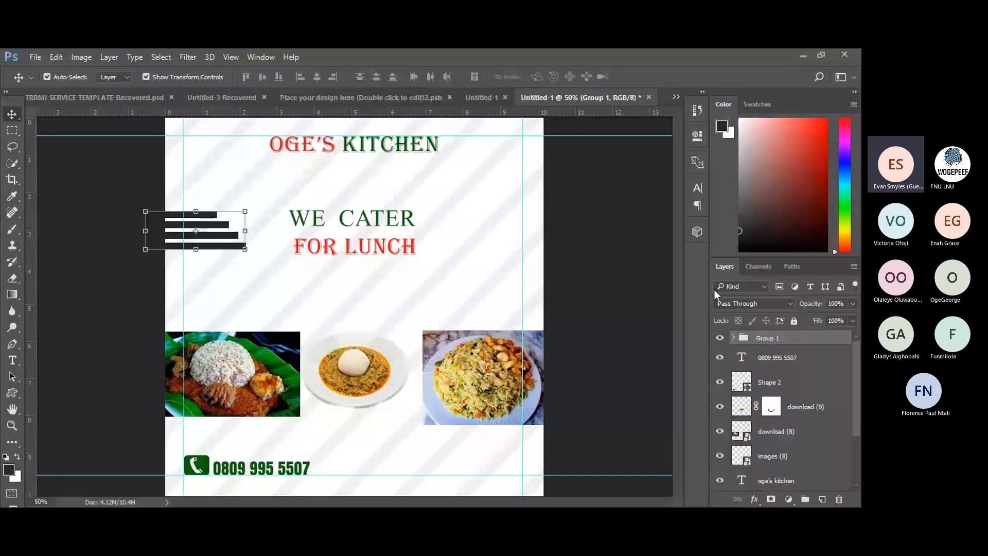
Expand Group 1 and select its four Rectangle 1 layers.
{"action": "left_click", "coordinate": [735, 338]}
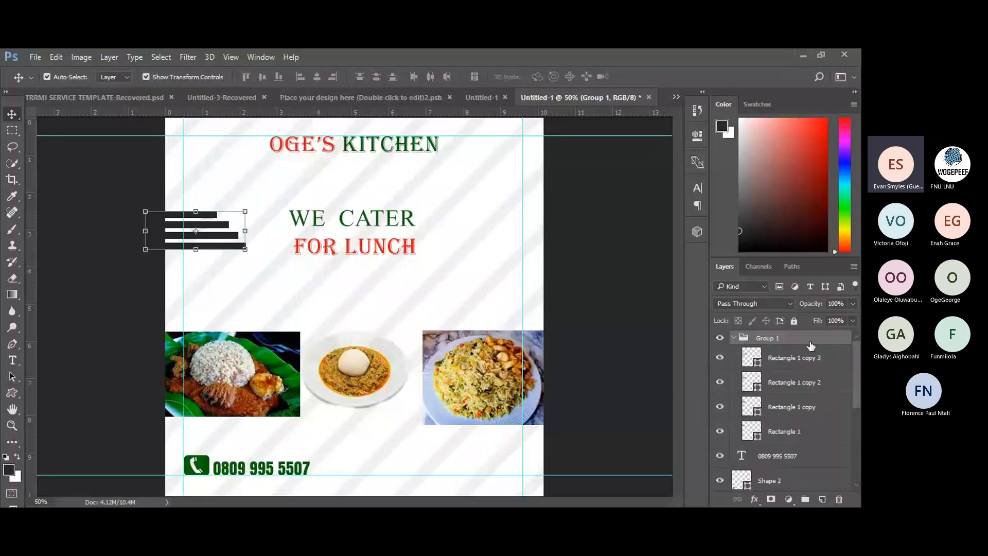
{"action": "key", "text": "ctrl"}
{"action": "left_click", "coordinate": [812, 359], "text": "ctrl"}
{"action": "left_click", "coordinate": [805, 382], "text": "ctrl"}
{"action": "left_click", "coordinate": [801, 408], "text": "ctrl"}
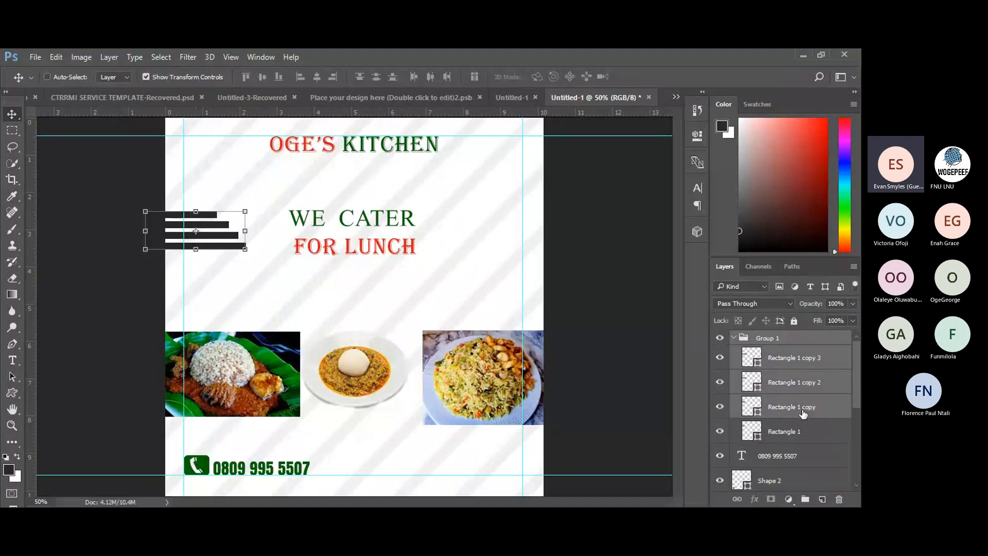
{"action": "left_click", "coordinate": [805, 431], "text": "ctrl"}
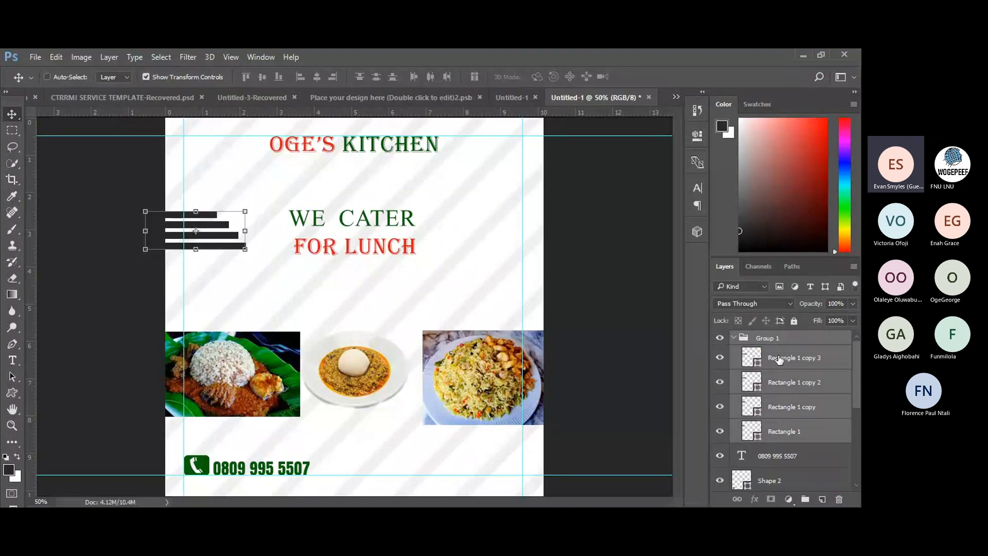
{"action": "left_click", "coordinate": [778, 338], "text": "ctrl"}
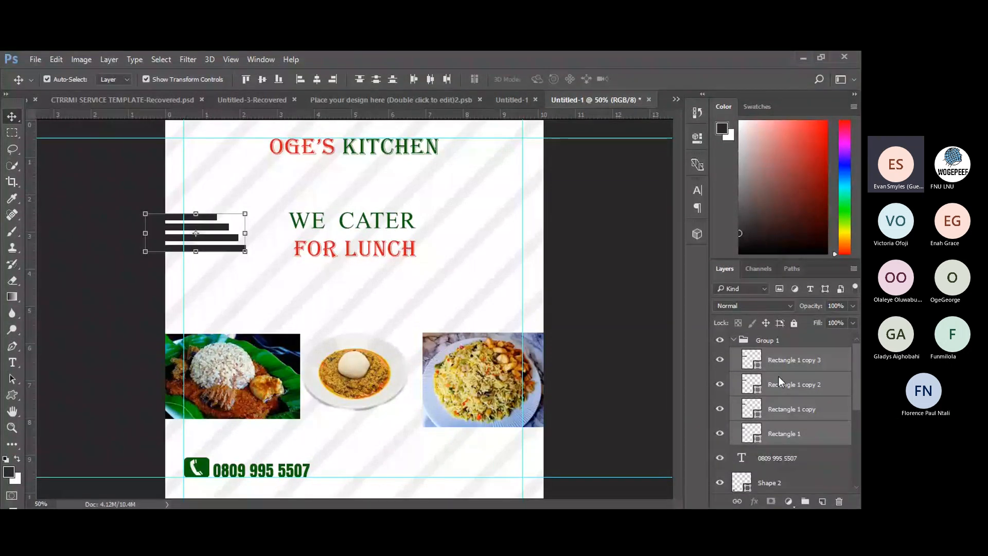
Merge the four bar layers into one, duplicate it, and move the copy right.
{"action": "key", "text": "ctrl+e"}
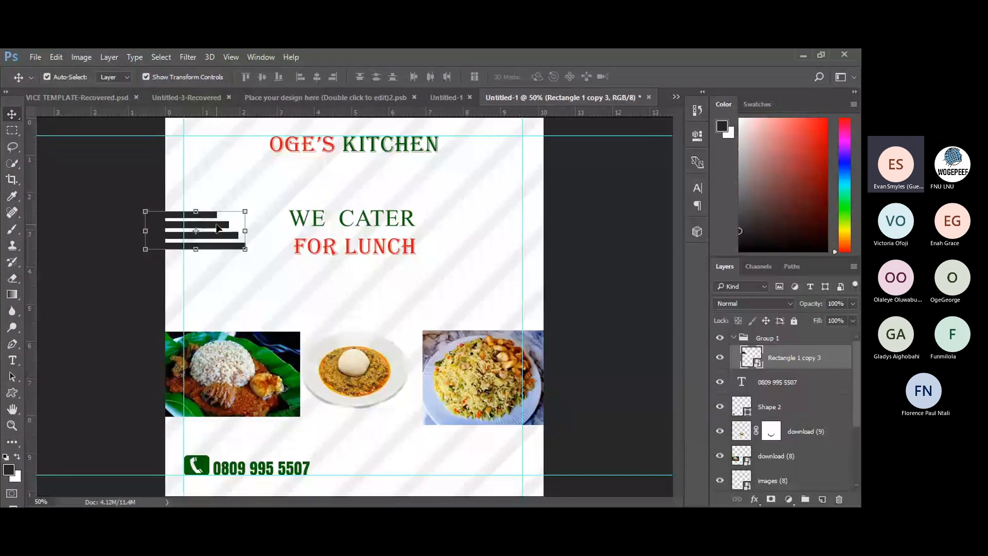
{"action": "key", "text": "ctrl+j"}
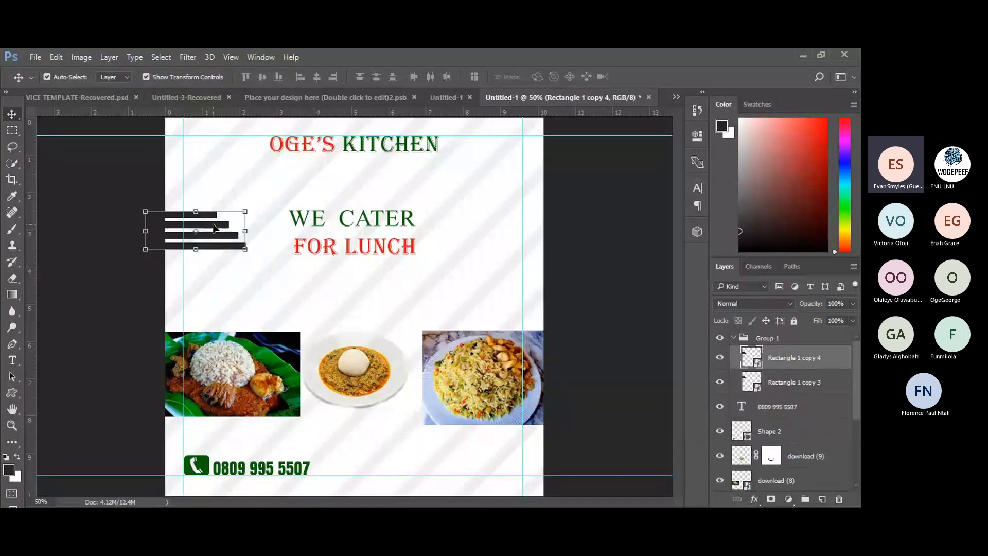
{"action": "left_click_drag", "start_coordinate": [214, 228], "coordinate": [333, 217]}
Flip the copied bars horizontally and push them against the flyer's right edge.
{"action": "key", "text": "ctrl+t"}
{"action": "left_click_drag", "start_coordinate": [421, 232], "coordinate": [553, 227]}
{"action": "left_click", "coordinate": [221, 78]}
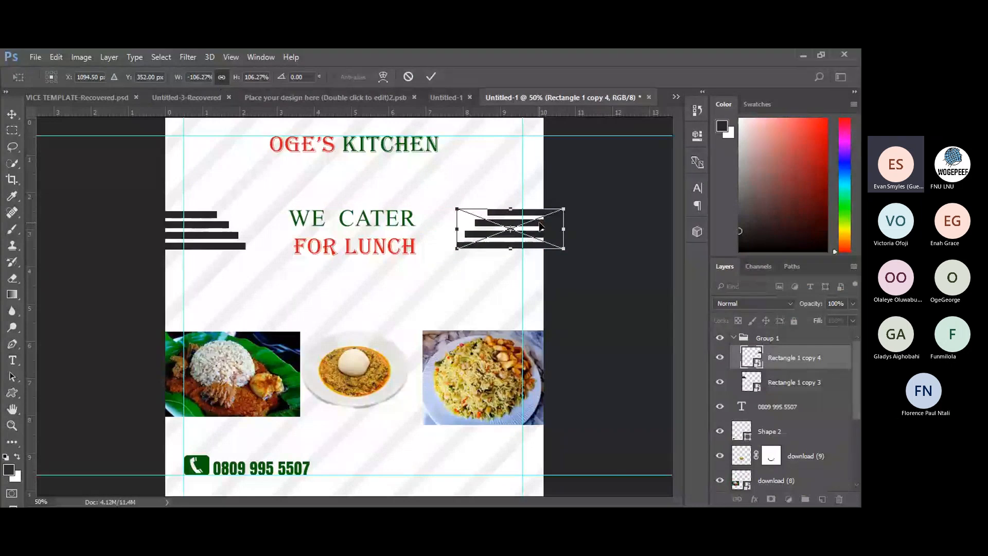
{"action": "left_click", "coordinate": [434, 77]}
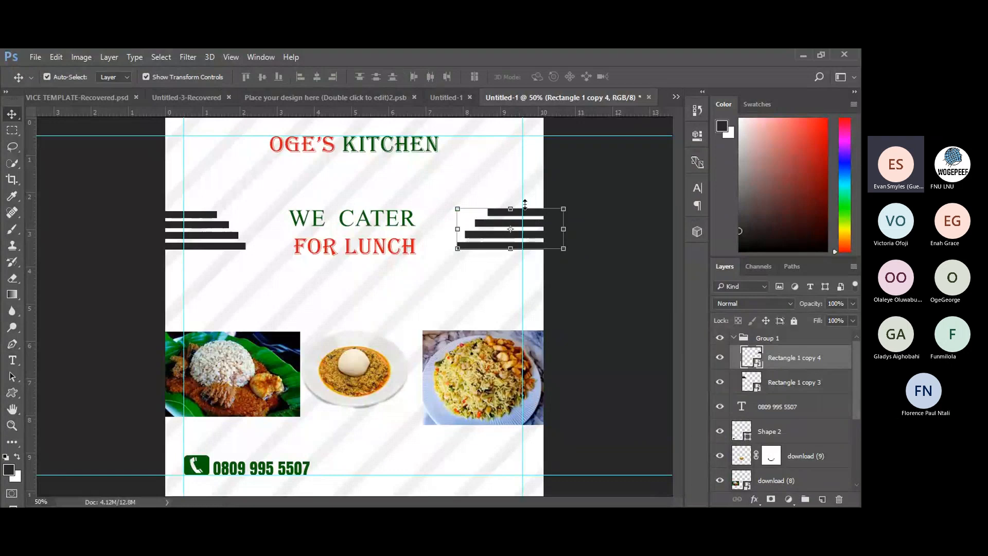
{"action": "left_click_drag", "start_coordinate": [535, 218], "coordinate": [544, 217]}
{"action": "left_click", "coordinate": [579, 180]}
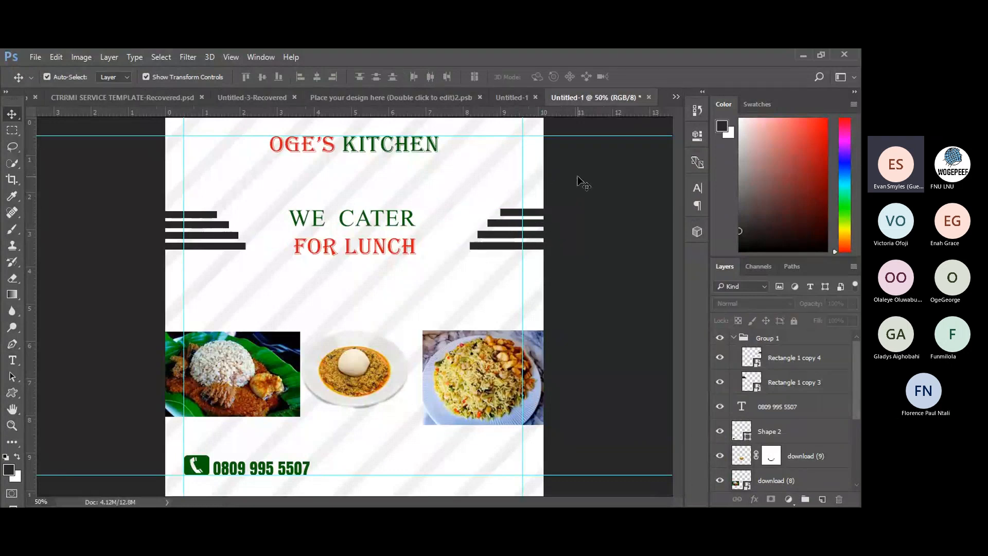
{"action": "left_click", "coordinate": [511, 249]}
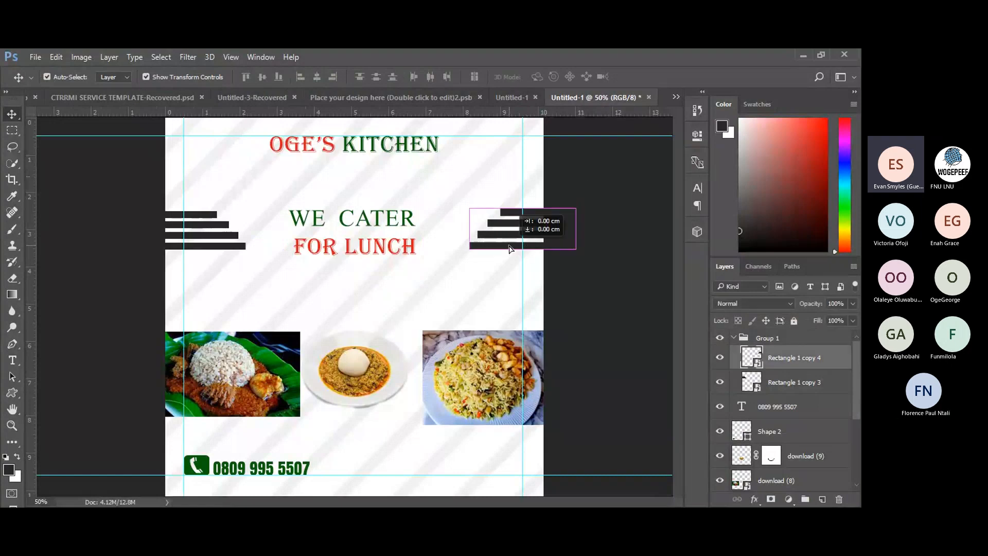
{"action": "left_click", "coordinate": [574, 176]}
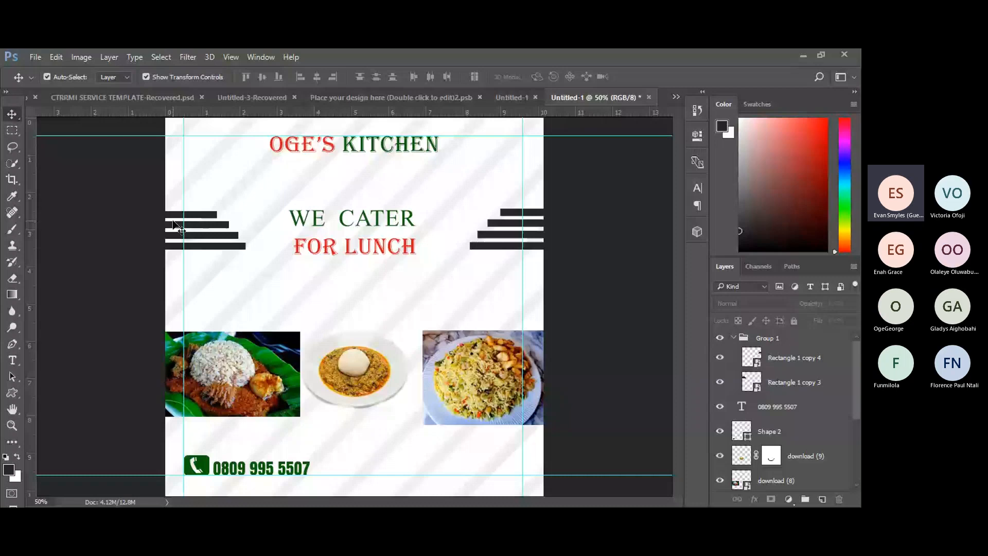
{"action": "key", "text": "ctrl+minus"}
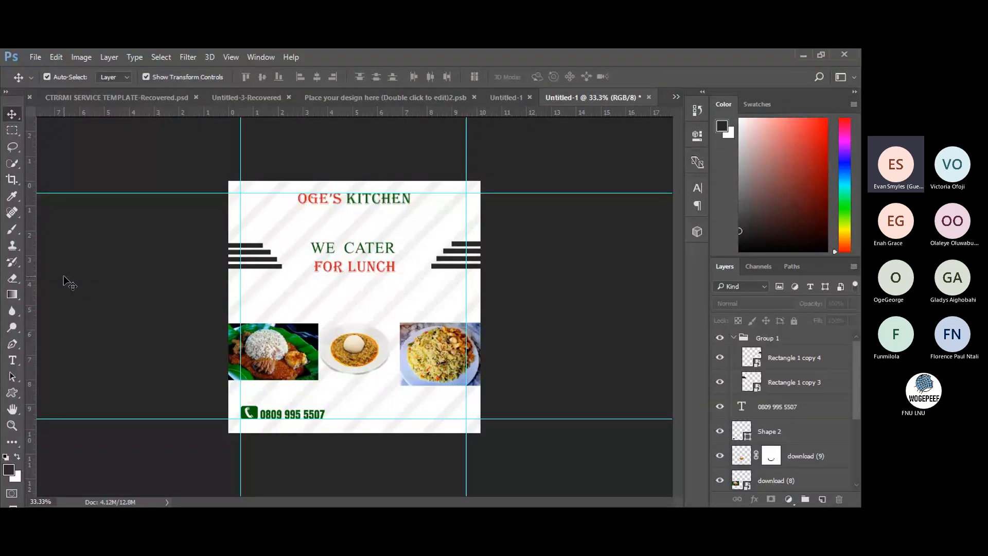
{"action": "key", "text": "ctrl+plus"}
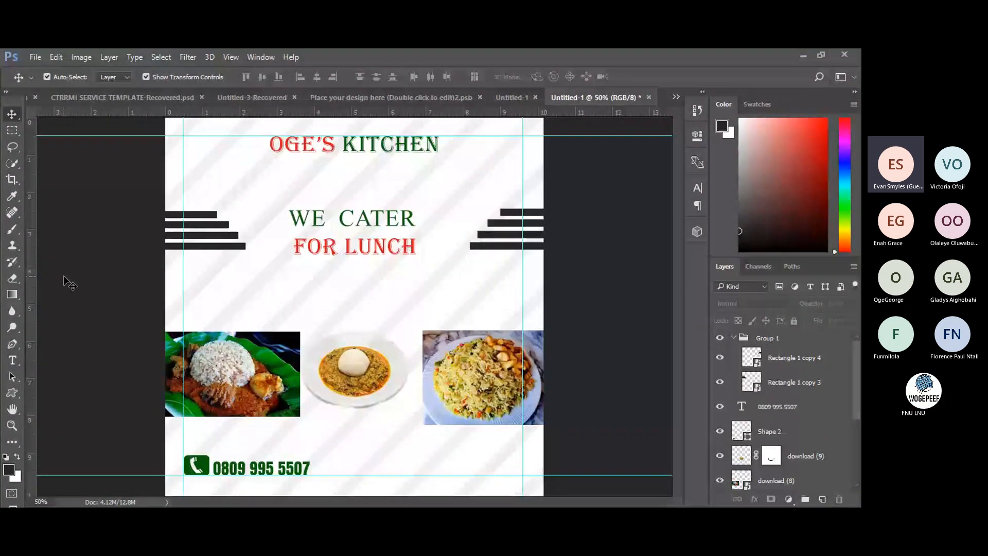
{"action": "key", "text": "ctrl+minus"}
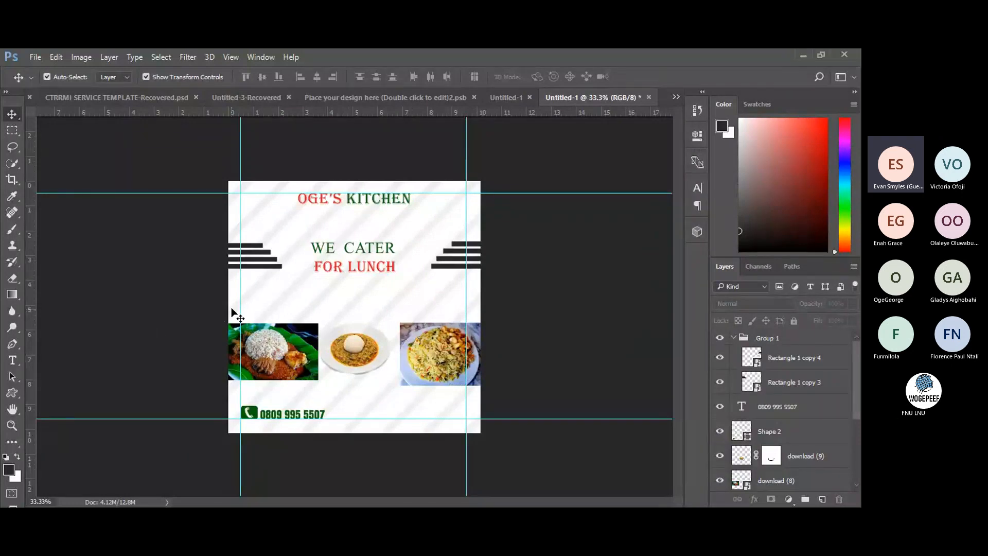
Move the vertical guide right and horizontal guide lower, then nudge the download (9) plate photo right.
{"action": "left_click_drag", "start_coordinate": [241, 308], "coordinate": [159, 302]}
{"action": "left_click_drag", "start_coordinate": [392, 112], "coordinate": [392, 146]}
{"action": "left_click_drag", "start_coordinate": [466, 293], "coordinate": [543, 293]}
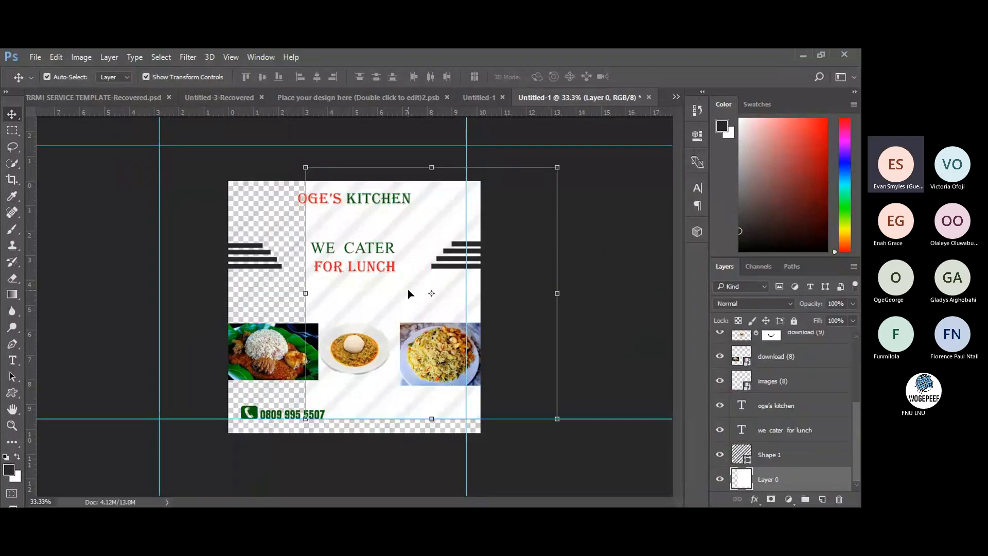
{"action": "key", "text": "ctrl+z"}
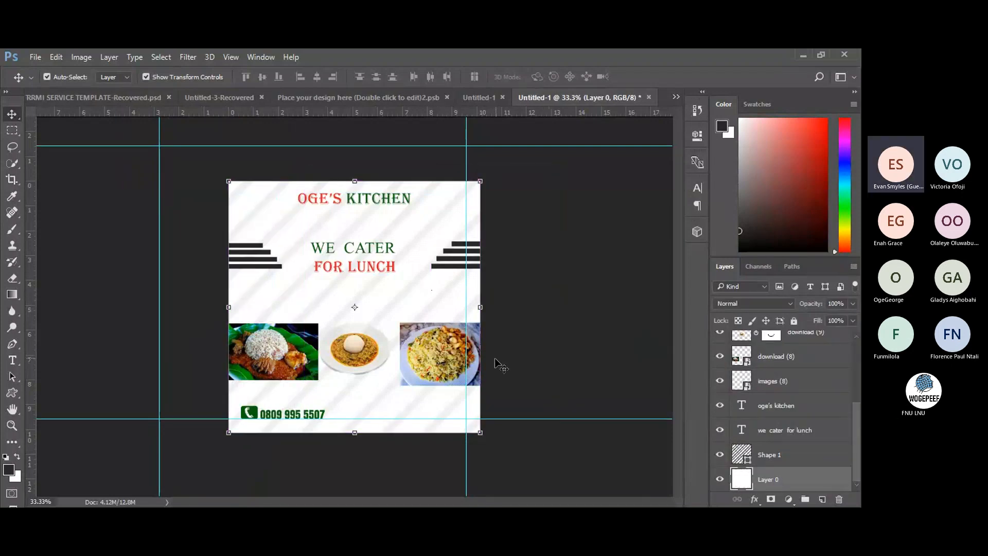
{"action": "left_click_drag", "start_coordinate": [467, 383], "coordinate": [560, 383]}
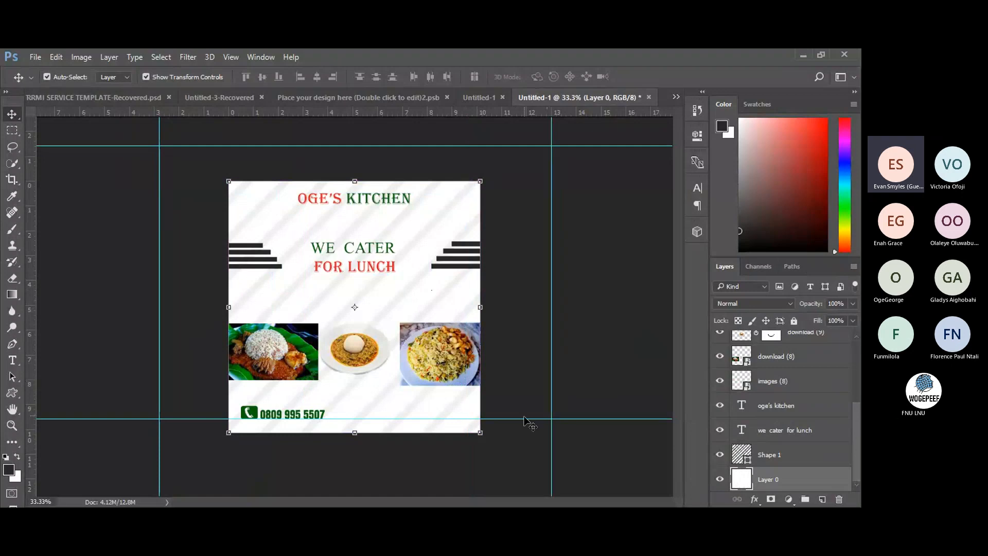
{"action": "left_click_drag", "start_coordinate": [524, 419], "coordinate": [525, 470]}
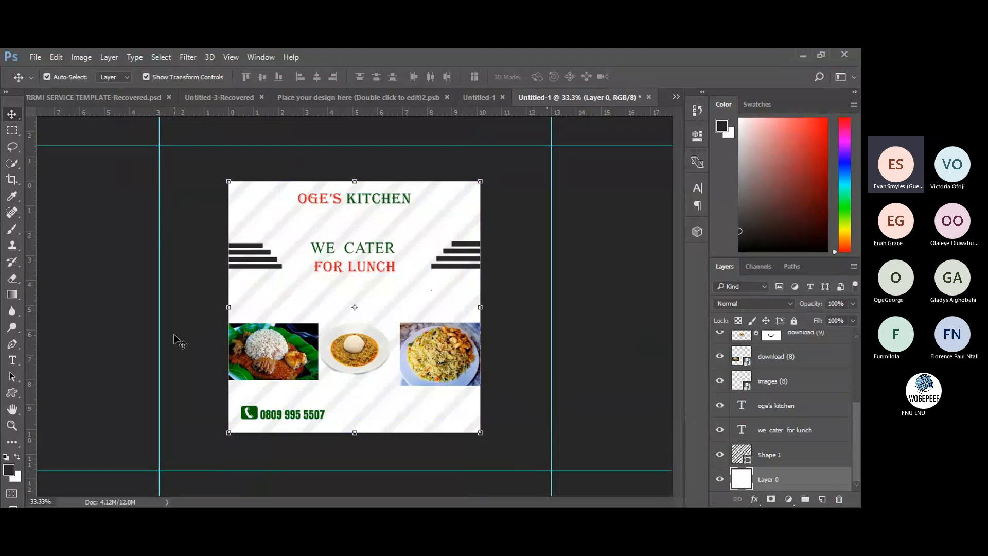
{"action": "left_click_drag", "start_coordinate": [367, 360], "coordinate": [369, 359]}
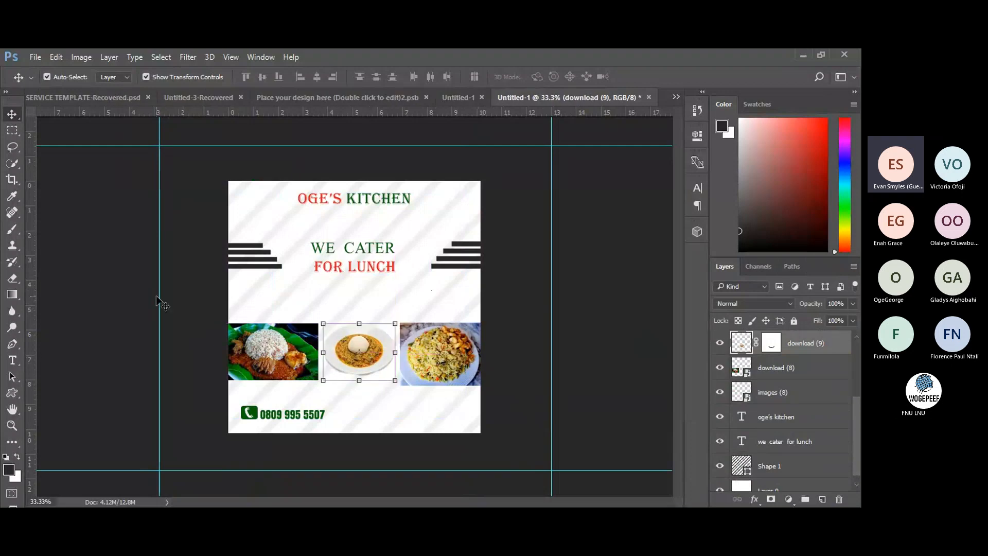
{"action": "left_click", "coordinate": [156, 296]}
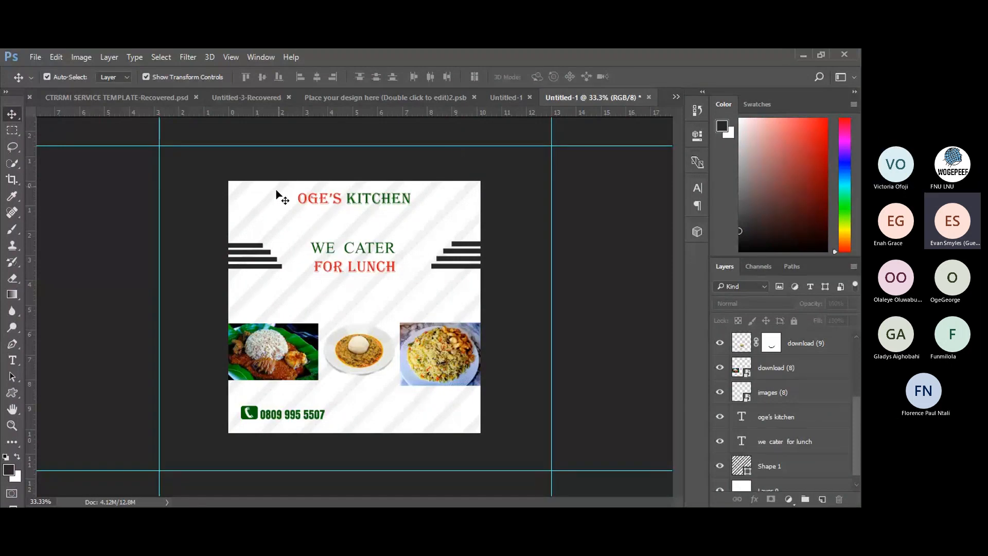
Nudge the left stepped black bars slightly left, then deselect them.
{"action": "left_click", "coordinate": [252, 256]}
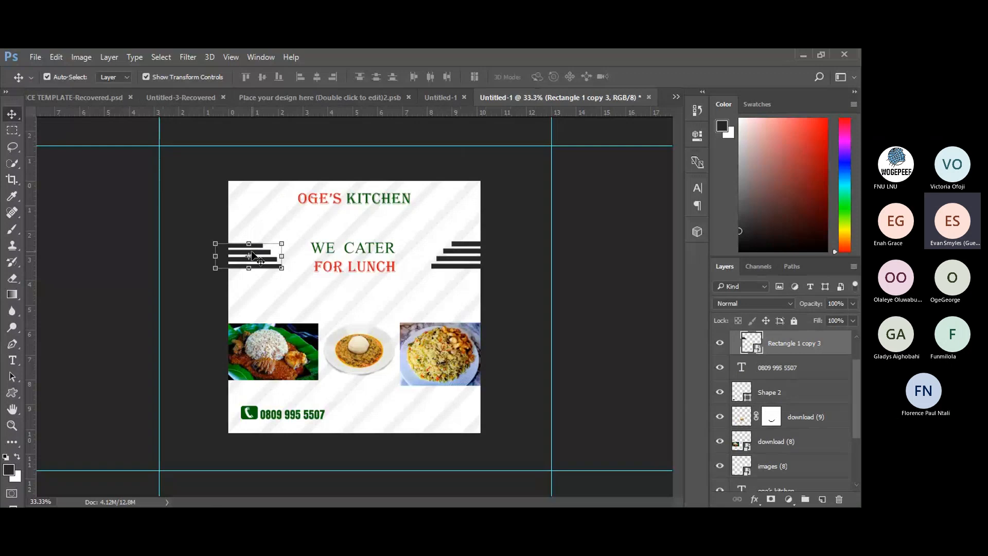
{"action": "key", "text": "Left"}
{"action": "key", "text": "Left"}
{"action": "key", "text": "Left"}
{"action": "key", "text": "Left"}
{"action": "key", "text": "Left"}
{"action": "key", "text": "Left"}
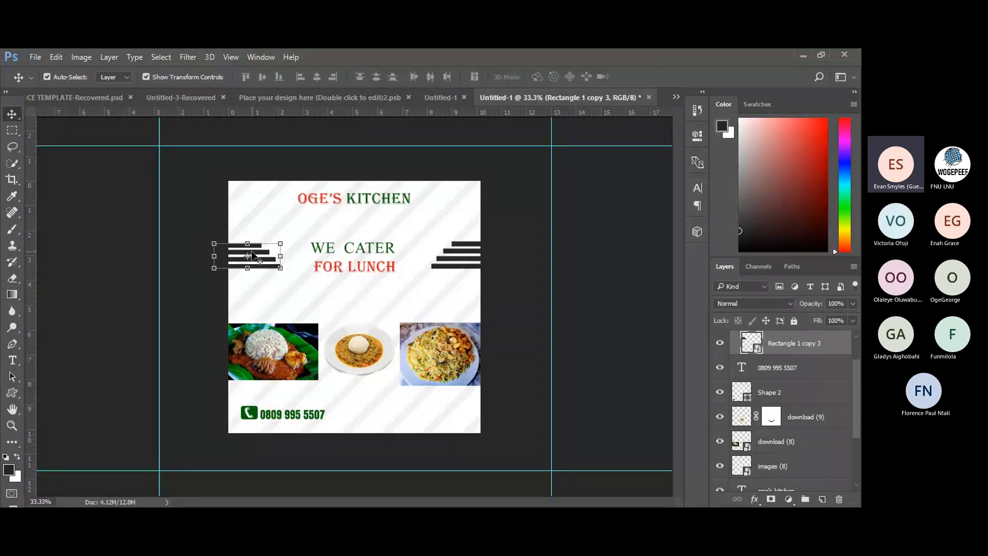
{"action": "left_click", "coordinate": [268, 281]}
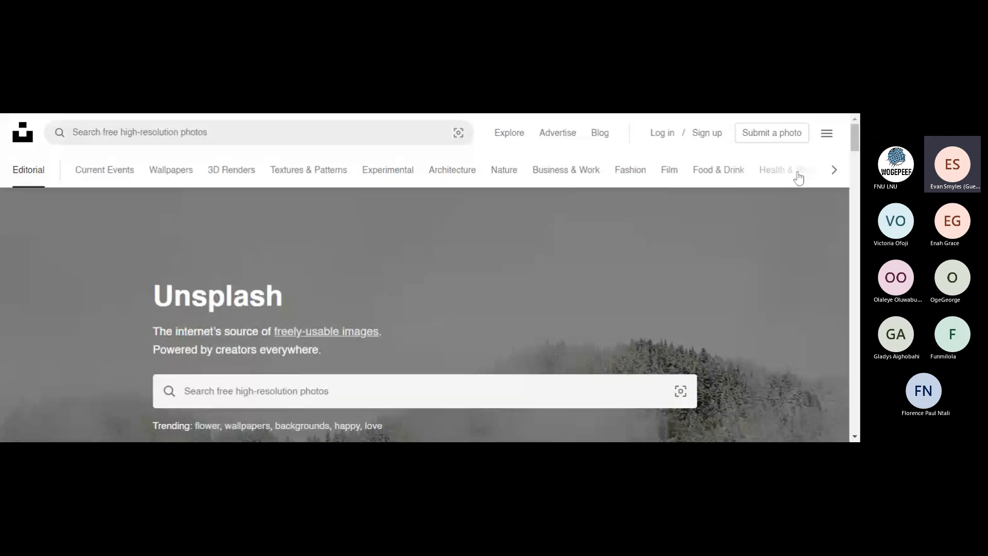
Rerun the 'food pictures' search, scroll its results, and select the search text for replacement.
{"action": "left_click_drag", "start_coordinate": [853, 143], "coordinate": [853, 167]}
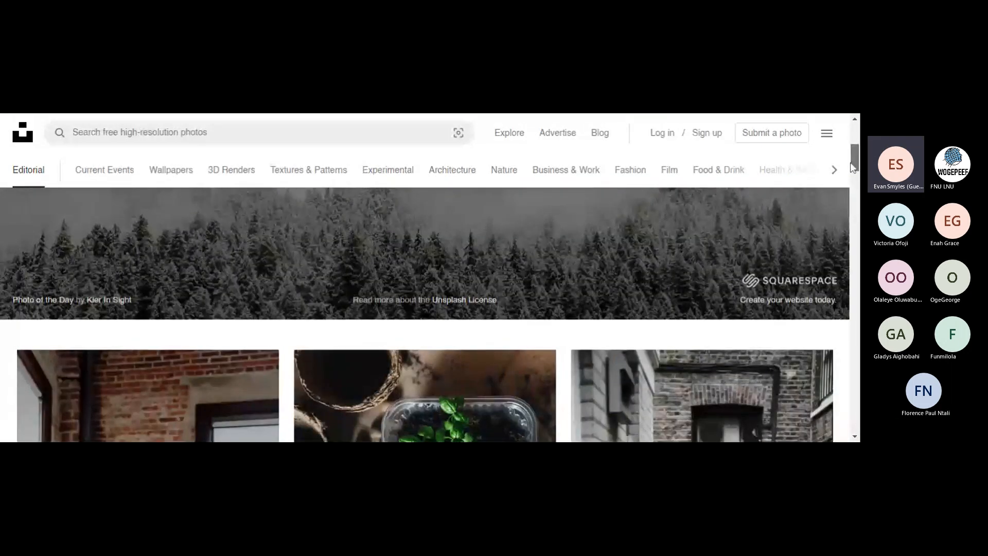
{"action": "left_click_drag", "start_coordinate": [853, 167], "coordinate": [853, 138]}
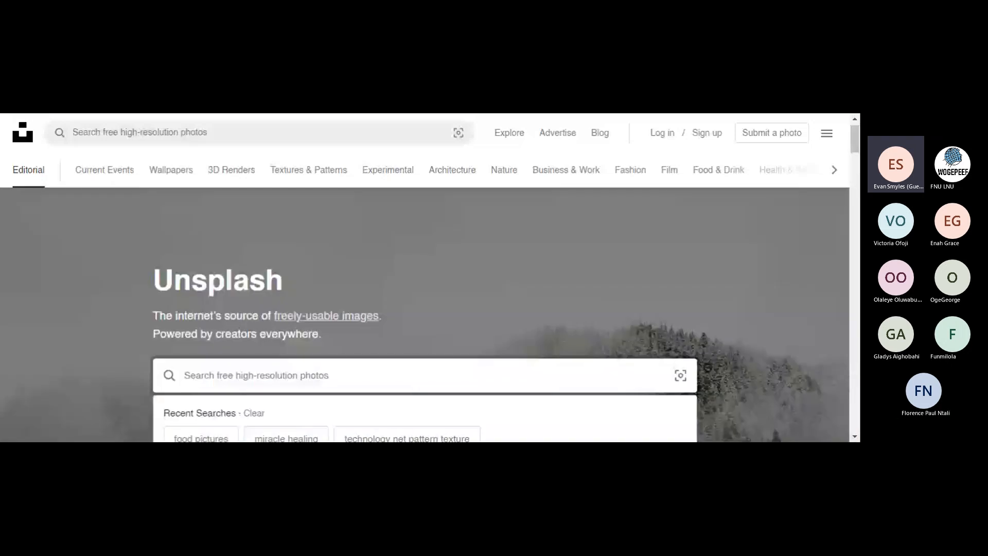
{"action": "left_click", "coordinate": [200, 438]}
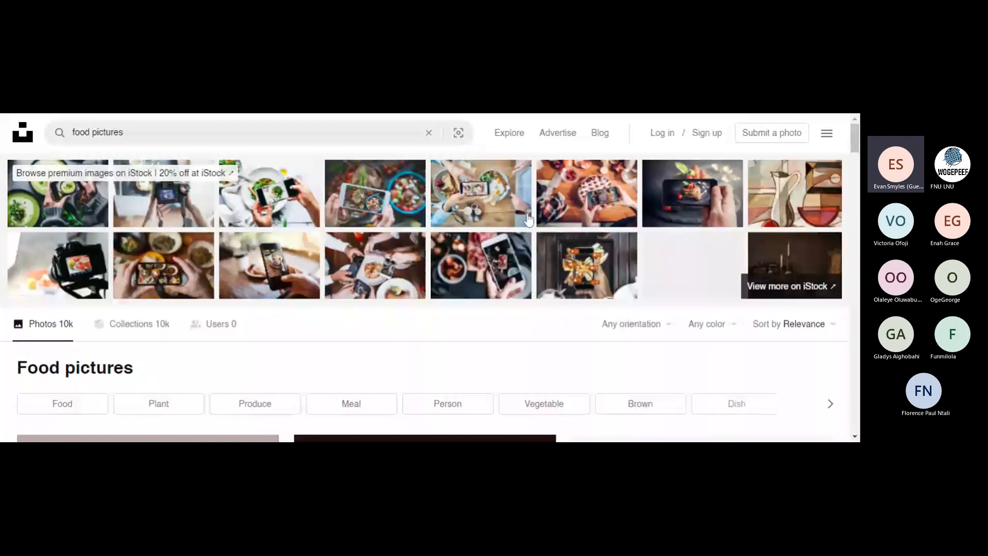
{"action": "left_click_drag", "start_coordinate": [854, 144], "coordinate": [857, 202]}
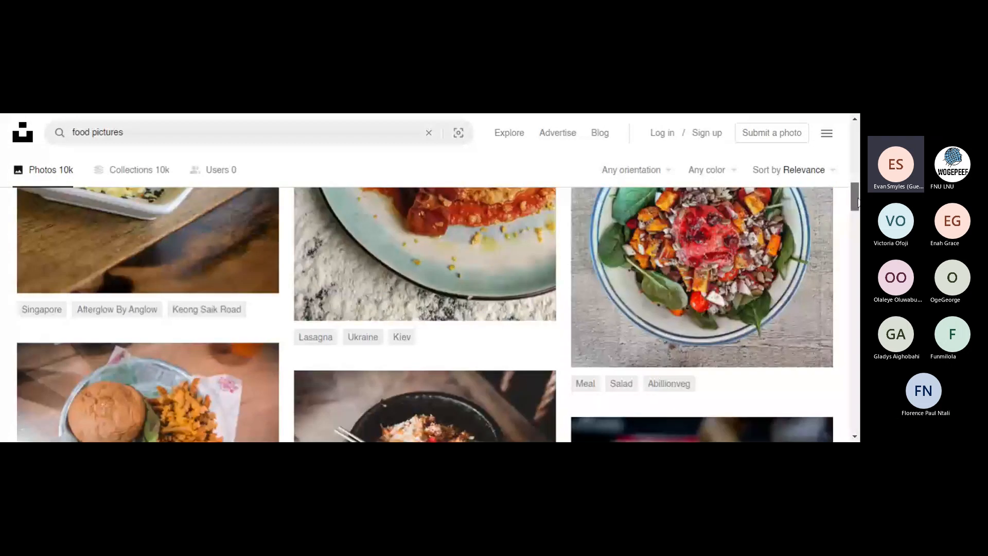
{"action": "mouse_move", "coordinate": [858, 202]}
{"action": "left_mouse_down"}
{"action": "mouse_move", "coordinate": [857, 237]}
{"action": "mouse_move", "coordinate": [856, 202]}
{"action": "left_mouse_up"}
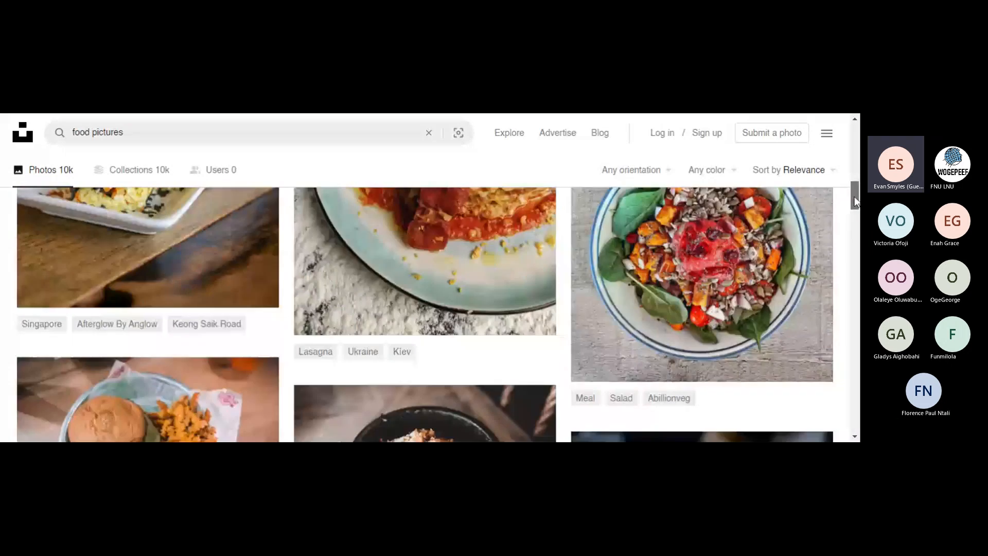
{"action": "left_click_drag", "start_coordinate": [856, 201], "coordinate": [855, 136]}
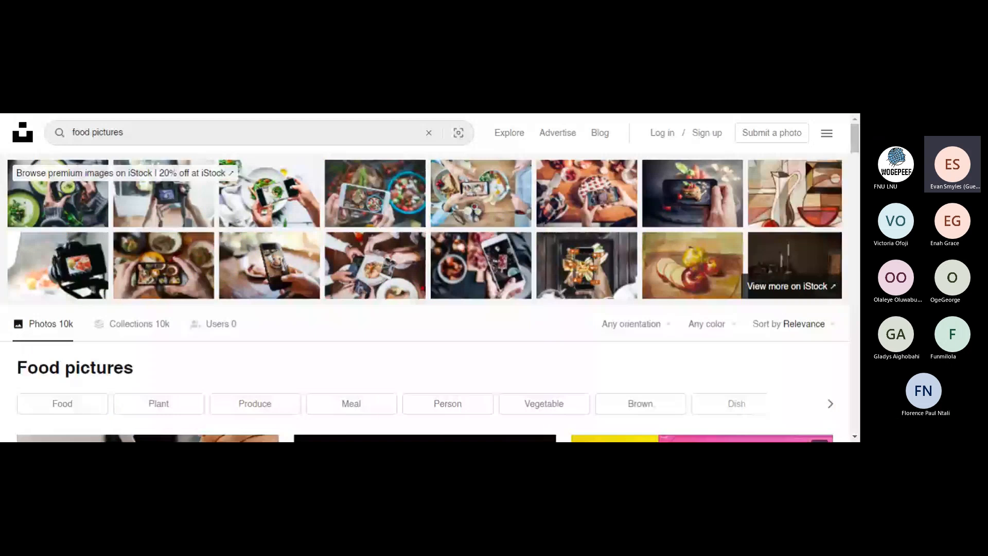
{"action": "left_click", "coordinate": [97, 132]}
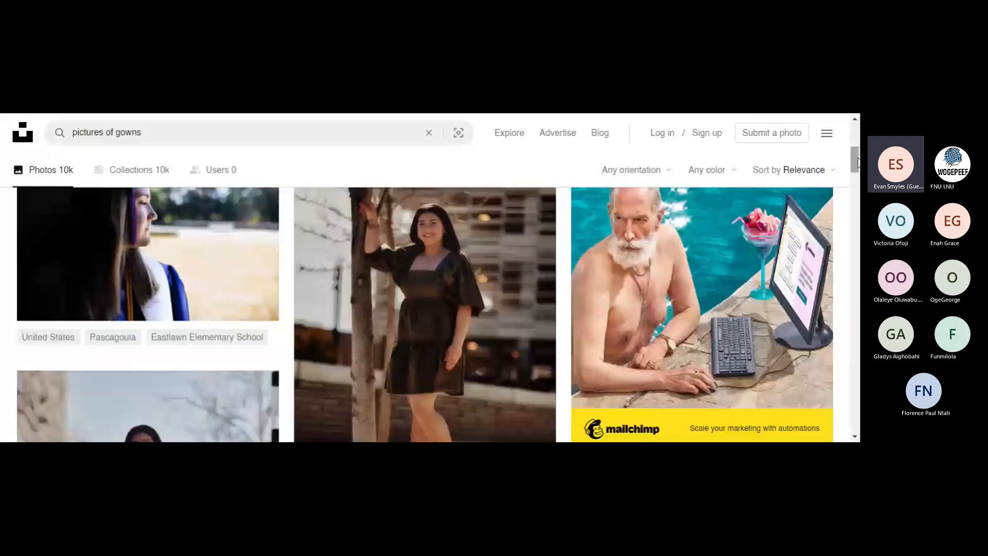
Scroll the gown results, go back to the food pictures results, and open a new tab.
{"action": "left_click_drag", "start_coordinate": [857, 163], "coordinate": [859, 264]}
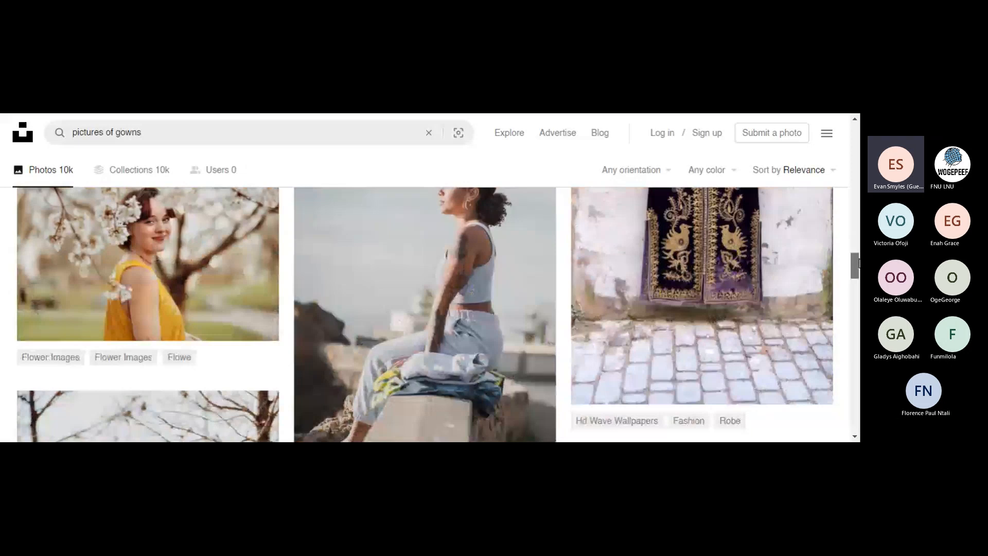
{"action": "scroll", "coordinate": [858, 263], "scroll_direction": "up", "scroll_amount": 3}
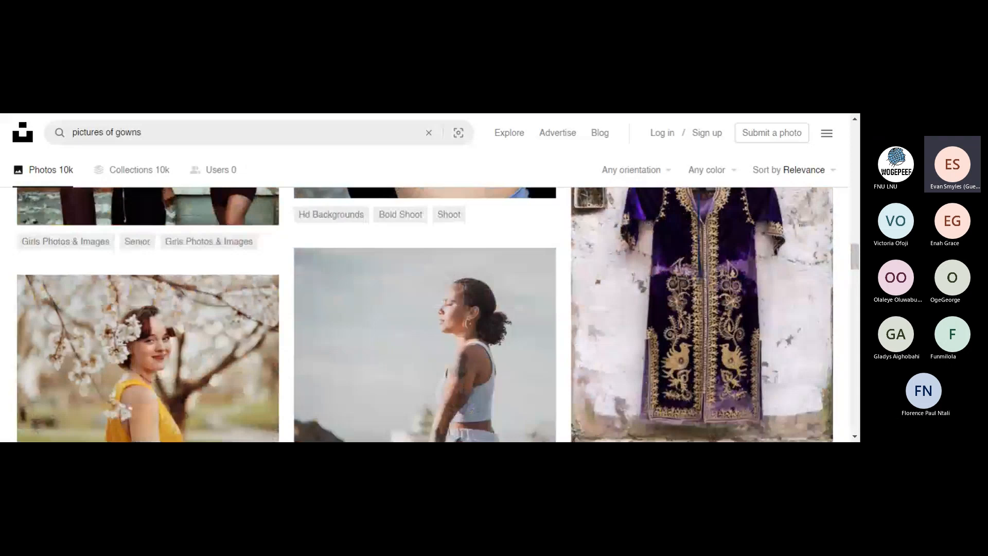
{"action": "key", "text": "alt+Left"}
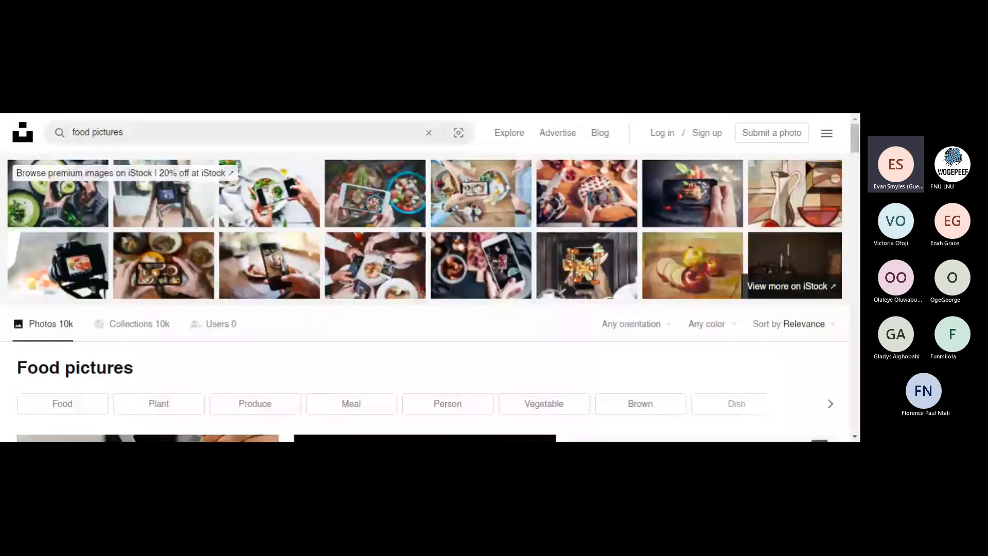
{"action": "key", "text": "ctrl+t"}
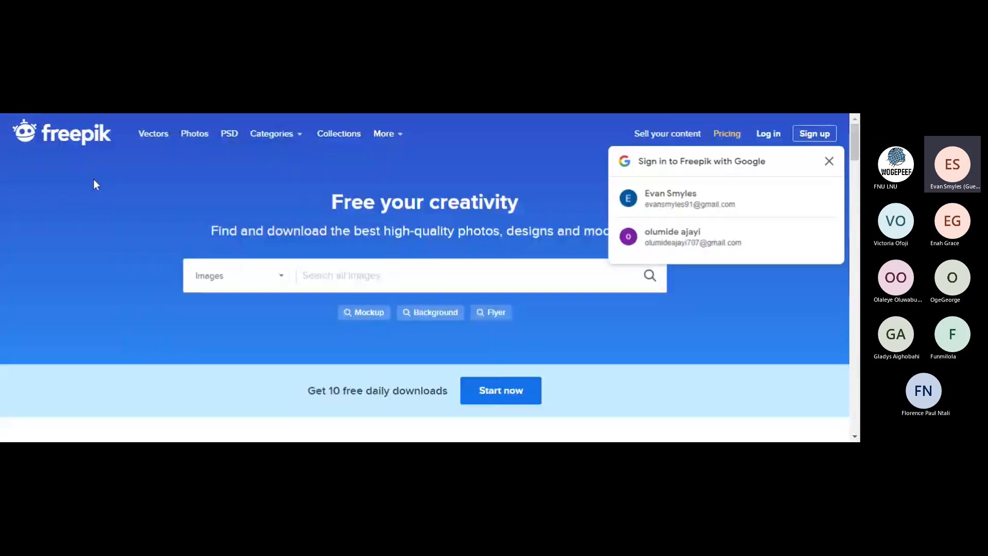
Dismiss the Google sign-in prompt and scroll through Freepik's home page categories and back up.
{"action": "left_click", "coordinate": [830, 161]}
{"action": "mouse_move", "coordinate": [851, 147]}
{"action": "left_mouse_down"}
{"action": "mouse_move", "coordinate": [854, 258]}
{"action": "mouse_move", "coordinate": [856, 236]}
{"action": "left_mouse_up"}
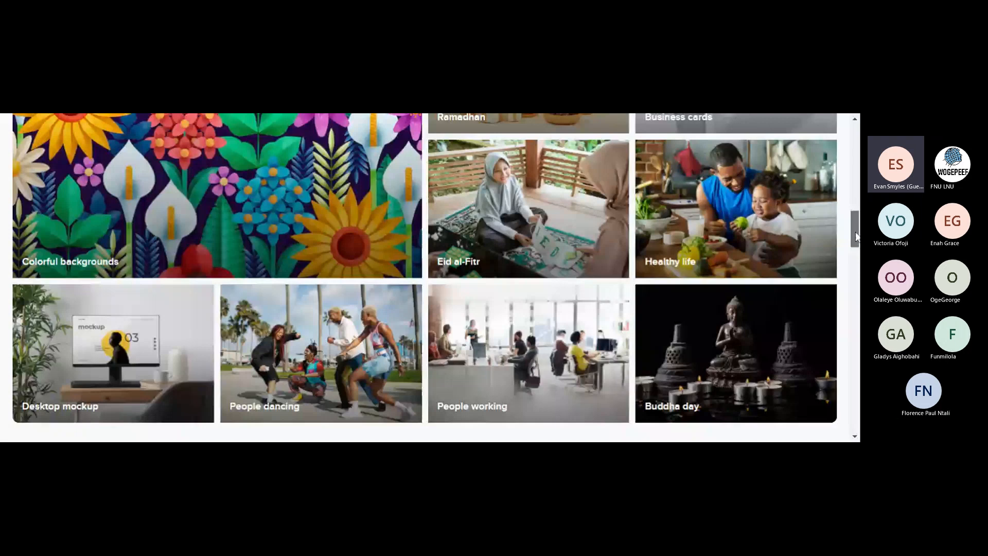
{"action": "left_click_drag", "start_coordinate": [856, 237], "coordinate": [856, 223]}
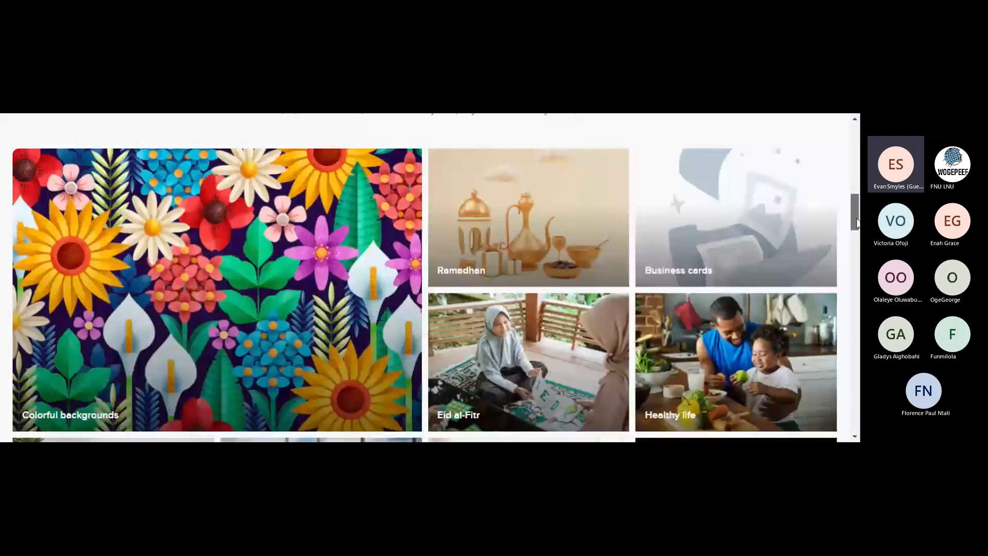
{"action": "left_click_drag", "start_coordinate": [856, 223], "coordinate": [853, 157]}
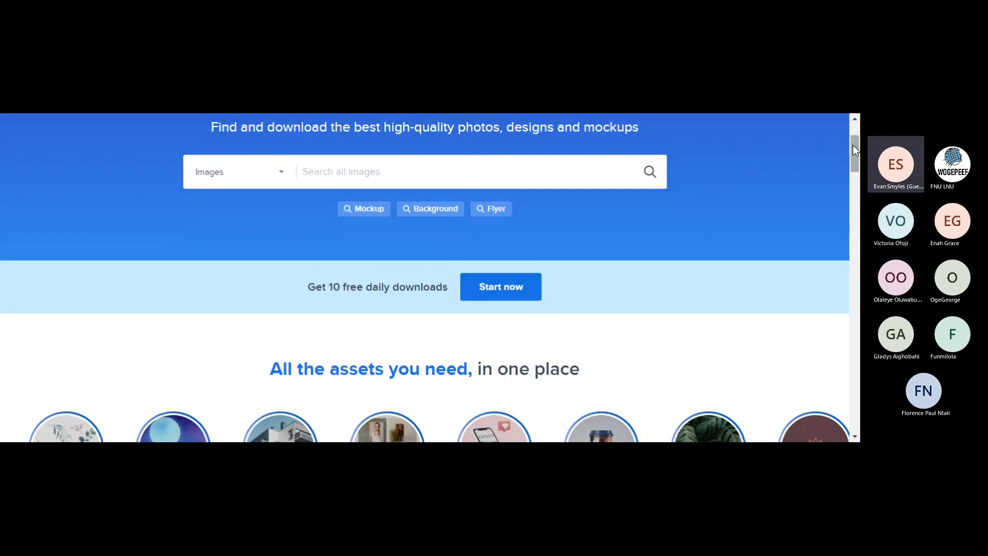
{"action": "left_click_drag", "start_coordinate": [854, 146], "coordinate": [859, 189]}
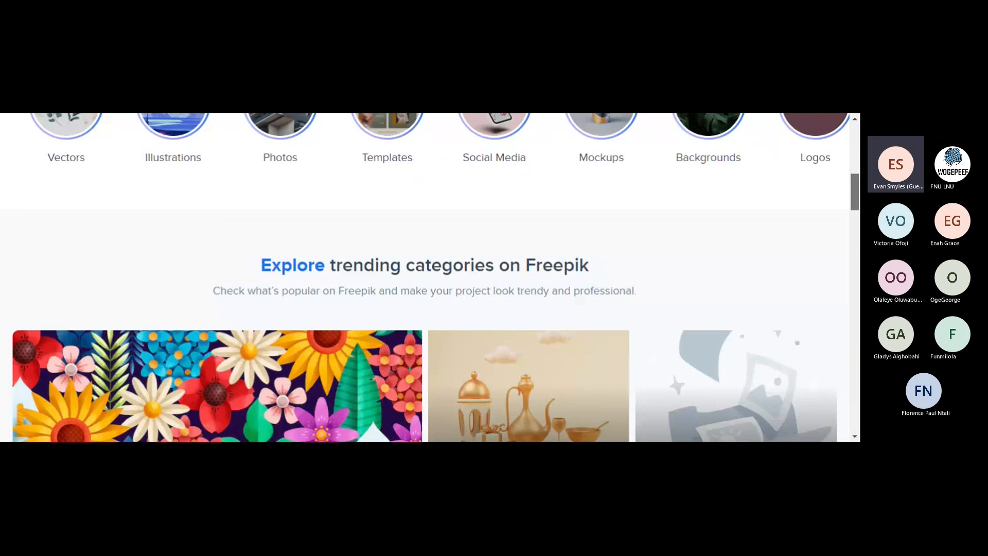
{"action": "left_click_drag", "start_coordinate": [859, 189], "coordinate": [858, 158]}
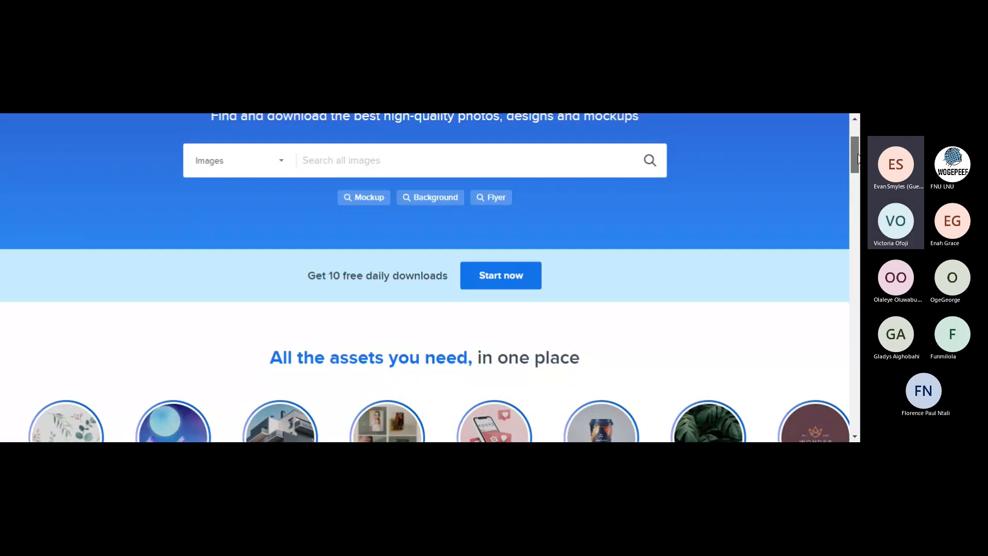
Enter 'food background' in Freepik's 'Search all images' field.
{"action": "left_click_drag", "start_coordinate": [859, 158], "coordinate": [859, 144]}
{"action": "type", "text": "food backgro"}
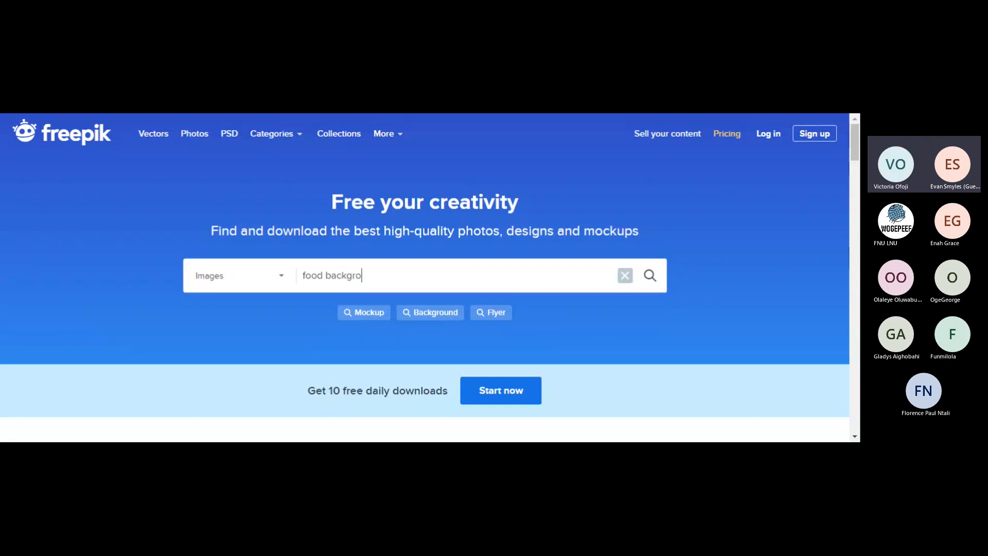
{"action": "type", "text": "un"}
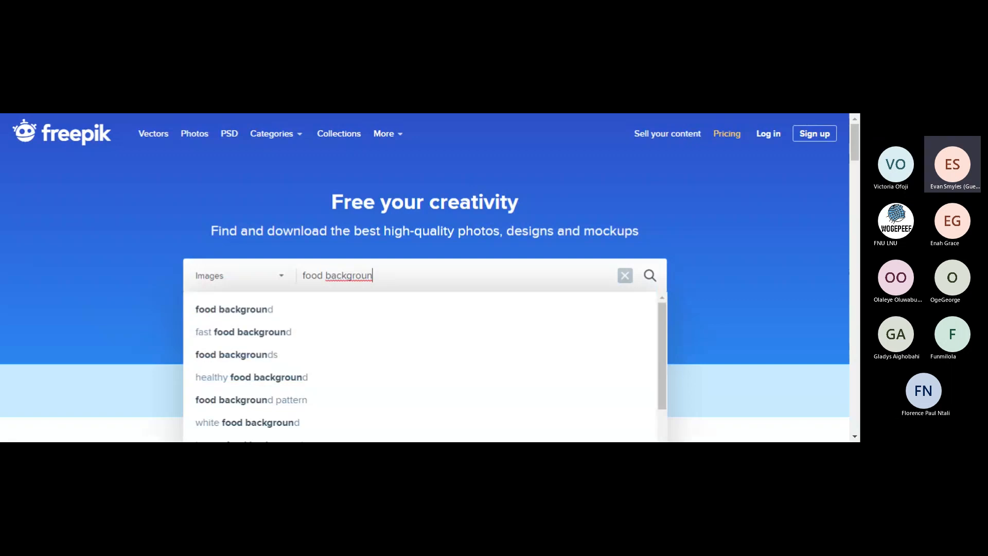
{"action": "type", "text": "d"}
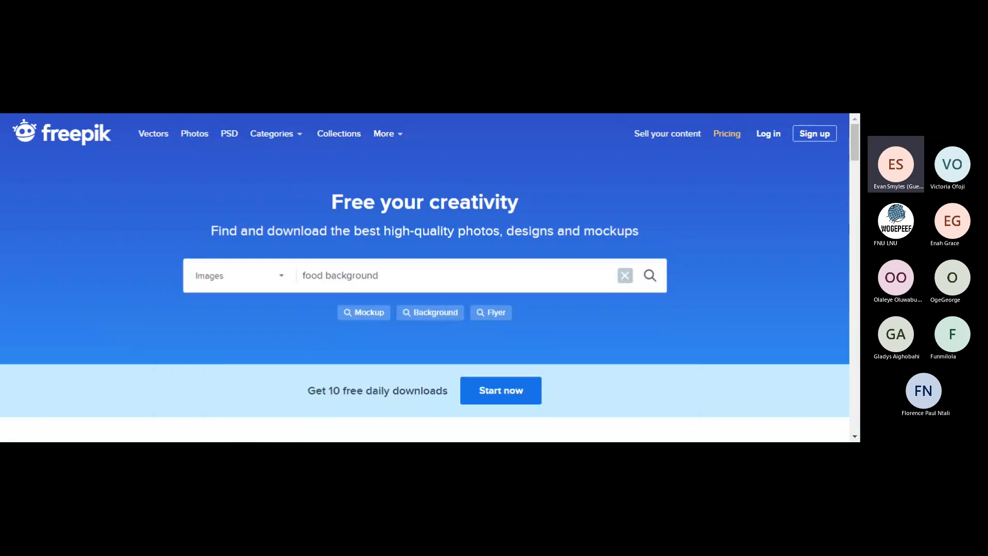
Run the Freepik search for 'food background' and scroll through the result thumbnails.
{"action": "key", "text": "Return"}
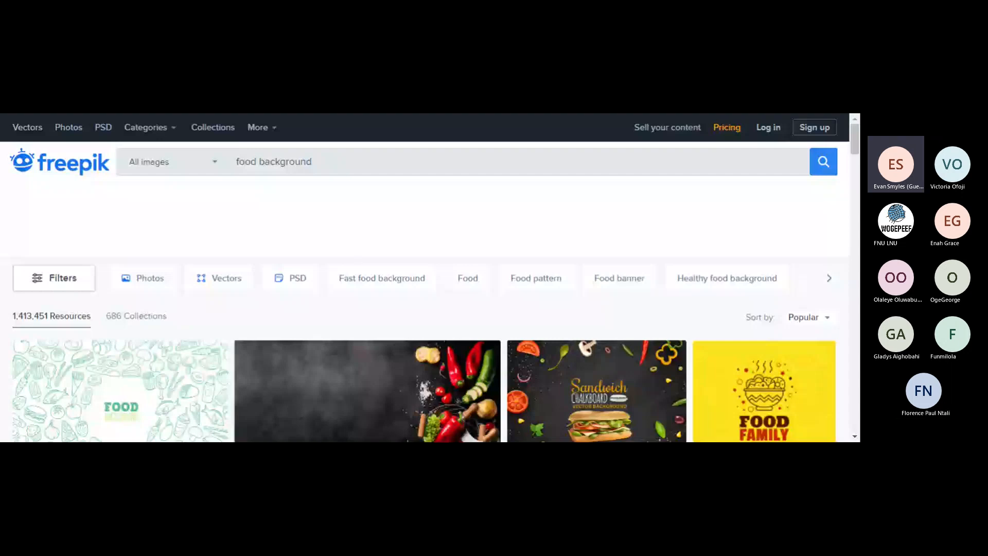
{"action": "scroll", "coordinate": [425, 288], "scroll_direction": "down", "scroll_amount": 2}
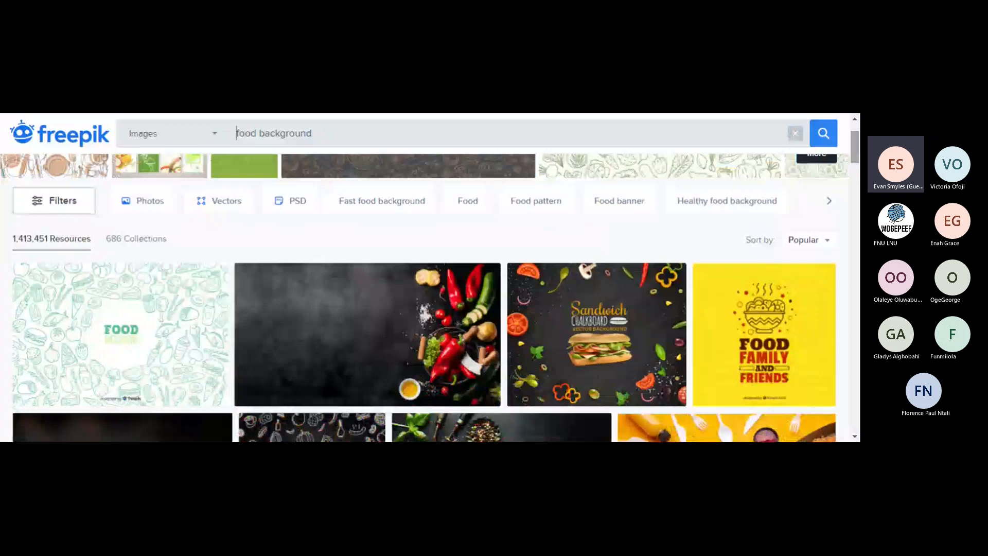
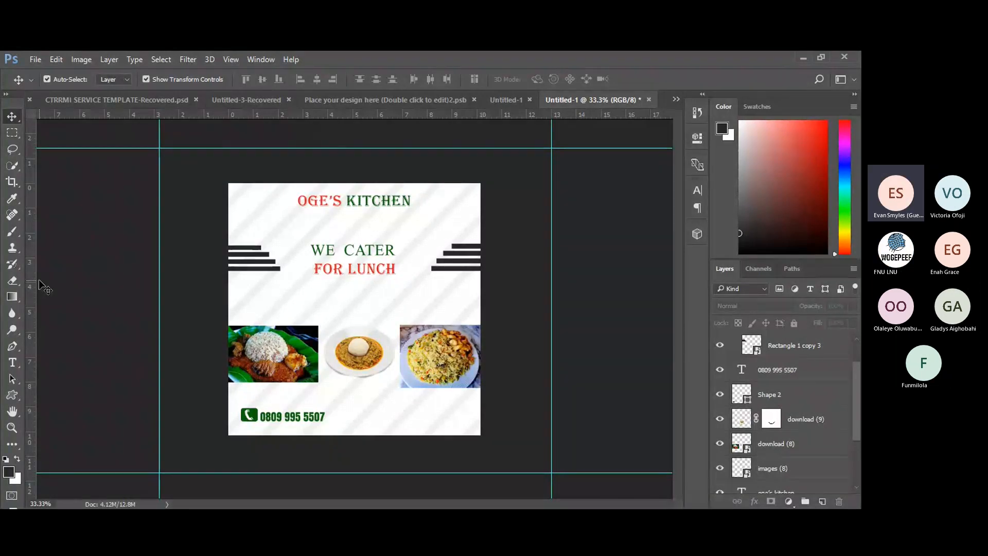
{"action": "key", "text": "ctrl"}
{"action": "key", "text": "ctrl+plus"}
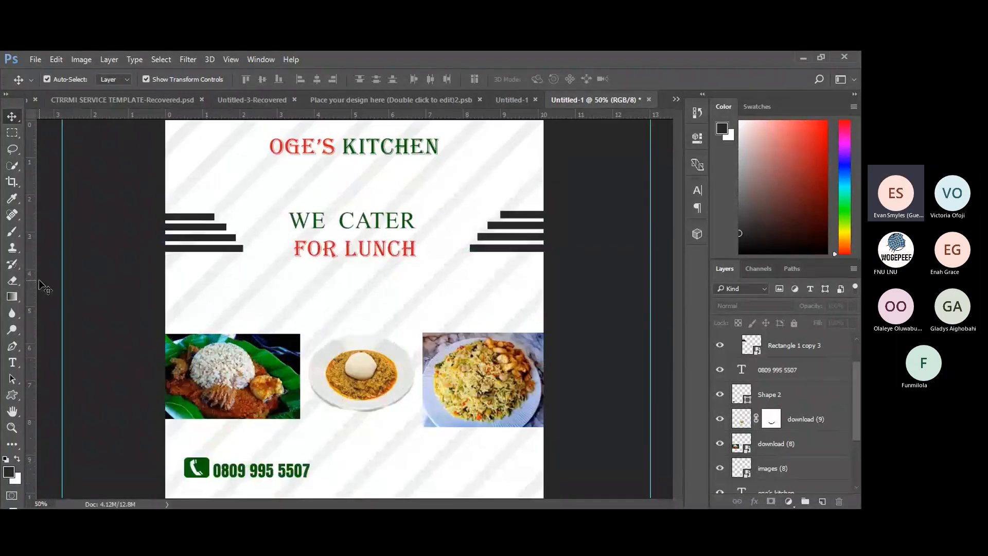
{"action": "key", "text": "ctrl+minus"}
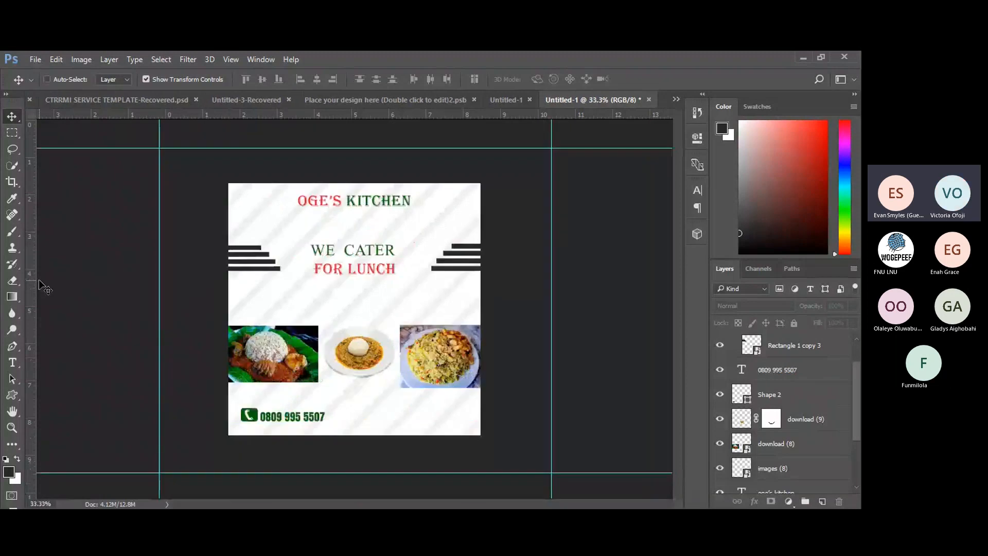
{"action": "key", "text": "ctrl+minus"}
{"action": "key", "text": "ctrl+minus"}
{"action": "key", "text": "ctrl+minus"}
{"action": "key", "text": "ctrl+minus"}
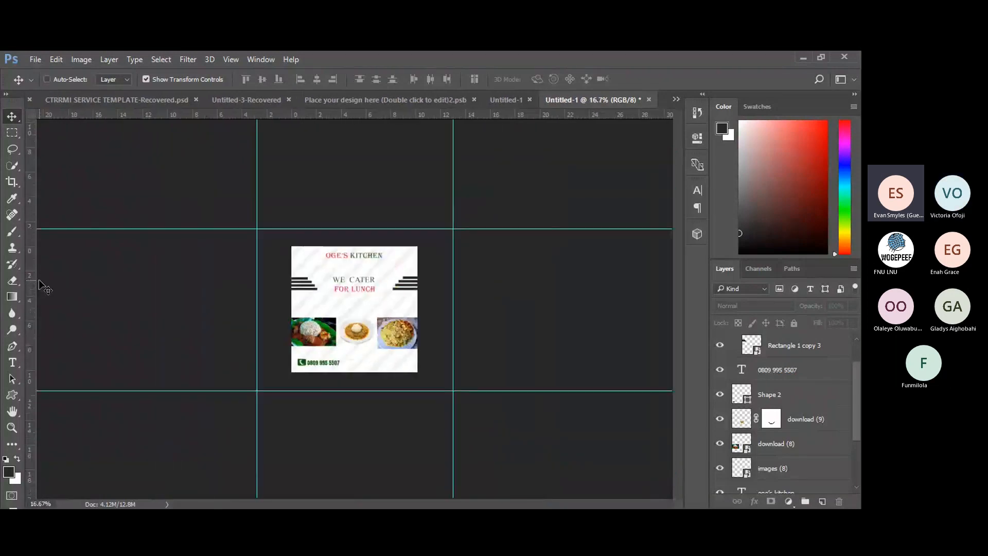
{"action": "key", "text": "ctrl+plus"}
{"action": "key", "text": "ctrl+plus"}
{"action": "key", "text": "ctrl+plus"}
{"action": "key", "text": "ctrl+plus"}
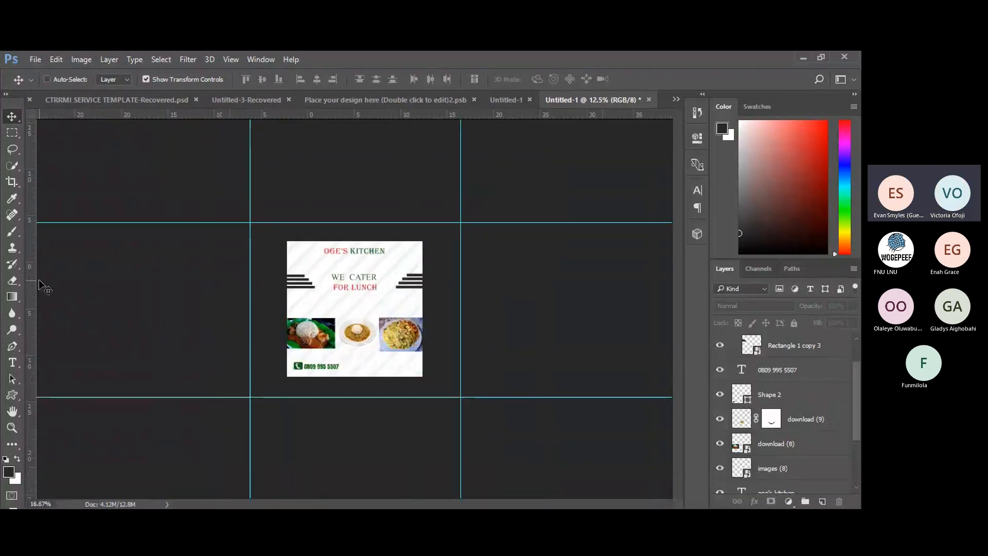
{"action": "key", "text": "ctrl+plus"}
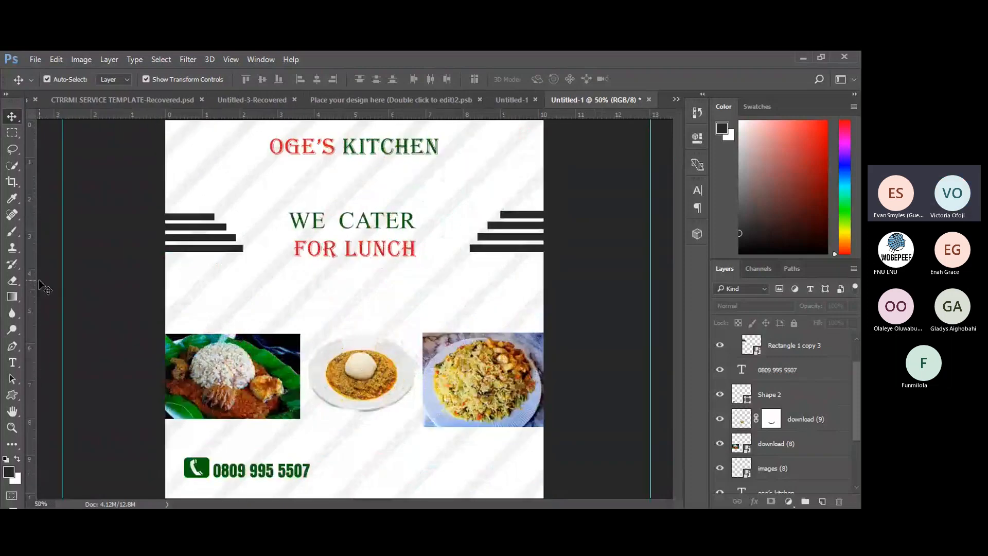
{"action": "key", "text": "ctrl+minus"}
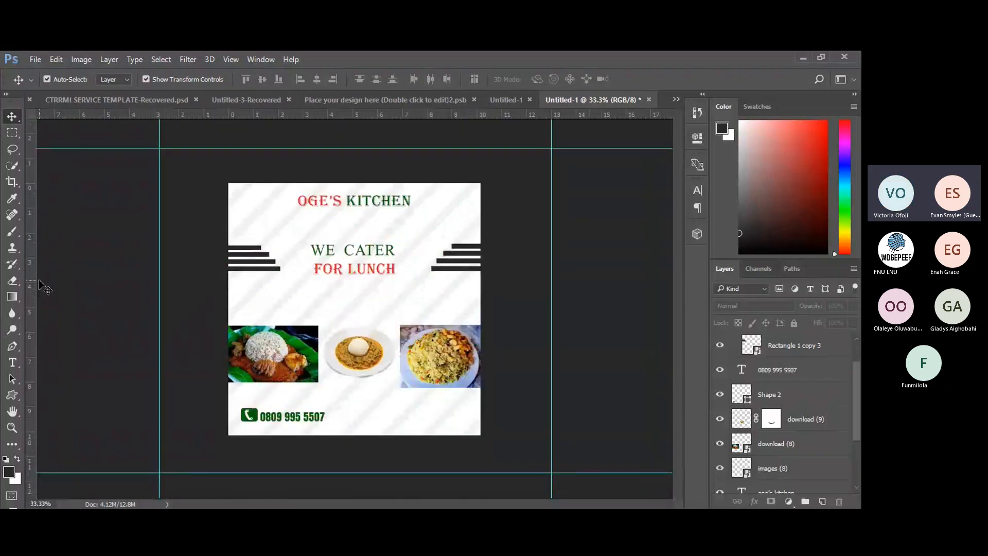